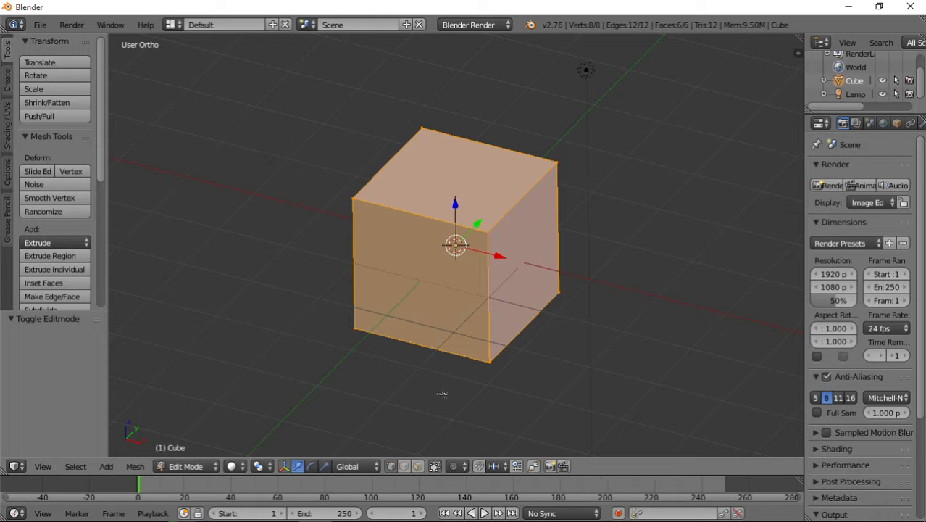
Select the cube's four vertical edges using edge select mode
click(404, 466)
right_click(484, 305)
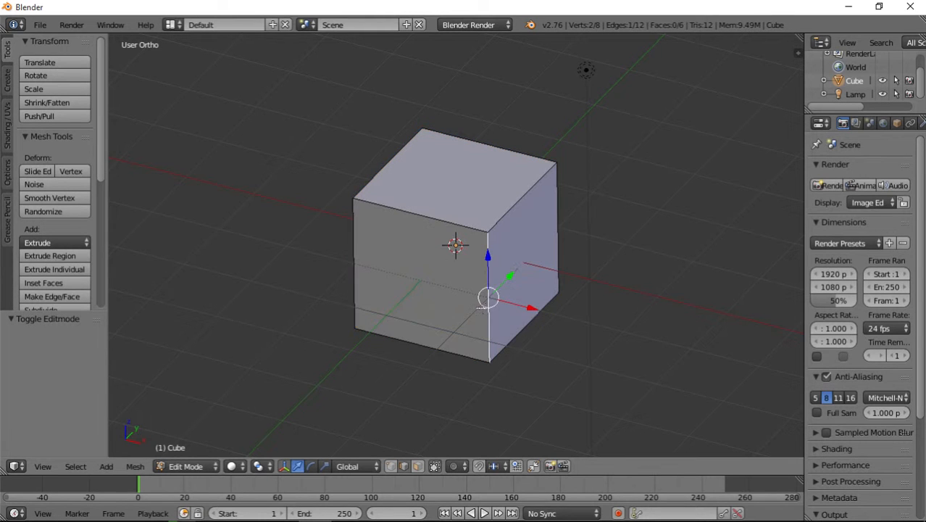
shift+right_click(352, 259)
middle_drag(352, 259, 413, 252)
shift+right_click(533, 255)
shift+right_click(530, 251)
middle_drag(400, 221, 524, 222)
Add one top edge and two opposite bottom edges of the cube to the edge selection
shift+right_click(426, 213)
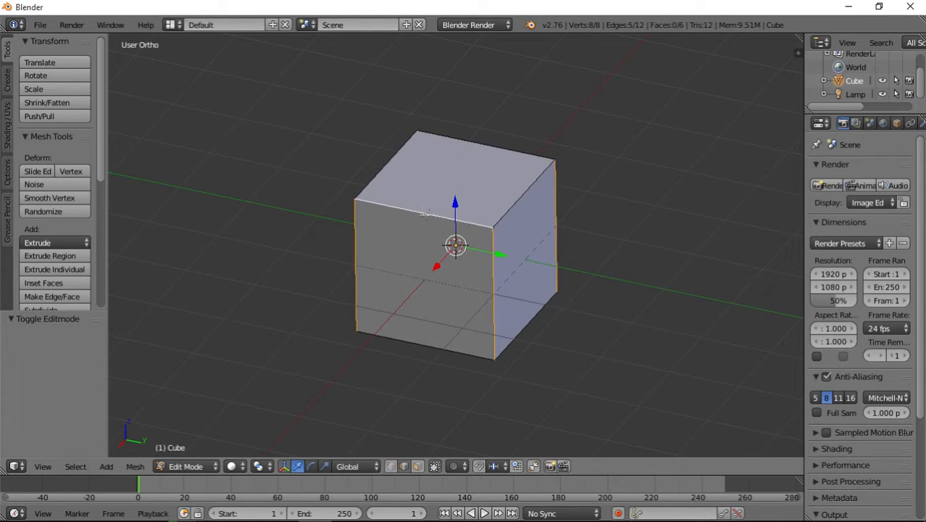
middle_drag(425, 214, 633, 242)
shift+right_click(436, 275)
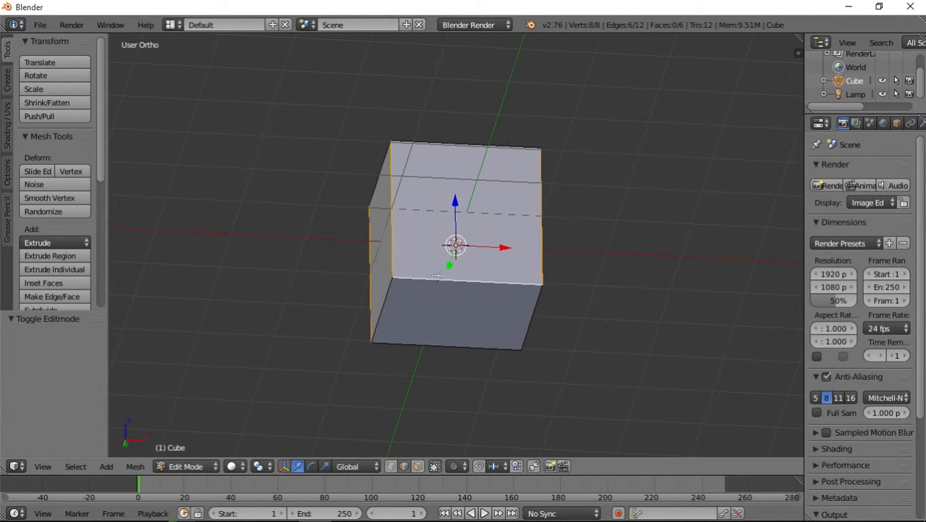
middle_drag(384, 307, 478, 295)
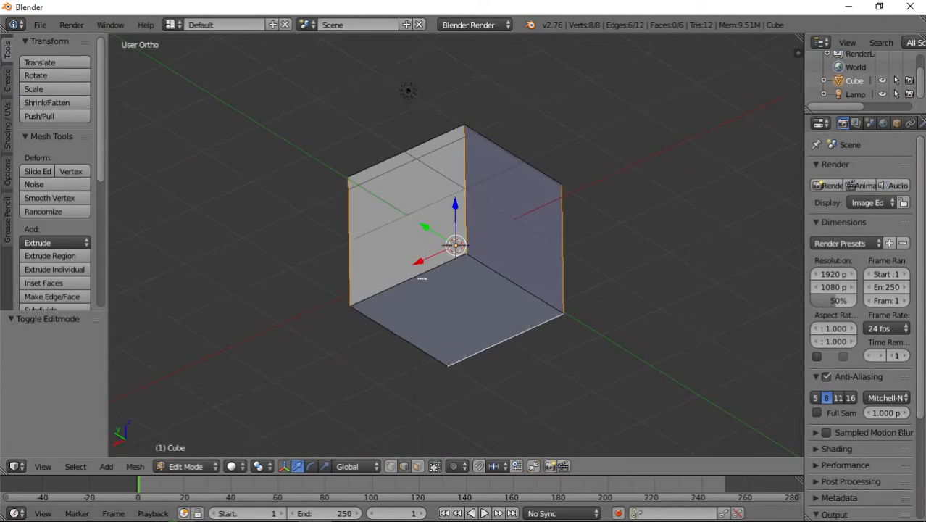
shift+right_click(423, 279)
middle_drag(423, 279, 475, 362)
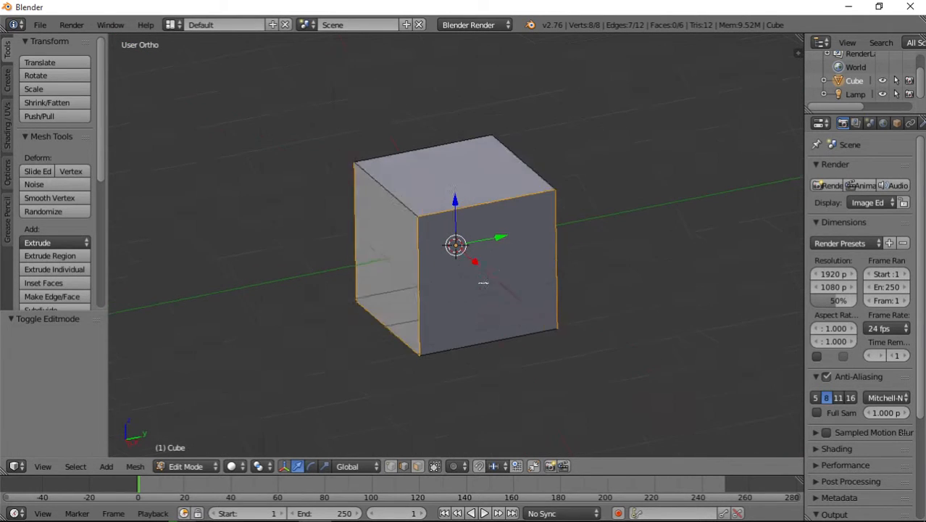
middle_drag(483, 282, 463, 233)
middle_drag(468, 285, 422, 206)
shift+right_click(509, 291)
middle_drag(509, 291, 453, 268)
Split the 3D view side by side and make the new area a UV/Image Editor
drag(801, 37, 466, 80)
click(481, 466)
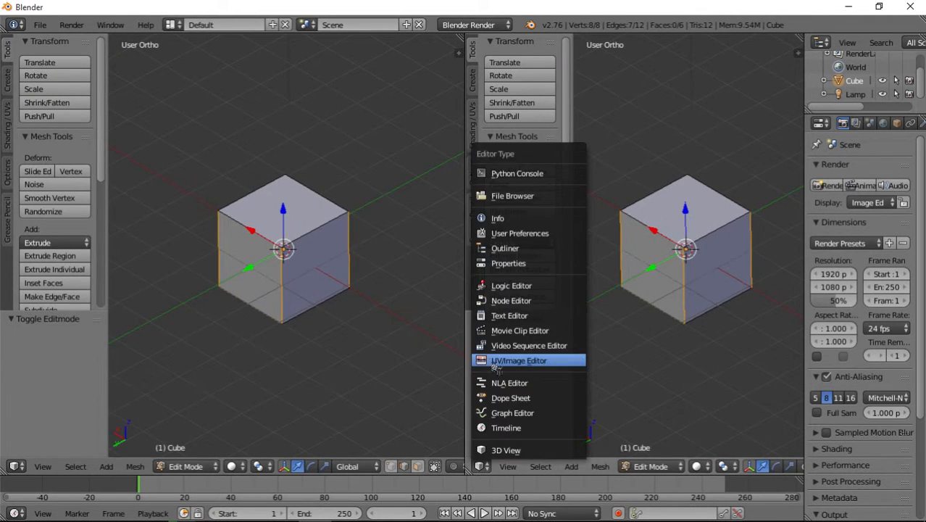
click(501, 360)
Try to unwrap the whole cube without any marked seams
key(a)
key(a)
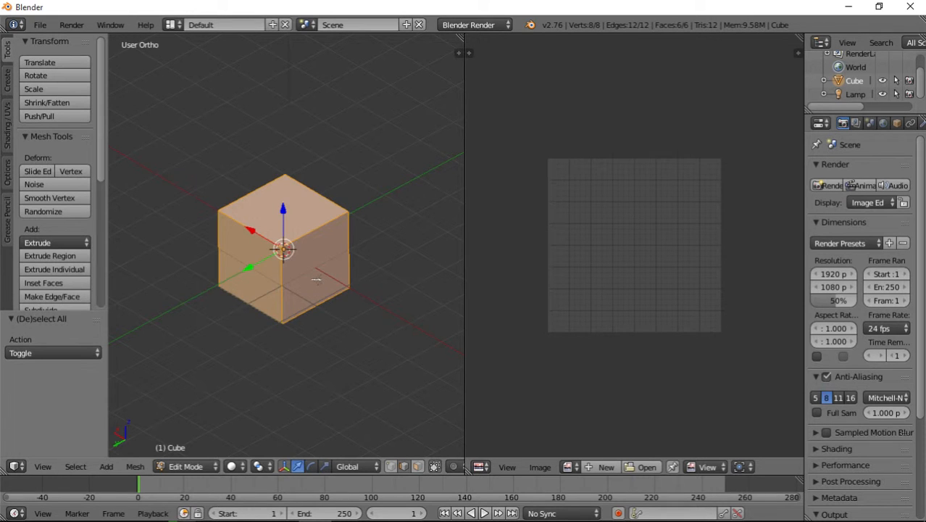
key(u)
click(316, 280)
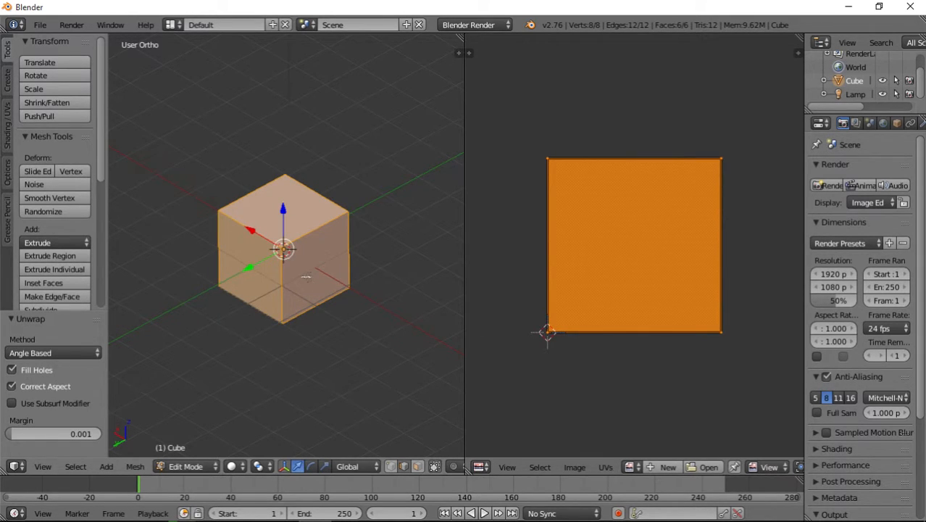
key(a)
Mark the selected cube edges as seams
key(space)
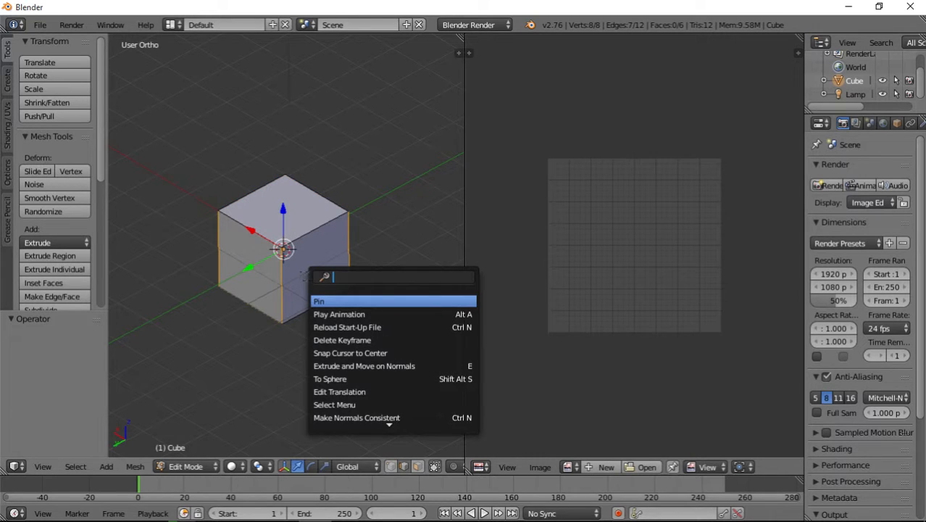
text(mar)
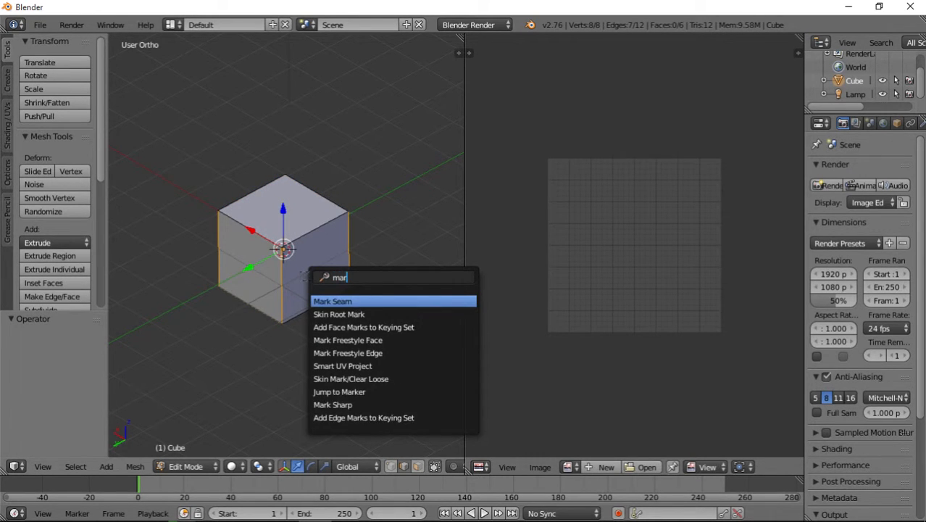
key(BackSpace)
text(r)
key(Return)
Select the whole cube in Edit Mode and unwrap it along the marked seams
key(Tab)
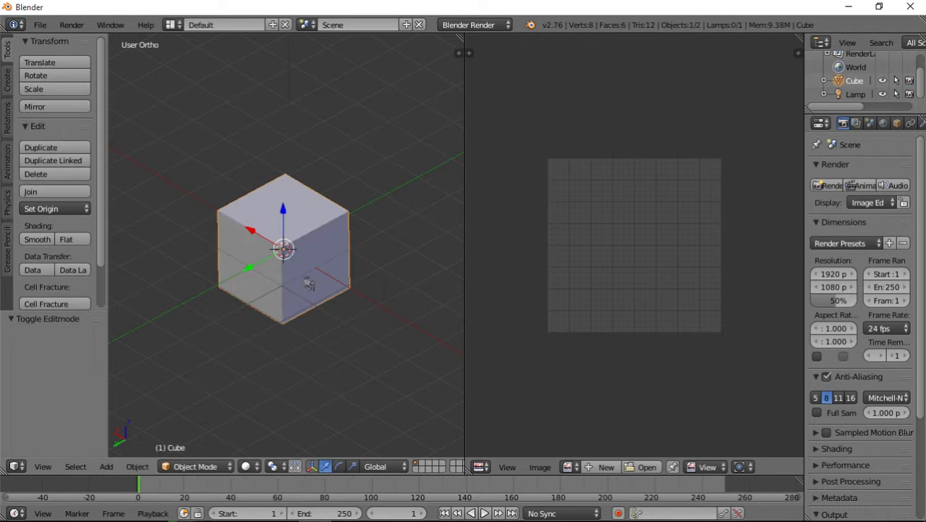
key(a)
key(a)
key(Tab)
key(a)
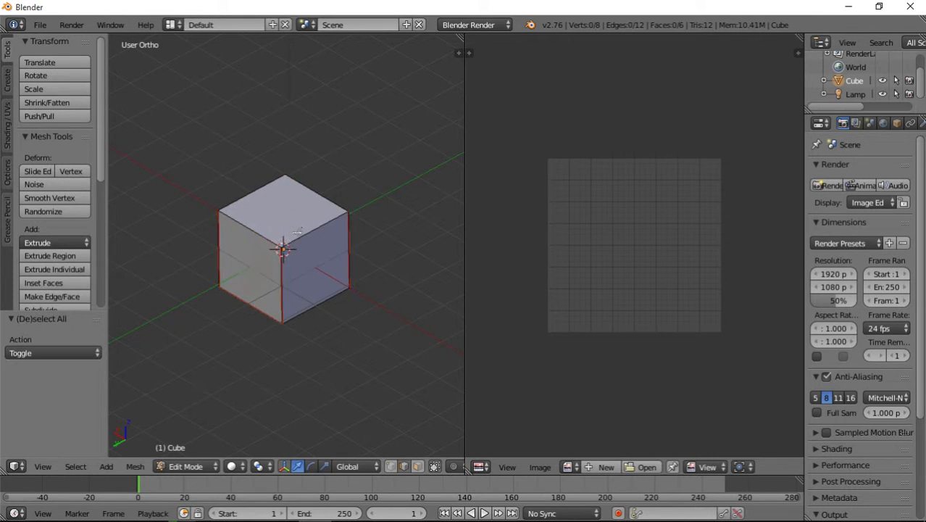
key(a)
key(u)
click(298, 232)
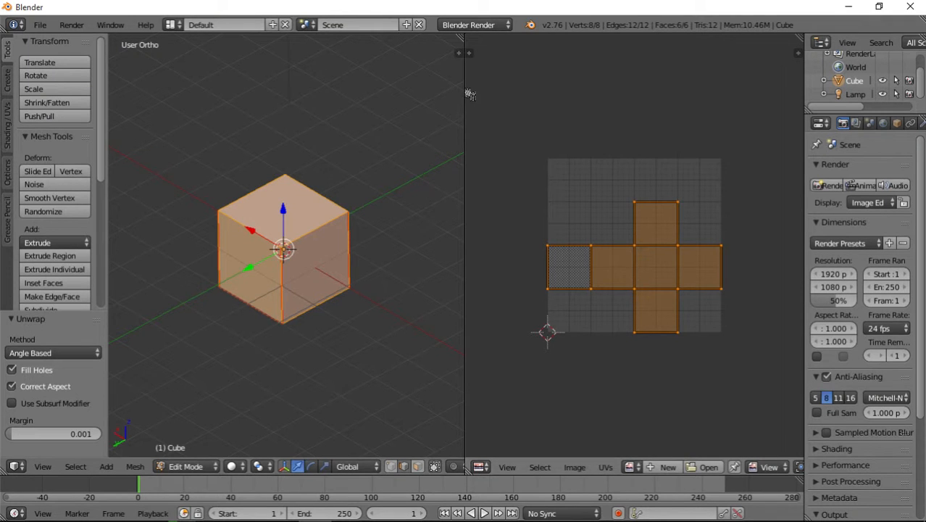
Return the cube to Object Mode and widen the UV/Image Editor over most of the 3D view's area
drag(464, 130, 175, 130)
key(Tab)
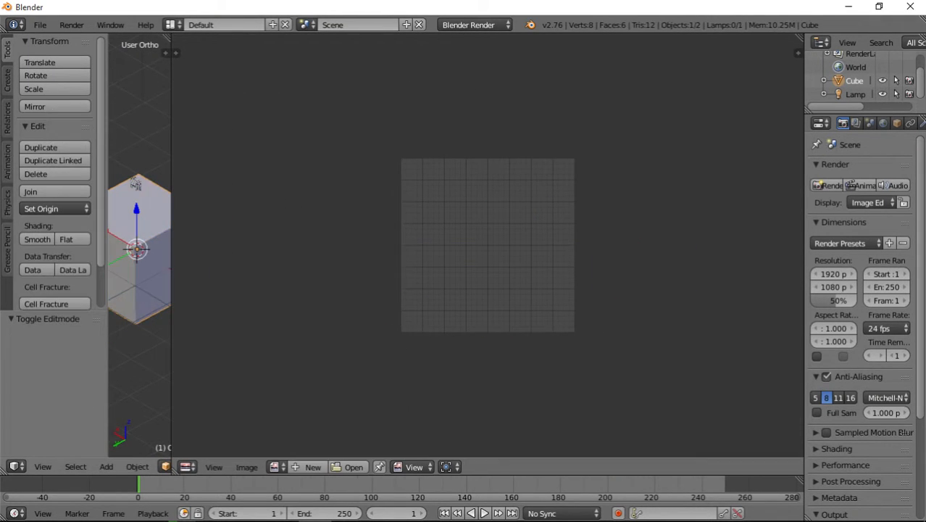
drag(171, 176, 121, 167)
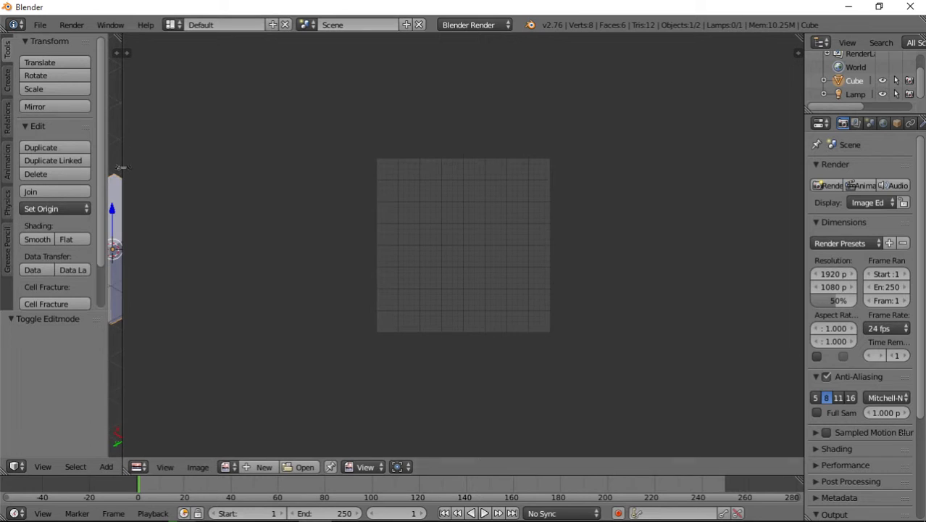
Create a blank black 1024 × 1024 px image named Stones and fit it in the image editor
click(258, 467)
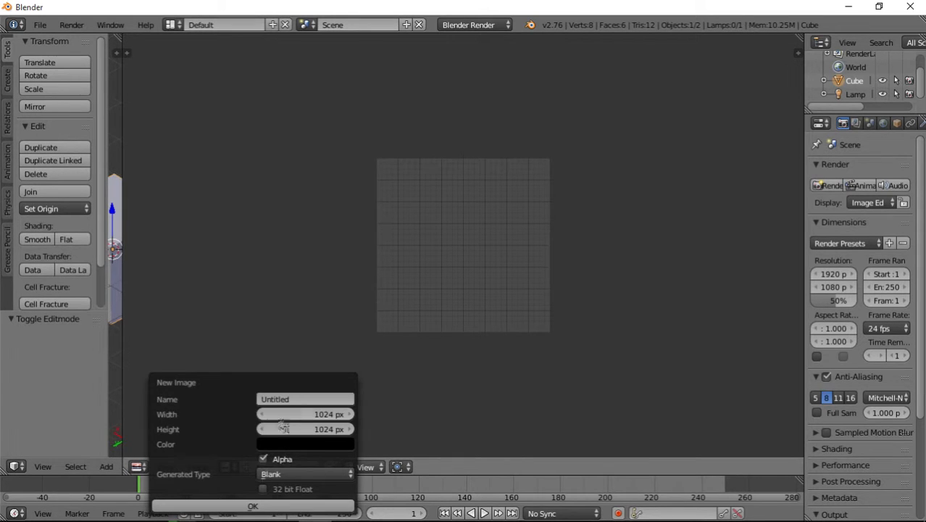
click(309, 399)
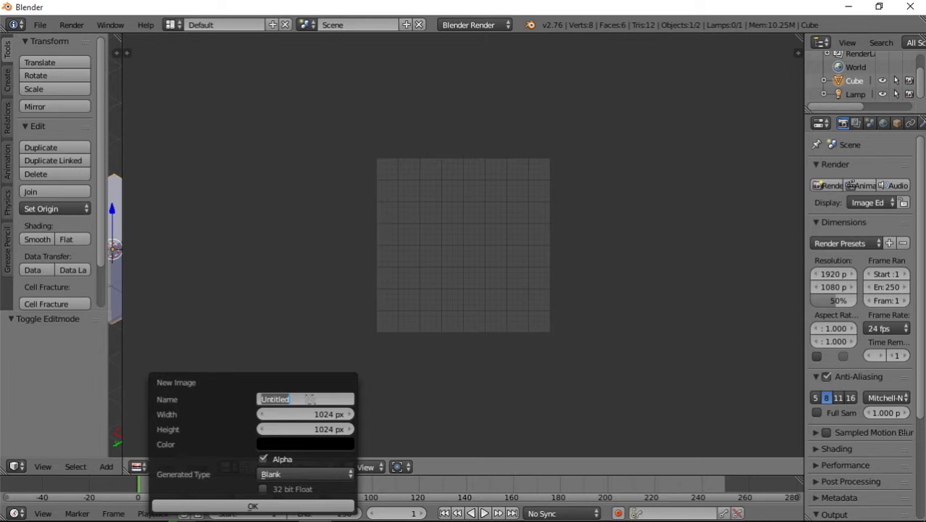
text(Stones)
key(Return)
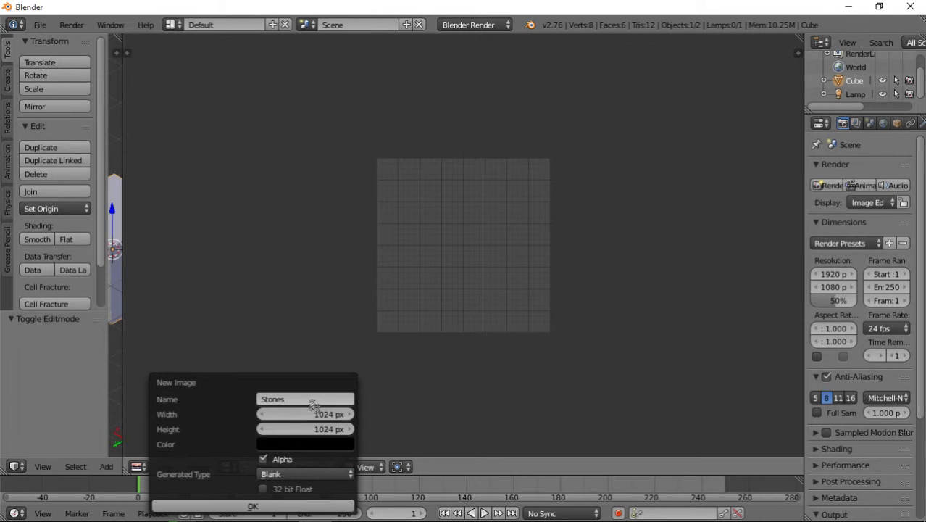
click(253, 505)
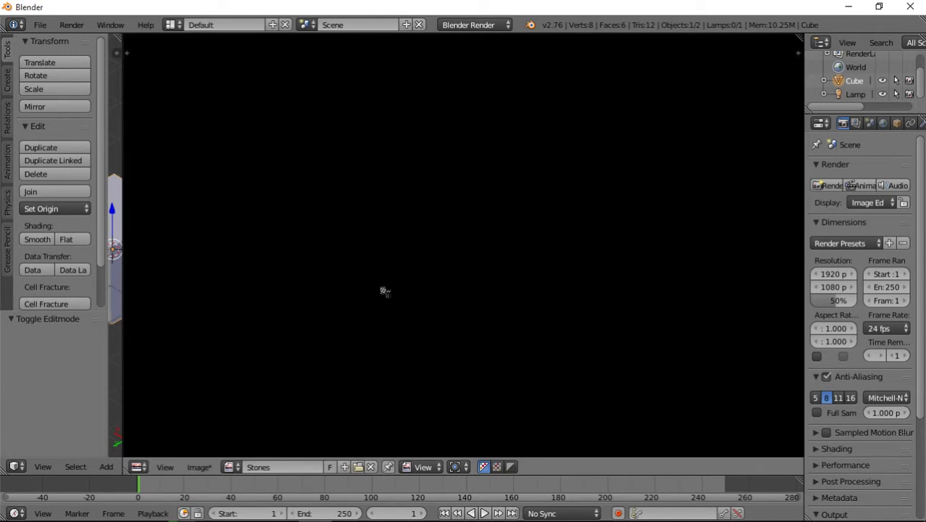
key(Home)
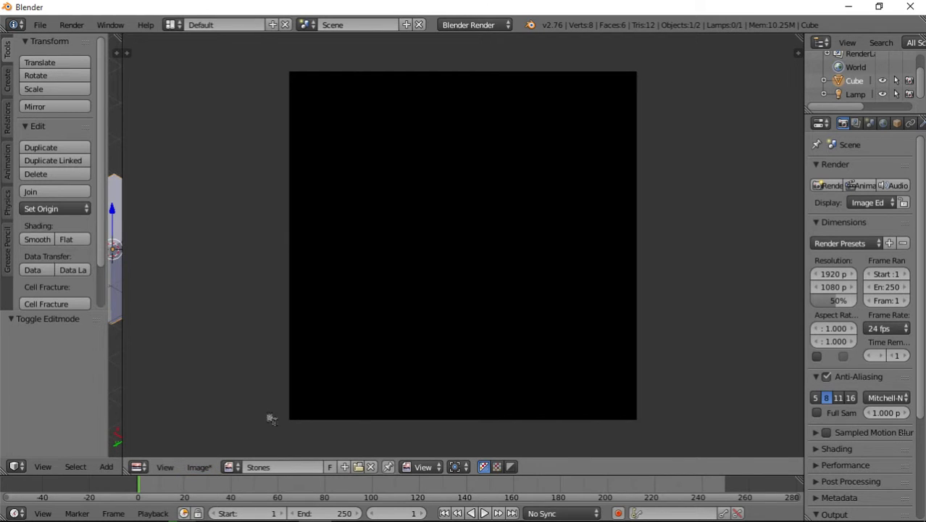
Switch the image editor to Paint mode with its tool settings shown and choose the Fill brush
key(t)
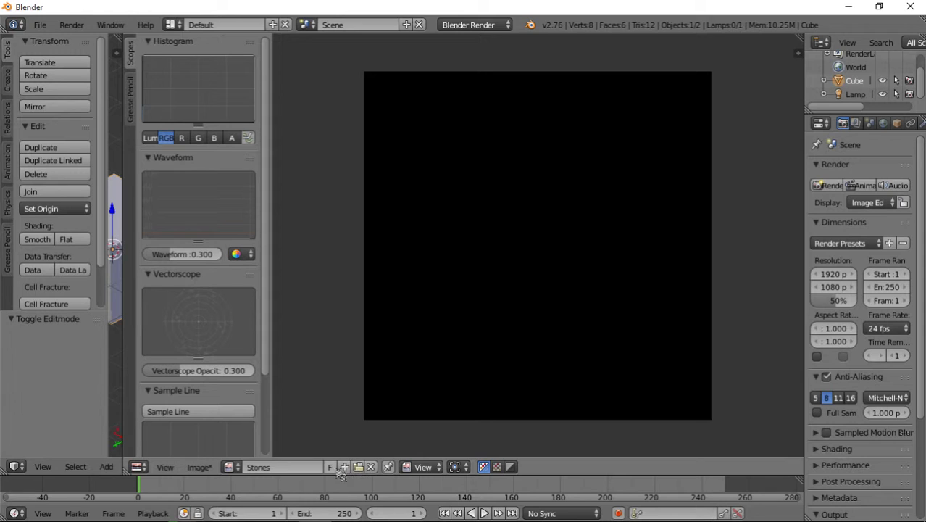
click(423, 468)
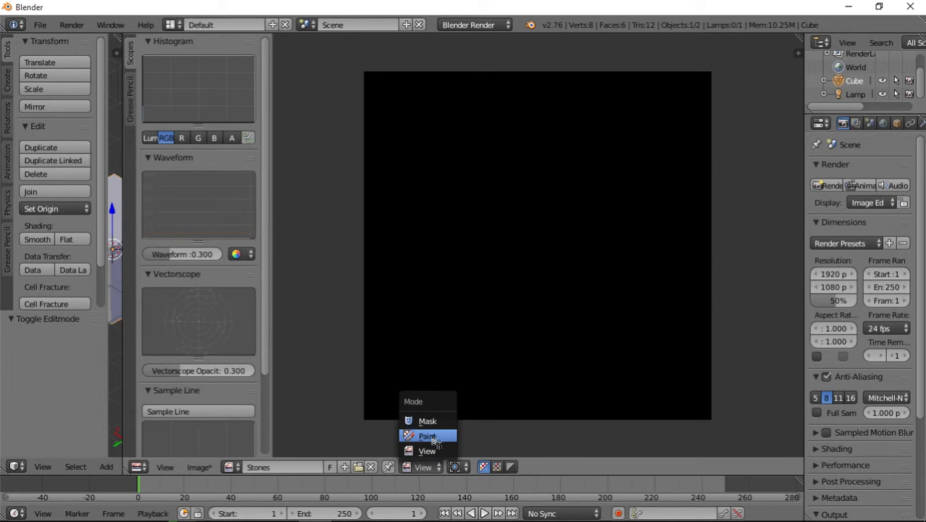
click(424, 435)
click(210, 110)
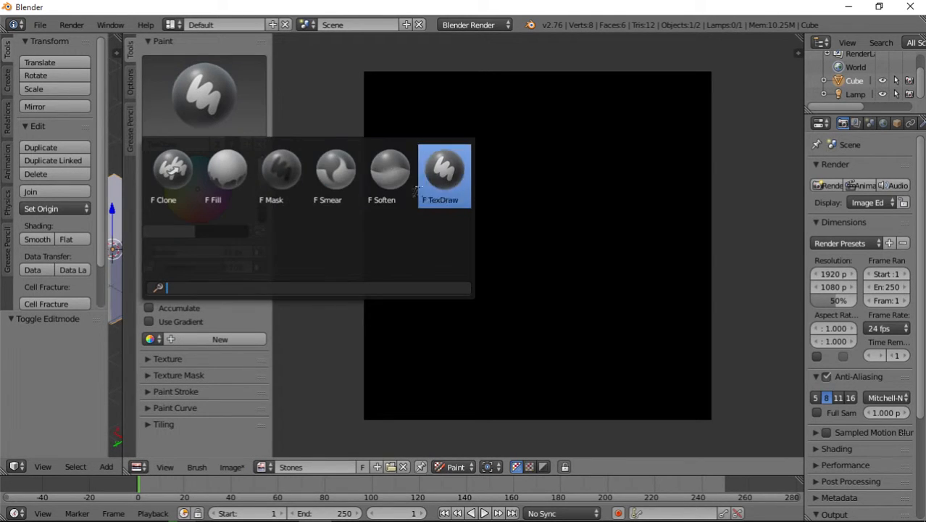
click(444, 168)
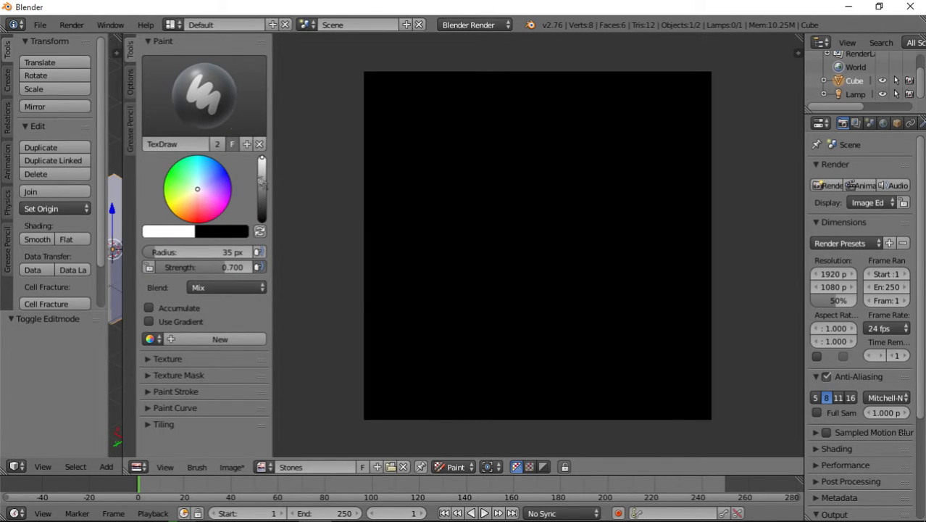
click(205, 101)
click(223, 169)
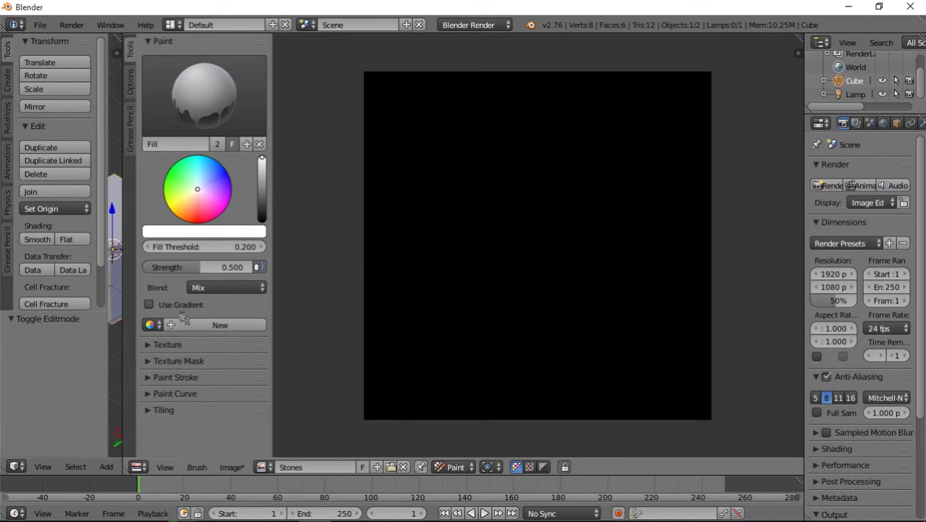
Look through the Fill brush's Texture, Texture Mask, Paint Stroke and Tiling settings
click(169, 347)
click(169, 347)
click(172, 363)
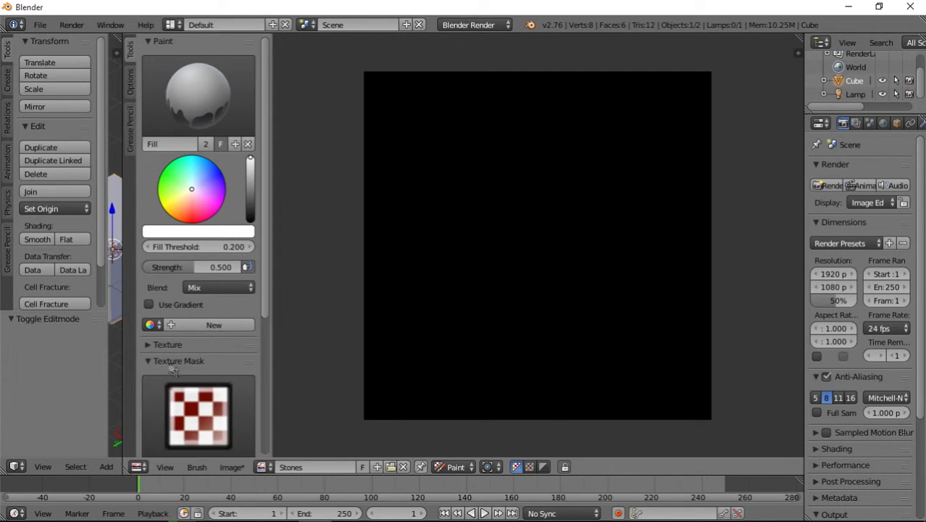
click(172, 363)
click(174, 377)
scroll(176, 377, down, 4)
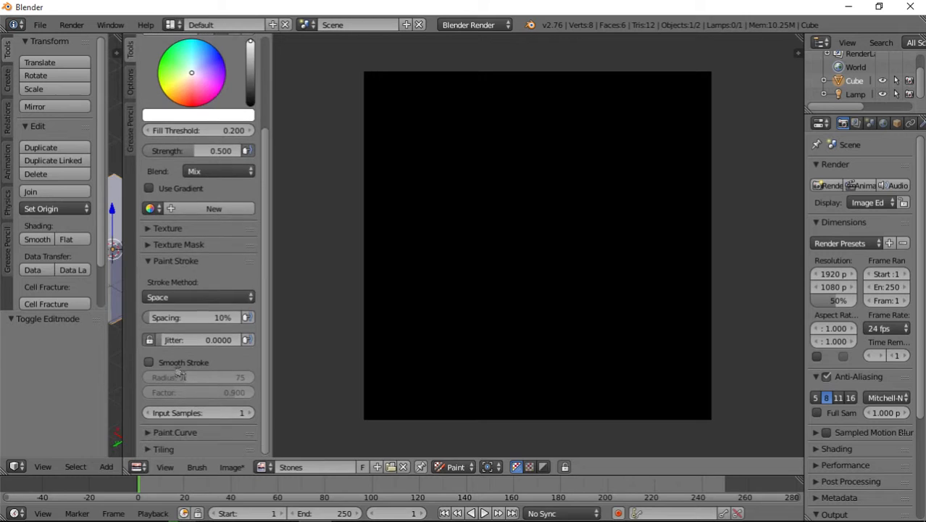
click(175, 261)
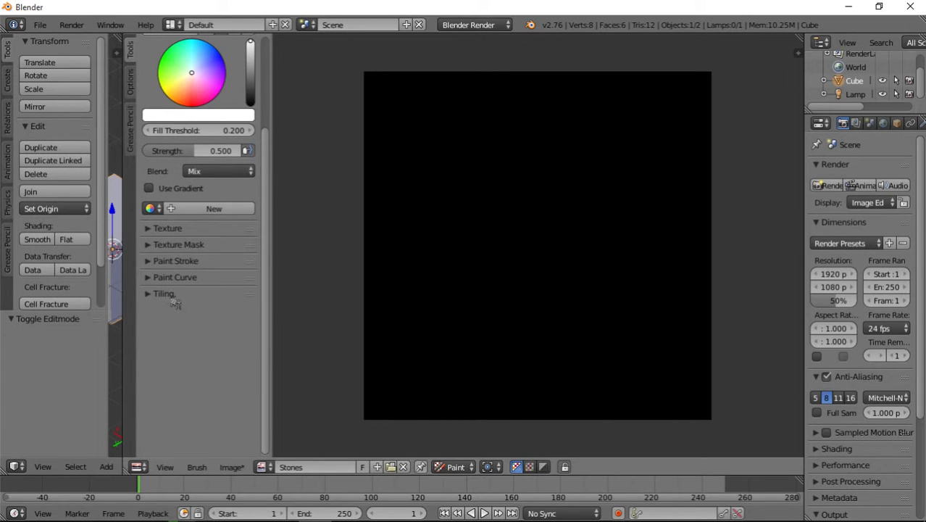
click(174, 298)
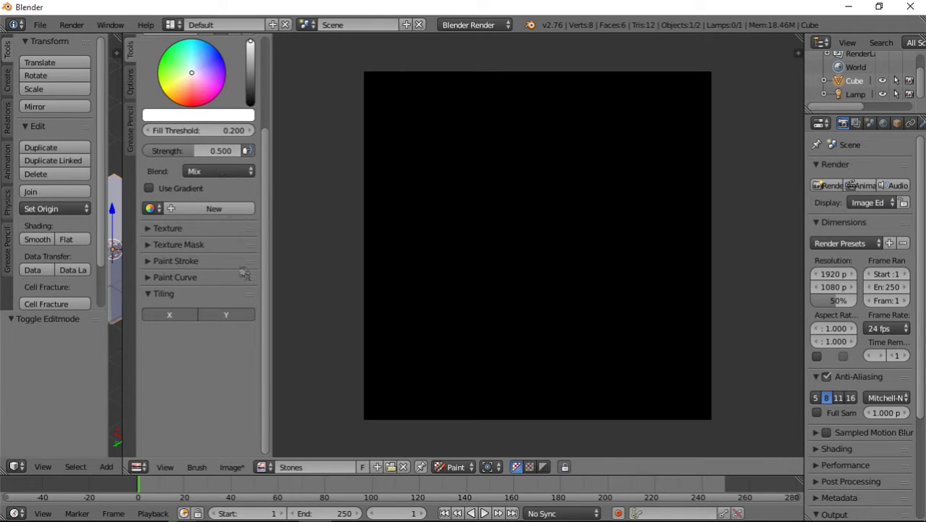
scroll(245, 274, up, 4)
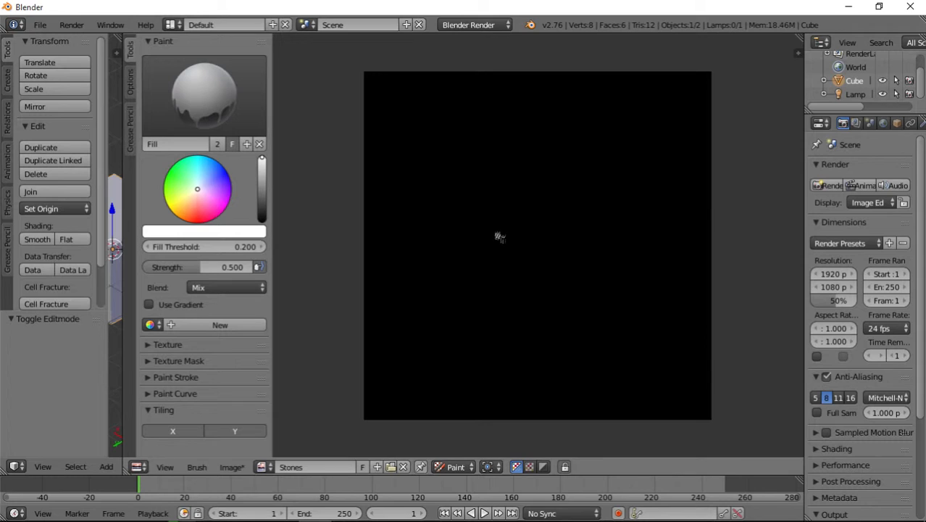
Set the Fill brush to a dark greyish purple and fill the Stones image with it
click(40, 25)
drag(200, 212, 205, 187)
drag(264, 199, 266, 187)
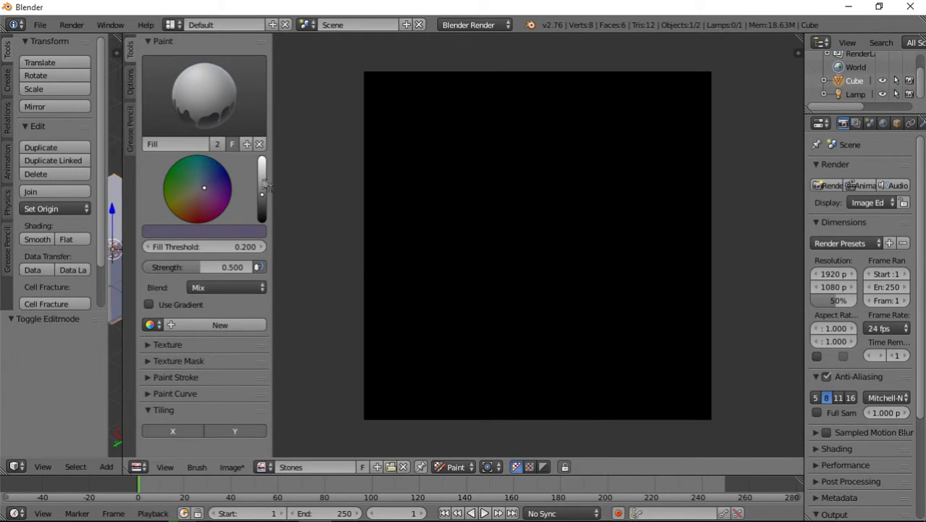
click(499, 295)
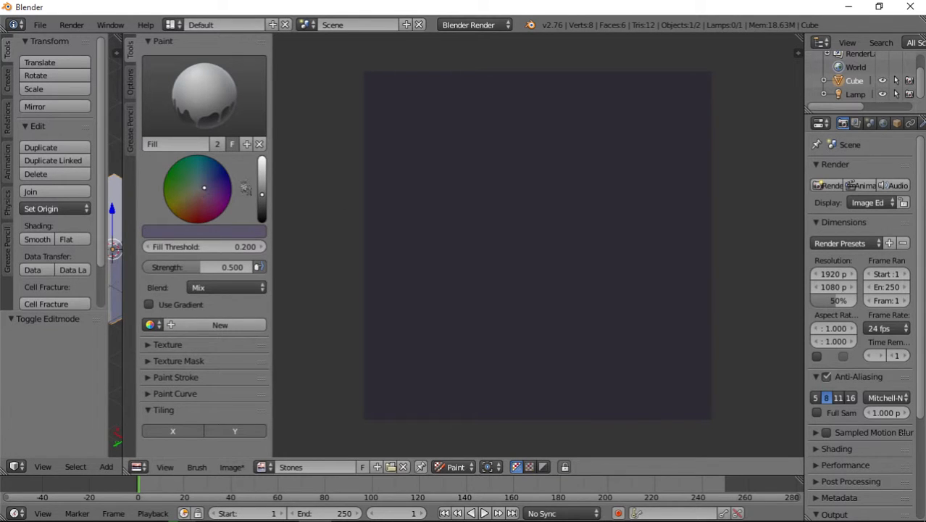
Lighten the Fill brush colour to a pale greyish purple and switch to the TexDraw brush
drag(265, 187, 262, 177)
click(200, 189)
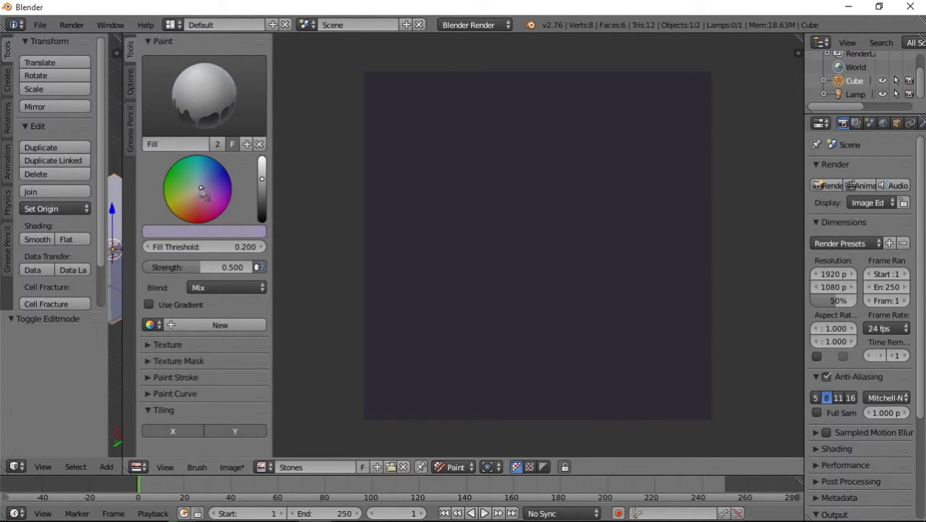
click(204, 92)
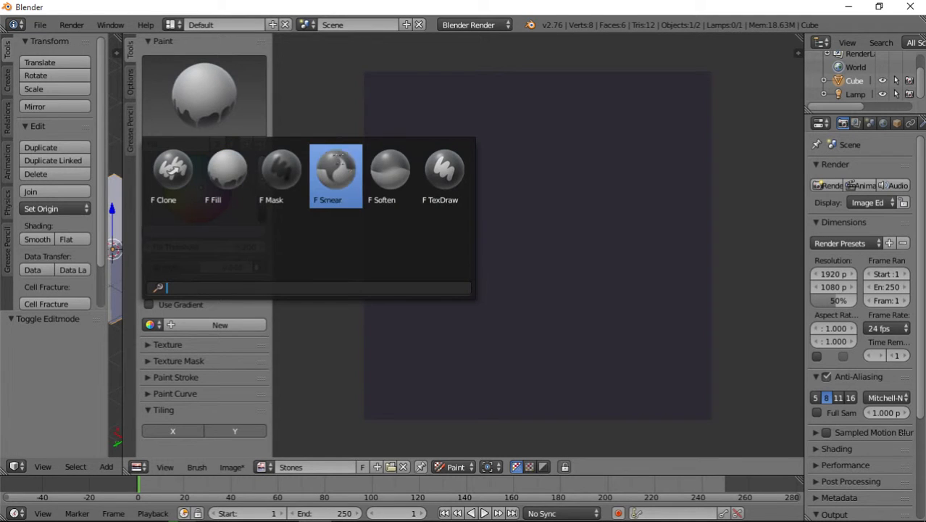
click(439, 178)
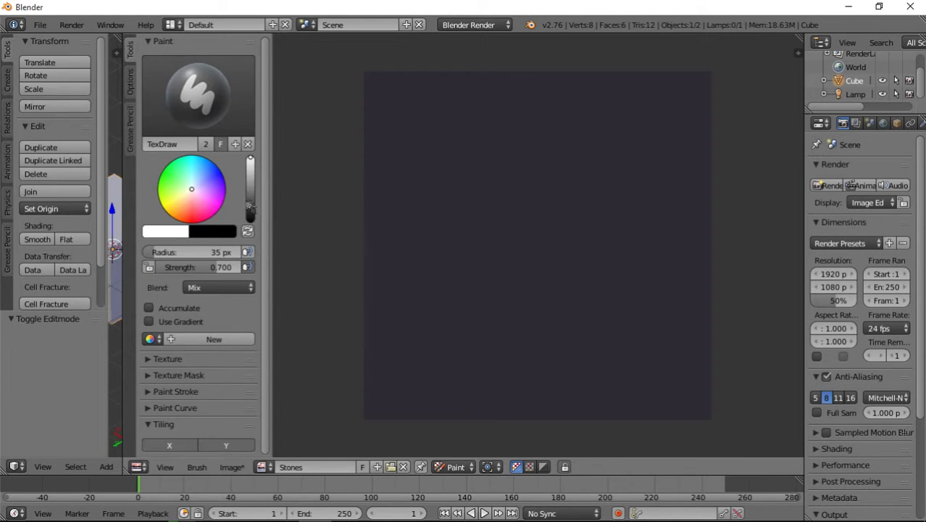
Sample the image's dark background colour into a palette, then lighten the TexDraw brush colour to a medium bluish grey
key(s)
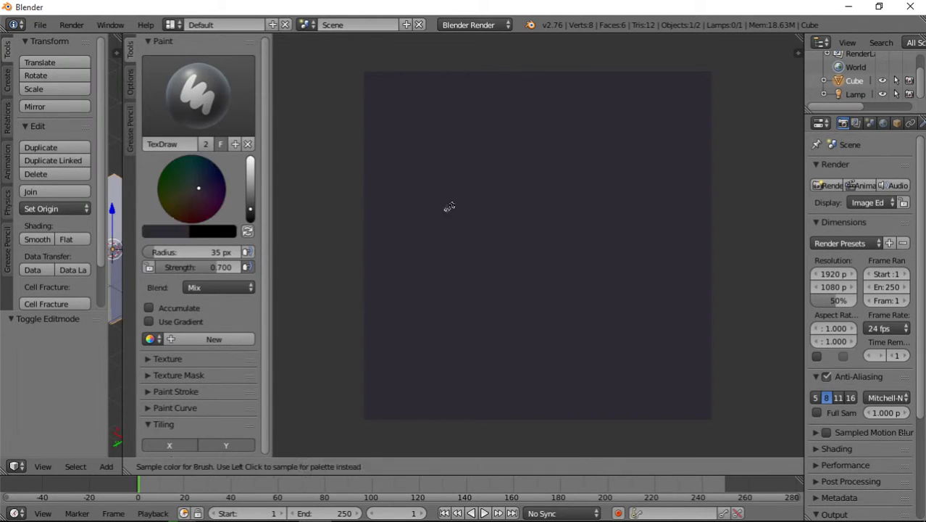
click(447, 208)
click(149, 247)
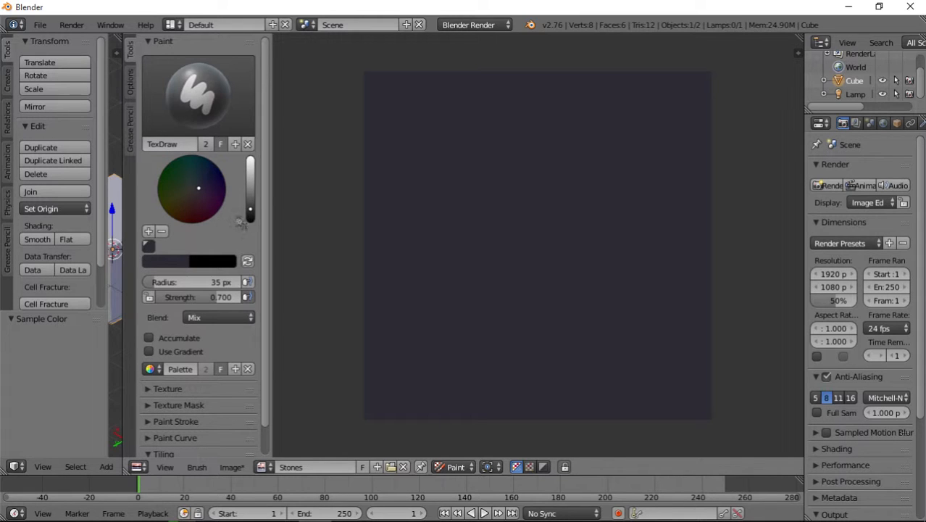
click(250, 185)
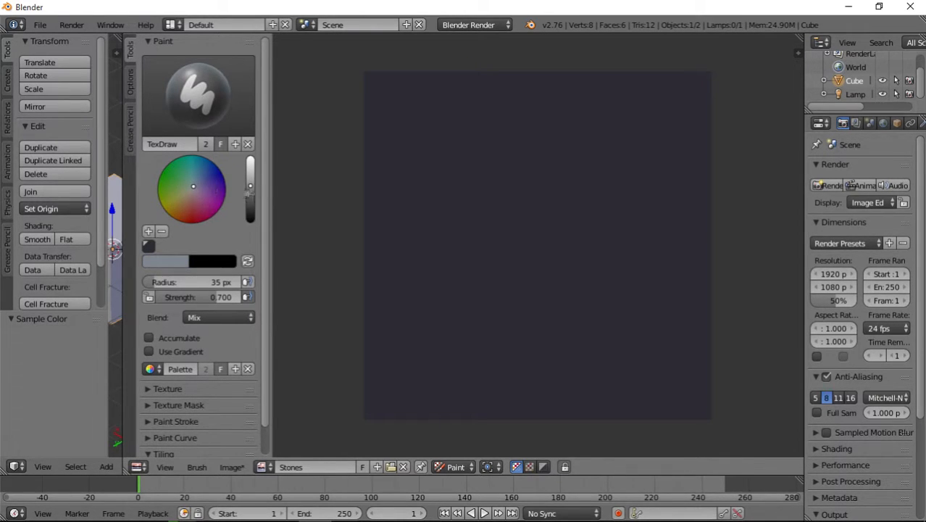
Paint a row of three filled, rounded grey stones along the upper edge of the Stones image, leaving thin dark gaps between them
mouse_move(381, 88)
mouse_down()
mouse_move(380, 118)
mouse_move(431, 134)
mouse_move(467, 120)
mouse_move(465, 92)
mouse_move(387, 92)
mouse_move(394, 116)
mouse_move(435, 120)
mouse_move(459, 100)
mouse_move(413, 93)
mouse_move(395, 102)
mouse_move(393, 114)
mouse_move(443, 118)
mouse_move(422, 97)
mouse_move(433, 114)
mouse_up()
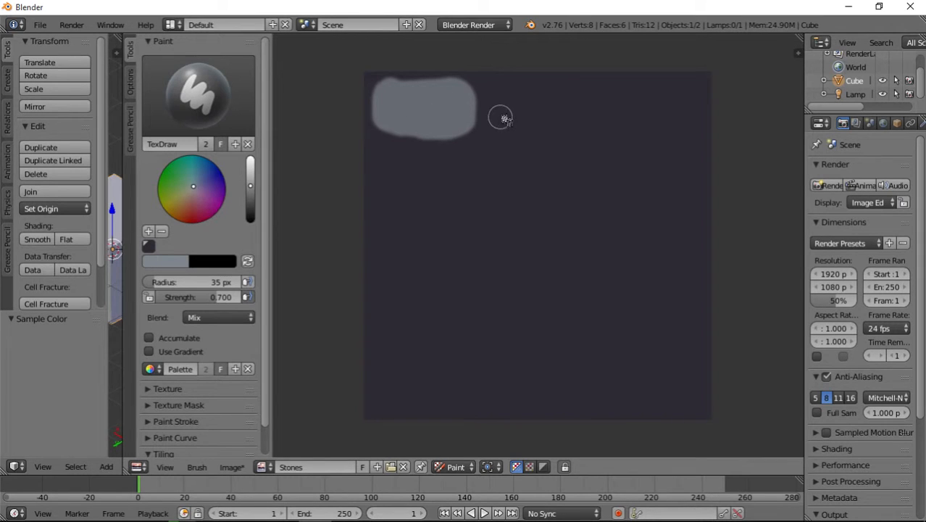
mouse_move(494, 87)
mouse_down()
mouse_move(487, 125)
mouse_move(500, 137)
mouse_move(550, 138)
mouse_move(573, 125)
mouse_move(577, 97)
mouse_move(499, 90)
mouse_move(503, 137)
mouse_move(526, 128)
mouse_move(532, 137)
mouse_up()
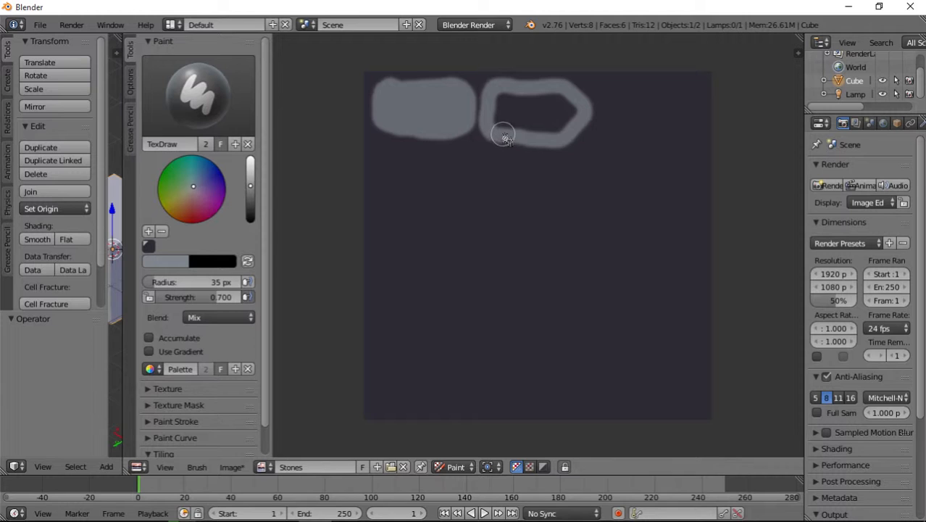
key(ctrl+z)
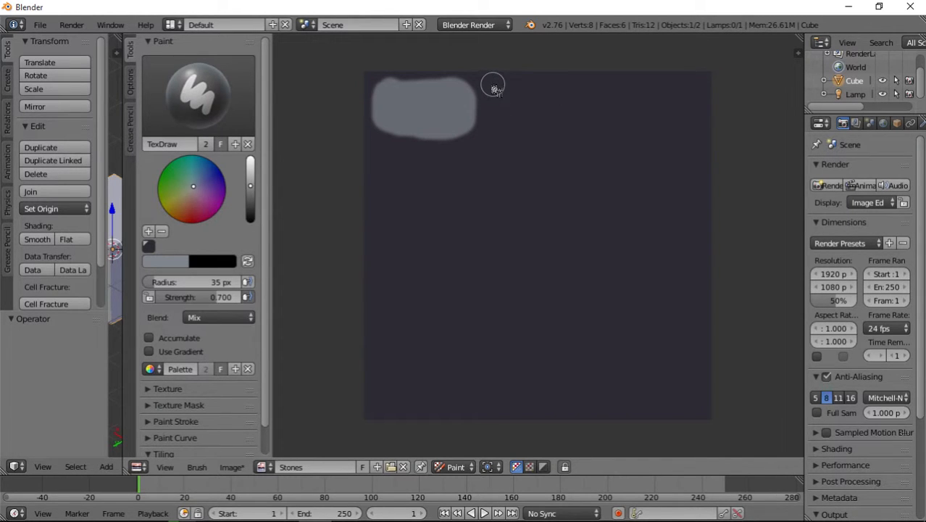
mouse_move(493, 85)
mouse_down()
mouse_move(487, 129)
mouse_move(506, 142)
mouse_move(562, 142)
mouse_move(585, 116)
mouse_move(573, 92)
mouse_move(510, 83)
mouse_move(498, 96)
mouse_move(515, 135)
mouse_move(556, 138)
mouse_move(573, 115)
mouse_move(536, 89)
mouse_move(506, 98)
mouse_move(550, 131)
mouse_move(550, 118)
mouse_move(514, 107)
mouse_move(549, 126)
mouse_move(554, 108)
mouse_move(513, 106)
mouse_up()
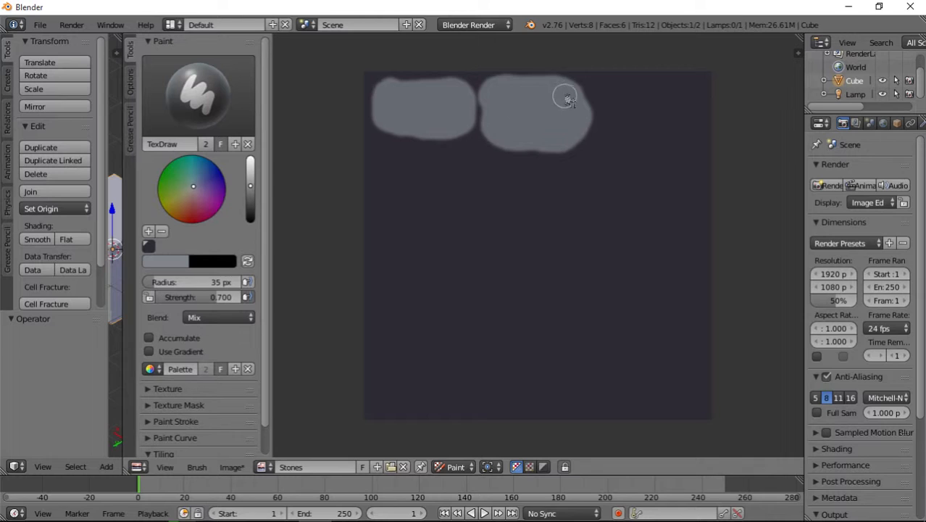
mouse_move(611, 82)
mouse_down()
mouse_move(603, 88)
mouse_move(615, 145)
mouse_move(678, 146)
mouse_move(696, 120)
mouse_move(682, 94)
mouse_move(654, 83)
mouse_move(626, 82)
mouse_move(621, 103)
mouse_up()
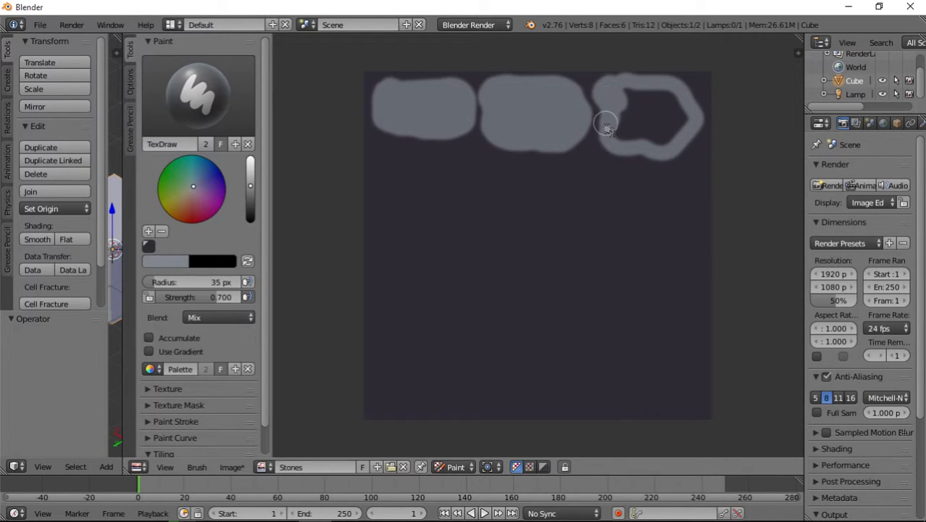
mouse_move(607, 114)
mouse_down()
mouse_move(632, 91)
mouse_move(616, 130)
mouse_move(661, 142)
mouse_move(679, 121)
mouse_move(665, 93)
mouse_move(633, 108)
mouse_move(661, 102)
mouse_move(654, 143)
mouse_move(665, 126)
mouse_up()
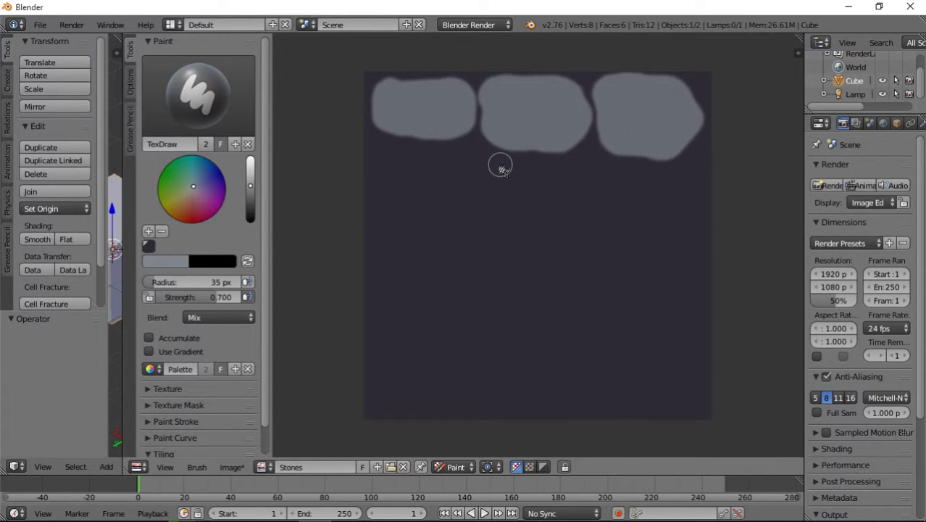
Paint a second row beneath the first: a large round stone, a small heart-shaped stone and a tall curved stone
mouse_move(501, 168)
mouse_down()
mouse_move(464, 150)
mouse_move(432, 172)
mouse_move(422, 201)
mouse_move(428, 228)
mouse_move(470, 250)
mouse_move(512, 247)
mouse_move(525, 216)
mouse_move(501, 169)
mouse_move(456, 164)
mouse_move(429, 193)
mouse_move(435, 215)
mouse_move(460, 237)
mouse_move(507, 238)
mouse_move(512, 214)
mouse_move(490, 181)
mouse_move(462, 178)
mouse_up()
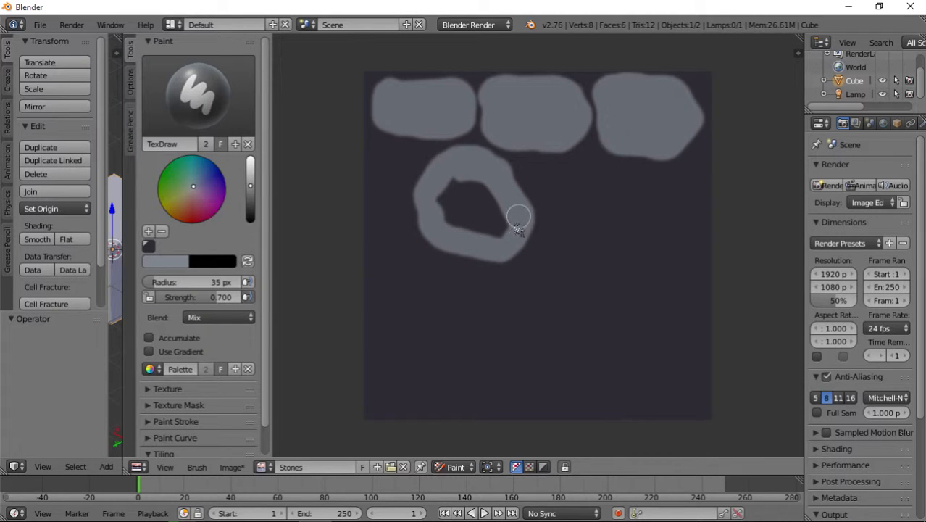
mouse_move(517, 229)
mouse_down()
mouse_move(478, 234)
mouse_move(444, 203)
mouse_move(458, 185)
mouse_up()
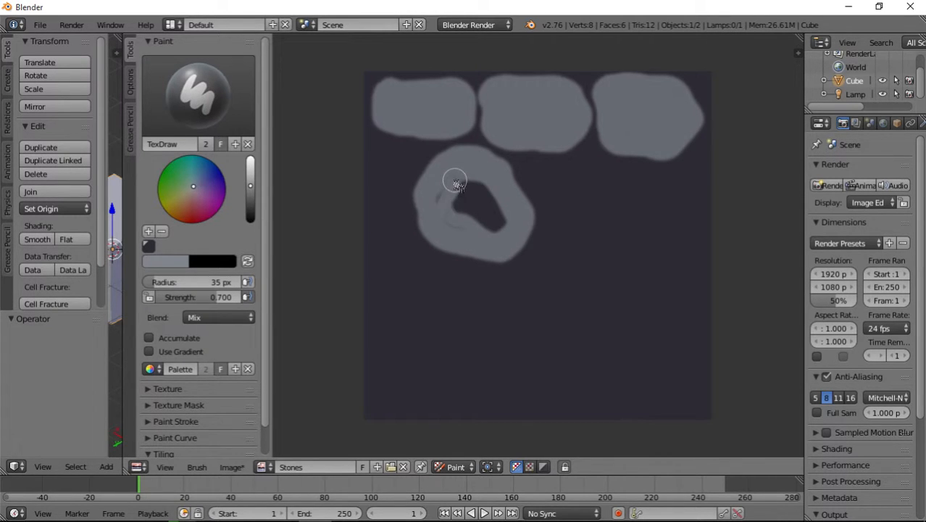
mouse_move(456, 230)
mouse_down()
mouse_move(503, 227)
mouse_move(488, 190)
mouse_move(468, 182)
mouse_move(451, 206)
mouse_move(482, 201)
mouse_move(477, 220)
mouse_up()
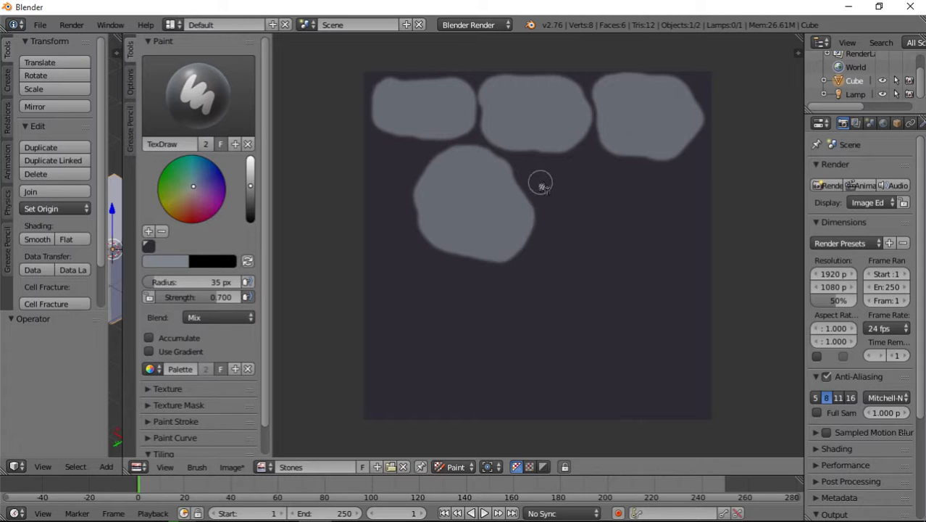
mouse_move(565, 172)
mouse_down()
mouse_move(540, 167)
mouse_move(548, 201)
mouse_move(573, 218)
mouse_move(613, 188)
mouse_move(600, 158)
mouse_move(587, 154)
mouse_move(573, 174)
mouse_move(600, 182)
mouse_move(582, 200)
mouse_move(543, 181)
mouse_move(582, 176)
mouse_up()
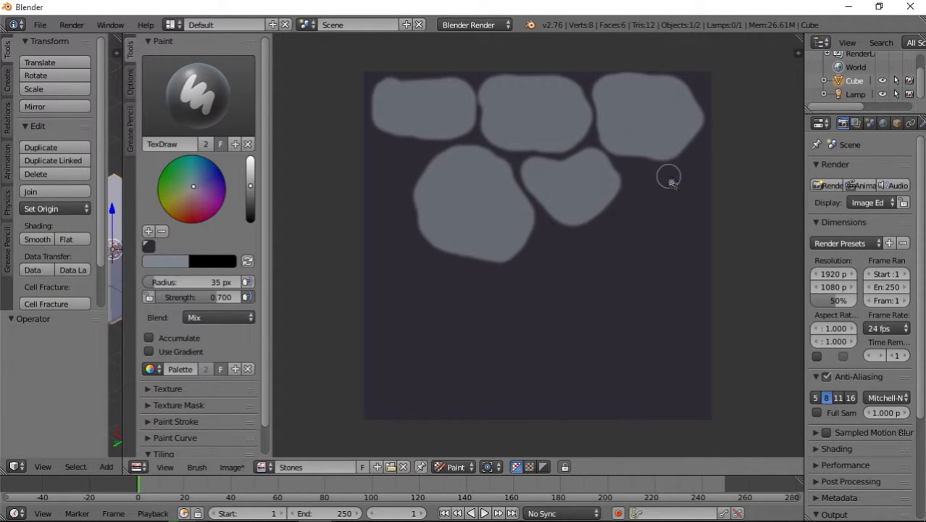
mouse_move(669, 177)
mouse_down()
mouse_move(650, 172)
mouse_move(616, 229)
mouse_move(614, 253)
mouse_move(653, 272)
mouse_move(685, 227)
mouse_move(681, 196)
mouse_move(649, 191)
mouse_move(620, 244)
mouse_move(645, 262)
mouse_move(673, 236)
mouse_move(658, 186)
mouse_move(648, 234)
mouse_move(632, 253)
mouse_move(647, 225)
mouse_up()
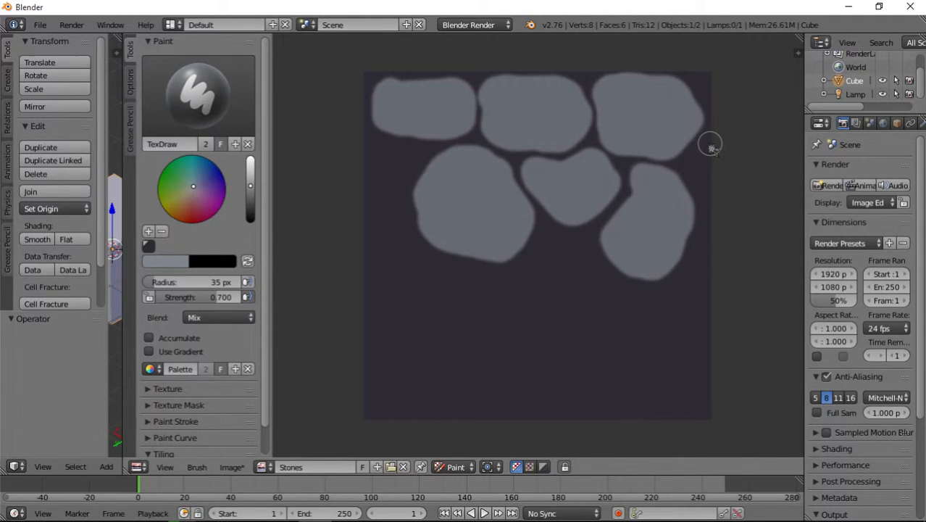
drag(714, 140, 703, 145)
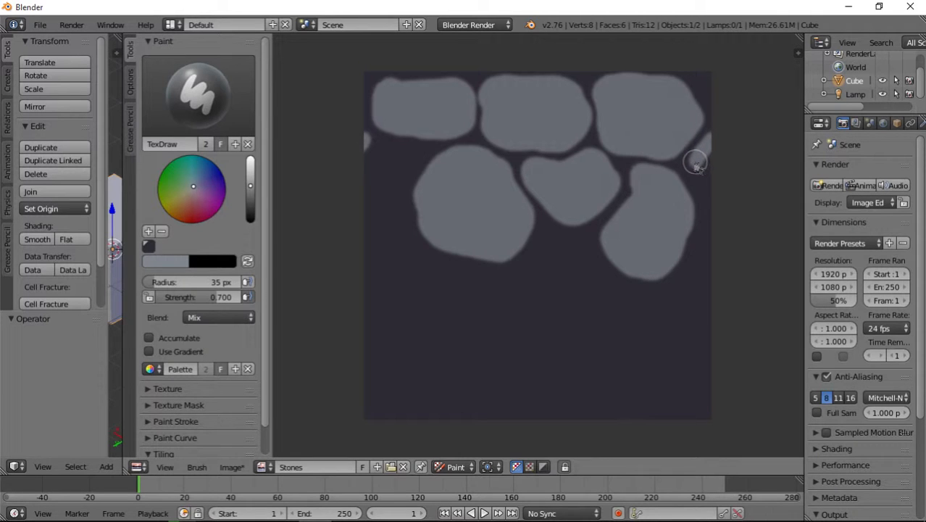
mouse_move(696, 176)
mouse_down()
mouse_move(733, 209)
mouse_move(759, 175)
mouse_move(761, 151)
mouse_move(716, 142)
mouse_up()
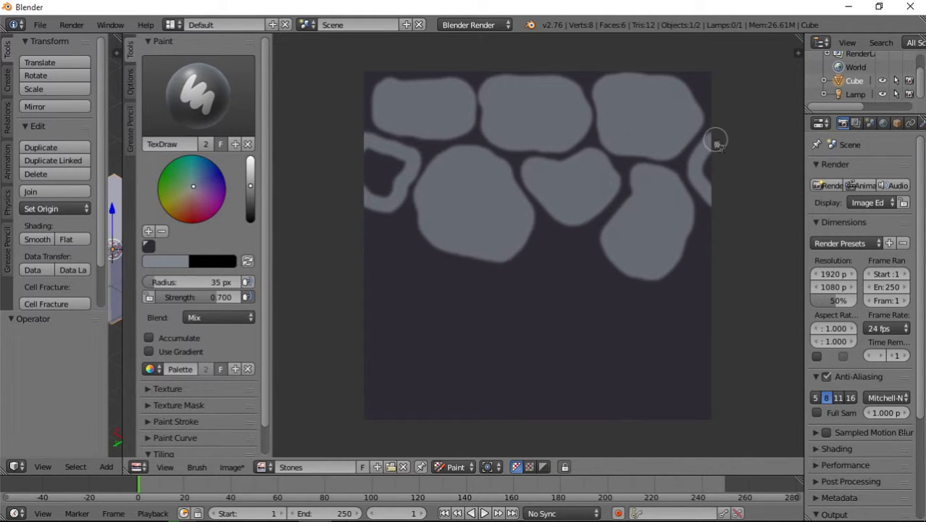
key(ctrl+z)
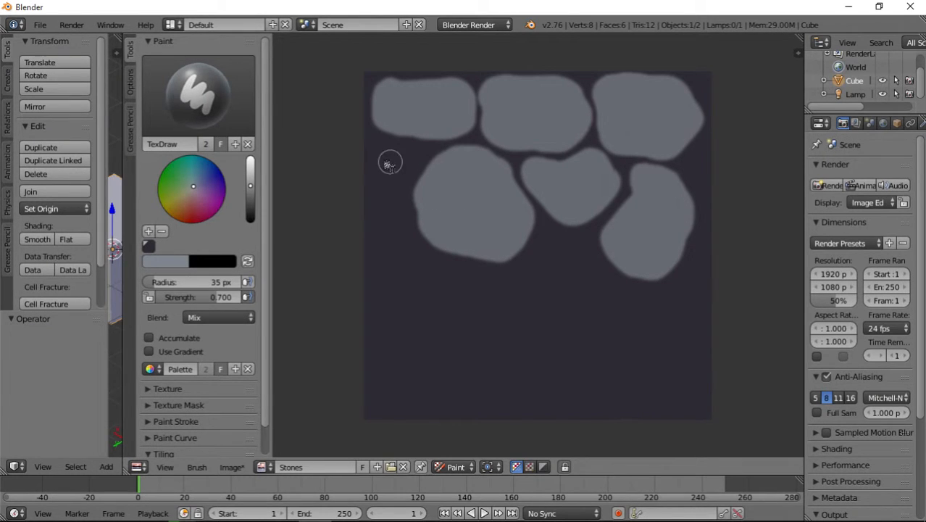
Paint two filled grey stones, one below the other, that wrap across the left and right edges of the image
mouse_move(366, 141)
mouse_down()
mouse_move(407, 155)
mouse_move(401, 208)
mouse_move(368, 219)
mouse_move(345, 174)
mouse_move(361, 149)
mouse_move(372, 162)
mouse_move(367, 154)
mouse_move(370, 191)
mouse_move(385, 183)
mouse_move(386, 156)
mouse_move(376, 196)
mouse_up()
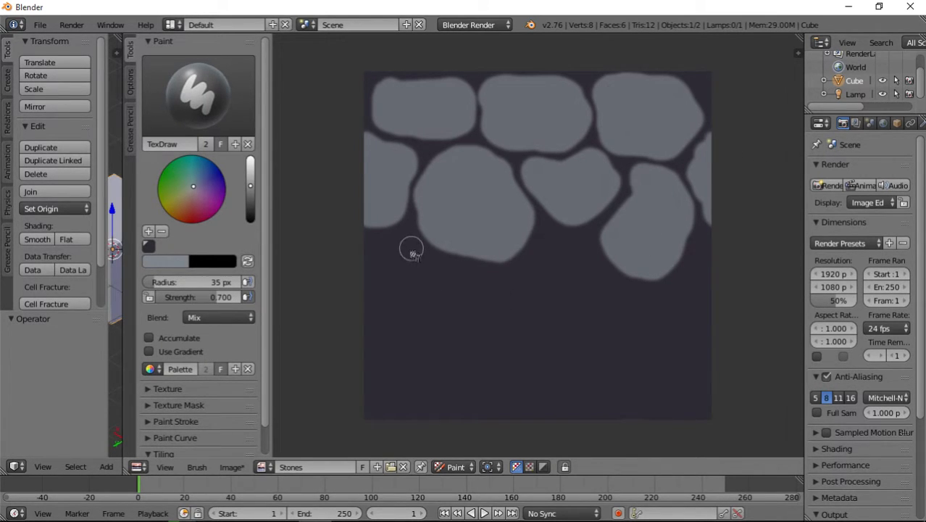
mouse_move(418, 252)
mouse_down()
mouse_move(382, 246)
mouse_move(370, 291)
mouse_move(408, 320)
mouse_move(438, 310)
mouse_up()
key(ctrl+z)
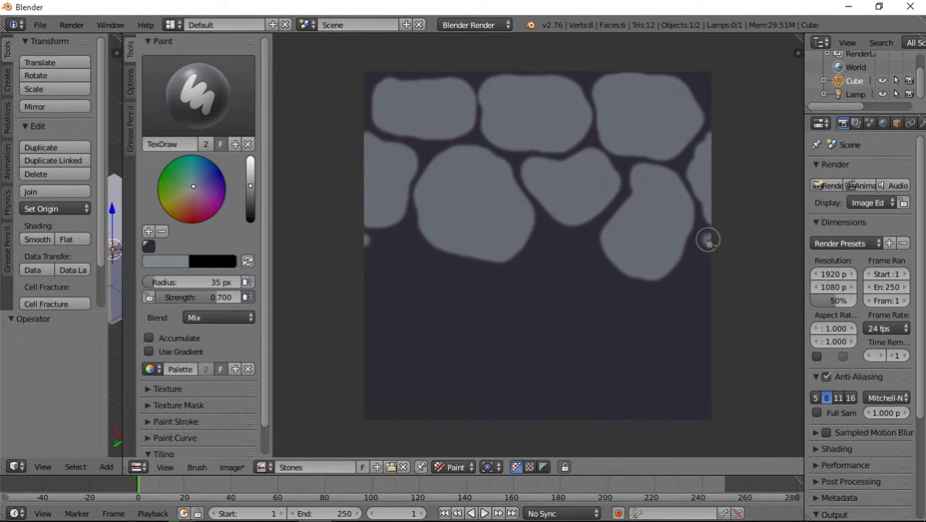
mouse_move(709, 241)
mouse_down()
mouse_move(695, 272)
mouse_move(721, 305)
mouse_move(761, 292)
mouse_move(777, 269)
mouse_move(760, 243)
mouse_move(714, 246)
mouse_move(718, 290)
mouse_move(734, 302)
mouse_move(755, 287)
mouse_move(756, 253)
mouse_move(723, 252)
mouse_move(720, 275)
mouse_move(738, 284)
mouse_move(757, 275)
mouse_move(727, 260)
mouse_move(732, 283)
mouse_up()
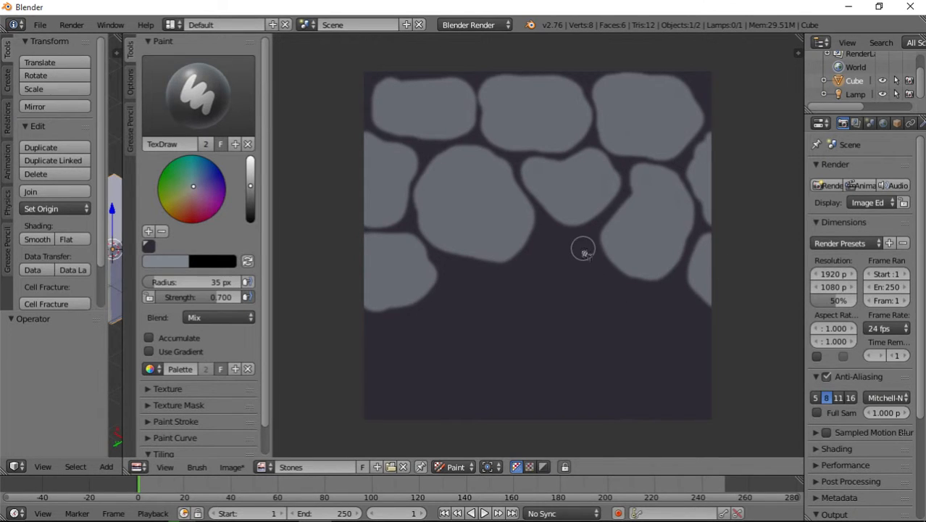
Paint two rounded stones below the second row and a large stone in the lower-right area of the image
mouse_move(585, 247)
mouse_down()
mouse_move(555, 238)
mouse_move(523, 287)
mouse_move(546, 312)
mouse_move(577, 318)
mouse_move(601, 303)
mouse_move(591, 253)
mouse_move(541, 261)
mouse_move(536, 284)
mouse_move(557, 305)
mouse_move(582, 303)
mouse_move(579, 257)
mouse_move(554, 271)
mouse_move(563, 284)
mouse_move(584, 285)
mouse_move(565, 280)
mouse_up()
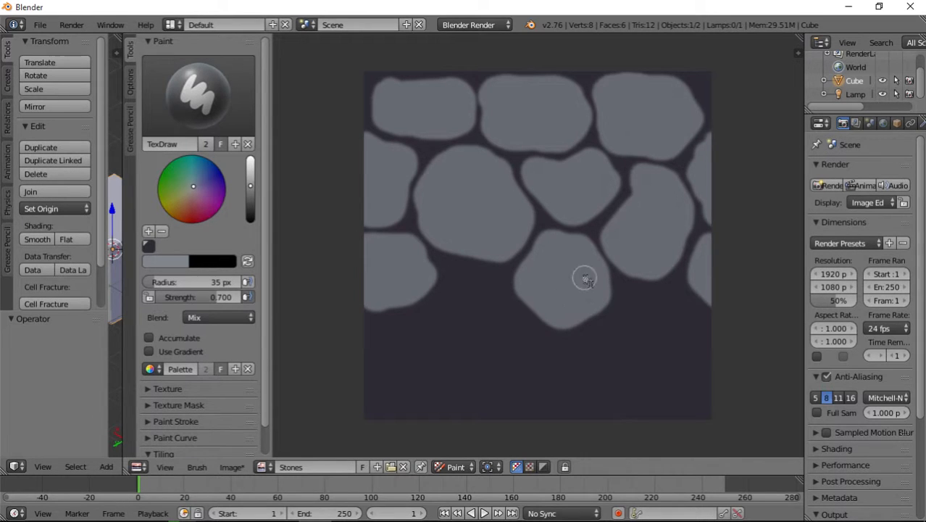
mouse_move(501, 284)
mouse_down()
mouse_move(470, 269)
mouse_move(453, 274)
mouse_move(435, 314)
mouse_move(456, 337)
mouse_move(493, 348)
mouse_move(515, 332)
mouse_move(505, 295)
mouse_move(464, 275)
mouse_move(450, 306)
mouse_move(452, 330)
mouse_move(495, 343)
mouse_move(500, 313)
mouse_move(484, 293)
mouse_move(464, 298)
mouse_move(488, 335)
mouse_move(489, 306)
mouse_move(471, 310)
mouse_move(484, 312)
mouse_up()
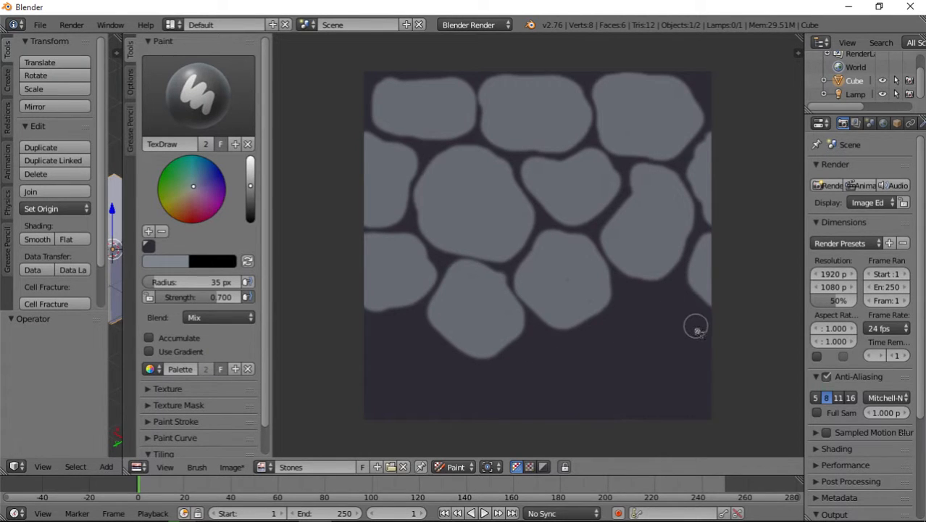
mouse_move(707, 332)
mouse_down()
mouse_move(666, 298)
mouse_move(631, 304)
mouse_move(597, 339)
mouse_move(602, 369)
mouse_move(619, 385)
mouse_move(681, 380)
mouse_move(702, 361)
mouse_move(708, 337)
mouse_move(688, 314)
mouse_move(647, 312)
mouse_up()
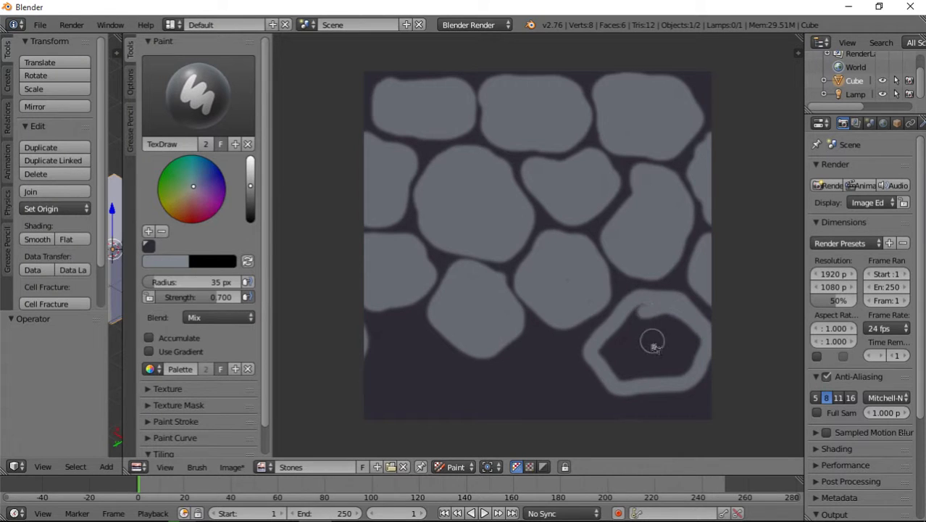
key(ctrl+z)
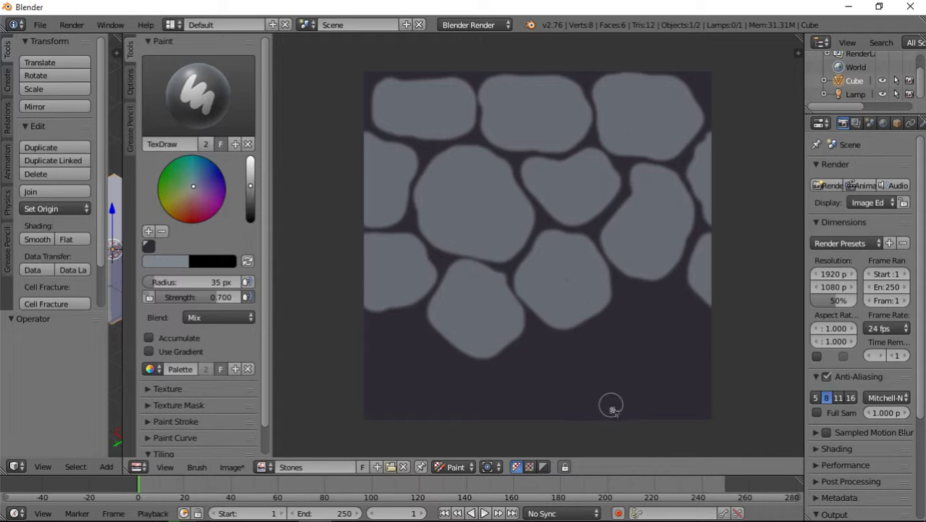
mouse_move(611, 406)
mouse_down()
mouse_move(675, 397)
mouse_move(697, 381)
mouse_move(697, 327)
mouse_move(675, 305)
mouse_move(638, 297)
mouse_move(602, 330)
mouse_move(604, 386)
mouse_move(630, 400)
mouse_move(684, 371)
mouse_move(685, 332)
mouse_move(667, 310)
mouse_move(640, 310)
mouse_move(615, 336)
mouse_move(604, 372)
mouse_move(625, 390)
mouse_move(666, 361)
mouse_move(672, 332)
mouse_move(642, 325)
mouse_move(618, 365)
mouse_move(632, 380)
mouse_move(680, 360)
mouse_up()
mouse_move(656, 323)
mouse_down()
mouse_move(622, 332)
mouse_move(632, 366)
mouse_move(647, 350)
mouse_move(665, 348)
mouse_up()
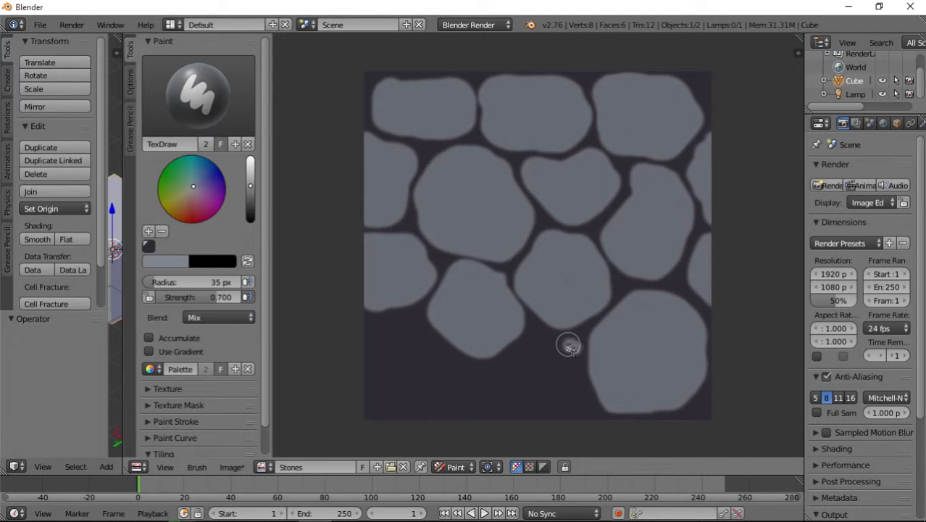
Paint a smaller stone beside the large lower-right one, touch up its centre, and add a stone wrapping across the image corners
mouse_move(569, 347)
mouse_down()
mouse_move(548, 337)
mouse_move(521, 366)
mouse_move(520, 392)
mouse_move(551, 415)
mouse_move(578, 406)
mouse_move(575, 363)
mouse_move(549, 360)
mouse_move(535, 381)
mouse_move(558, 399)
mouse_move(554, 373)
mouse_move(540, 378)
mouse_move(570, 397)
mouse_up()
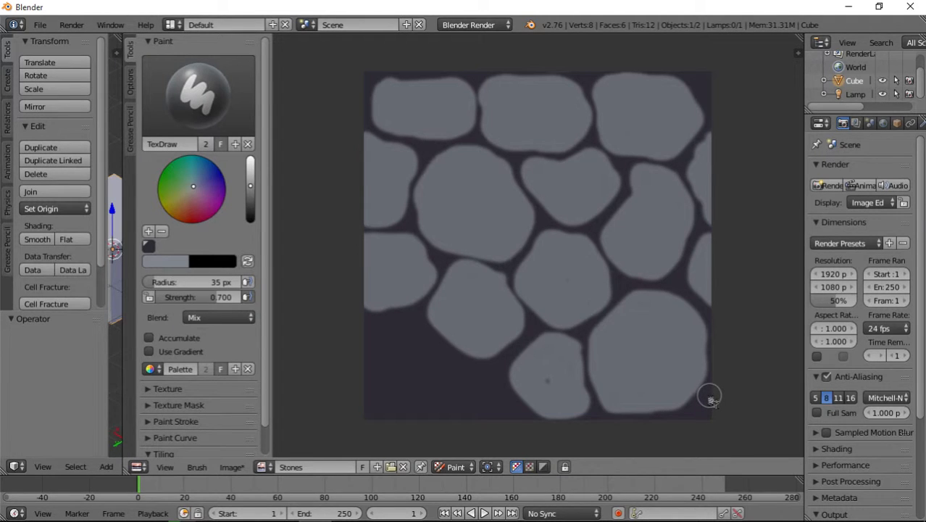
drag(710, 396, 701, 406)
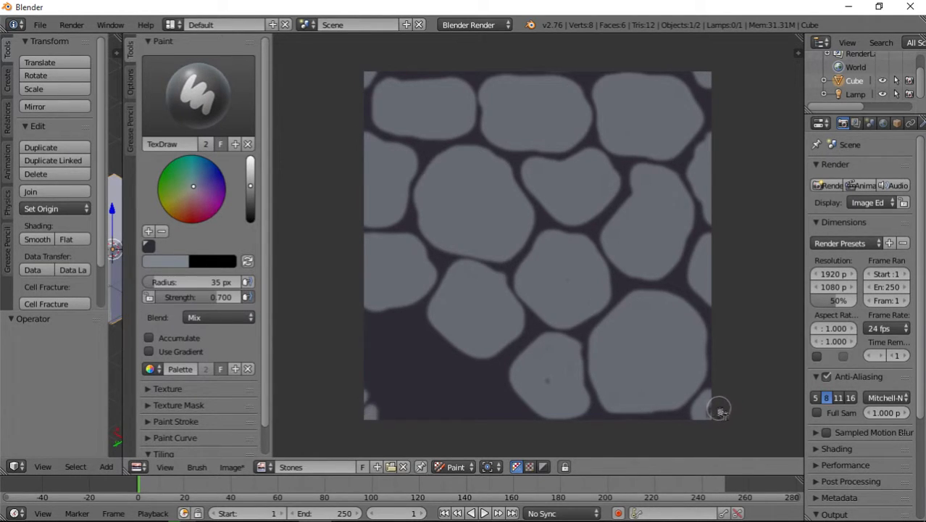
drag(719, 411, 714, 403)
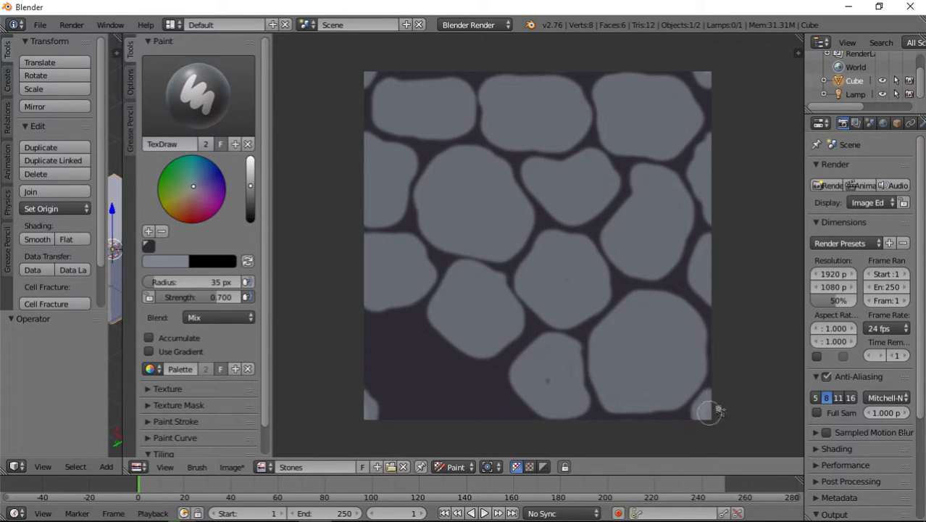
drag(548, 371, 548, 385)
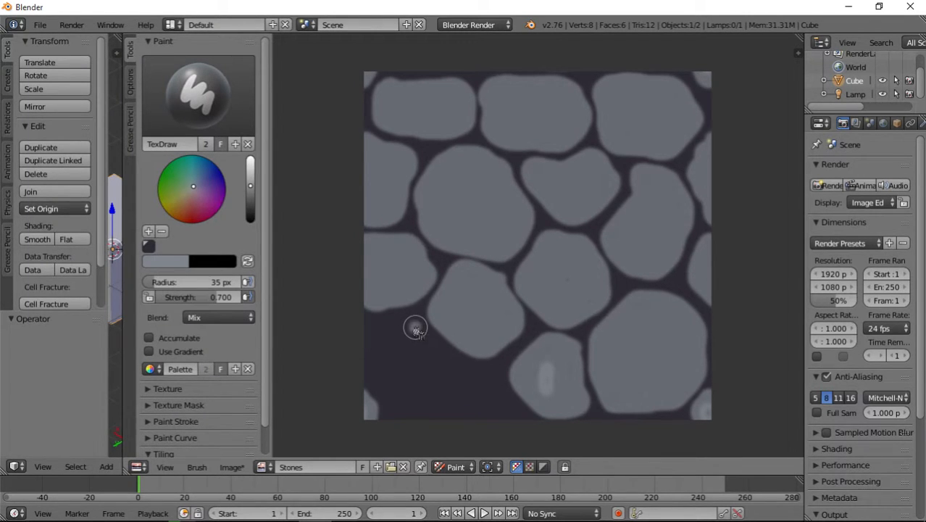
mouse_move(416, 330)
mouse_down()
mouse_move(389, 323)
mouse_move(374, 338)
mouse_up()
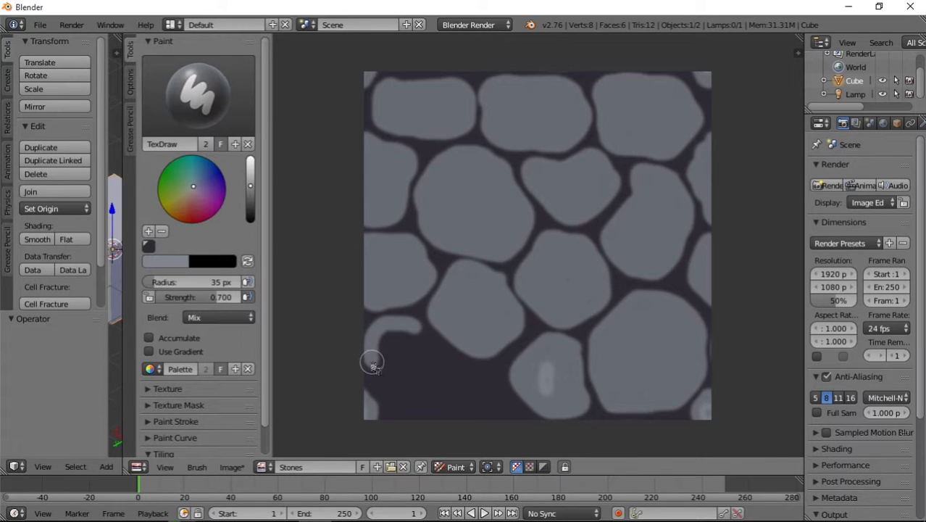
drag(375, 373, 413, 401)
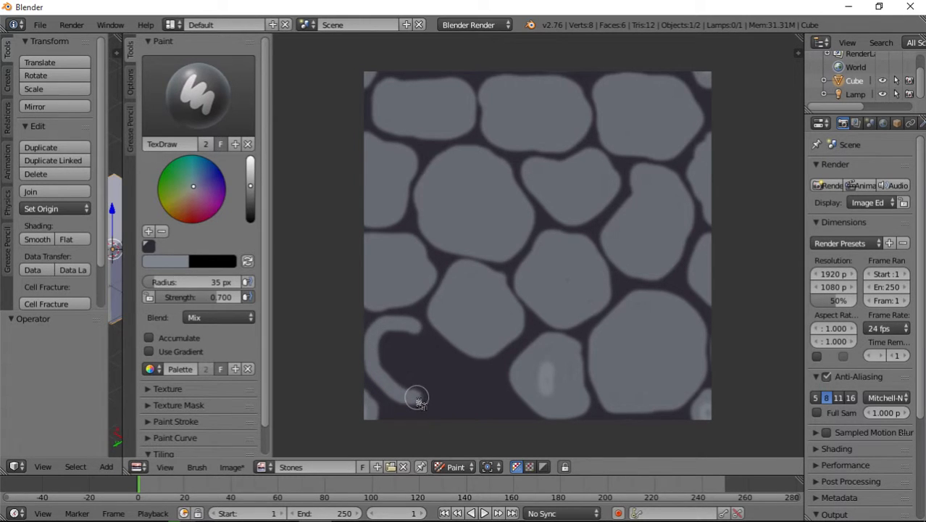
key(ctrl+z)
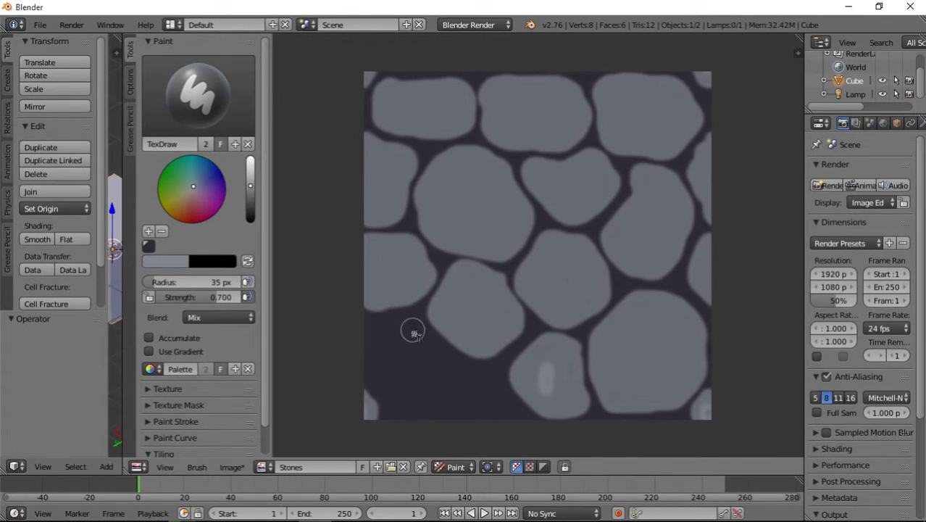
Fill the remaining lower-left gaps of the image with a large oval stone and a small stone at the bottom edge
mouse_move(397, 323)
mouse_down()
mouse_move(378, 326)
mouse_move(372, 348)
mouse_move(374, 373)
mouse_move(403, 408)
mouse_move(429, 413)
mouse_move(447, 371)
mouse_move(426, 335)
mouse_move(389, 337)
mouse_move(417, 325)
mouse_move(410, 320)
mouse_move(393, 317)
mouse_move(377, 332)
mouse_move(379, 385)
mouse_move(427, 428)
mouse_move(384, 398)
mouse_move(373, 371)
mouse_move(379, 338)
mouse_move(392, 328)
mouse_move(427, 342)
mouse_move(452, 373)
mouse_move(440, 403)
mouse_move(401, 399)
mouse_move(384, 358)
mouse_move(404, 339)
mouse_up()
key(ctrl+z)
key(ctrl+z)
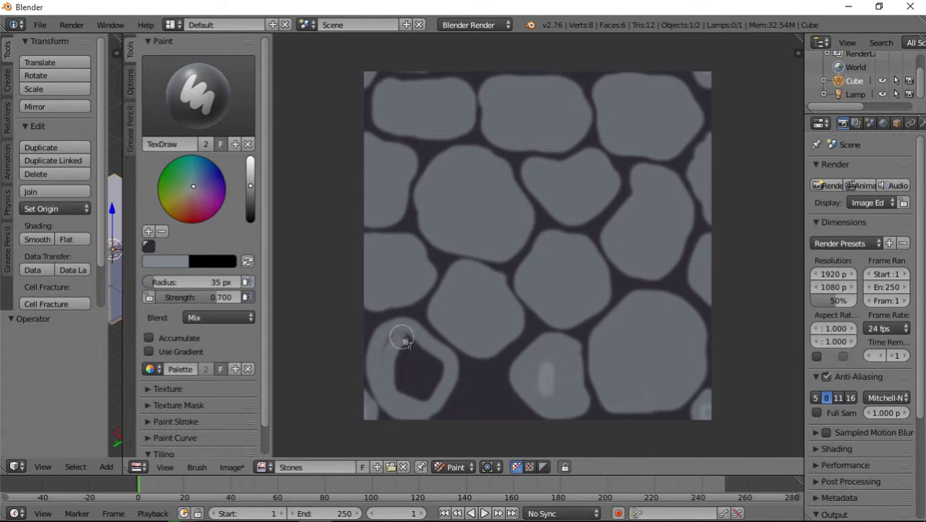
mouse_move(387, 374)
mouse_down()
mouse_move(422, 397)
mouse_move(434, 356)
mouse_move(395, 369)
mouse_move(412, 355)
mouse_move(428, 371)
mouse_up()
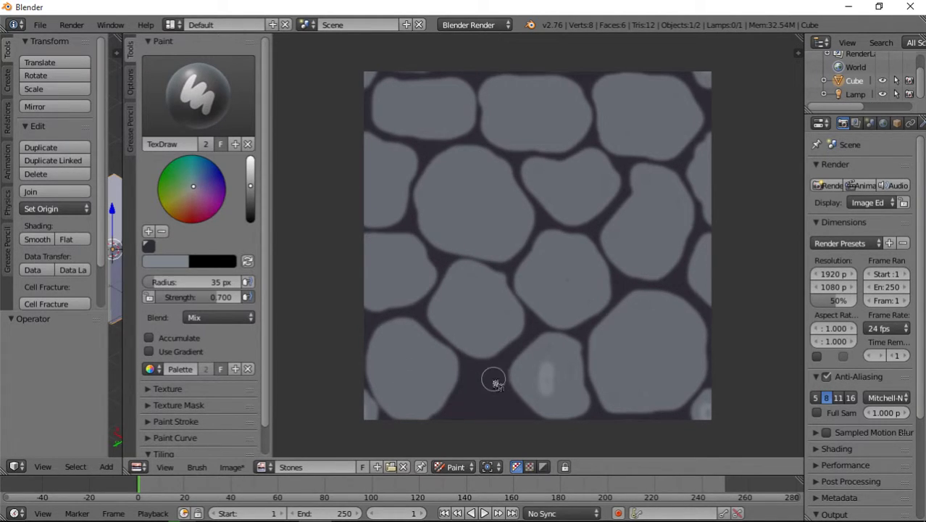
mouse_move(478, 375)
mouse_down()
mouse_move(464, 407)
mouse_move(512, 412)
mouse_move(489, 382)
mouse_move(505, 412)
mouse_up()
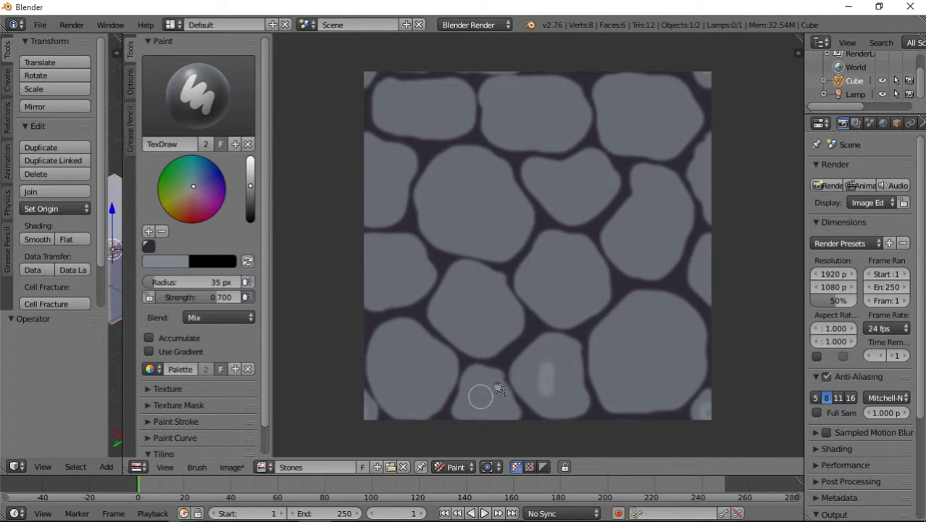
Blend the light patch in the small stone near the bottom centre using the Smear brush
click(198, 94)
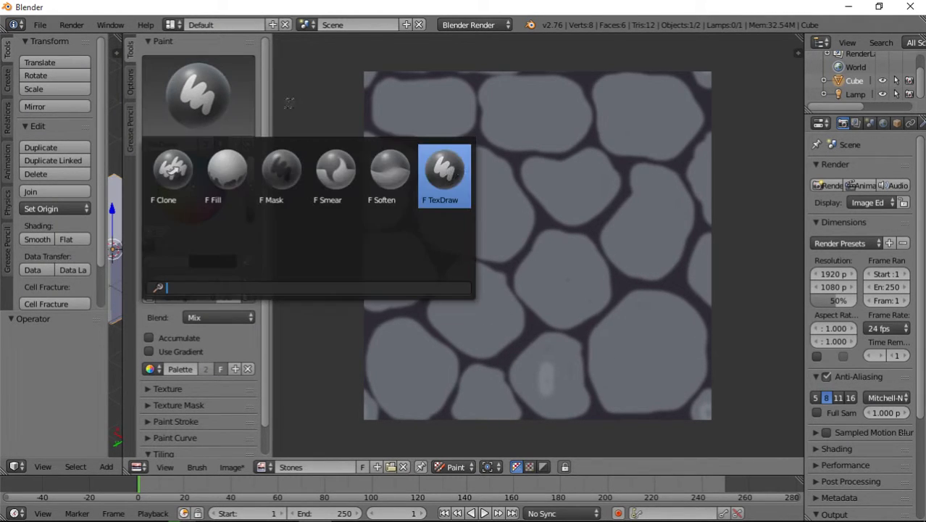
click(337, 173)
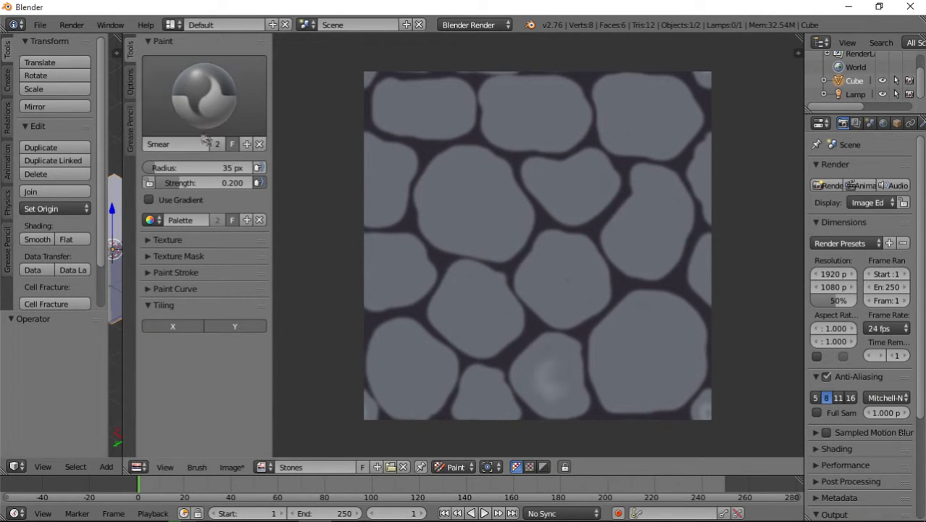
Tint the stones across the whole image with a faint blue using the TexDraw brush at radius 46 px and strength 0.213
click(206, 100)
click(444, 173)
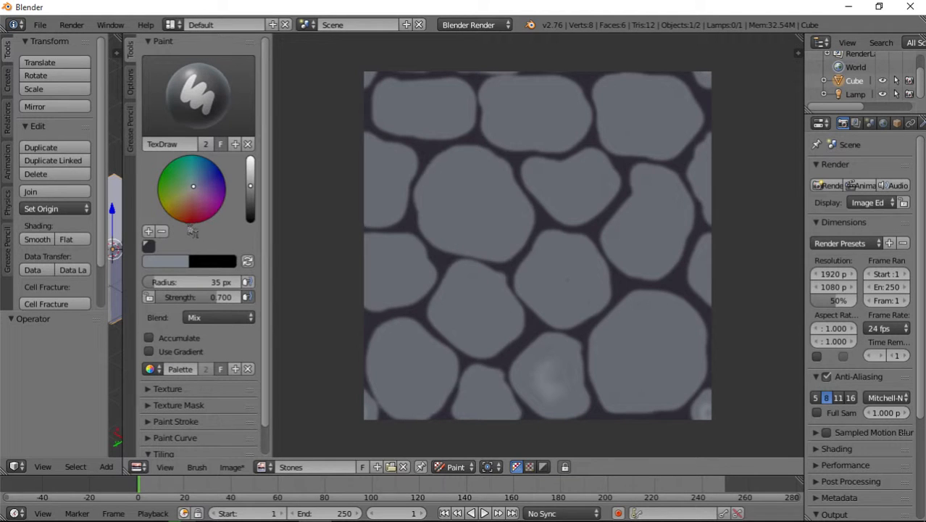
mouse_move(194, 297)
mouse_down()
mouse_move(175, 298)
mouse_move(216, 282)
mouse_move(207, 282)
mouse_up()
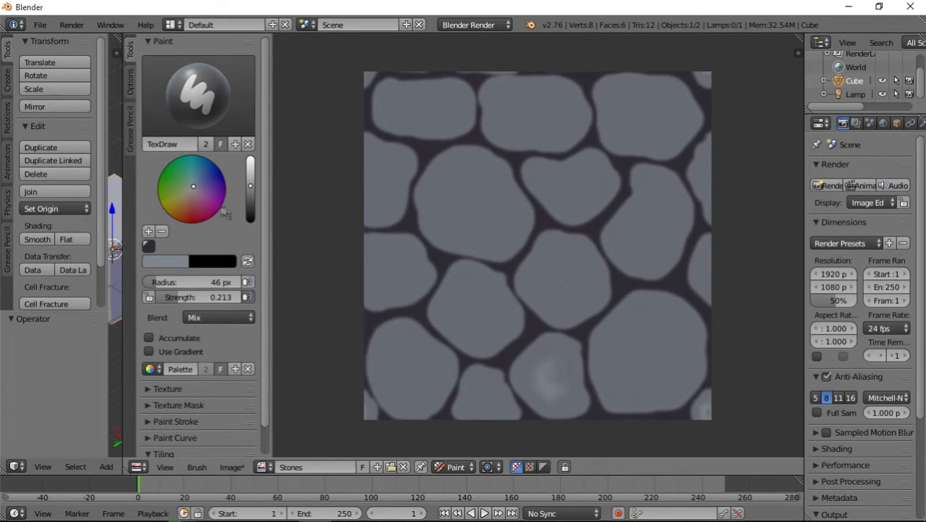
drag(202, 188, 198, 181)
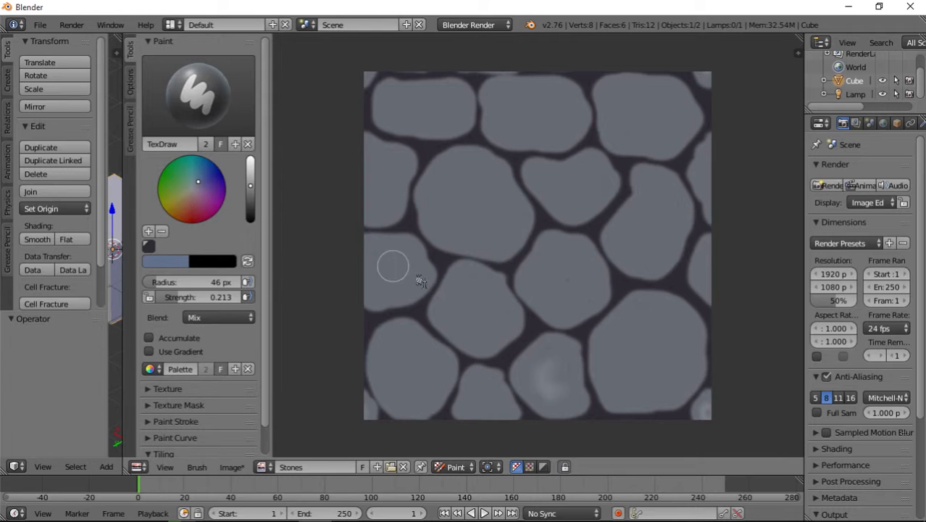
mouse_move(390, 261)
mouse_down()
mouse_move(402, 261)
mouse_move(387, 288)
mouse_move(410, 263)
mouse_up()
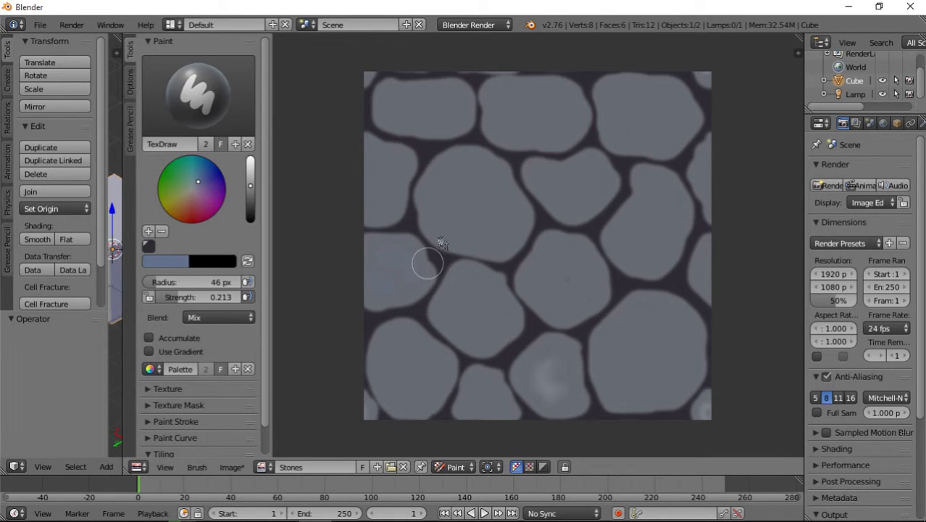
mouse_move(449, 187)
mouse_down()
mouse_move(439, 217)
mouse_move(496, 230)
mouse_move(437, 180)
mouse_move(598, 187)
mouse_move(562, 166)
mouse_move(527, 99)
mouse_move(575, 120)
mouse_move(496, 95)
mouse_move(575, 116)
mouse_move(449, 100)
mouse_move(391, 108)
mouse_move(432, 92)
mouse_move(385, 164)
mouse_move(378, 209)
mouse_move(603, 156)
mouse_move(627, 89)
mouse_move(653, 134)
mouse_move(675, 97)
mouse_move(664, 143)
mouse_up()
mouse_move(663, 181)
mouse_down()
mouse_move(655, 187)
mouse_move(662, 254)
mouse_move(627, 246)
mouse_move(628, 236)
mouse_move(647, 227)
mouse_move(631, 317)
mouse_move(606, 345)
mouse_move(625, 399)
mouse_move(685, 357)
mouse_move(642, 362)
mouse_move(637, 342)
mouse_move(715, 418)
mouse_move(704, 410)
mouse_up()
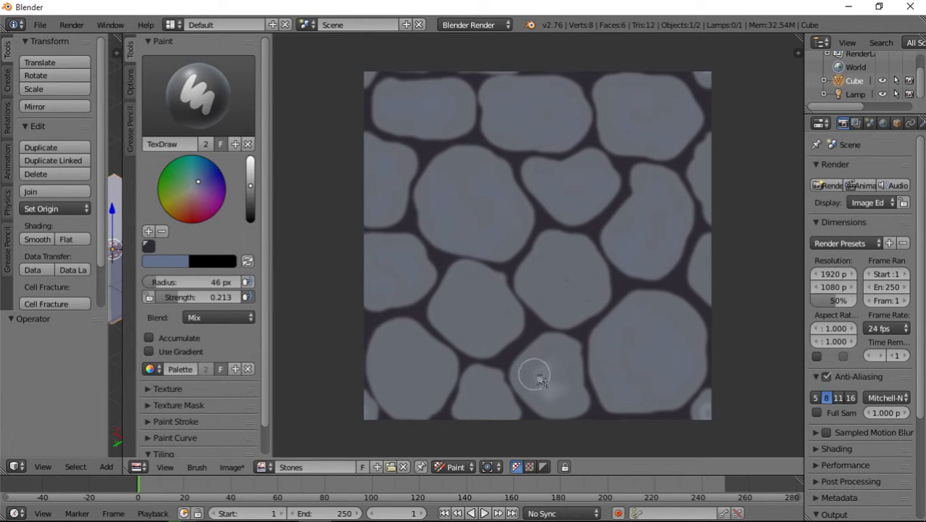
mouse_move(534, 373)
mouse_down()
mouse_move(558, 398)
mouse_move(552, 363)
mouse_up()
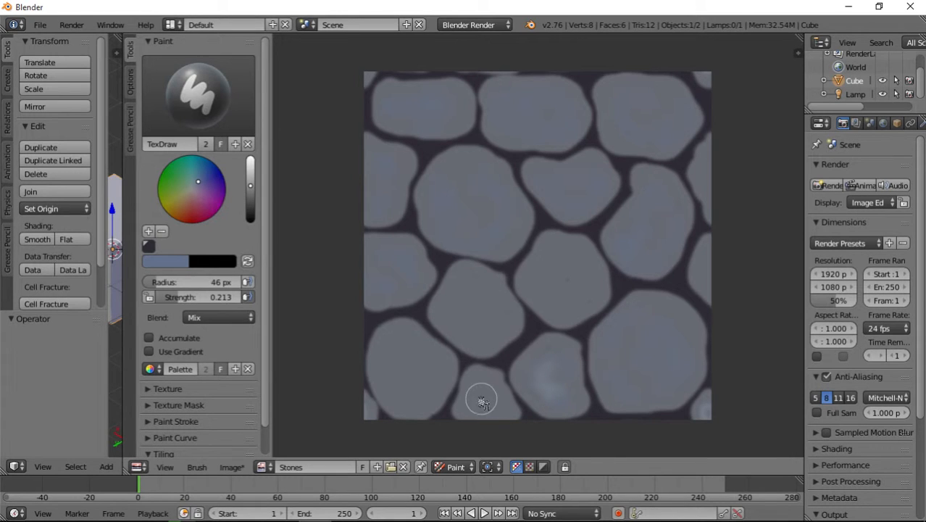
drag(482, 406, 493, 393)
mouse_move(431, 392)
mouse_down()
mouse_move(427, 379)
mouse_move(394, 367)
mouse_move(424, 376)
mouse_up()
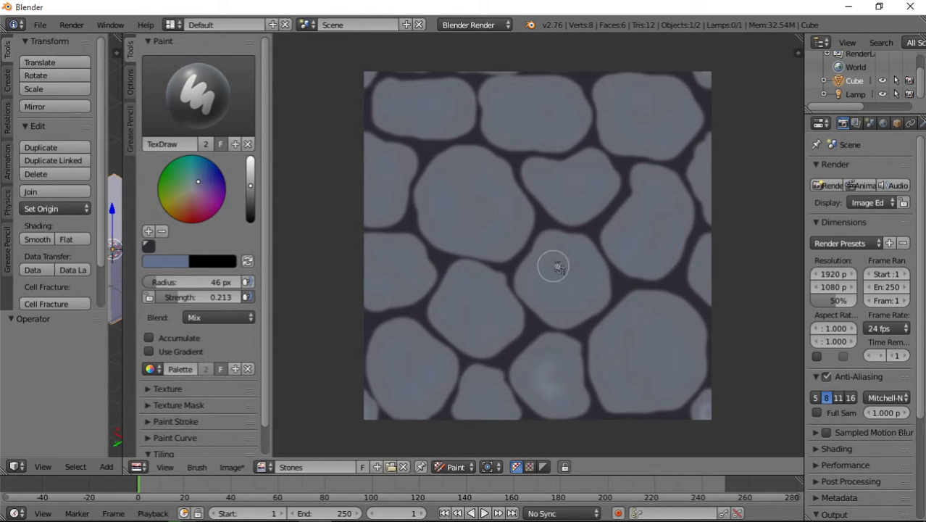
Mottle the stones with faint green and olive patches, and tone them with grey-blue at brush strength 0.127
click(188, 180)
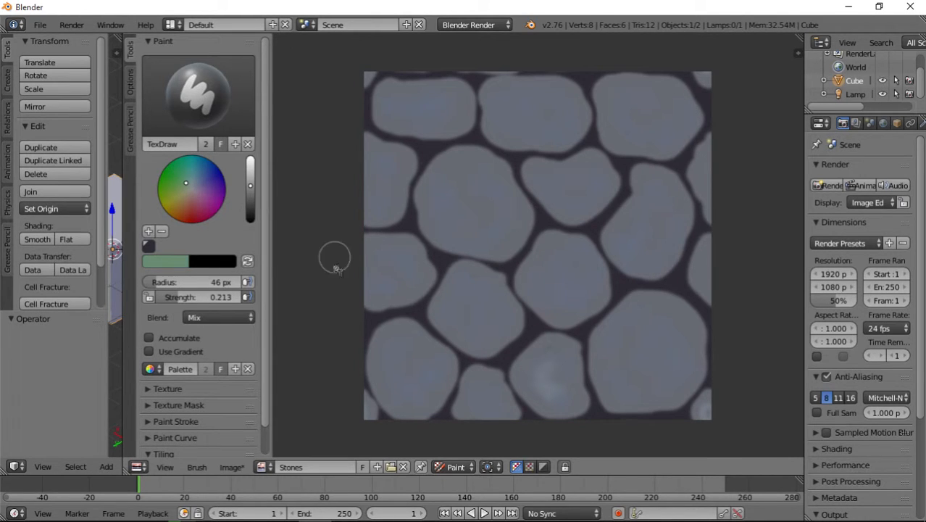
mouse_move(377, 265)
mouse_down()
mouse_move(393, 253)
mouse_move(378, 274)
mouse_move(401, 261)
mouse_up()
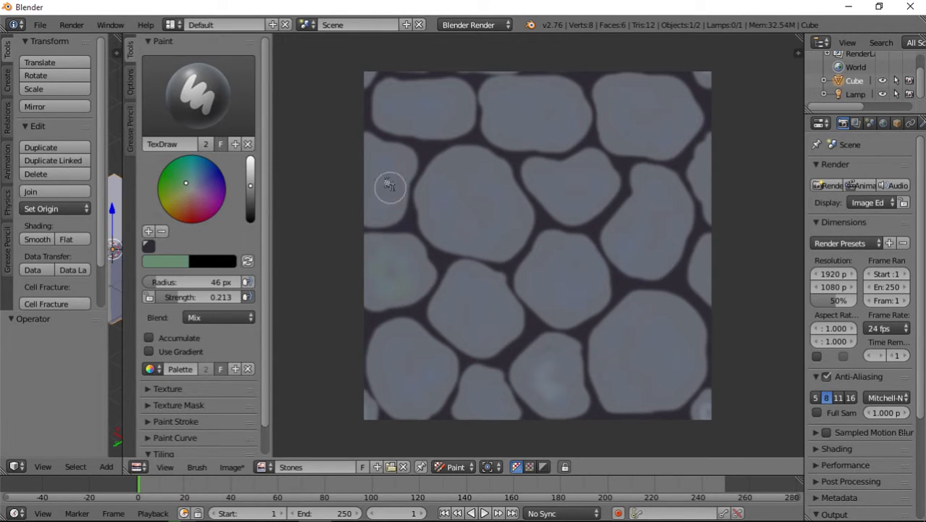
mouse_move(389, 185)
mouse_down()
mouse_move(385, 166)
mouse_move(378, 209)
mouse_move(457, 243)
mouse_move(517, 239)
mouse_move(455, 155)
mouse_move(446, 213)
mouse_move(502, 207)
mouse_up()
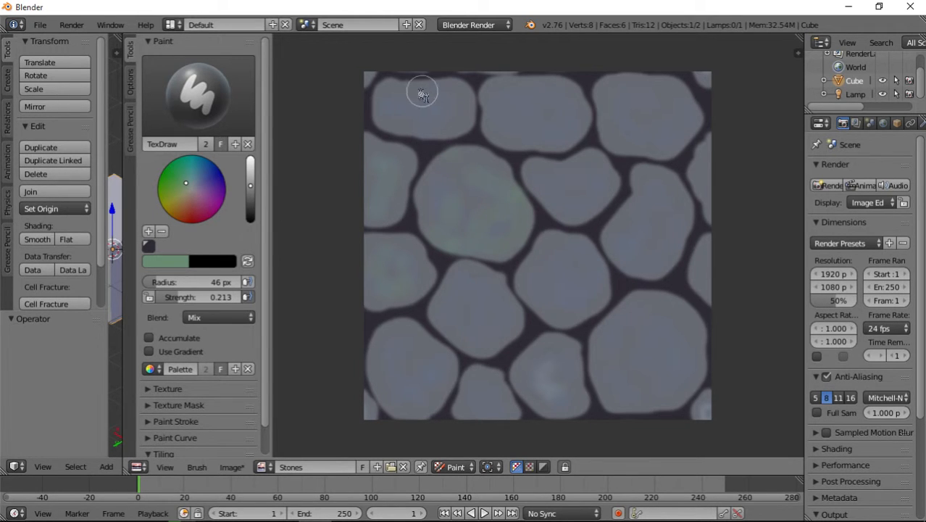
mouse_move(422, 94)
mouse_down()
mouse_move(400, 108)
mouse_move(513, 99)
mouse_move(552, 148)
mouse_move(516, 93)
mouse_move(603, 122)
mouse_move(618, 92)
mouse_move(652, 134)
mouse_move(674, 107)
mouse_move(662, 181)
mouse_move(637, 240)
mouse_move(653, 271)
mouse_move(662, 213)
mouse_move(555, 184)
mouse_move(584, 176)
mouse_move(571, 266)
mouse_move(545, 274)
mouse_move(575, 319)
mouse_move(572, 296)
mouse_move(631, 322)
mouse_move(615, 366)
mouse_move(662, 392)
mouse_move(687, 335)
mouse_move(630, 375)
mouse_move(657, 348)
mouse_move(643, 325)
mouse_move(714, 255)
mouse_move(730, 286)
mouse_move(705, 165)
mouse_move(712, 202)
mouse_up()
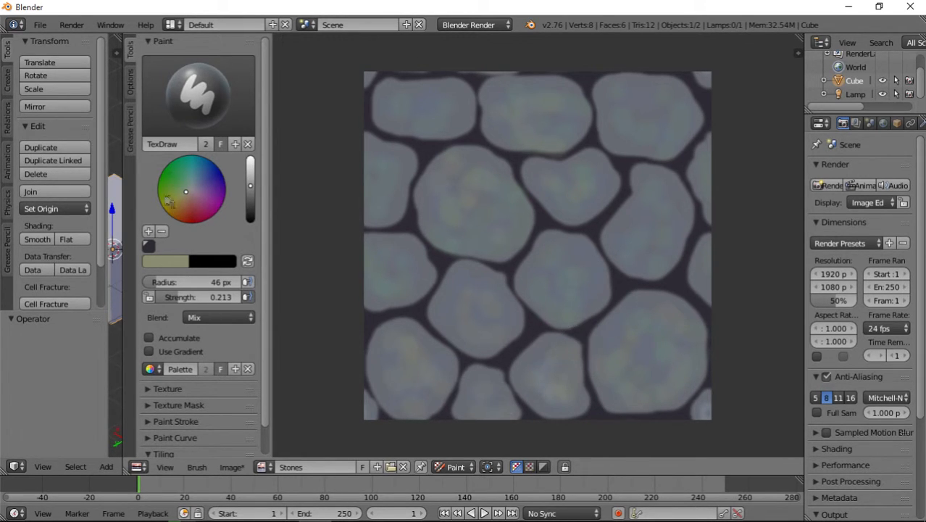
click(195, 184)
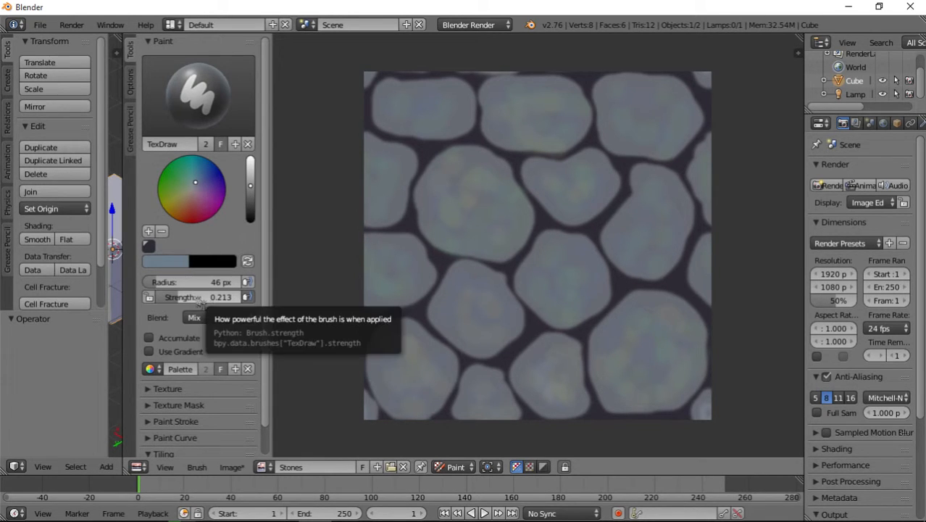
drag(192, 299, 183, 299)
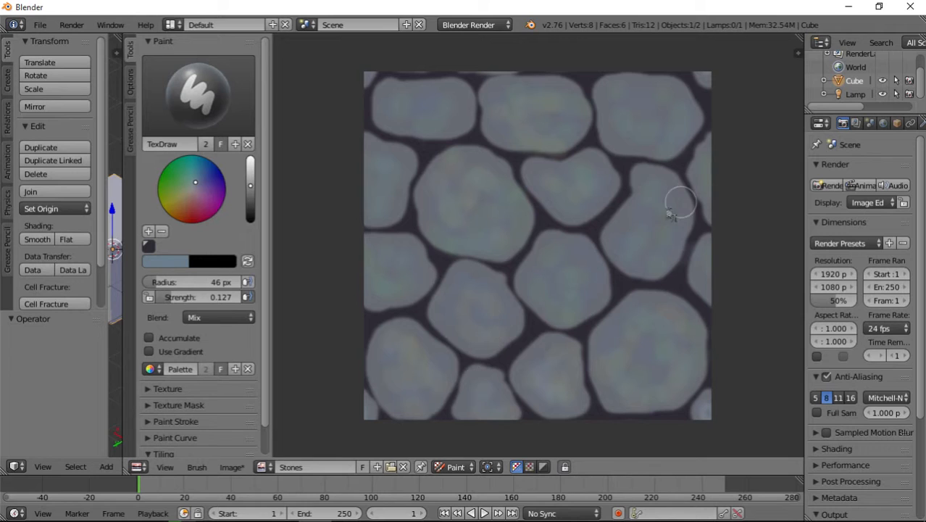
Blend the colour patches inside the stones with the Smear brush, raising its strength to 0.401
click(218, 127)
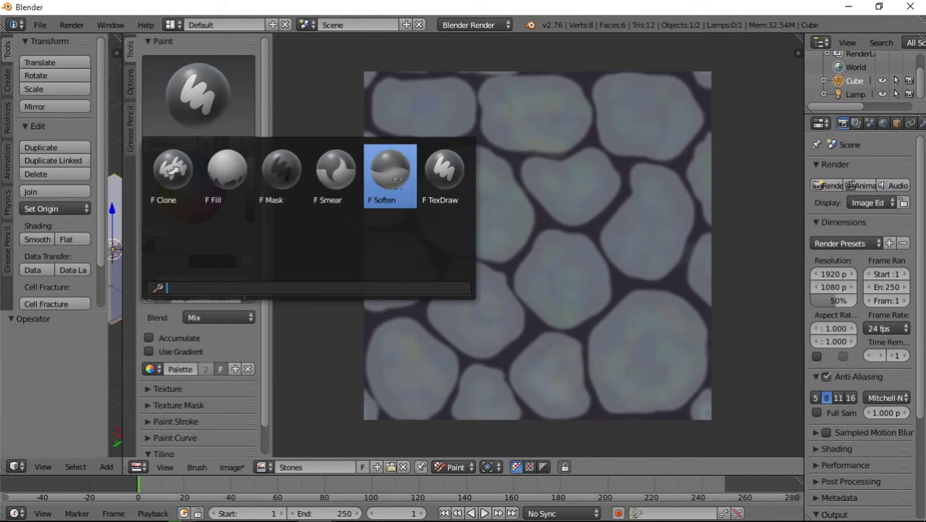
click(335, 174)
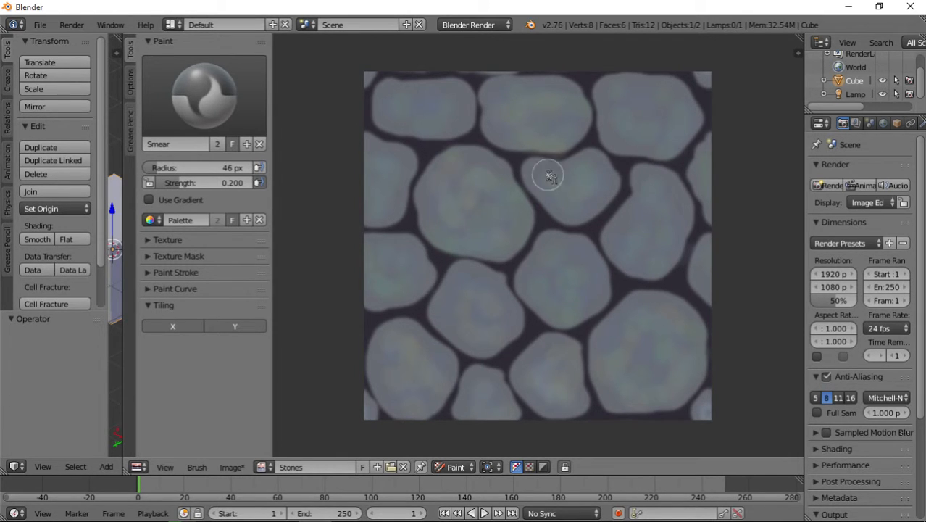
drag(551, 177, 651, 137)
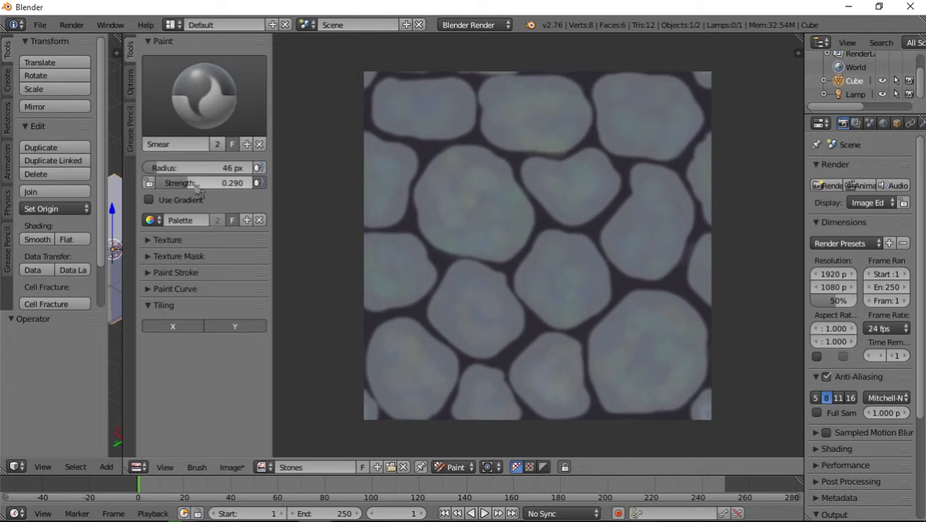
drag(194, 184, 217, 183)
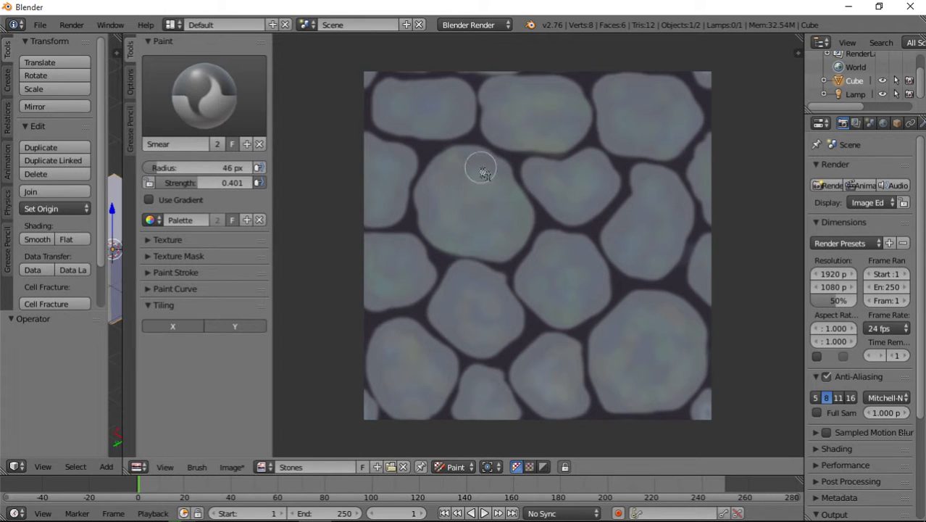
drag(458, 172, 502, 182)
drag(393, 102, 408, 111)
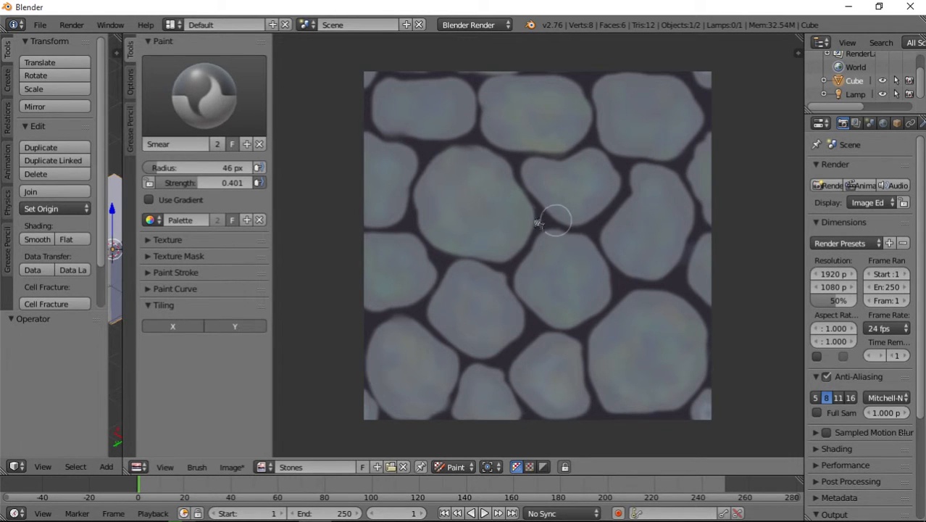
Set the TexDraw brush to a darkened version of a colour sampled from the large round stone, with radius 24 px and strength 0.136
click(206, 93)
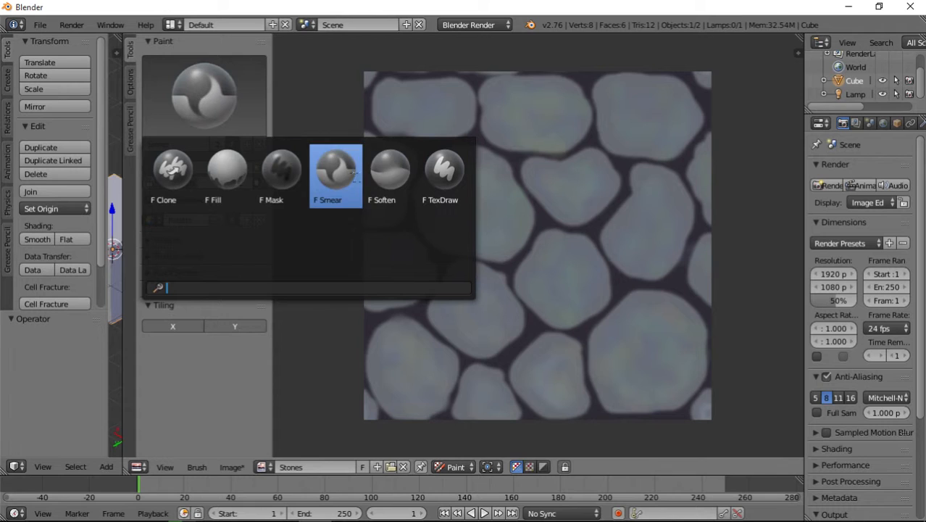
click(444, 174)
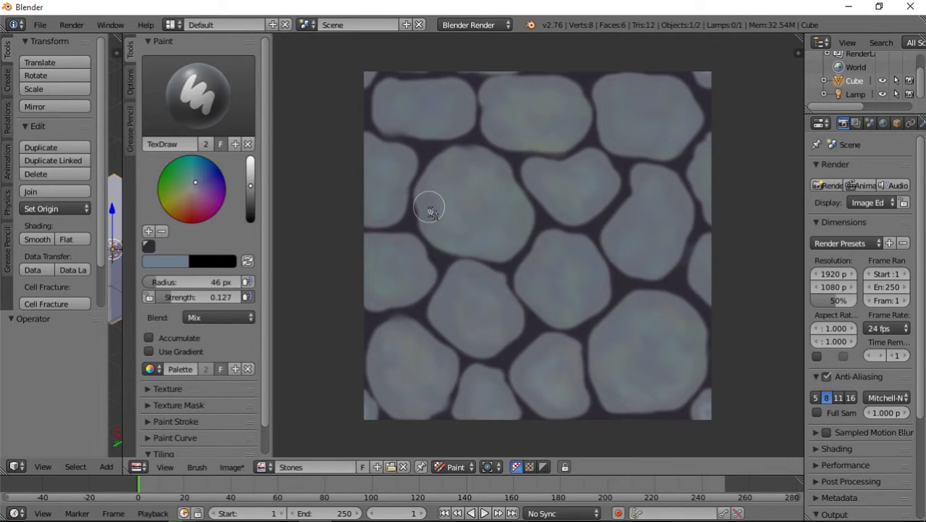
key(s)
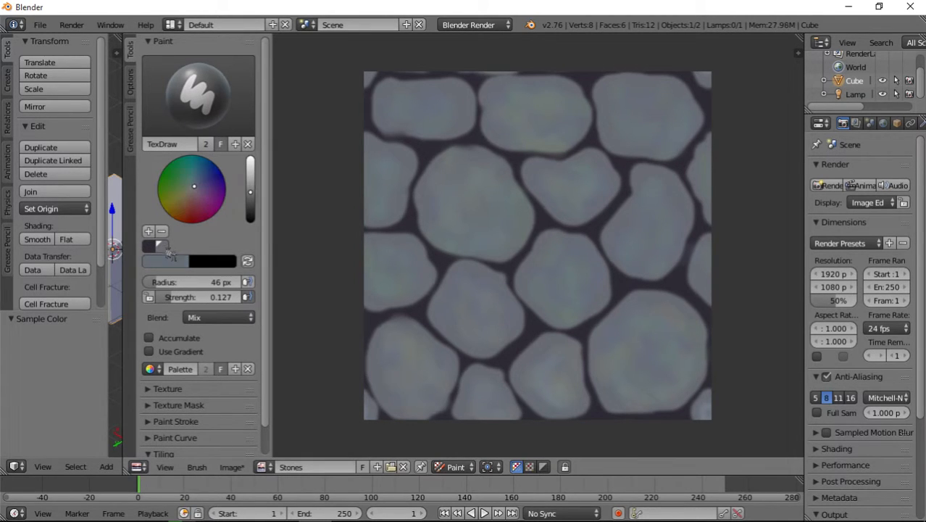
drag(253, 209, 250, 214)
drag(220, 296, 184, 301)
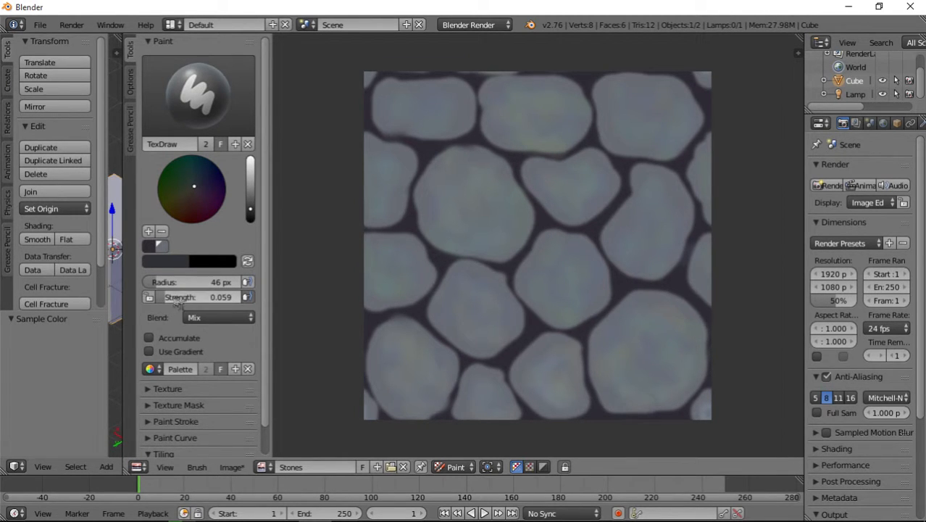
scroll(496, 250, up, 5)
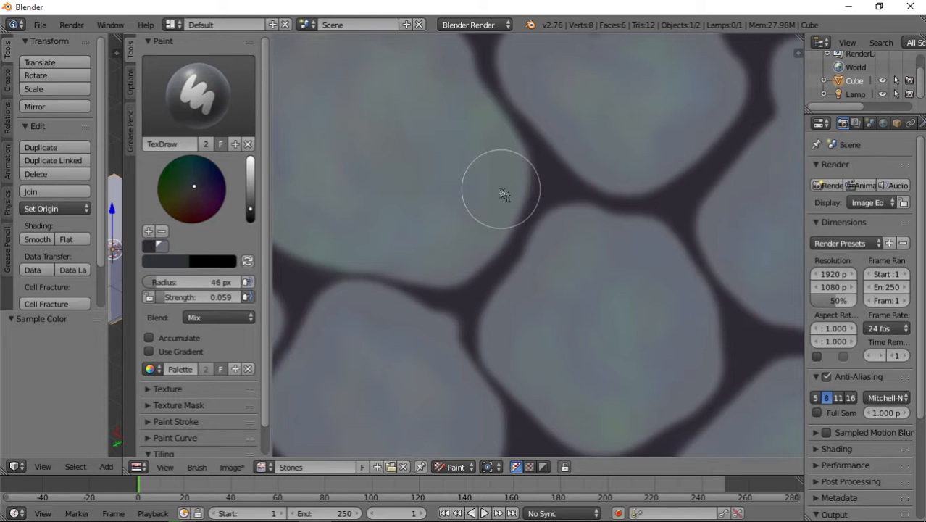
drag(206, 281, 201, 281)
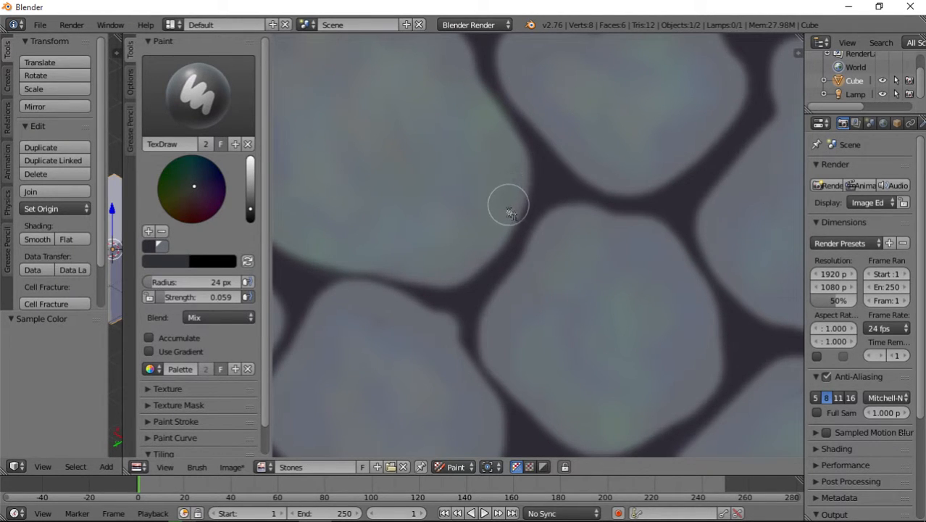
scroll(516, 285, down, 2)
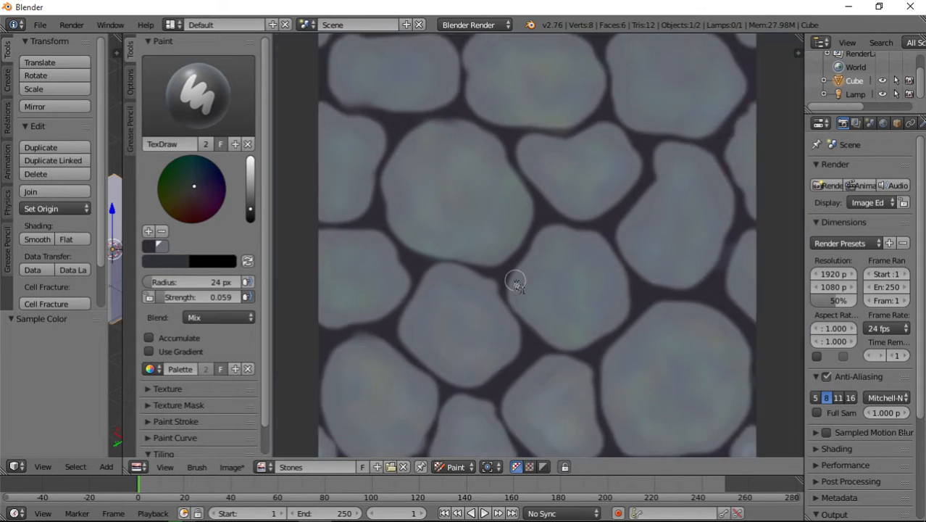
scroll(516, 285, up, 2)
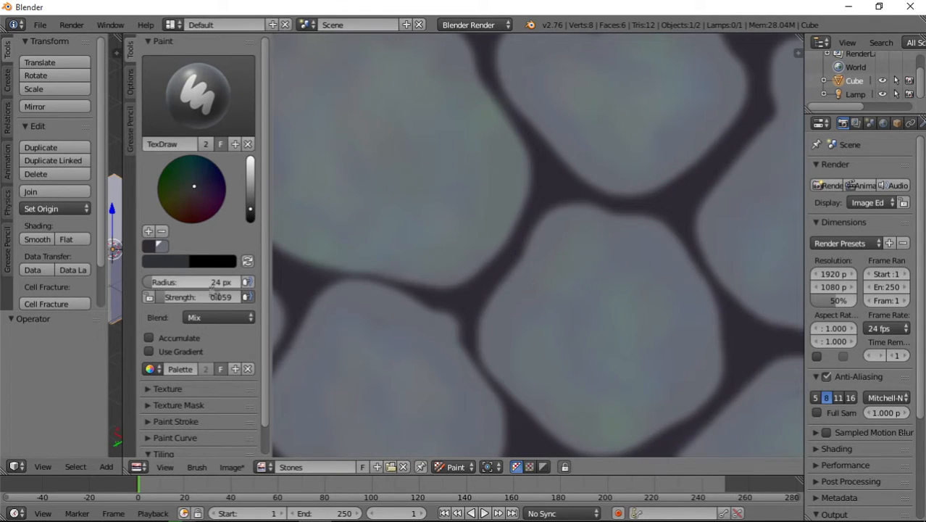
drag(196, 297, 211, 297)
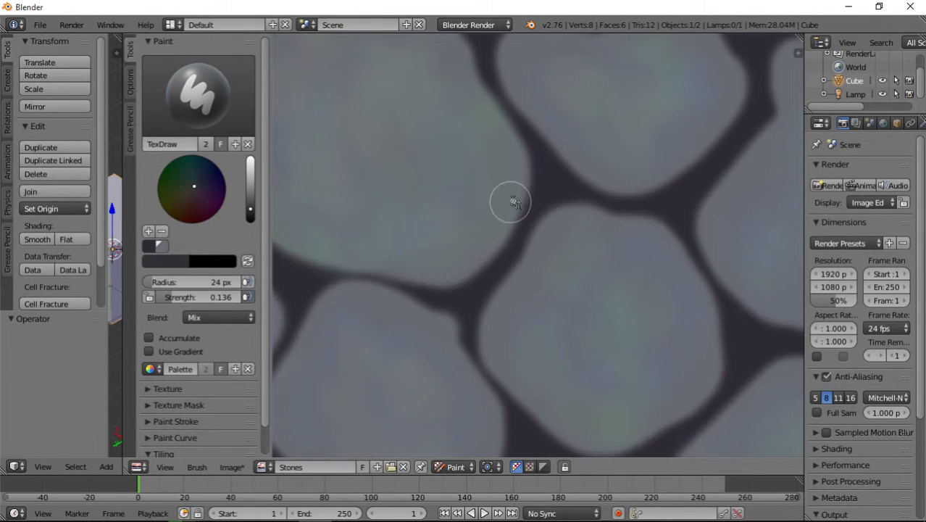
Paint soft dark shading along the right, lower and left edges of the large round stone
mouse_move(510, 199)
mouse_down()
mouse_move(476, 256)
mouse_move(436, 275)
mouse_move(349, 258)
mouse_up()
middle_drag(349, 258, 524, 273)
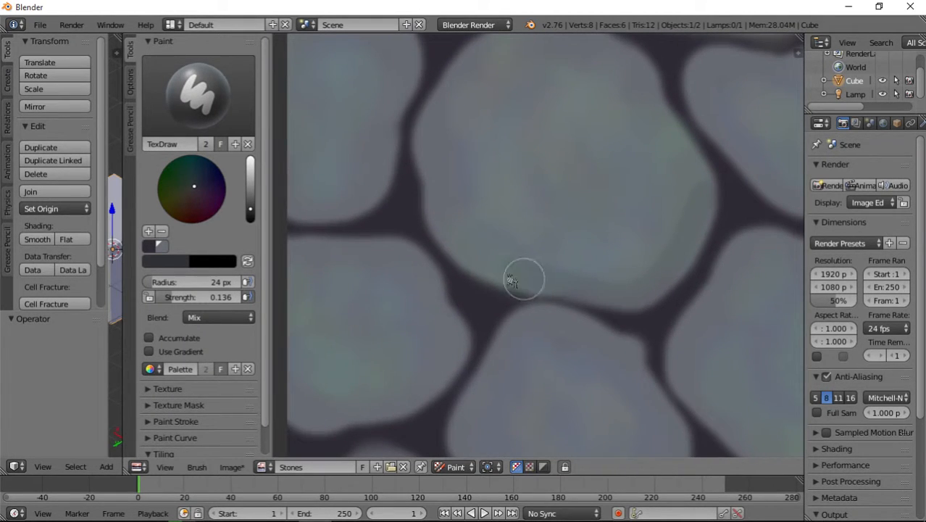
mouse_move(462, 252)
mouse_down()
mouse_move(438, 221)
mouse_move(415, 155)
mouse_up()
scroll(495, 319, down, 2)
scroll(488, 323, up, 2)
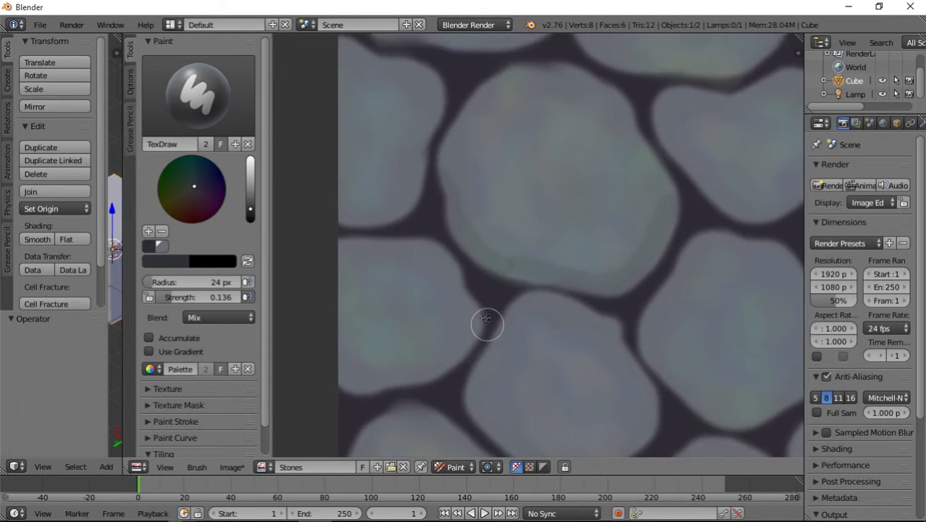
Shade the lower edges of the two stones below the large round one and of the three stones along the image's lower-left edge
middle_drag(494, 258, 495, 237)
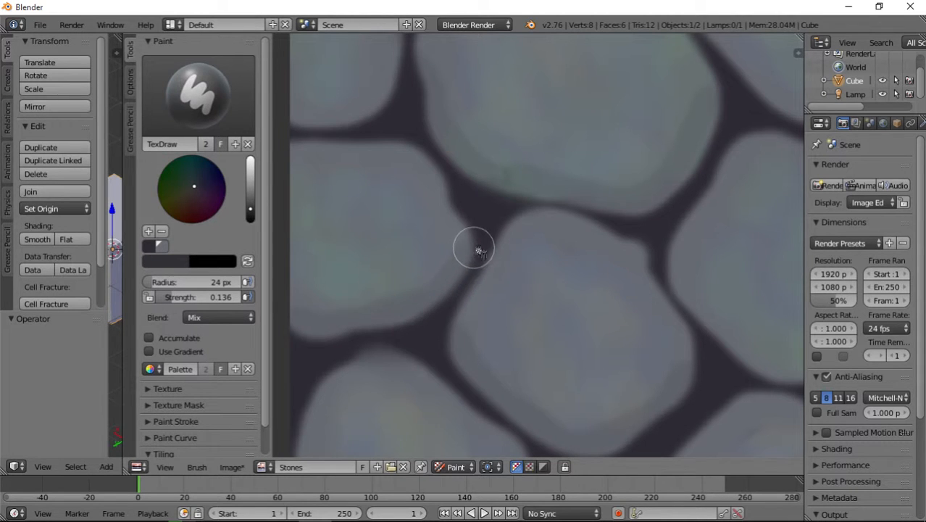
middle_drag(448, 424, 460, 194)
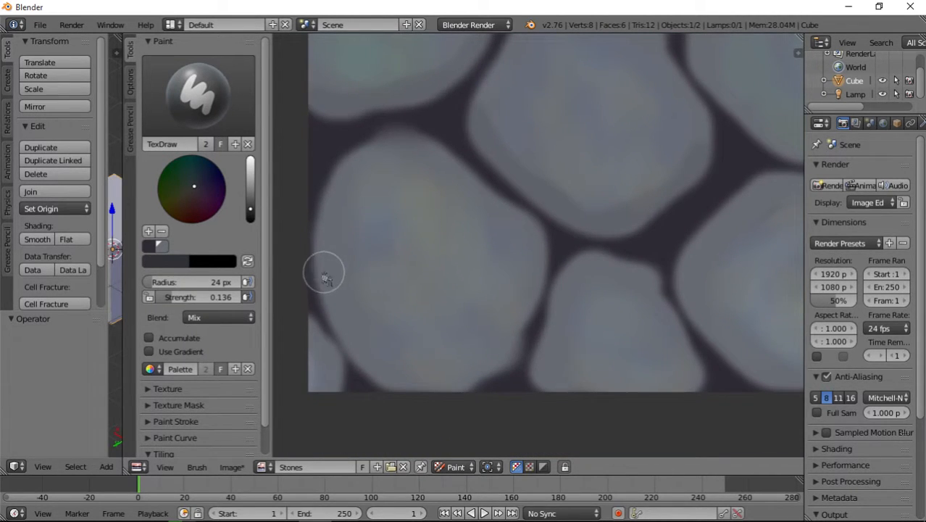
mouse_move(324, 274)
mouse_down()
mouse_move(333, 310)
mouse_move(403, 385)
mouse_move(459, 377)
mouse_move(509, 350)
mouse_up()
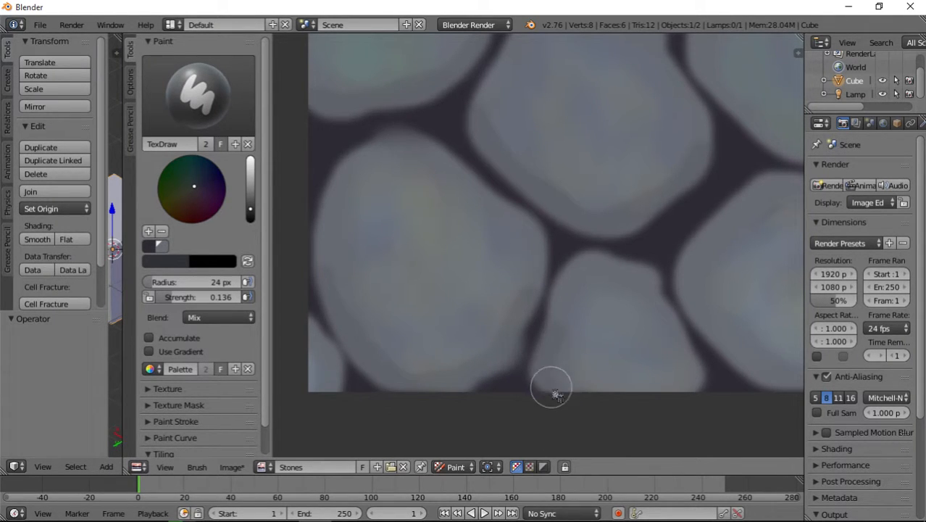
mouse_move(693, 374)
middle_down()
mouse_move(658, 347)
mouse_move(551, 325)
middle_up()
mouse_move(521, 269)
mouse_down()
mouse_move(600, 346)
mouse_move(654, 346)
mouse_move(687, 333)
mouse_move(706, 297)
mouse_up()
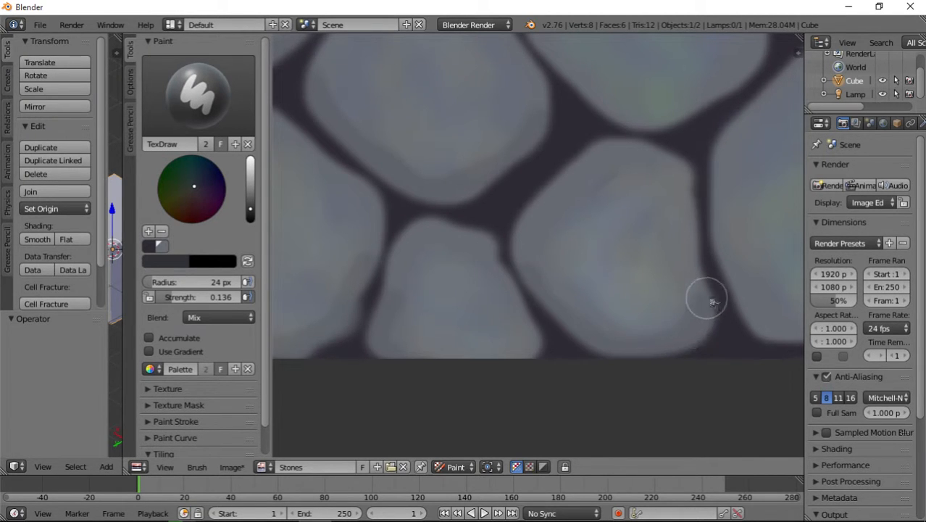
Shade the lower edge of the large stone near the image's lower-right corner and the cut-off stones along the right border
middle_drag(709, 328, 507, 276)
mouse_move(519, 204)
mouse_down()
mouse_move(552, 255)
mouse_move(588, 274)
mouse_move(642, 276)
mouse_move(740, 256)
mouse_move(786, 208)
mouse_up()
middle_drag(694, 253, 442, 293)
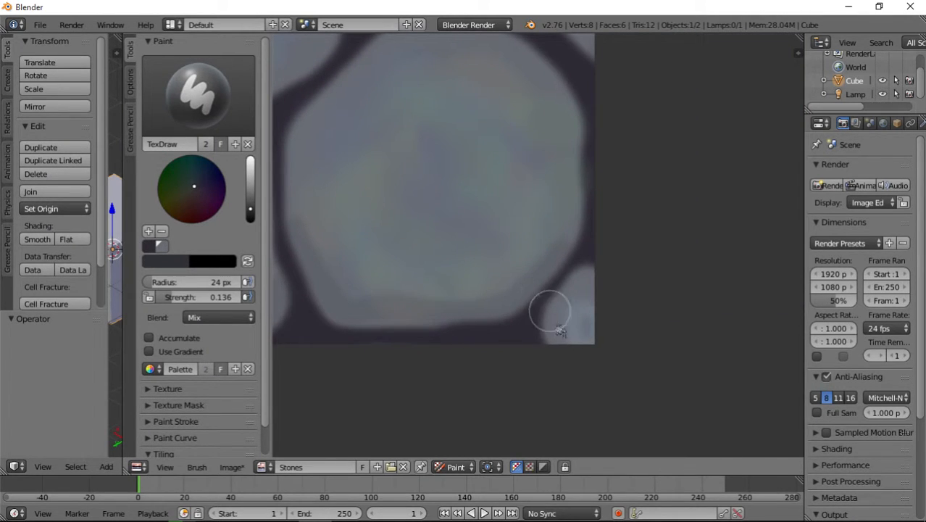
middle_drag(534, 135, 579, 325)
mouse_move(579, 138)
middle_down()
mouse_move(591, 240)
mouse_move(588, 351)
middle_up()
middle_drag(611, 143, 588, 403)
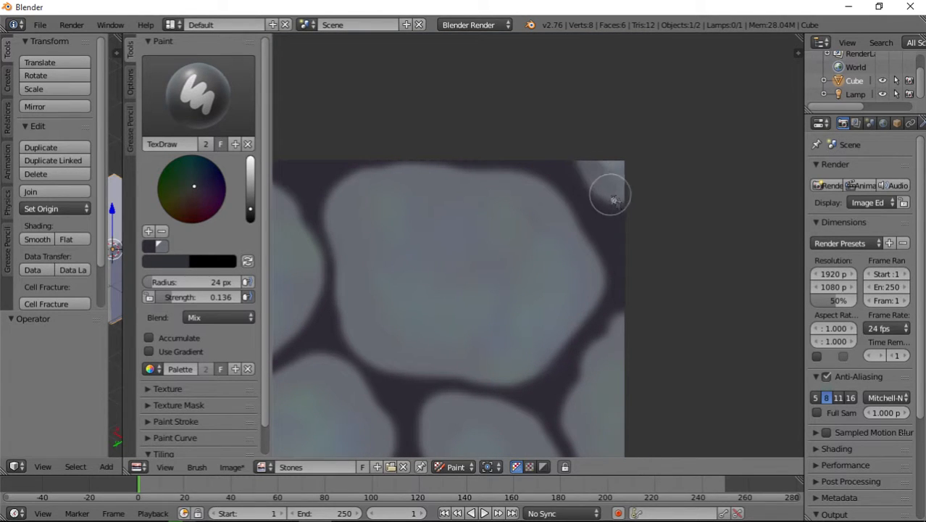
Paint soft dark shading along the lower edges of the top-left stone and the cut-off stone beneath it on the image's left border
middle_drag(414, 277, 286, 250)
middle_drag(62, 240, 78, 241)
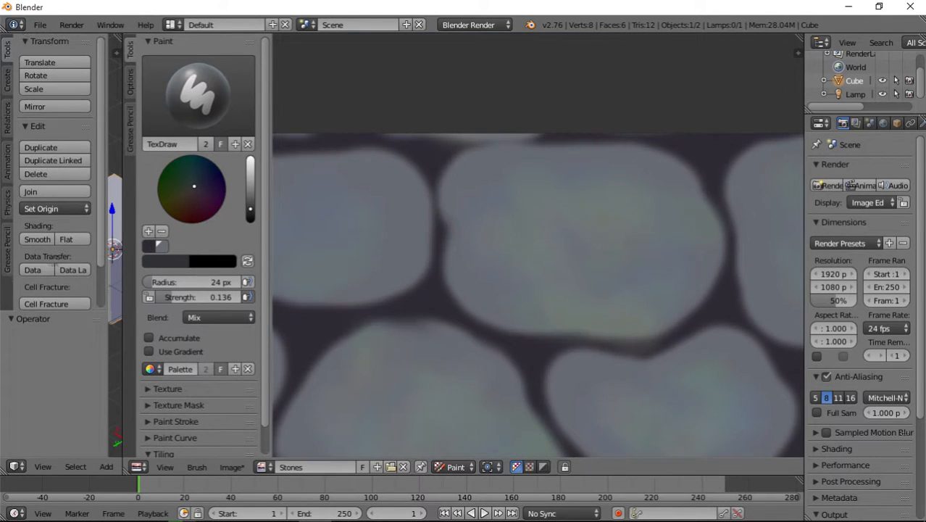
middle_drag(328, 238, 558, 246)
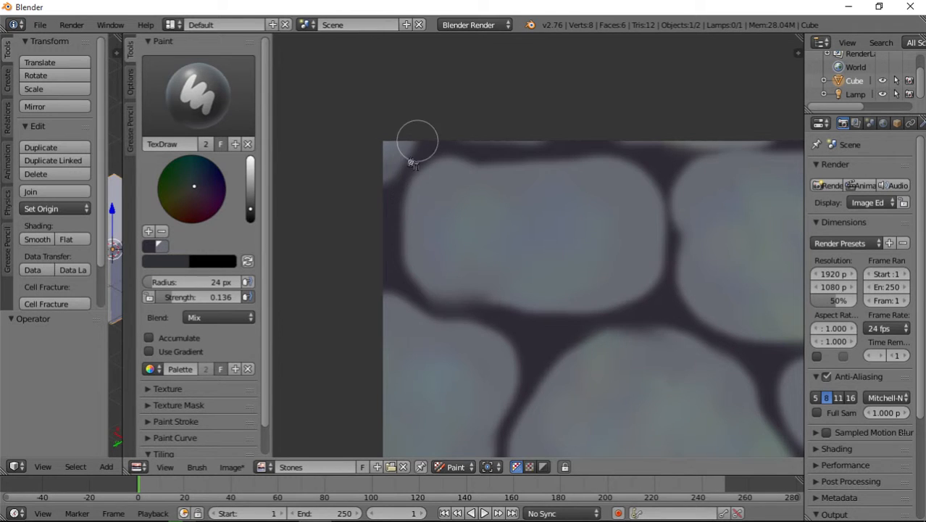
middle_drag(426, 247, 407, 118)
mouse_move(406, 118)
mouse_down()
mouse_move(394, 99)
mouse_move(403, 140)
mouse_move(512, 167)
mouse_move(606, 147)
mouse_move(637, 93)
mouse_move(633, 139)
mouse_move(620, 155)
mouse_move(548, 185)
mouse_move(542, 238)
mouse_move(495, 211)
mouse_up()
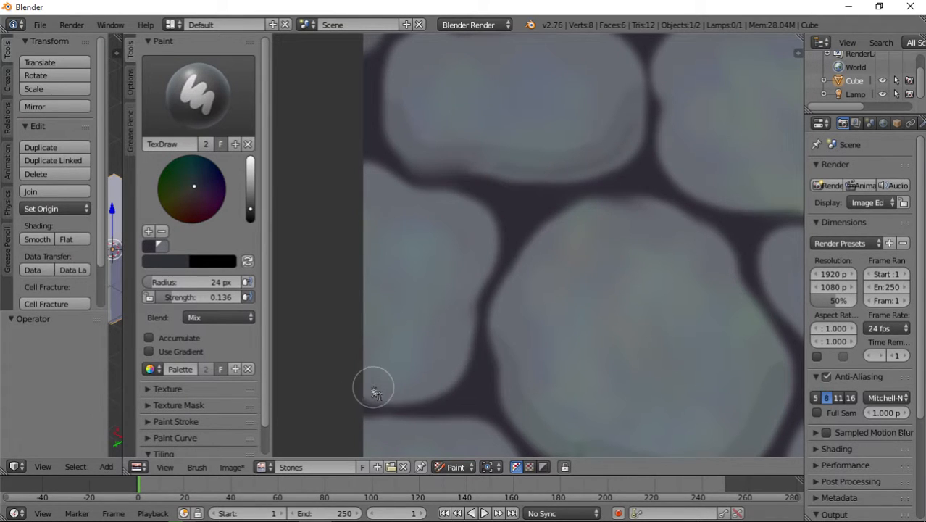
mouse_move(371, 389)
mouse_down()
mouse_move(434, 378)
mouse_move(476, 295)
mouse_up()
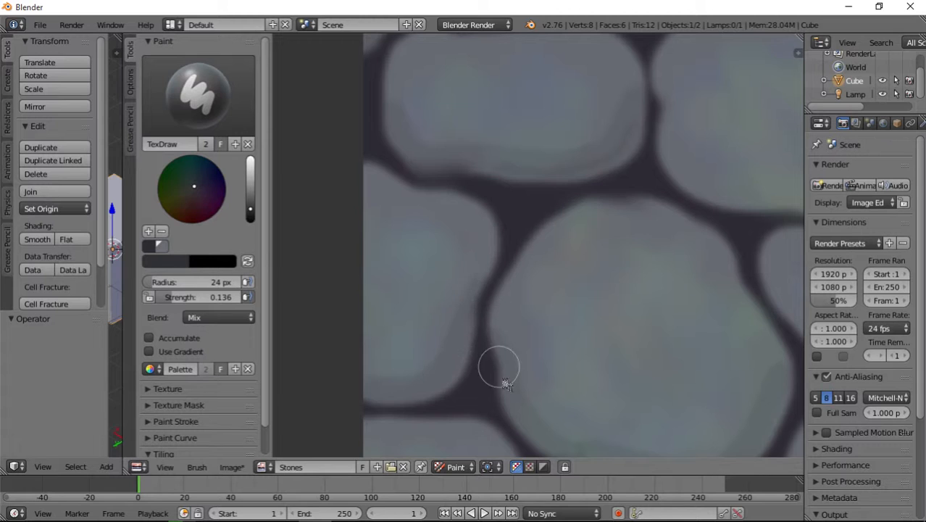
Shade the lower edges of the heart-shaped stone and the kidney-shaped stone beside it
mouse_move(567, 384)
middle_down()
mouse_move(530, 331)
mouse_move(571, 108)
middle_up()
middle_drag(759, 279, 556, 298)
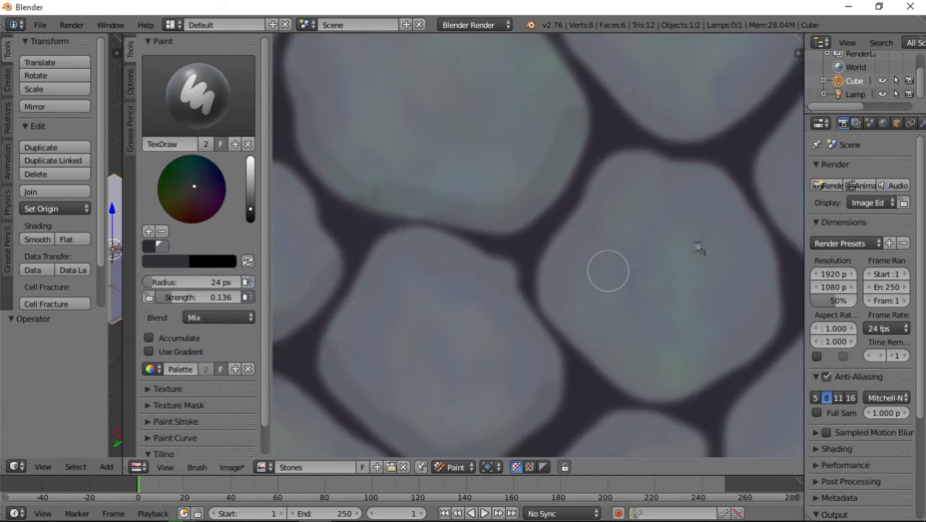
middle_drag(740, 223, 517, 357)
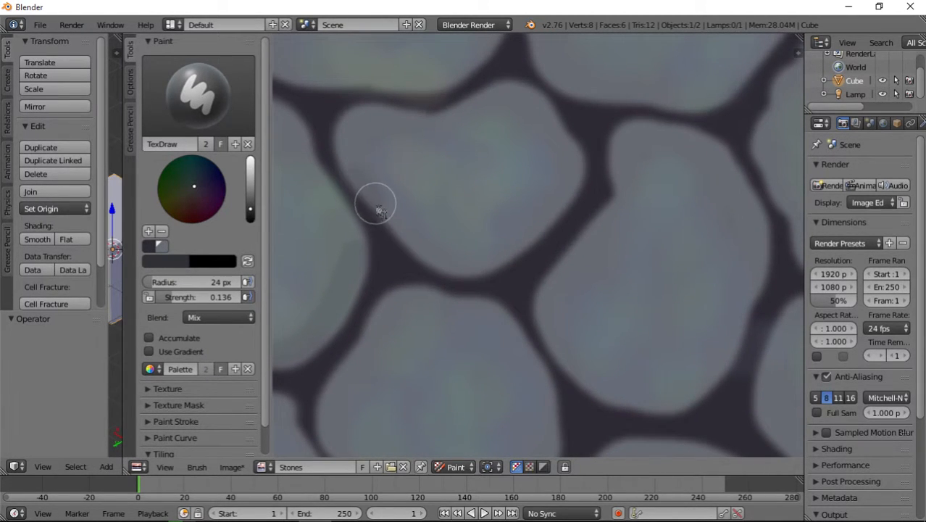
mouse_move(407, 230)
mouse_down()
mouse_move(451, 259)
mouse_move(507, 242)
mouse_move(558, 203)
mouse_move(588, 208)
mouse_up()
mouse_move(545, 311)
mouse_down()
mouse_move(560, 349)
mouse_move(595, 382)
mouse_move(630, 395)
mouse_move(687, 395)
mouse_move(737, 352)
mouse_move(751, 316)
mouse_up()
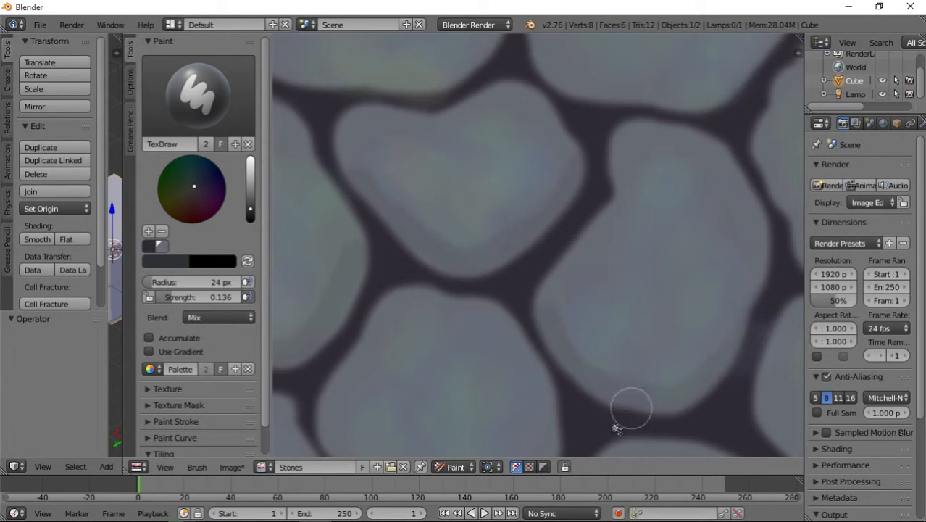
Shade the cut-off stone on the image's upper-right border and the lower edge of the six-sided stone near the centre
middle_drag(611, 423, 429, 251)
middle_drag(555, 169, 554, 232)
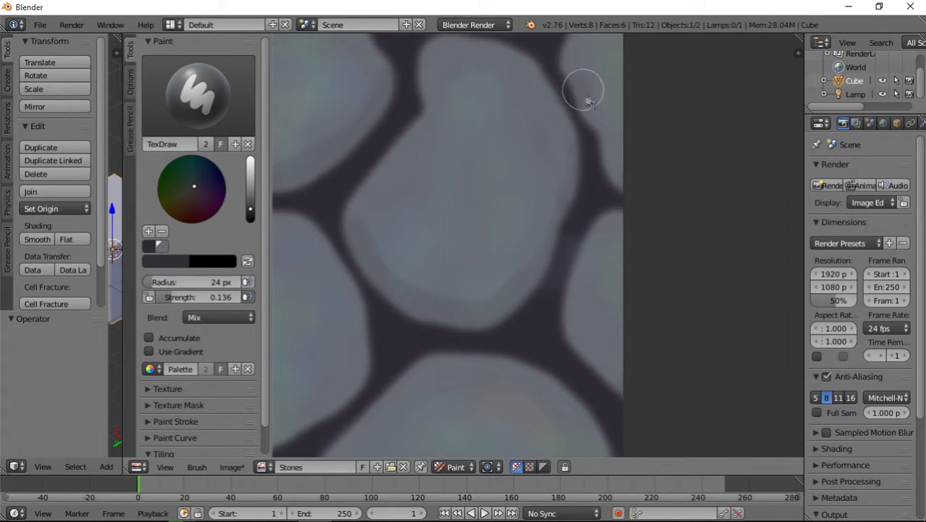
scroll(429, 247, up, 2)
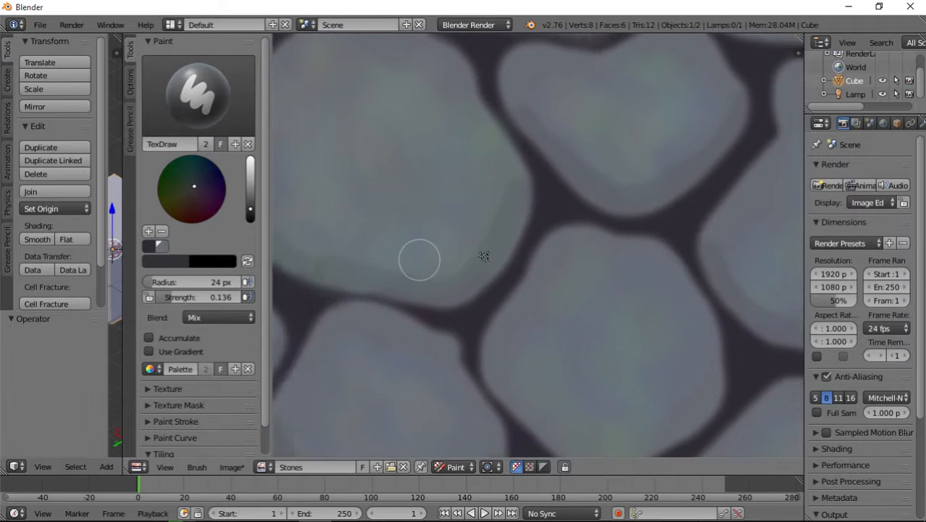
middle_drag(420, 259, 601, 240)
scroll(602, 239, up, 2)
middle_drag(629, 340, 563, 254)
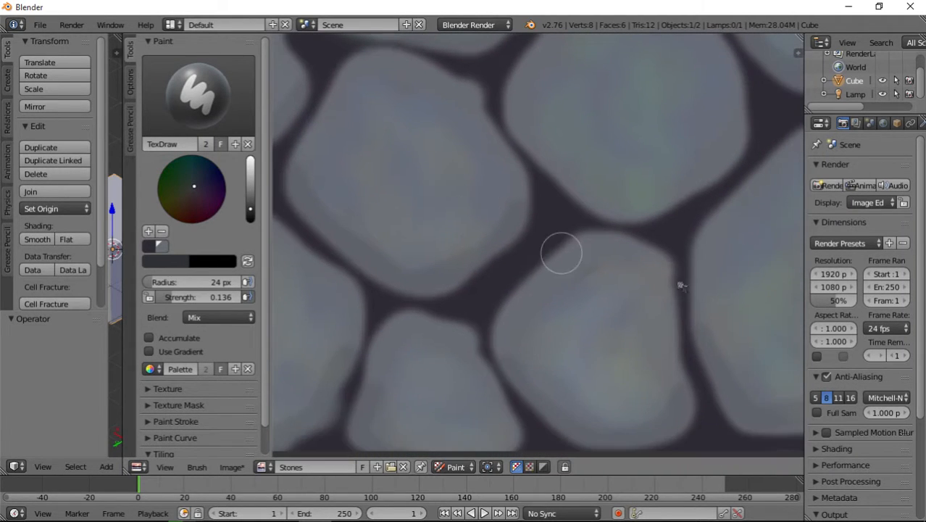
mouse_move(564, 172)
mouse_down()
mouse_move(631, 204)
mouse_move(741, 156)
mouse_move(749, 129)
mouse_up()
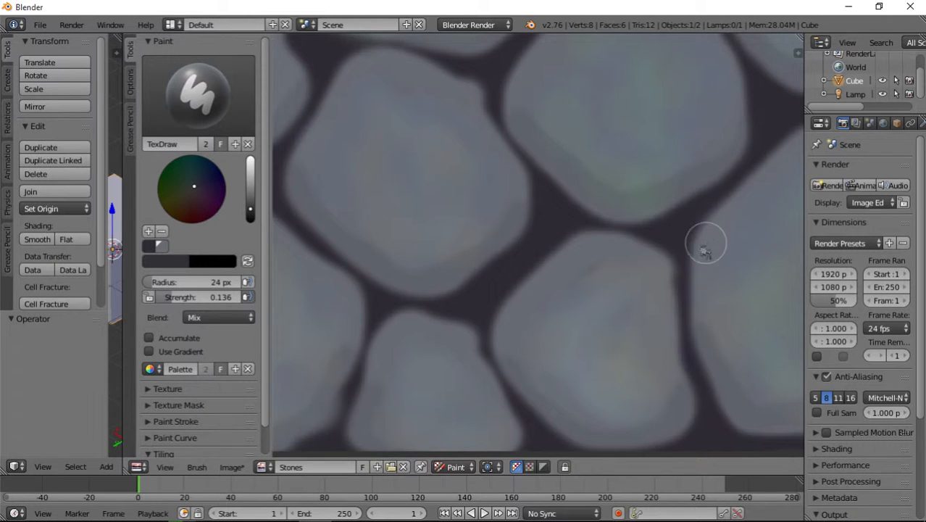
Shade the lower edge of the cut-off stone on the right border, above the large lower-right stone
middle_drag(705, 244, 496, 162)
middle_drag(655, 221, 445, 349)
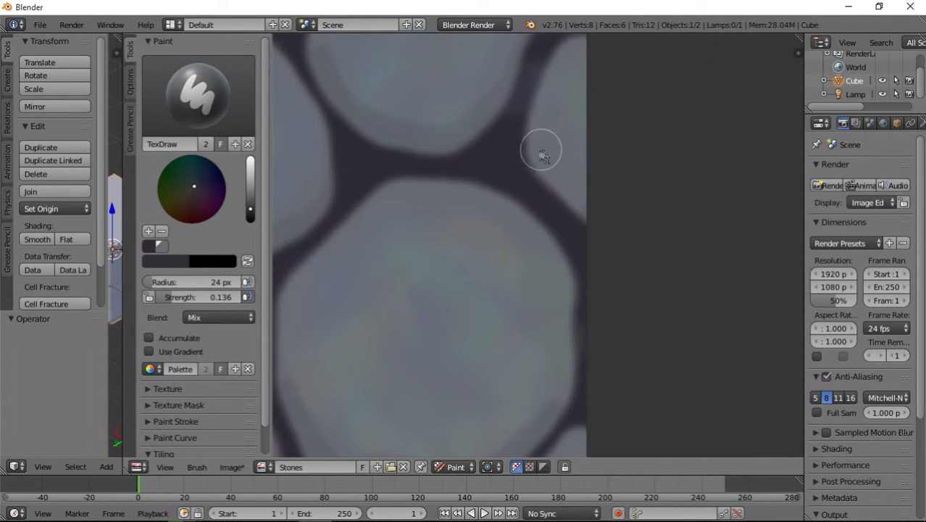
middle_drag(348, 272, 806, 297)
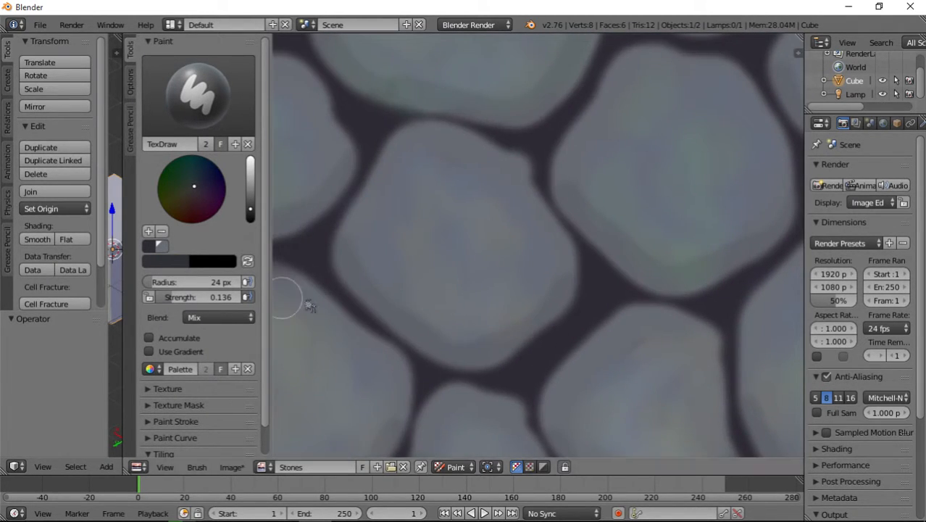
middle_drag(310, 305, 495, 290)
scroll(374, 229, down, 4)
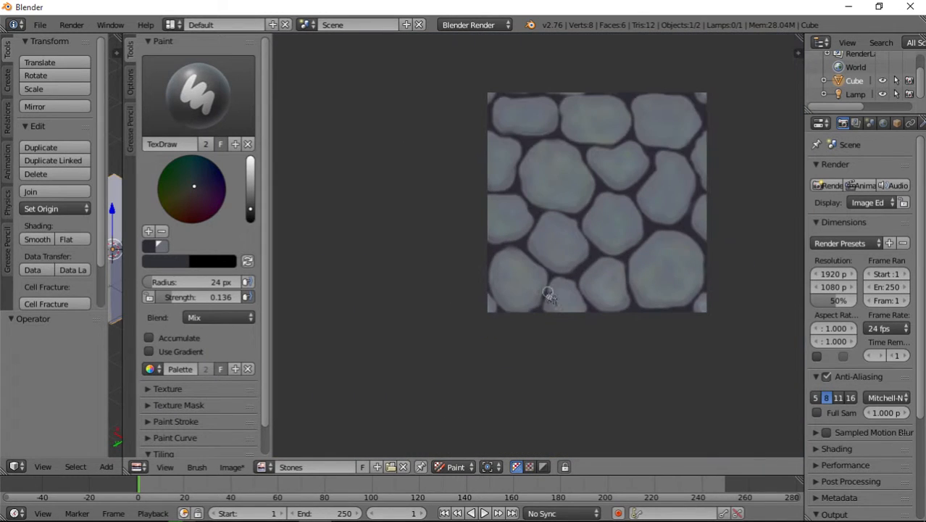
Shade the lower edges of the middle and right stones in the top row
middle_drag(655, 149, 579, 248)
scroll(572, 248, up, 4)
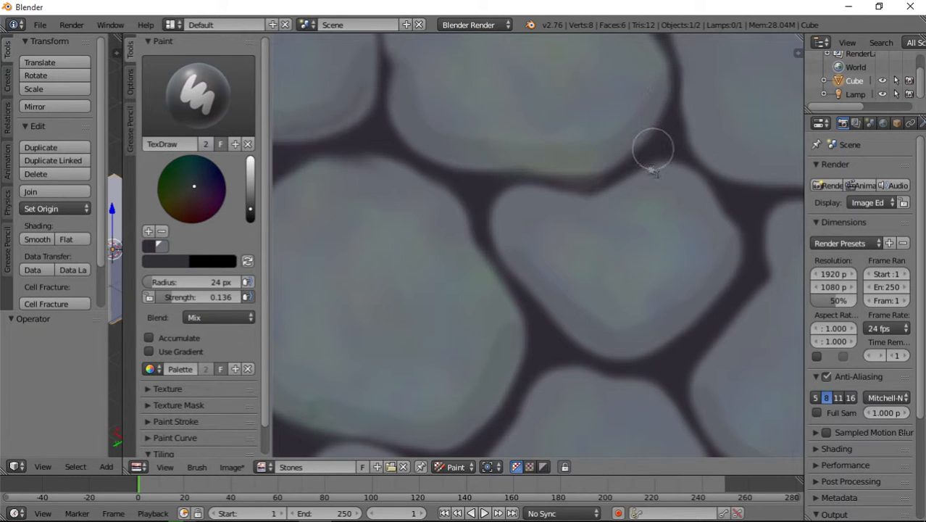
scroll(642, 174, down, 4)
scroll(641, 242, up, 4)
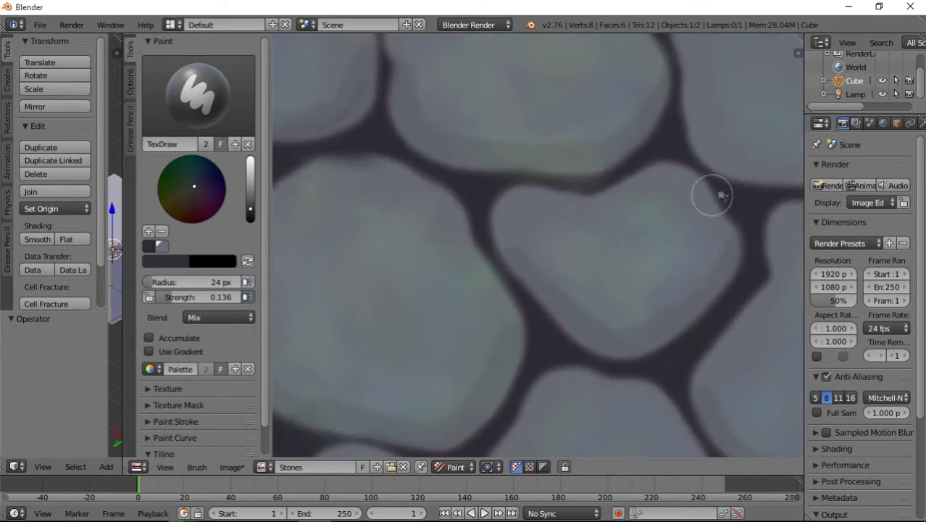
middle_drag(715, 195, 449, 260)
mouse_move(433, 170)
mouse_down()
mouse_move(439, 201)
mouse_move(480, 227)
mouse_move(552, 240)
mouse_move(605, 244)
mouse_move(662, 190)
mouse_up()
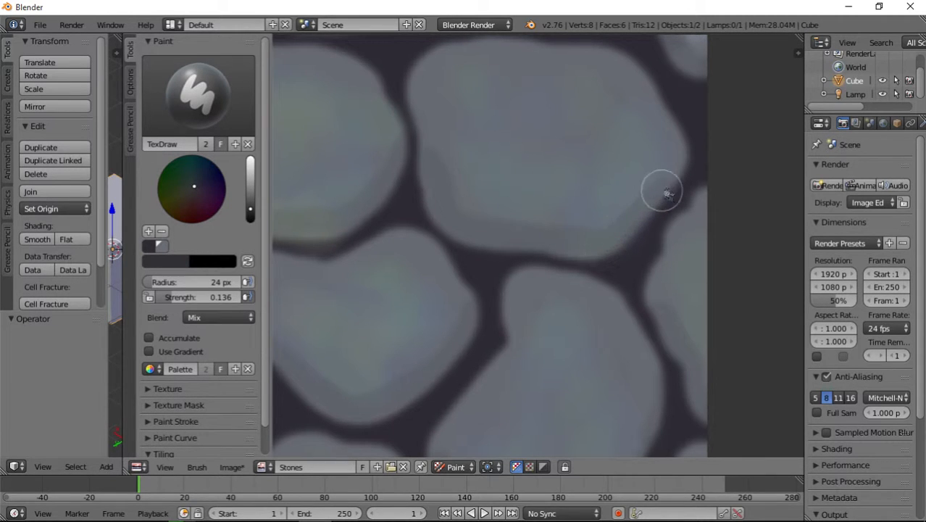
scroll(491, 294, down, 6)
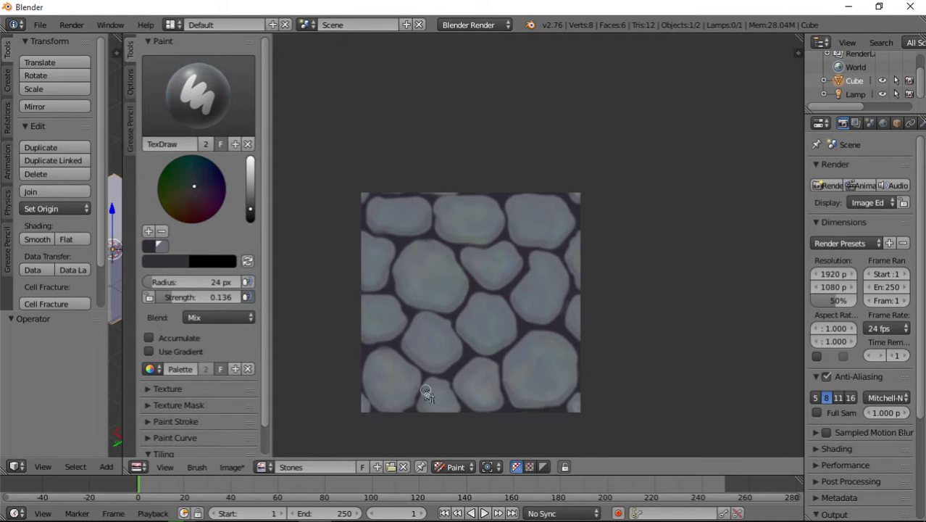
Paint a second, darker layer of shading along the lower edges of the three stones in the top row
scroll(475, 328, up, 1)
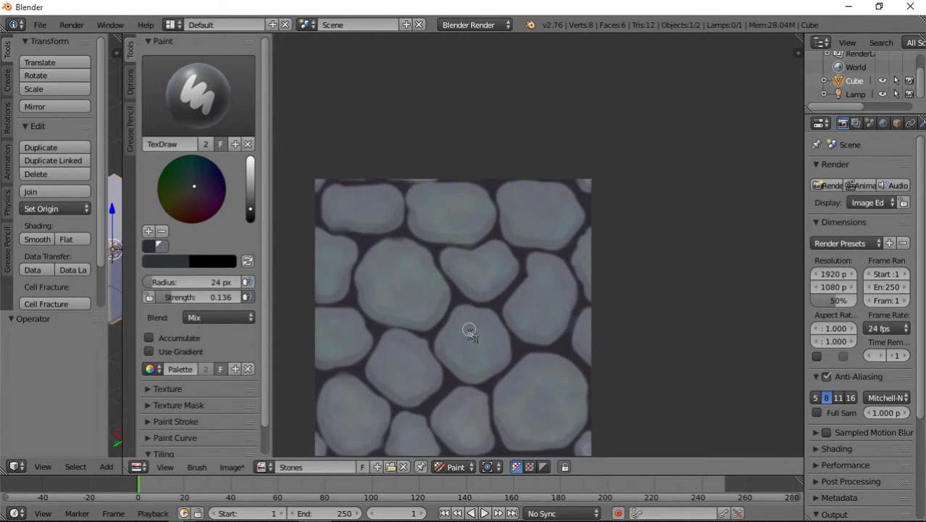
scroll(431, 340, up, 5)
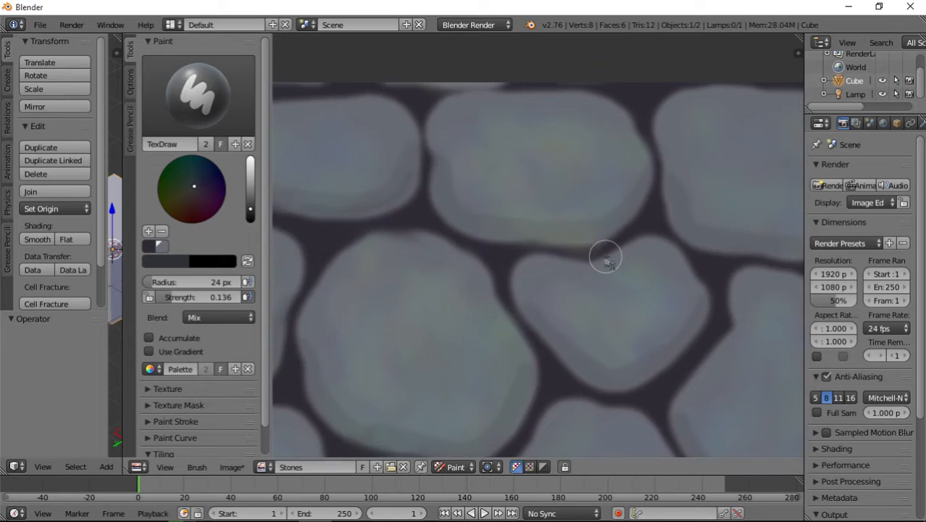
middle_drag(535, 254, 564, 258)
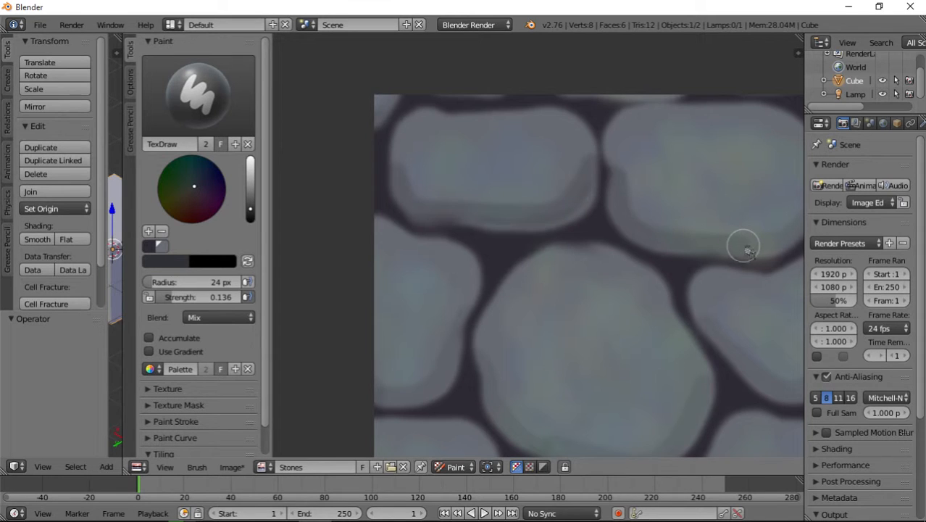
middle_drag(765, 244, 592, 259)
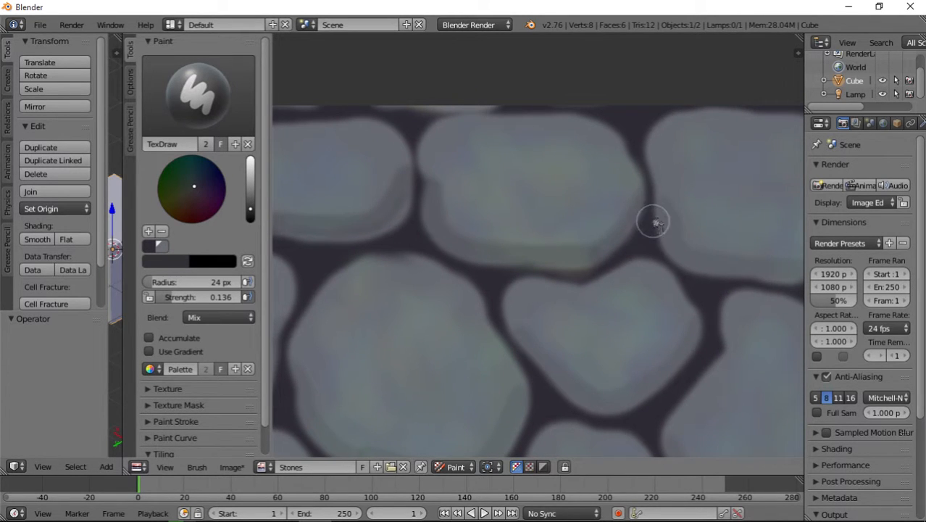
middle_drag(736, 263, 553, 248)
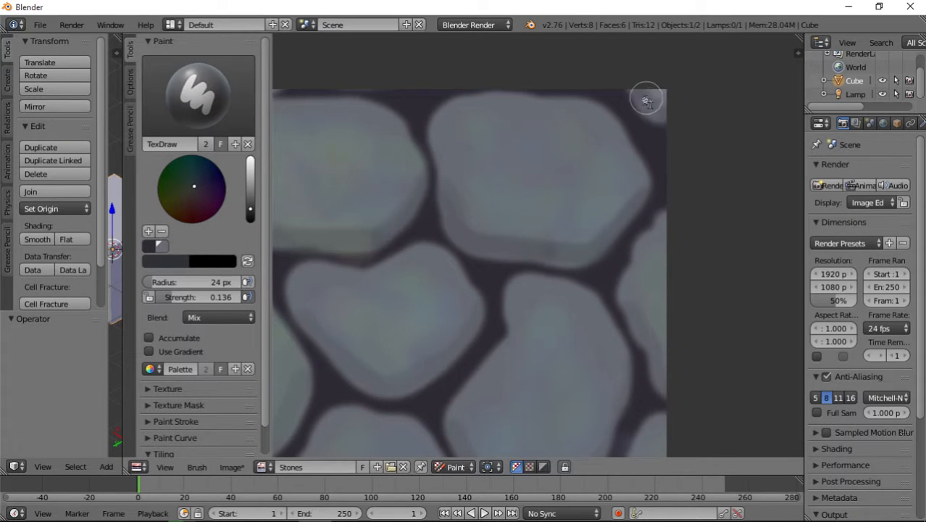
Deepen the lower-edge shading on the heart-shaped, kidney-shaped and central six-sided stones with another layer
middle_drag(642, 286, 625, 172)
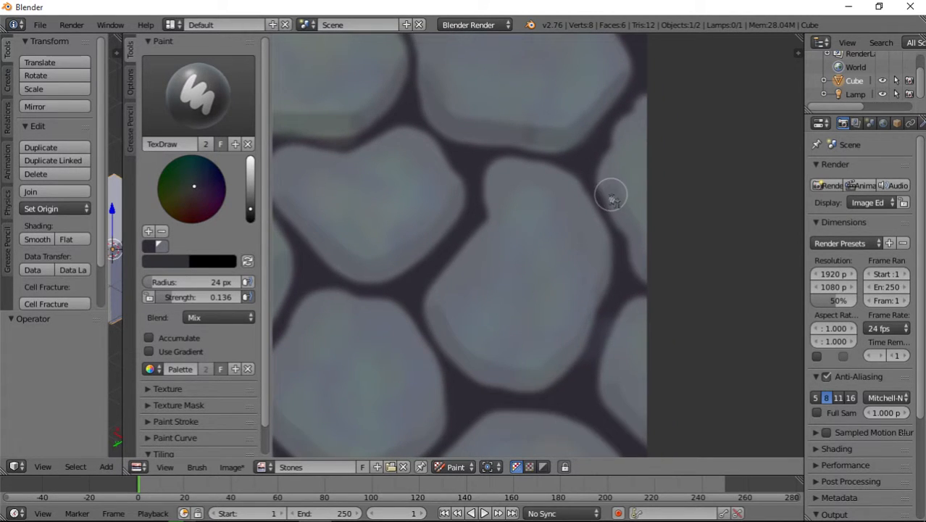
middle_drag(591, 298, 643, 165)
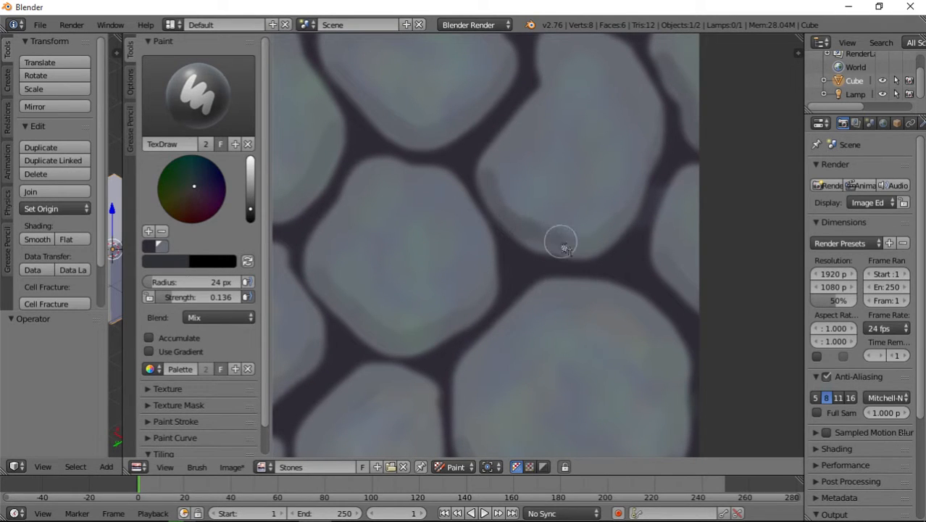
middle_drag(564, 266, 585, 198)
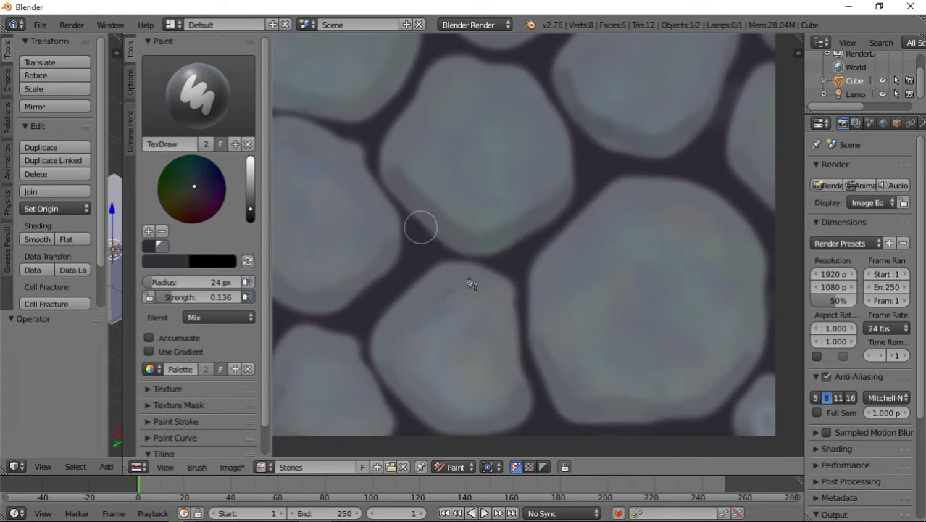
Add a second layer of dark shading to the lower edges of the stones in the image's lower-left area and along its bottom
middle_drag(472, 285, 633, 188)
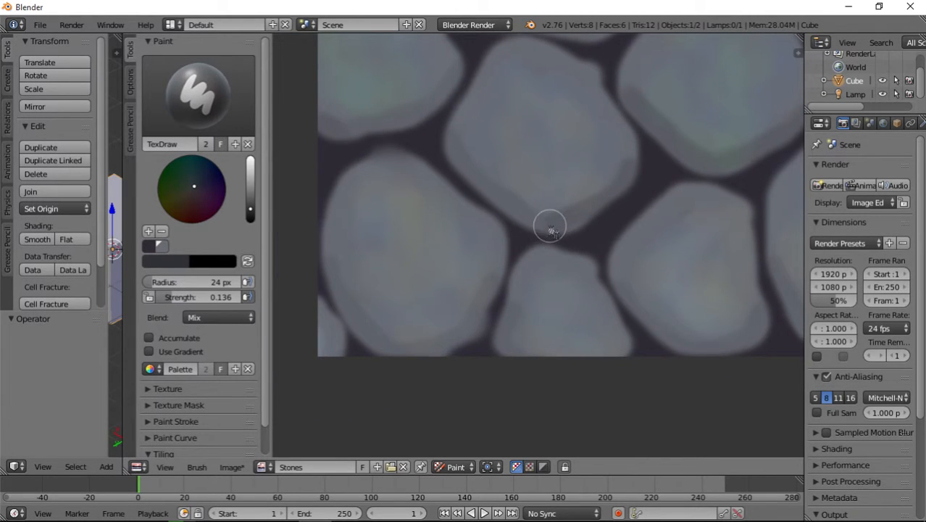
middle_drag(529, 273, 634, 212)
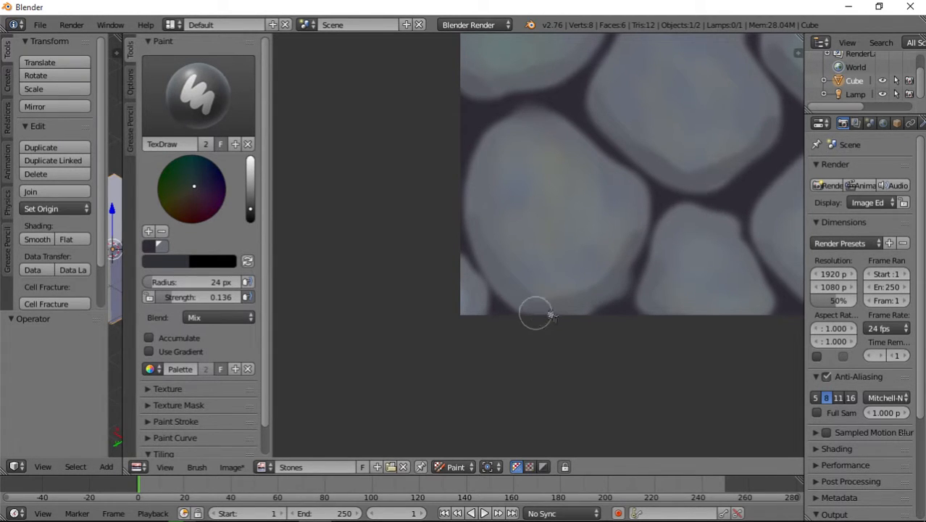
middle_drag(680, 321, 565, 307)
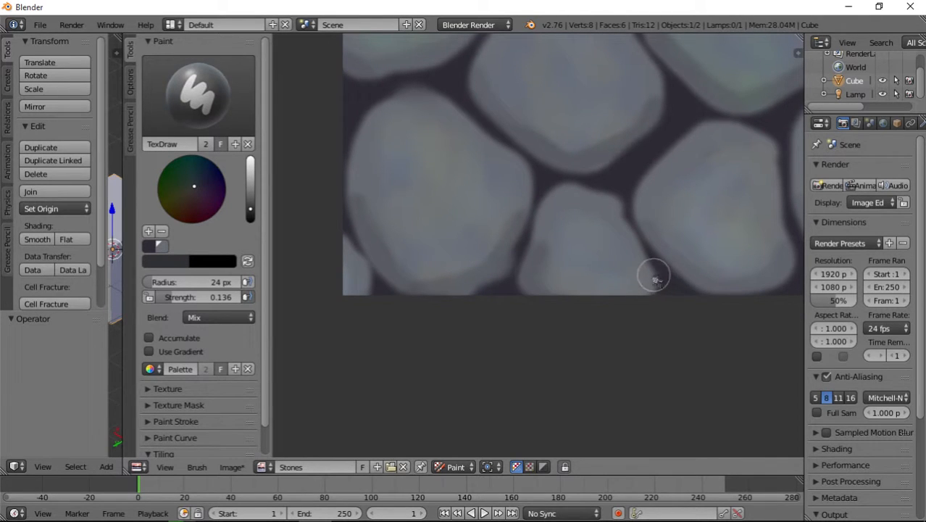
middle_drag(709, 269, 613, 296)
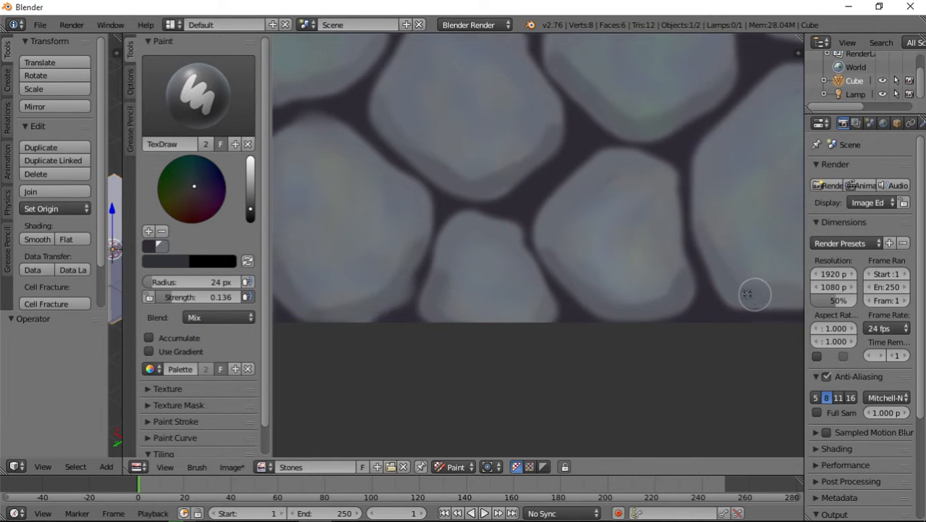
Deepen the lower-edge shading on the large lower-right stone and the cut-off stone above it on the right border
middle_drag(755, 291, 536, 239)
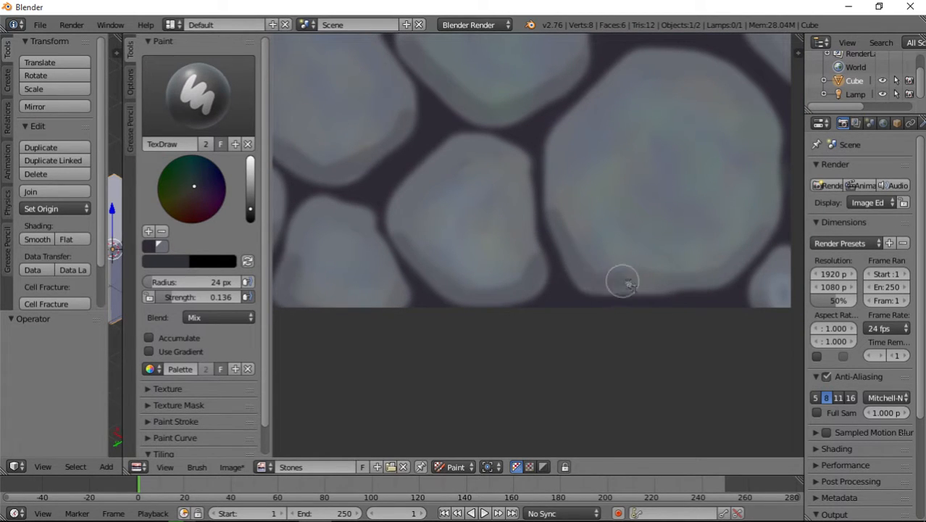
middle_drag(713, 273, 622, 253)
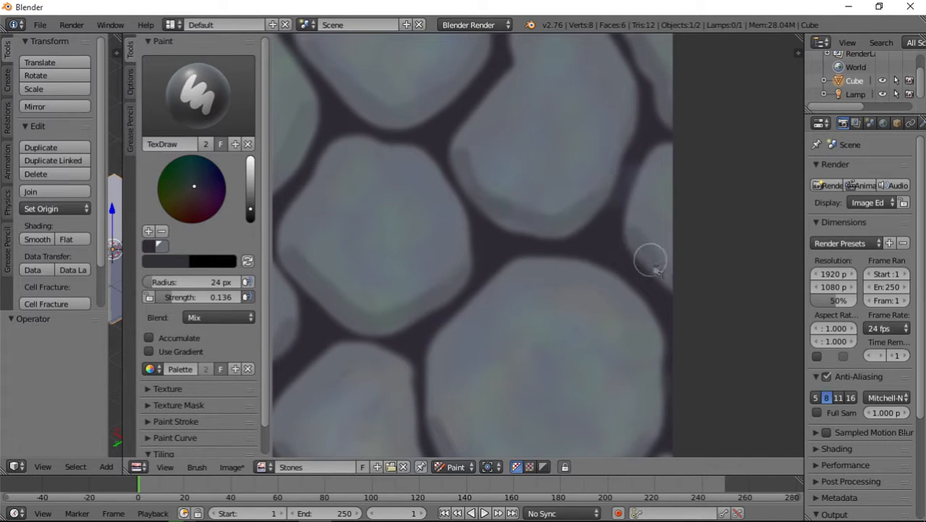
middle_drag(523, 240, 676, 271)
scroll(562, 269, down, 4)
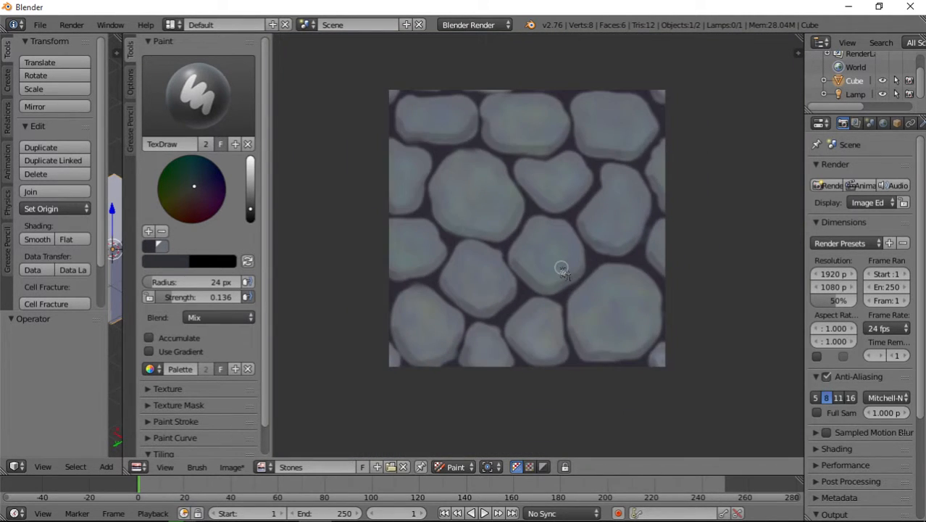
Extend the dark edge shading around the lower-left side of the large round stone and onto the neighbouring stones at the image's left border
scroll(554, 269, up, 5)
middle_drag(517, 148, 490, 219)
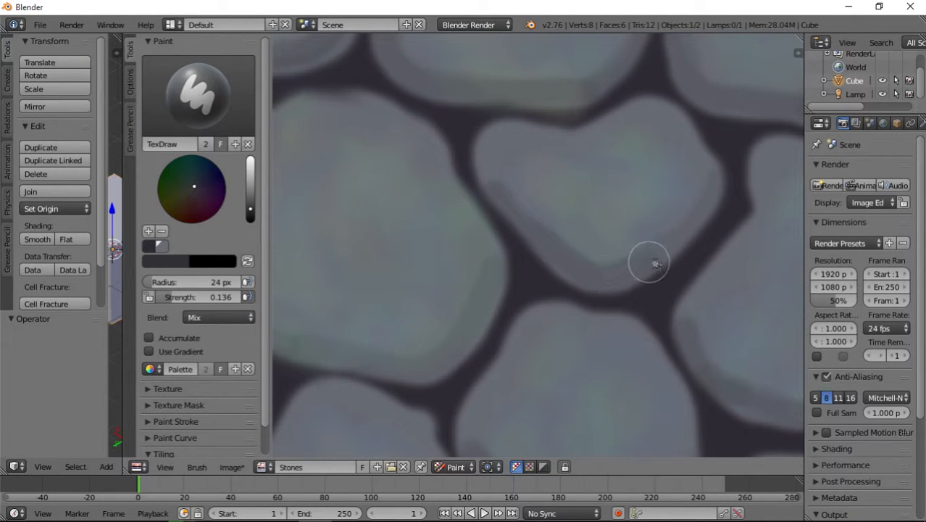
middle_drag(447, 335, 674, 248)
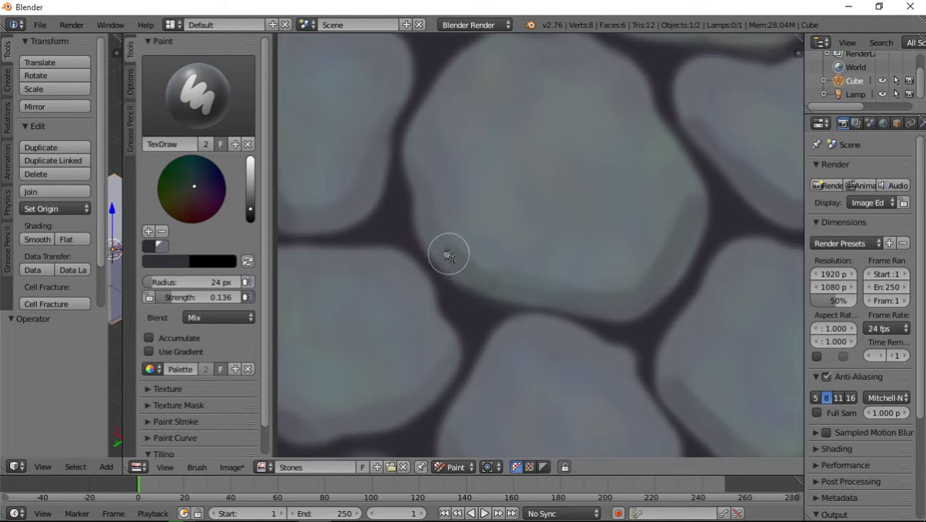
middle_drag(448, 305, 656, 309)
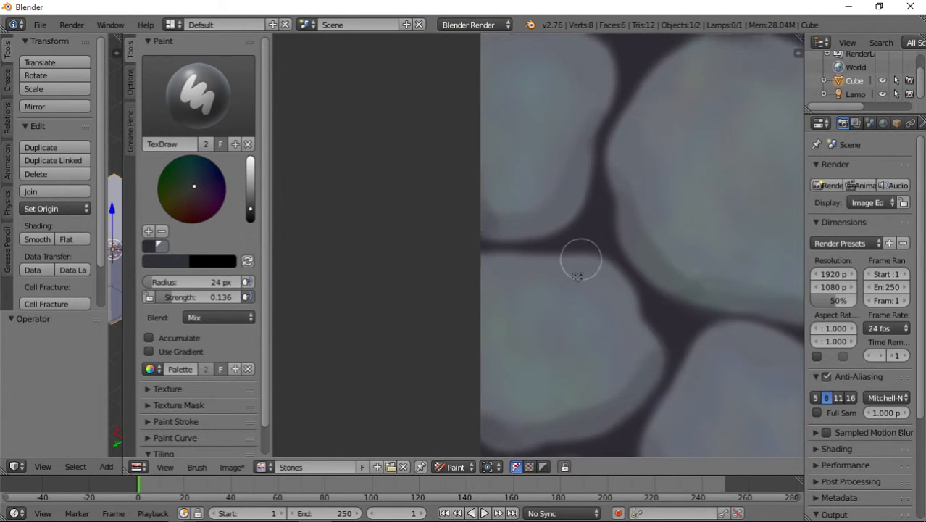
scroll(578, 276, up, 2)
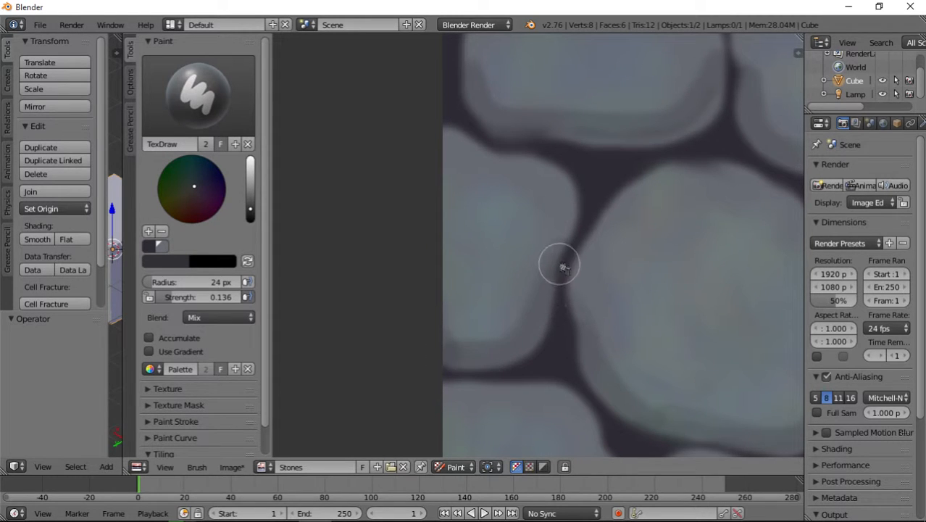
scroll(516, 393, down, 2)
scroll(479, 376, down, 1)
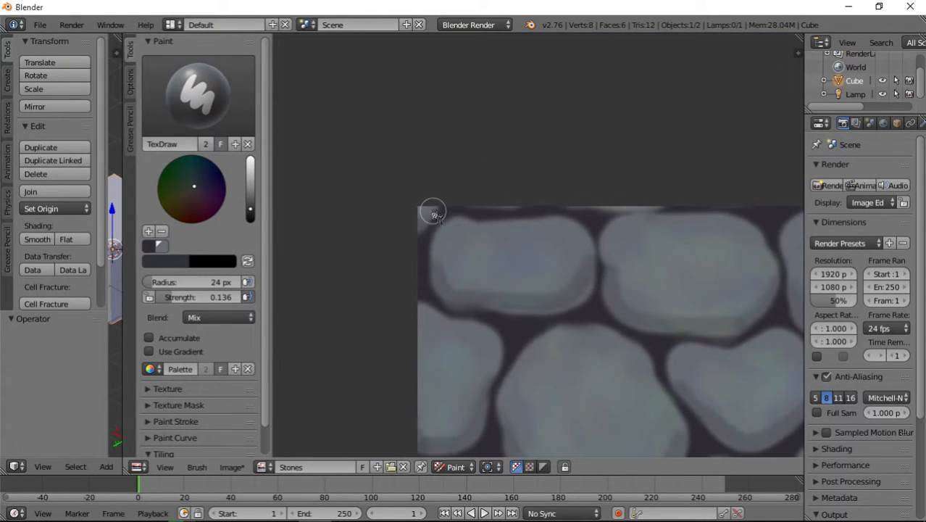
Examine the layered edge shading across the whole stone texture
middle_drag(542, 353, 396, 312)
scroll(398, 312, down, 1)
scroll(406, 316, down, 1)
middle_drag(536, 361, 516, 329)
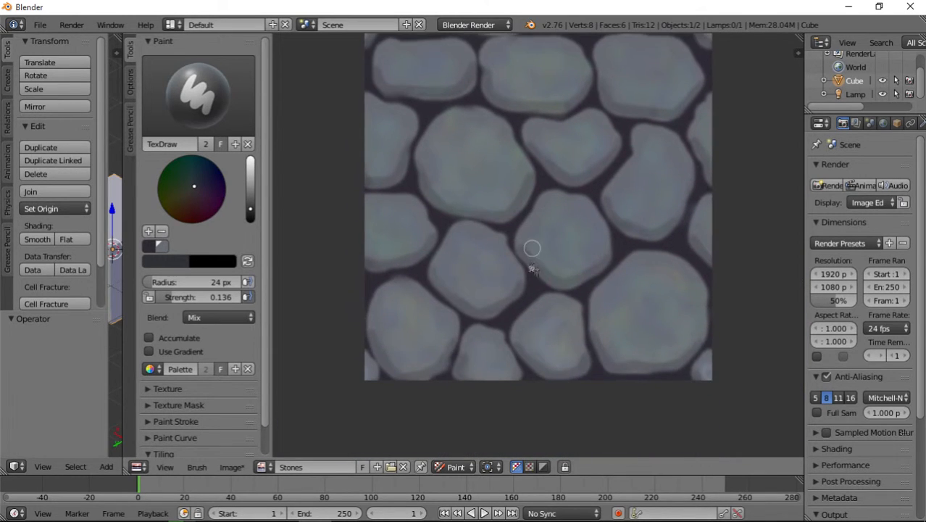
scroll(562, 352, down, 2)
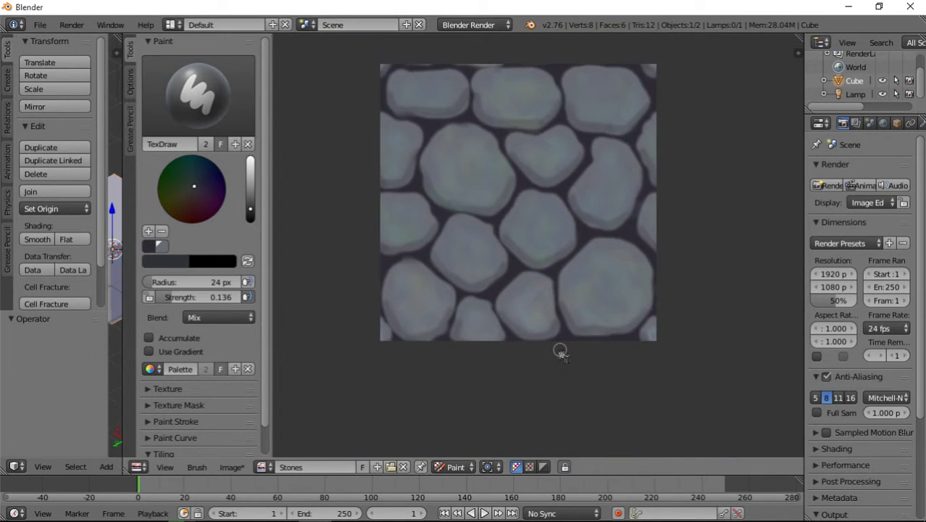
middle_drag(490, 220, 507, 293)
scroll(507, 297, up, 1)
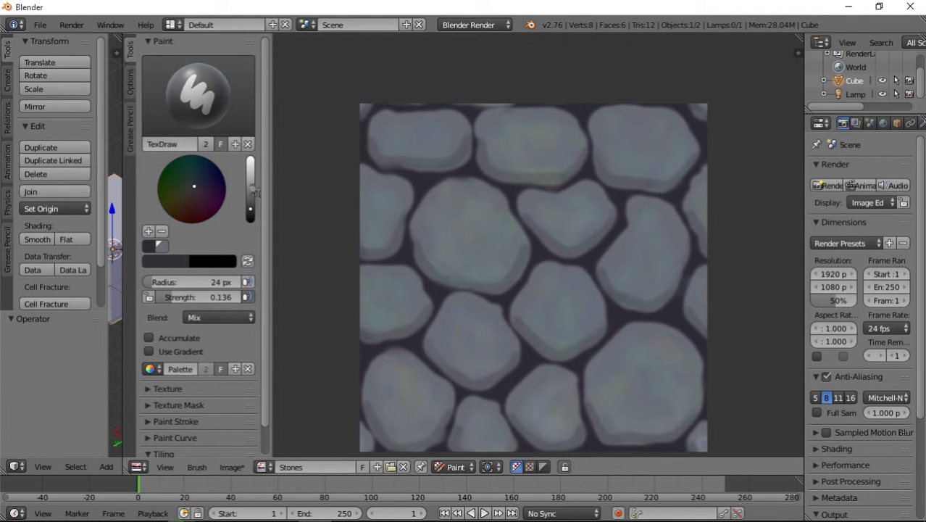
Switch the TexDraw brush to a light blue-grey colour and set its strength to 0.204
drag(251, 188, 251, 180)
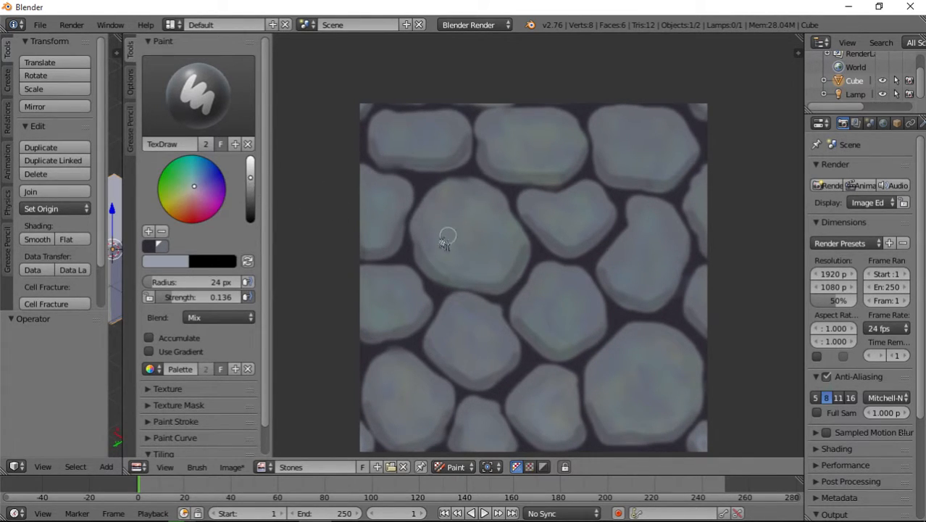
middle_drag(496, 221, 529, 280)
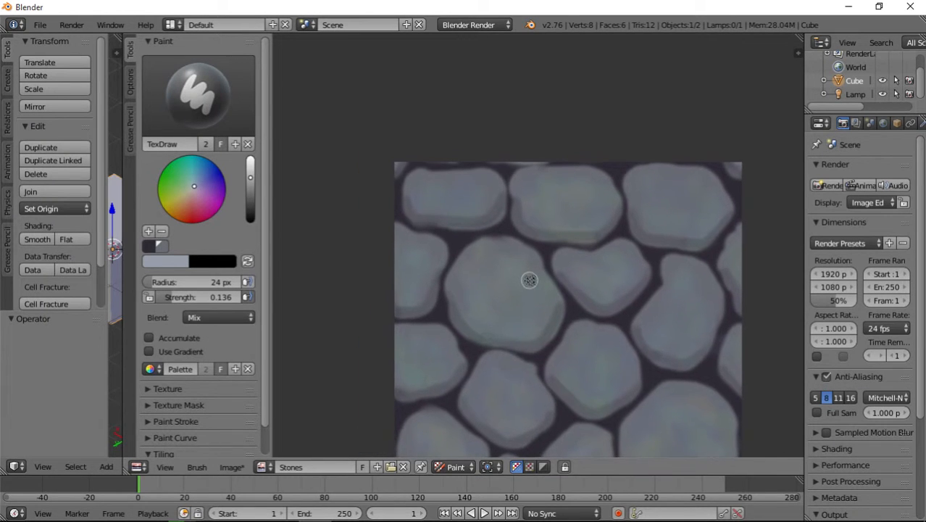
scroll(526, 280, up, 1)
scroll(472, 279, up, 3)
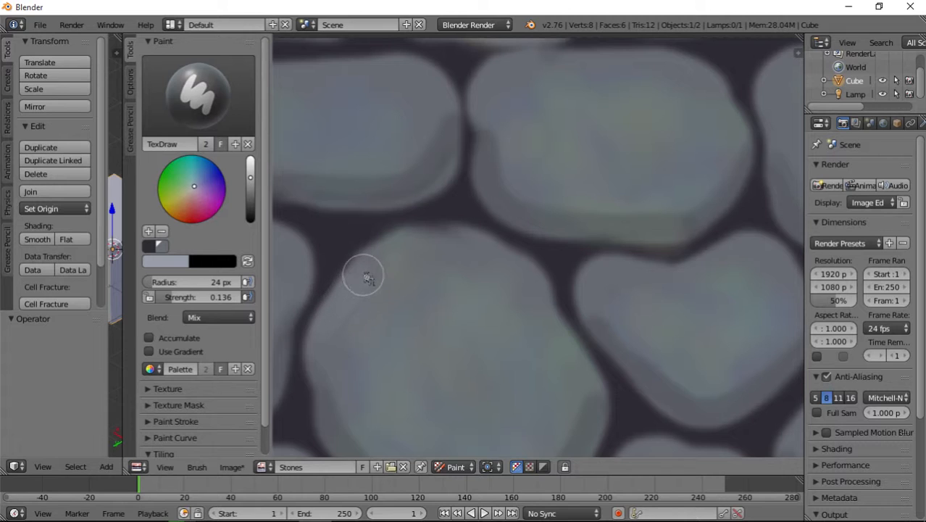
scroll(482, 310, down, 4)
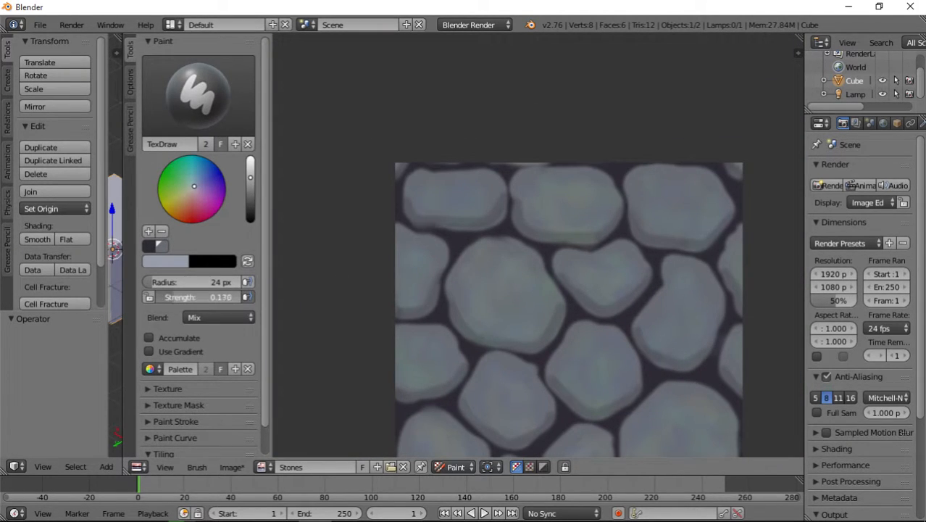
drag(206, 297, 210, 300)
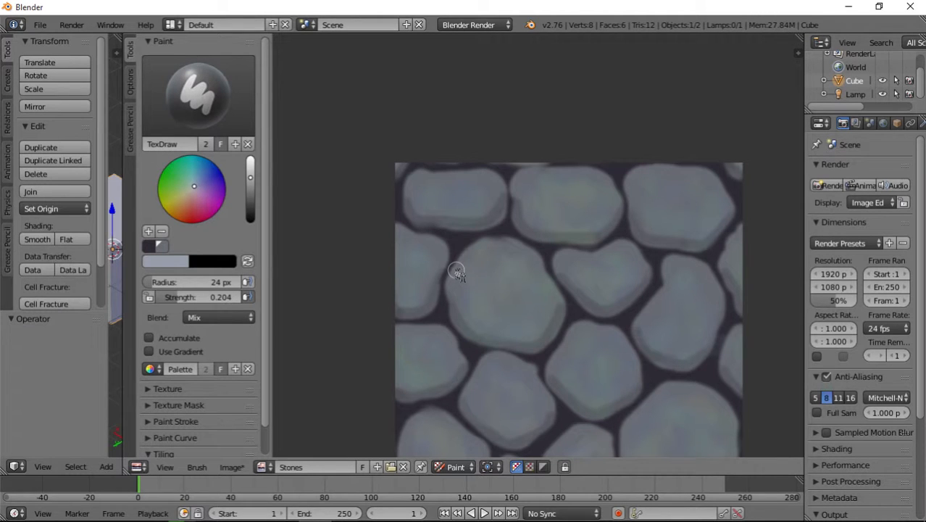
Paint light highlights along the upper edges of the large round stone and the heart-shaped stone
scroll(479, 282, up, 4)
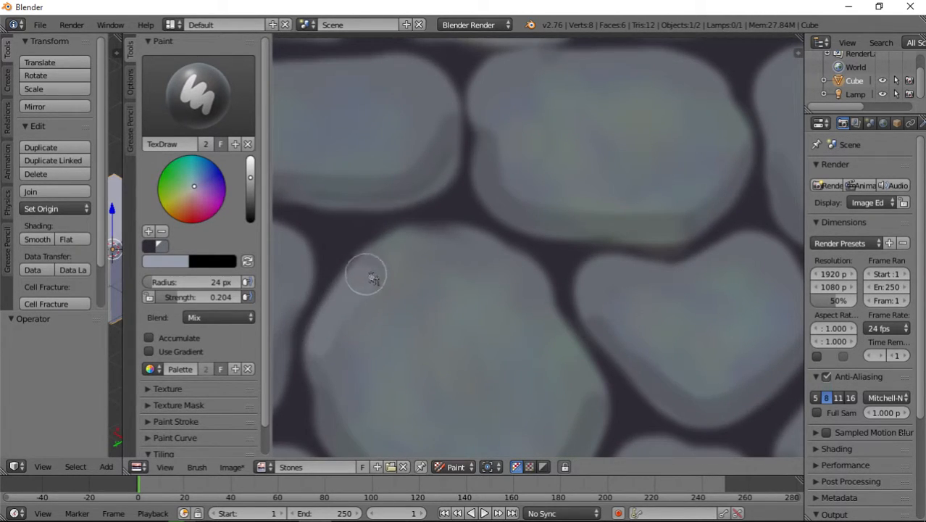
mouse_move(408, 249)
mouse_down()
mouse_move(430, 238)
mouse_move(513, 264)
mouse_move(583, 356)
mouse_up()
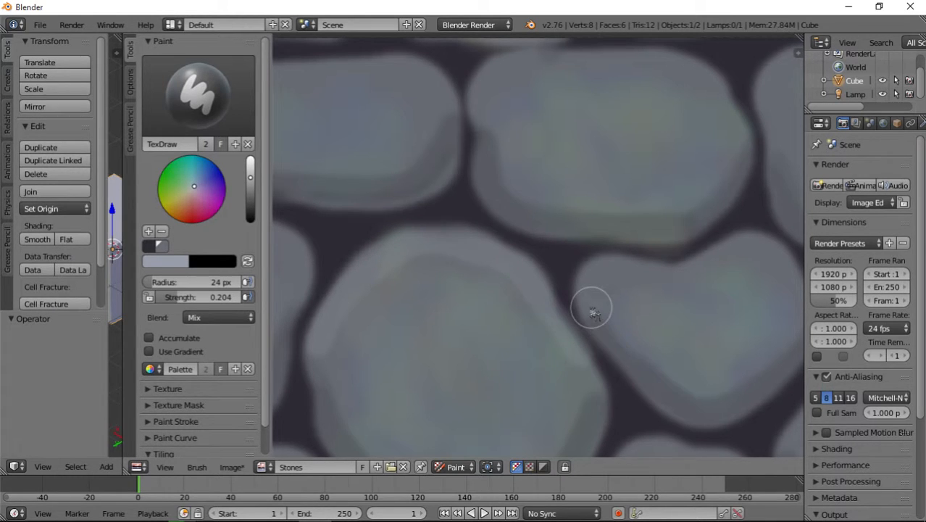
mouse_move(593, 308)
mouse_down()
mouse_move(594, 273)
mouse_move(769, 257)
mouse_move(717, 238)
mouse_up()
Highlight the upper edges of the three stones in the top row with the light colour
middle_drag(703, 233, 741, 323)
mouse_move(555, 198)
mouse_down()
mouse_move(575, 180)
mouse_move(740, 166)
mouse_move(800, 211)
mouse_up()
middle_drag(489, 201, 682, 230)
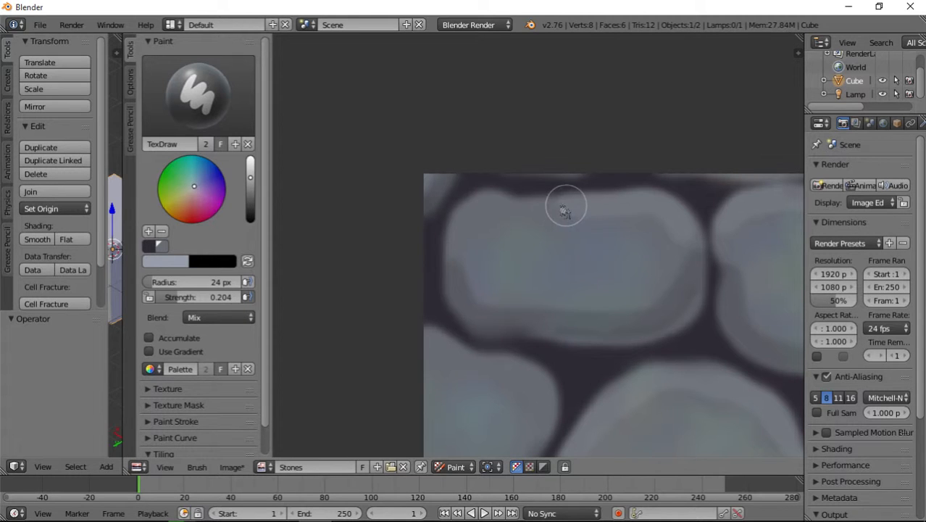
mouse_move(611, 261)
middle_down()
mouse_move(476, 273)
mouse_move(596, 300)
mouse_move(432, 200)
middle_up()
mouse_move(454, 157)
mouse_down()
mouse_move(535, 145)
mouse_move(600, 155)
mouse_move(654, 221)
mouse_move(684, 206)
mouse_up()
Paint light highlights along the upper edges of the kidney-shaped stone and the cut-off stones beside it on the right border
middle_drag(587, 367, 535, 220)
mouse_move(612, 232)
mouse_down()
mouse_move(600, 224)
mouse_move(642, 136)
mouse_up()
mouse_move(416, 363)
mouse_down()
mouse_move(460, 277)
mouse_move(466, 239)
mouse_move(533, 239)
mouse_move(569, 275)
mouse_move(587, 326)
mouse_move(575, 395)
mouse_up()
mouse_move(558, 361)
middle_down()
mouse_move(519, 241)
mouse_move(517, 187)
middle_up()
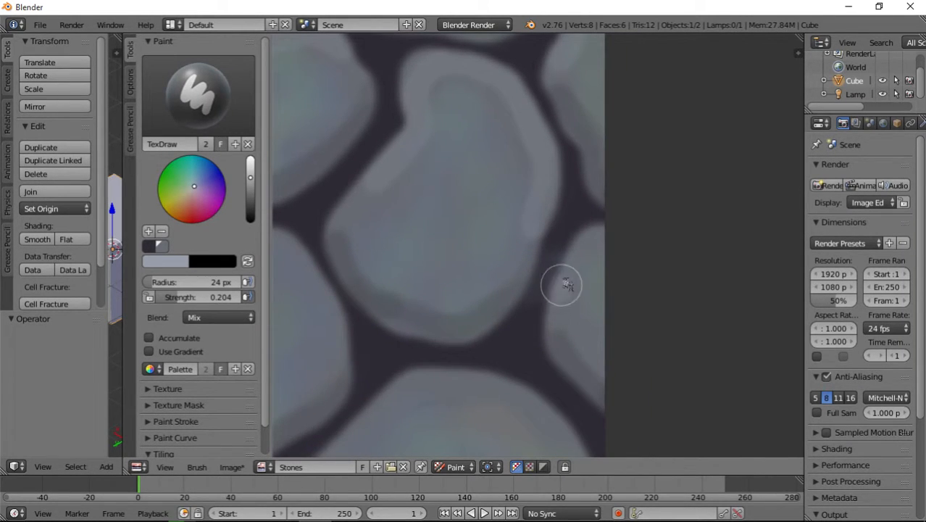
Highlight the upper edges of the central six-sided stone, the lower cut-off stone on the left border and the stone between them
middle_drag(381, 356, 581, 277)
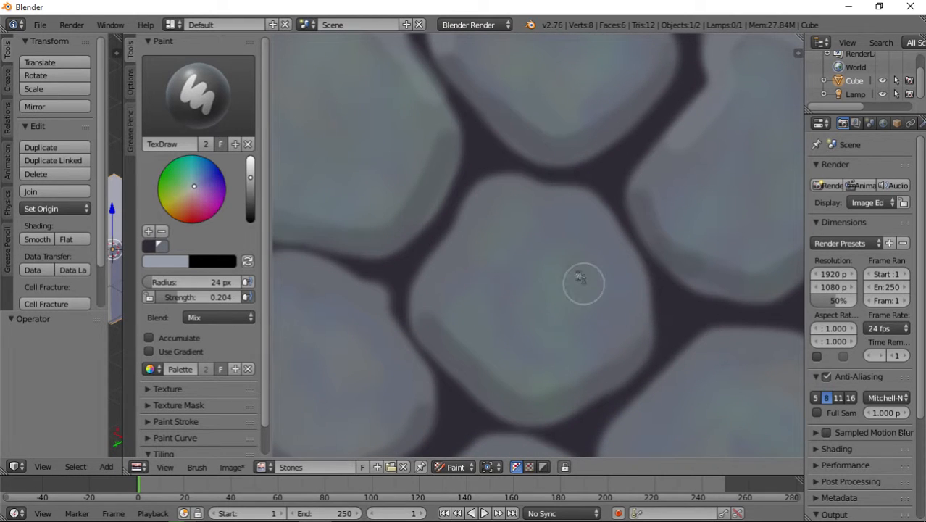
mouse_move(434, 290)
mouse_down()
mouse_move(466, 250)
mouse_move(482, 207)
mouse_move(552, 195)
mouse_move(594, 220)
mouse_move(643, 315)
mouse_up()
mouse_move(466, 299)
middle_down()
mouse_move(674, 363)
mouse_move(679, 221)
middle_up()
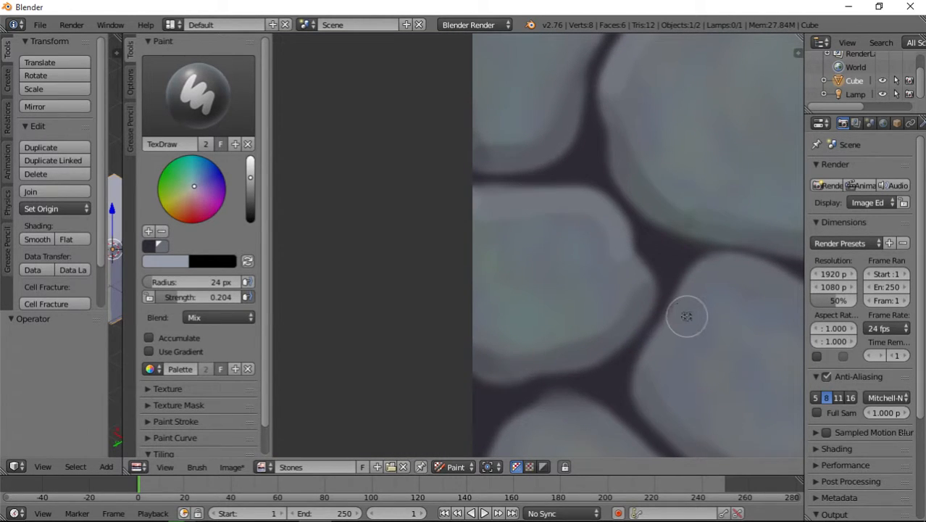
middle_drag(686, 315, 493, 272)
mouse_move(476, 281)
mouse_down()
mouse_move(519, 213)
mouse_move(585, 203)
mouse_move(635, 250)
mouse_move(672, 319)
mouse_up()
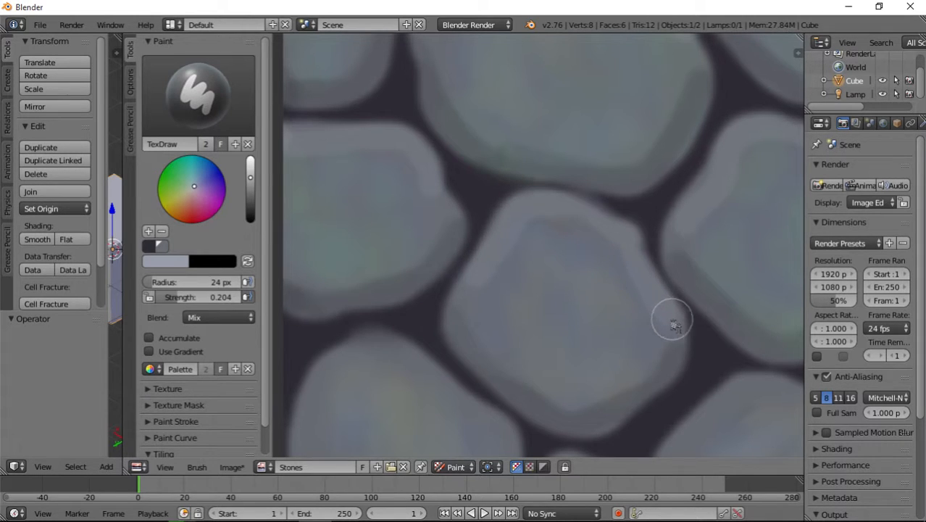
Paint light highlights along the upper edges of the lower-left stone and the two stones beside it along the image's bottom
mouse_move(588, 377)
middle_down()
mouse_move(593, 312)
mouse_move(642, 210)
middle_up()
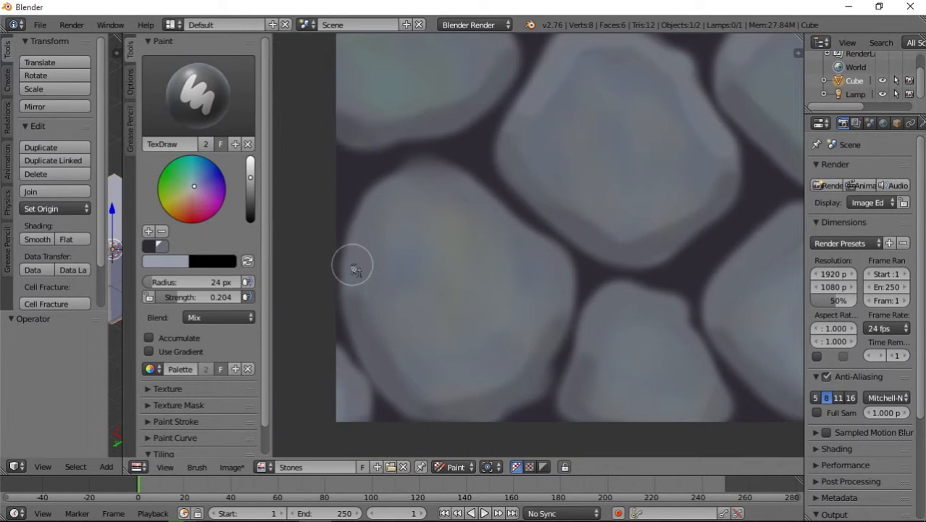
mouse_move(439, 165)
mouse_down()
mouse_move(541, 245)
mouse_move(570, 307)
mouse_up()
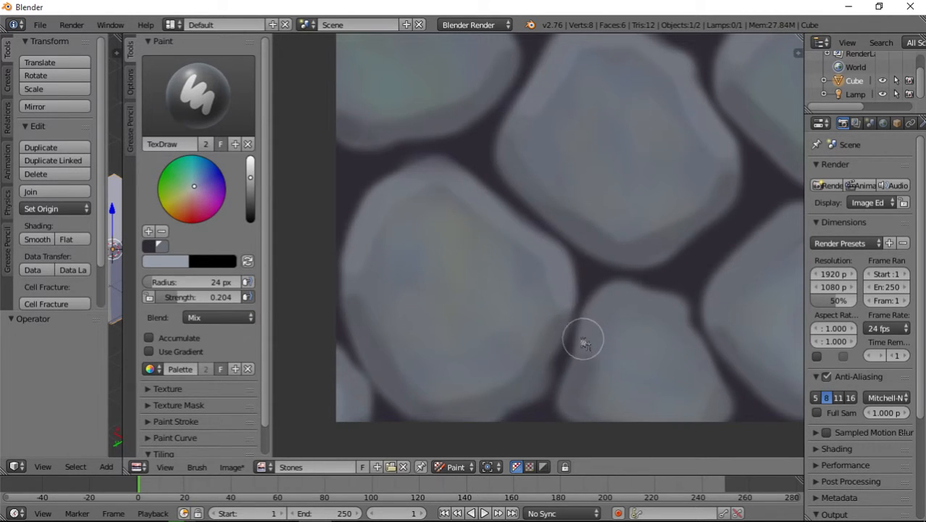
mouse_move(585, 344)
mouse_down()
mouse_move(608, 296)
mouse_move(674, 313)
mouse_move(709, 359)
mouse_up()
middle_drag(706, 360, 464, 269)
mouse_move(478, 216)
mouse_down()
mouse_move(544, 136)
mouse_move(596, 135)
mouse_move(639, 162)
mouse_up()
Highlight the upper edge of the large lower-right stone from its left side around to its right side and check the whole texture
middle_drag(690, 140, 515, 315)
mouse_move(515, 315)
mouse_down()
mouse_move(538, 252)
mouse_move(609, 197)
mouse_move(703, 196)
mouse_up()
middle_drag(704, 266, 560, 248)
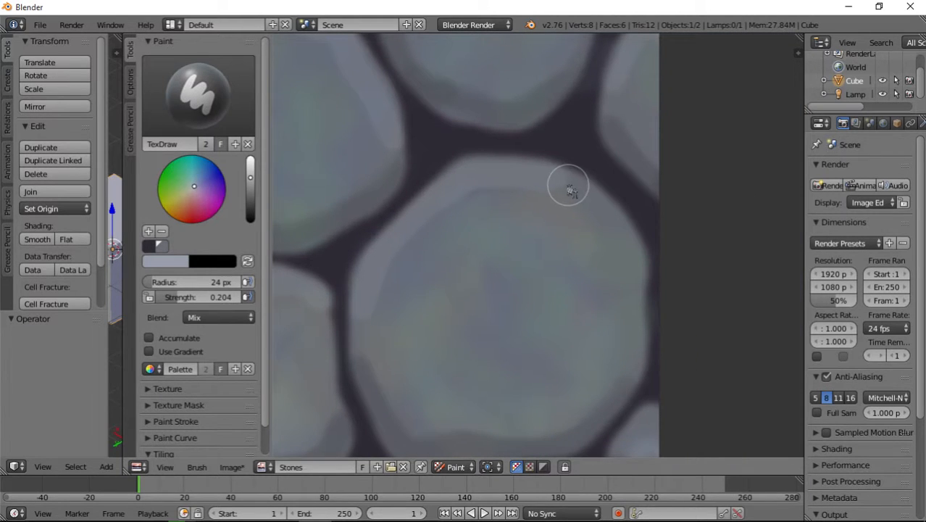
mouse_move(569, 187)
mouse_down()
mouse_move(620, 224)
mouse_move(636, 260)
mouse_move(635, 315)
mouse_up()
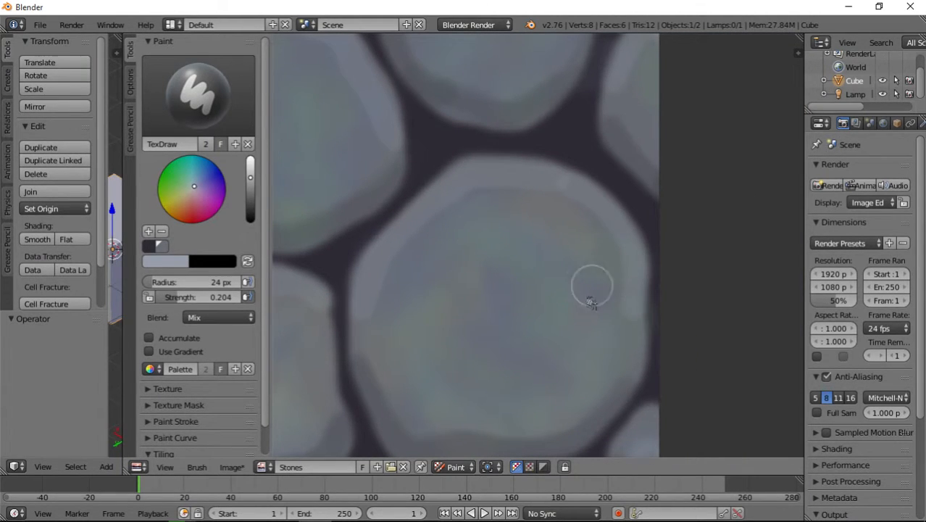
scroll(592, 302, down, 1)
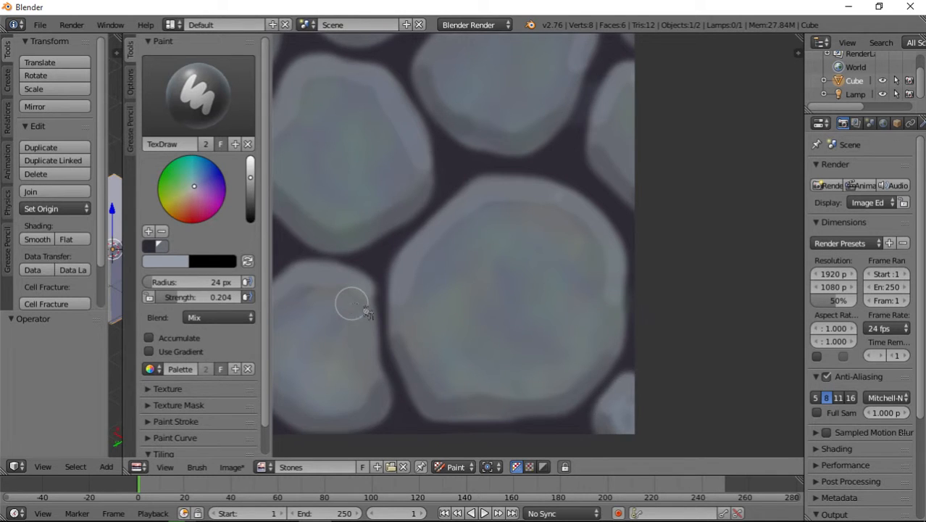
scroll(367, 312, down, 3)
middle_drag(404, 220, 482, 265)
scroll(511, 300, up, 2)
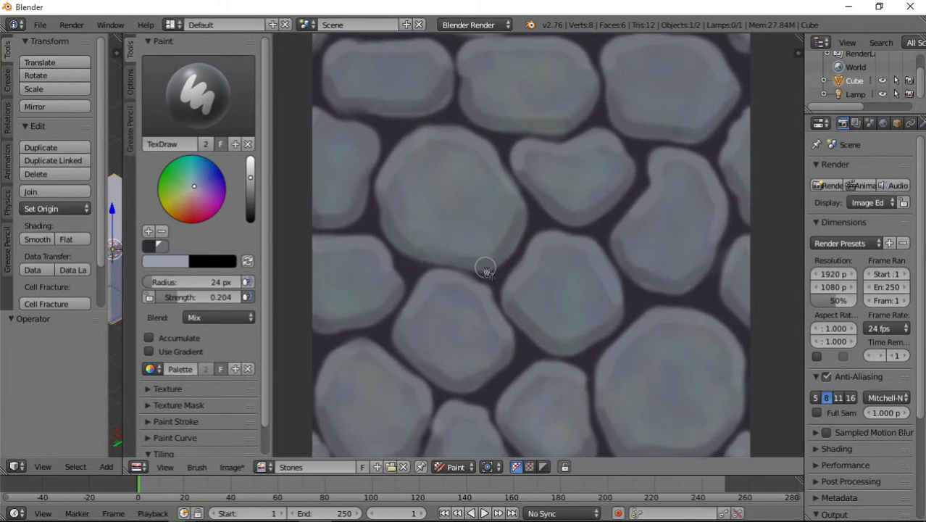
scroll(484, 267, down, 2)
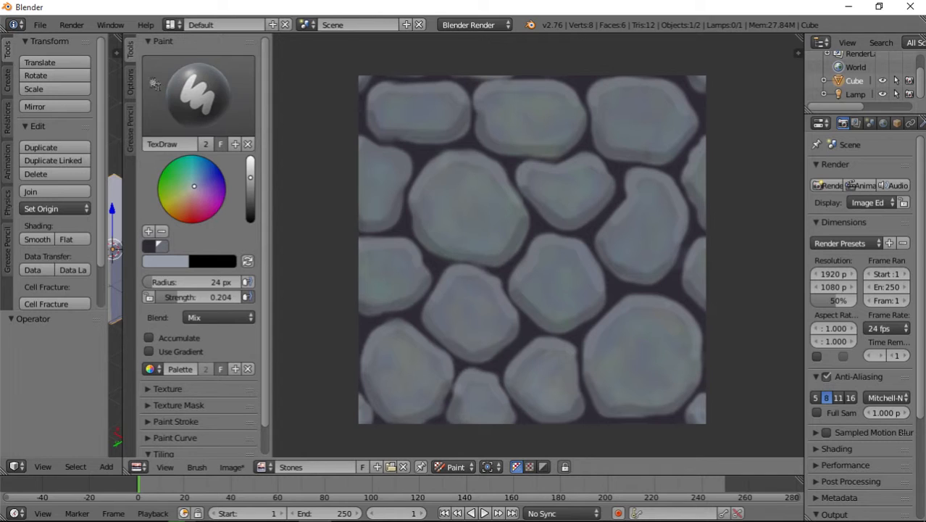
Switch to the Smear brush and set its radius to 21 px
click(198, 95)
click(390, 174)
click(198, 94)
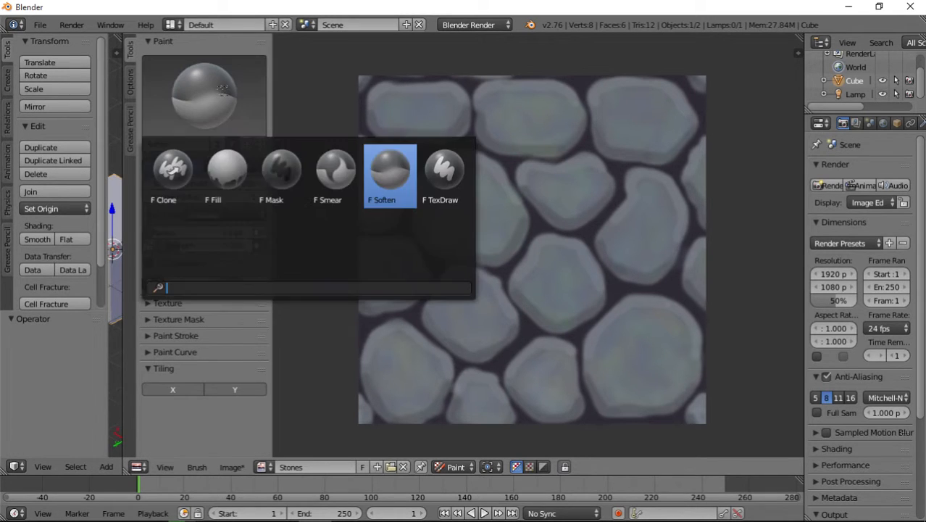
click(335, 165)
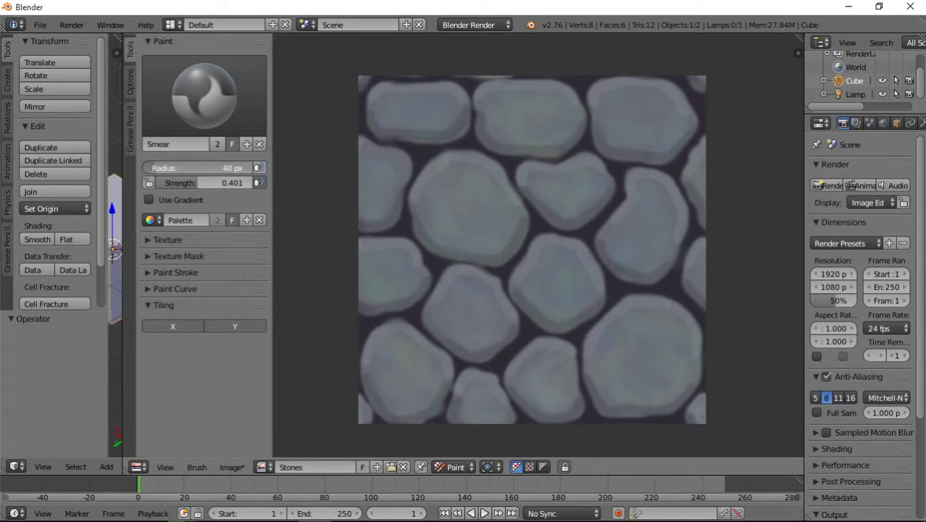
scroll(412, 125, up, 4)
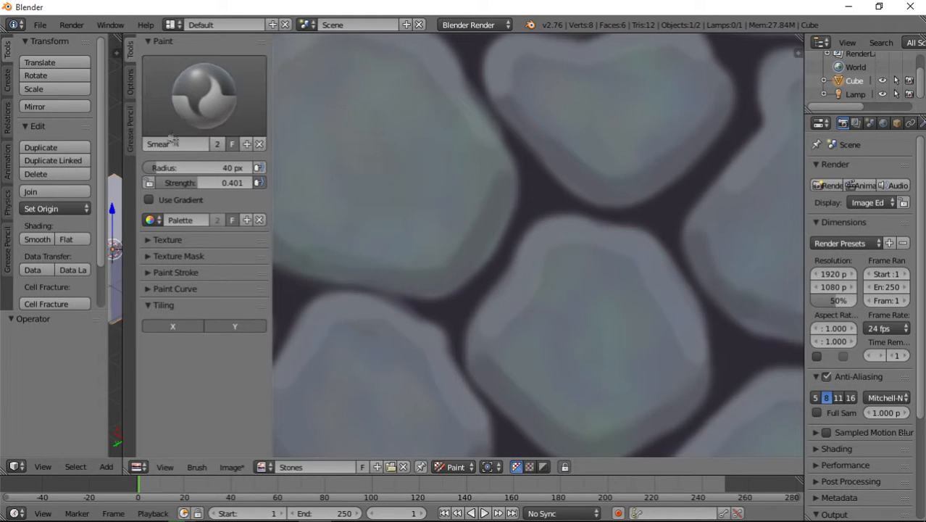
drag(193, 167, 171, 167)
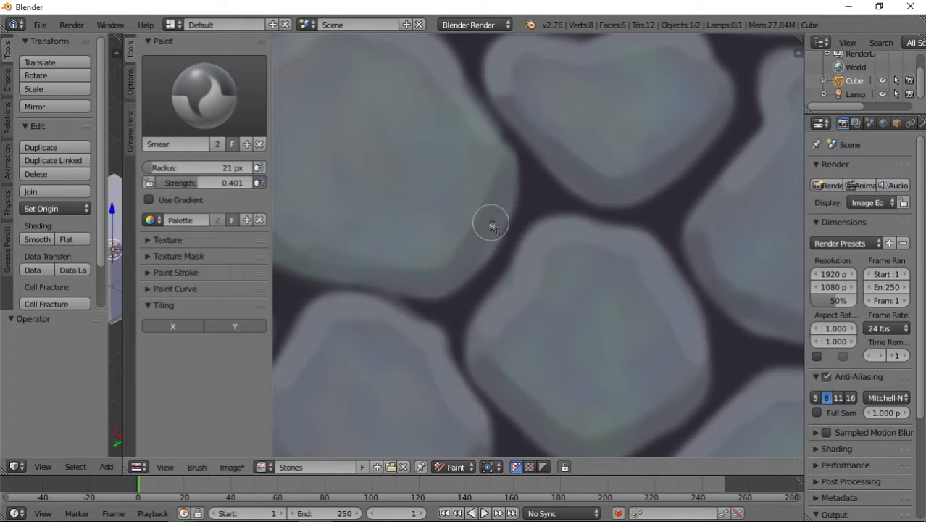
Smear the edge tones on the large round stone's left side, the upper left-border stone and the right end of the top-left stone
middle_drag(448, 141, 625, 203)
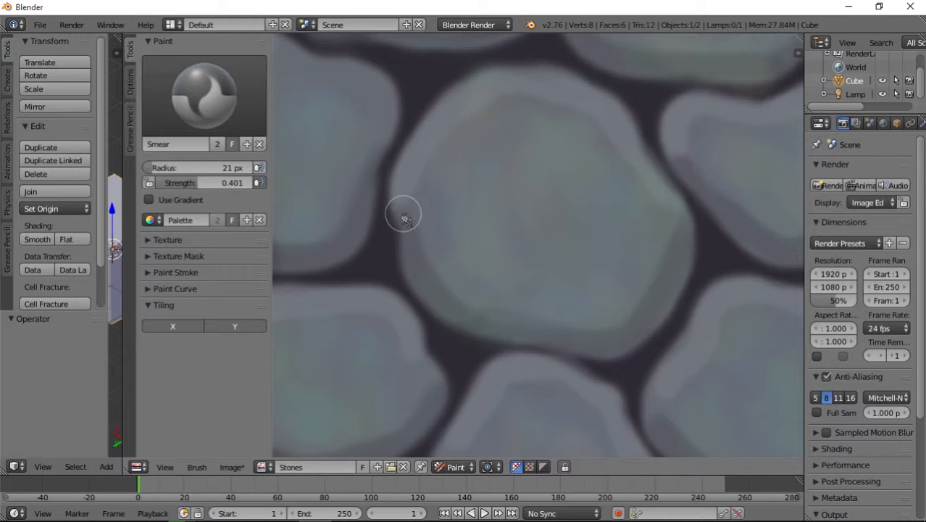
middle_drag(417, 223, 542, 189)
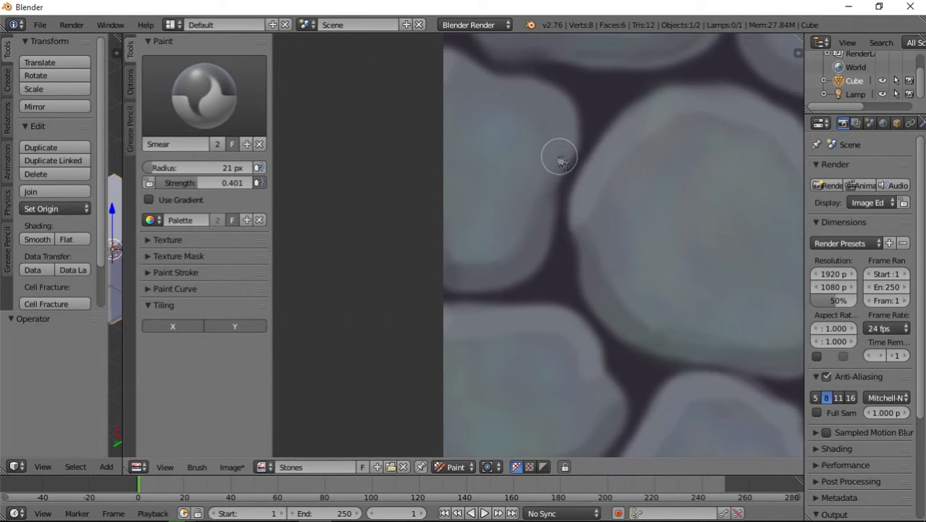
middle_drag(592, 137, 580, 168)
middle_drag(491, 73, 432, 192)
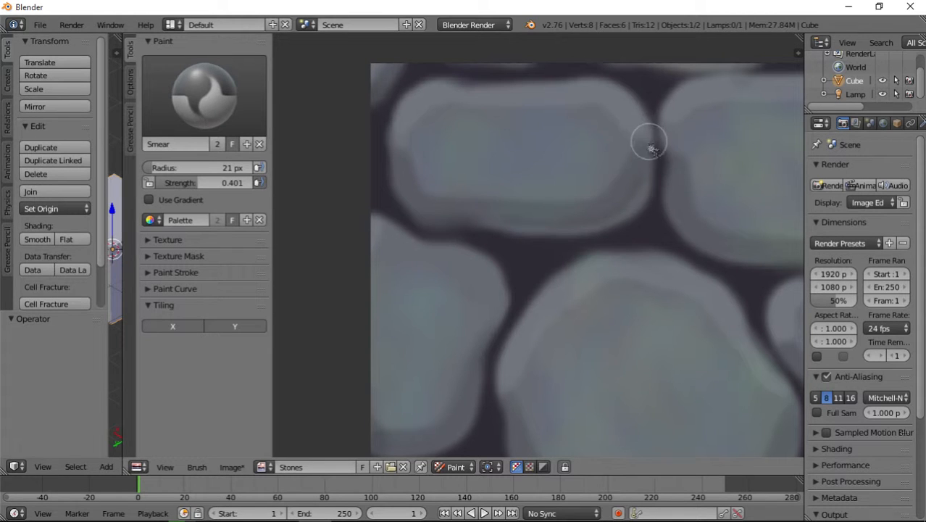
mouse_move(638, 168)
mouse_down()
mouse_move(626, 192)
mouse_move(635, 198)
mouse_move(619, 208)
mouse_up()
middle_drag(664, 206, 534, 261)
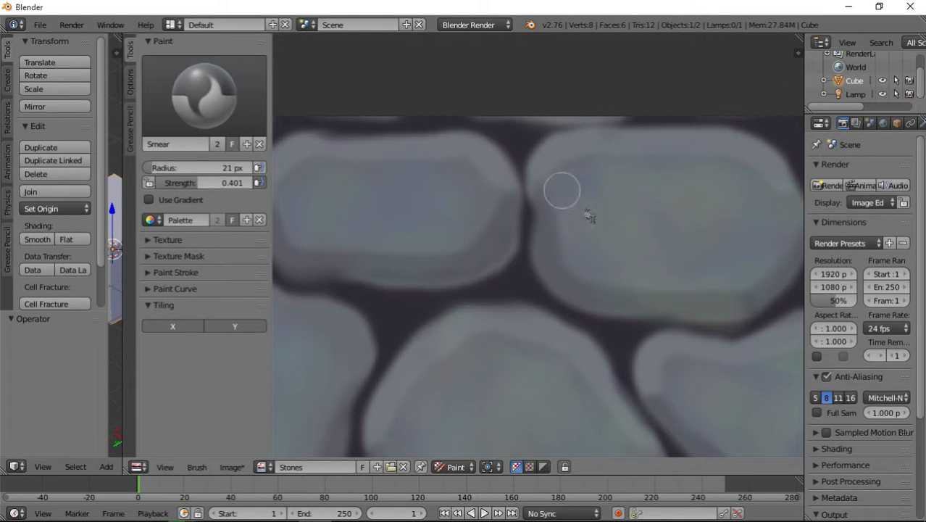
Smear the edge tones on the right sides of the top-middle and top-right stones
middle_drag(560, 189, 429, 242)
mouse_move(591, 243)
mouse_down()
mouse_move(582, 244)
mouse_move(562, 198)
mouse_move(599, 222)
mouse_move(617, 219)
mouse_move(611, 236)
mouse_up()
middle_drag(641, 250, 501, 253)
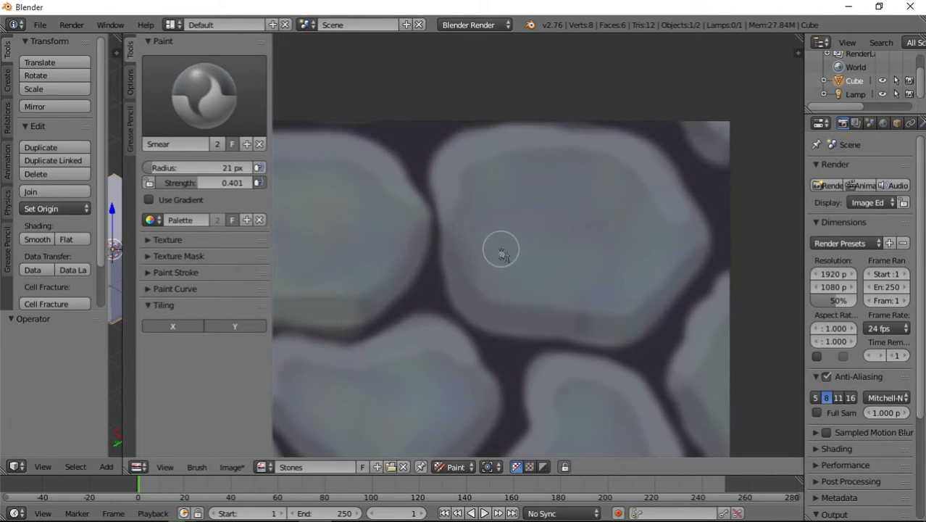
mouse_move(682, 269)
mouse_down()
mouse_move(708, 232)
mouse_move(679, 213)
mouse_move(702, 265)
mouse_up()
middle_drag(701, 264, 584, 242)
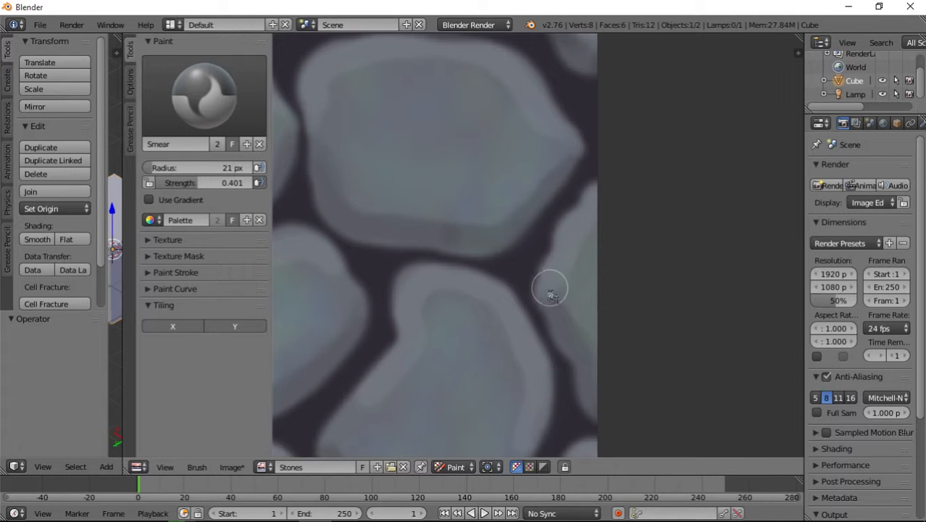
Smear the edge tones of the kidney-shaped stone, the lower right-border stone and the large lower-right stone
middle_drag(526, 325, 538, 148)
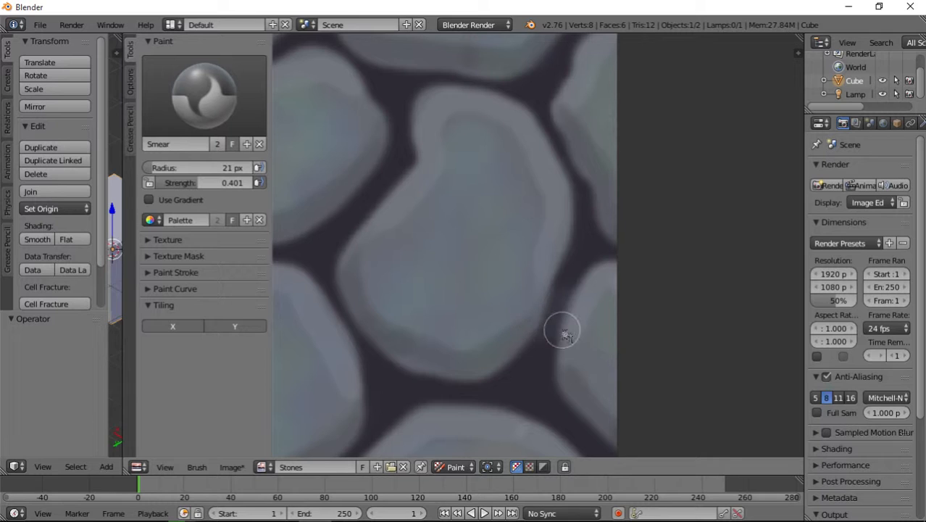
middle_drag(558, 326, 535, 161)
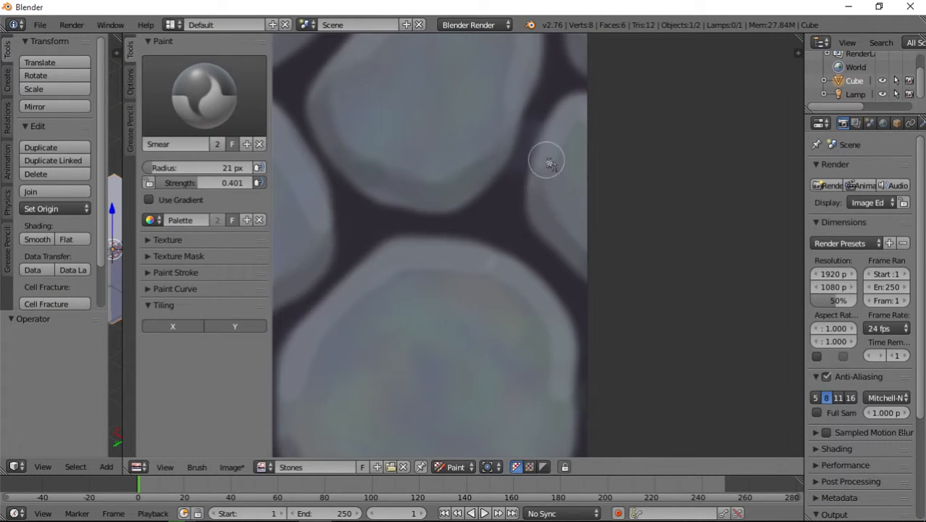
middle_drag(475, 247, 586, 216)
middle_drag(463, 277, 536, 120)
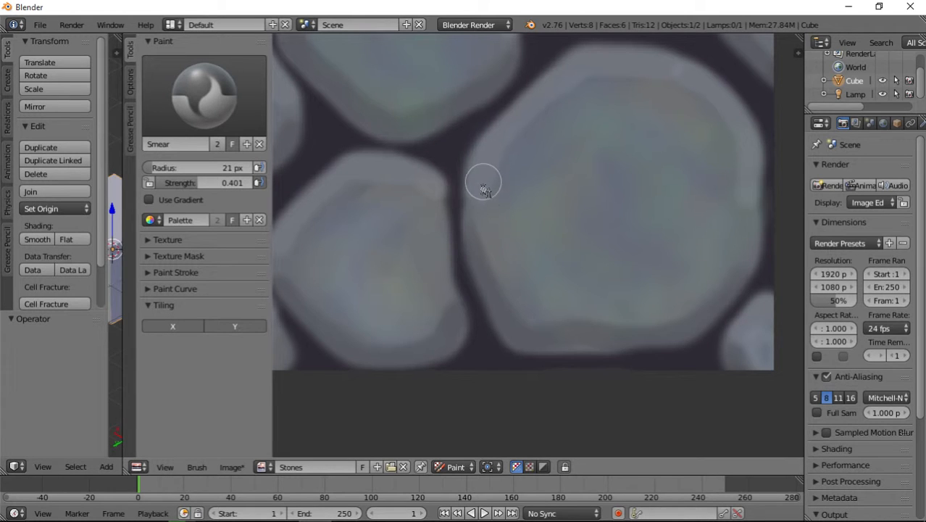
middle_drag(641, 239, 474, 217)
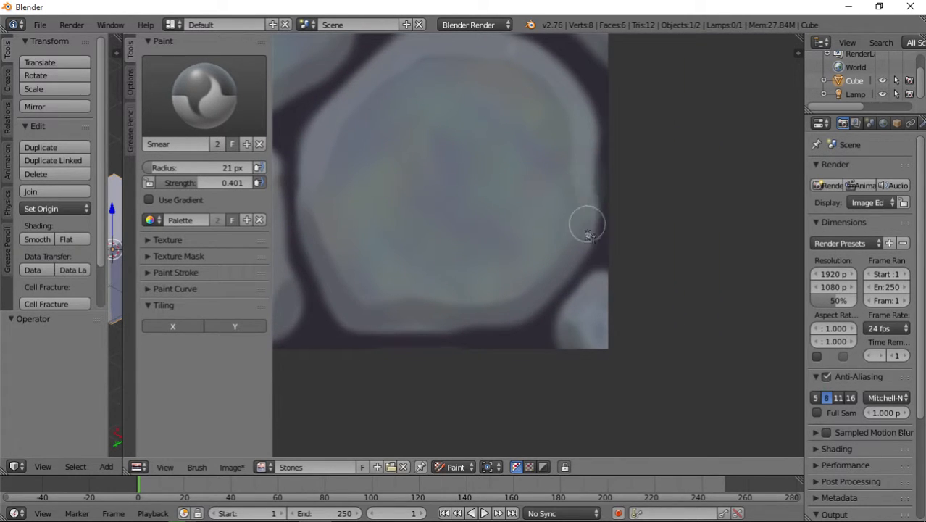
Smear the edge tones of the three bottom-row stones between the large lower-right stone and the image's left border
middle_drag(473, 205, 562, 182)
middle_drag(408, 205, 516, 204)
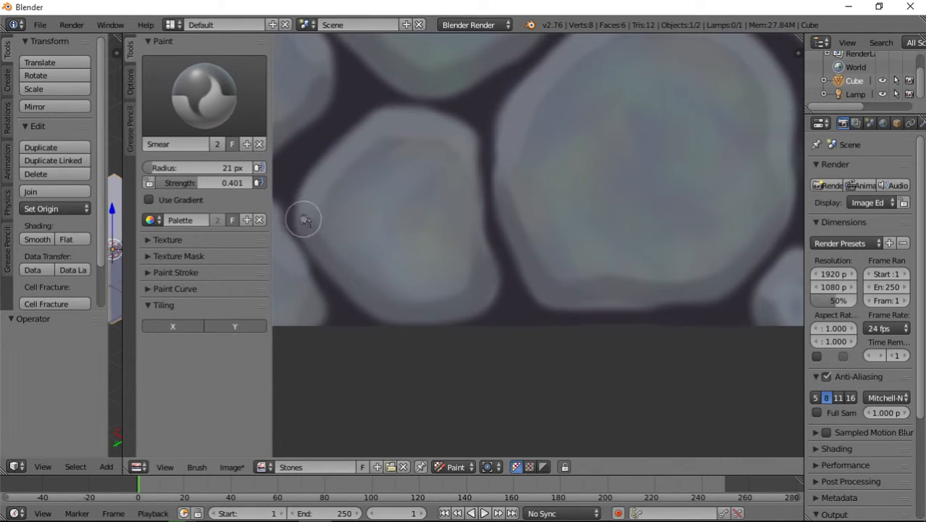
mouse_move(303, 217)
middle_down()
mouse_move(467, 272)
mouse_move(546, 262)
middle_up()
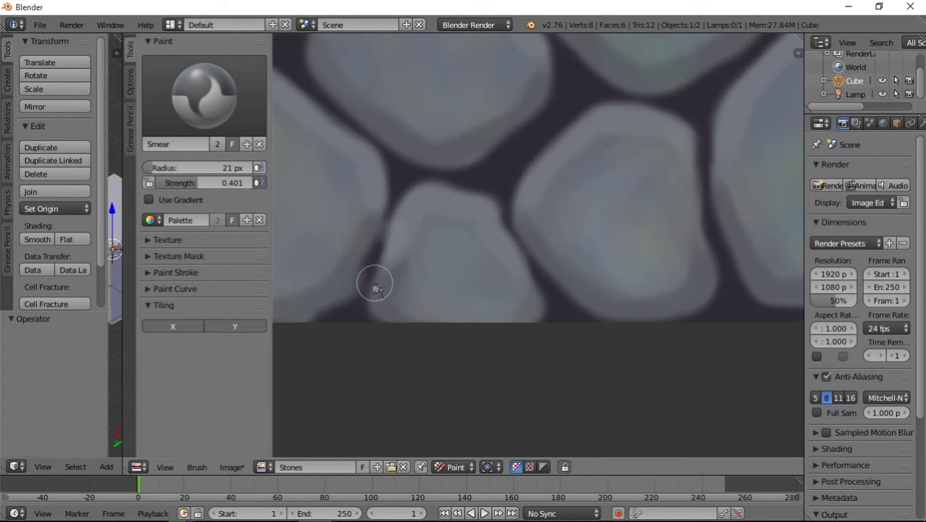
middle_drag(434, 262, 573, 255)
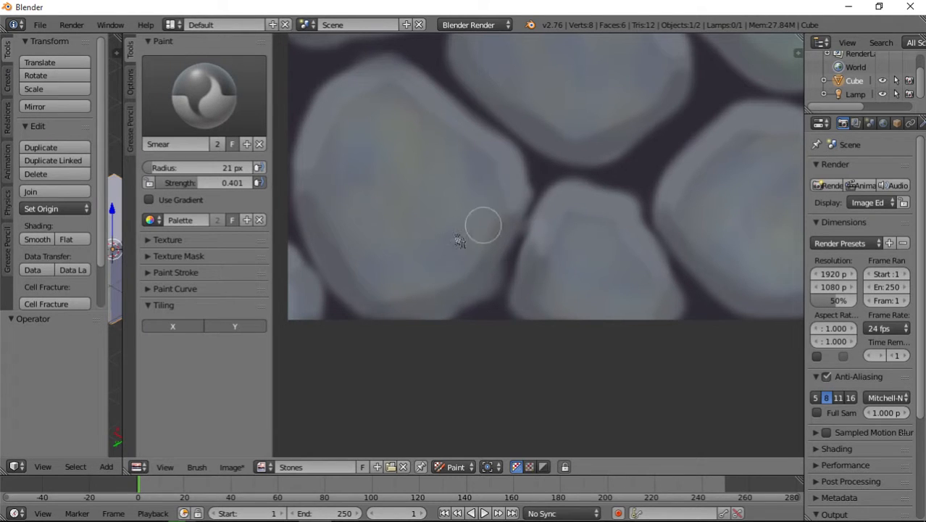
middle_drag(482, 224, 539, 233)
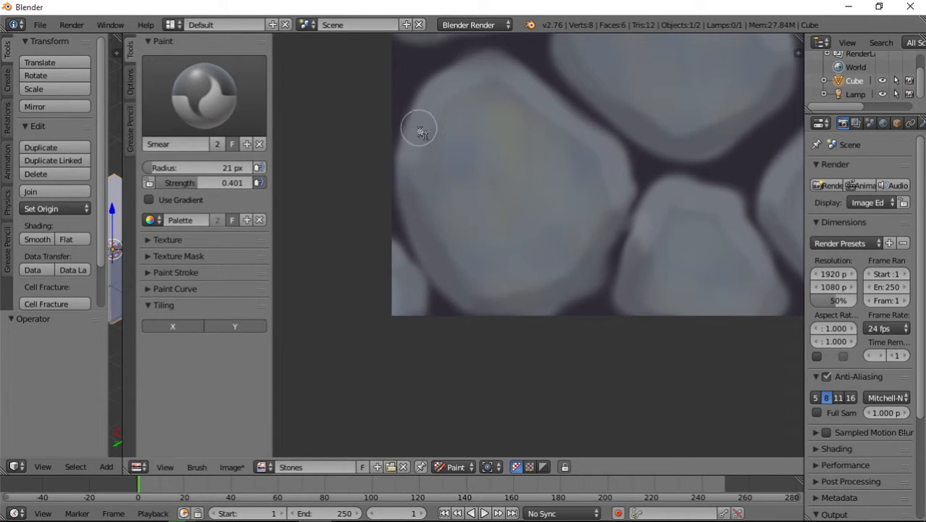
Smear the edge tones on the lower left-border stone and the stone diagonally below it, then check the whole texture
mouse_move(485, 121)
middle_down()
mouse_move(499, 147)
mouse_move(488, 281)
middle_up()
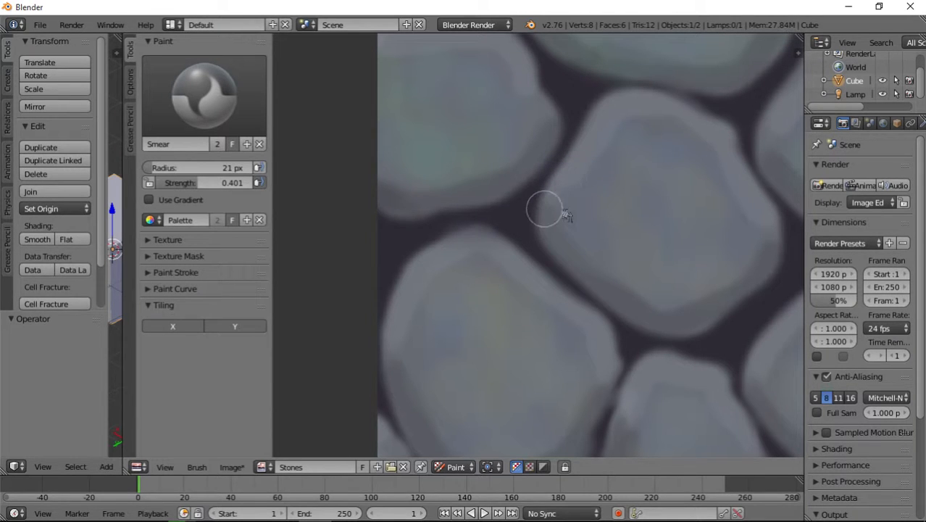
middle_drag(654, 227, 513, 240)
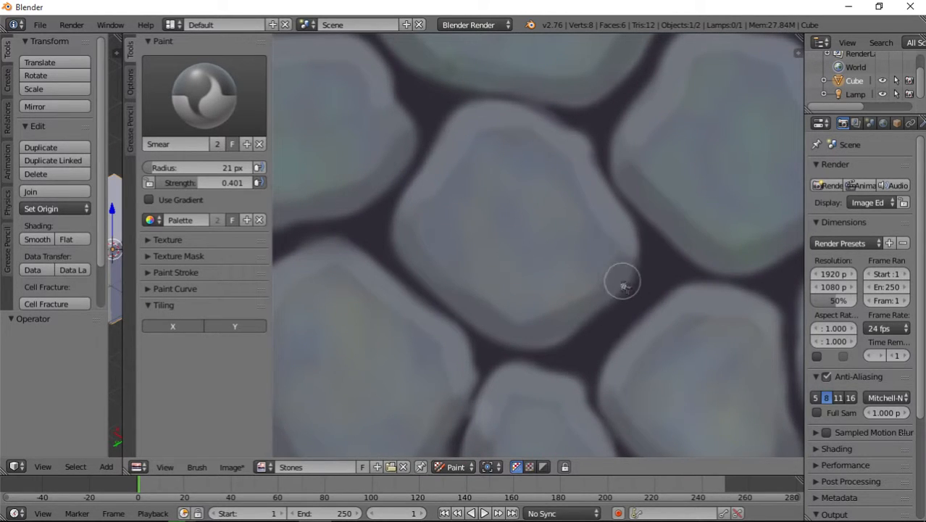
middle_drag(426, 219, 556, 261)
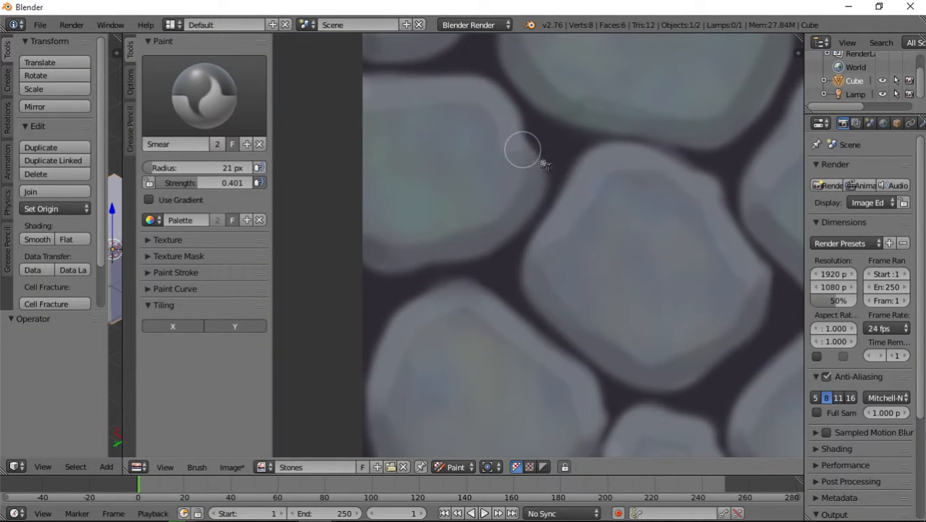
scroll(519, 337, down, 6)
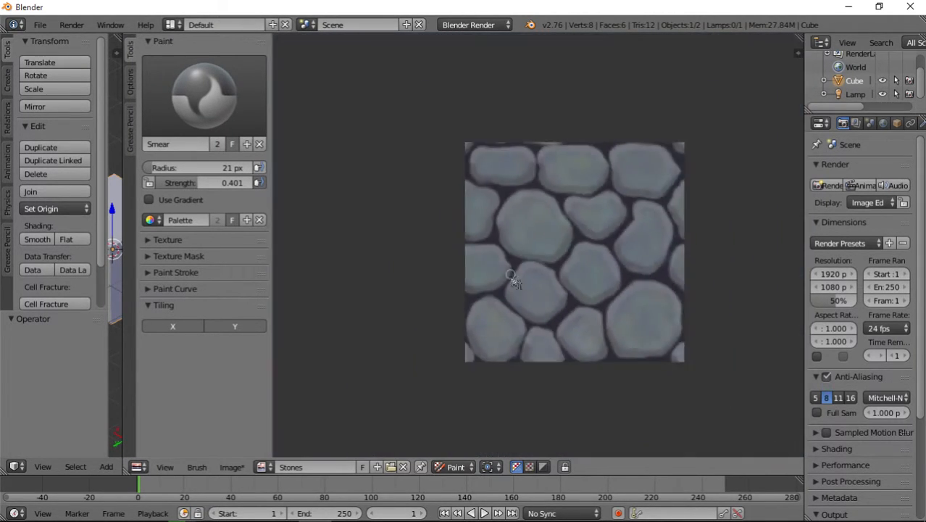
scroll(616, 313, up, 2)
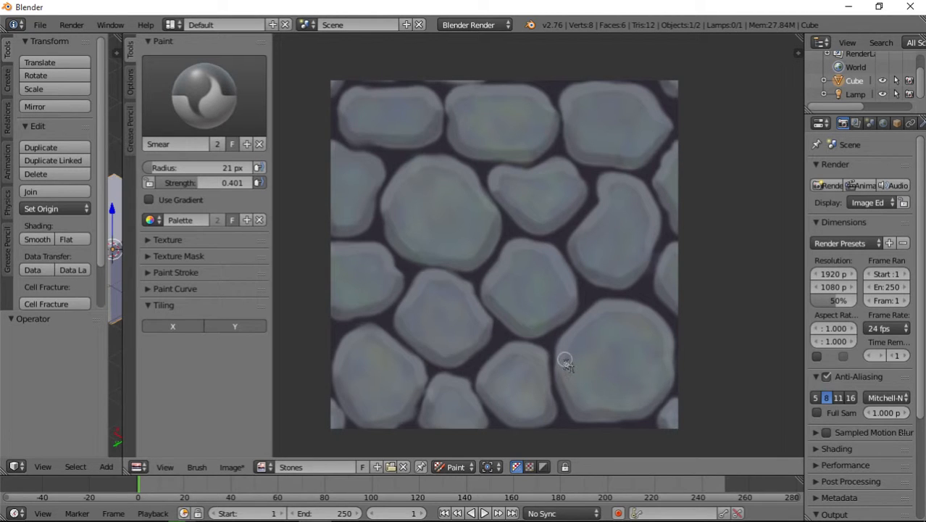
Switch to the TexDraw brush and set its radius to 6 px
click(205, 95)
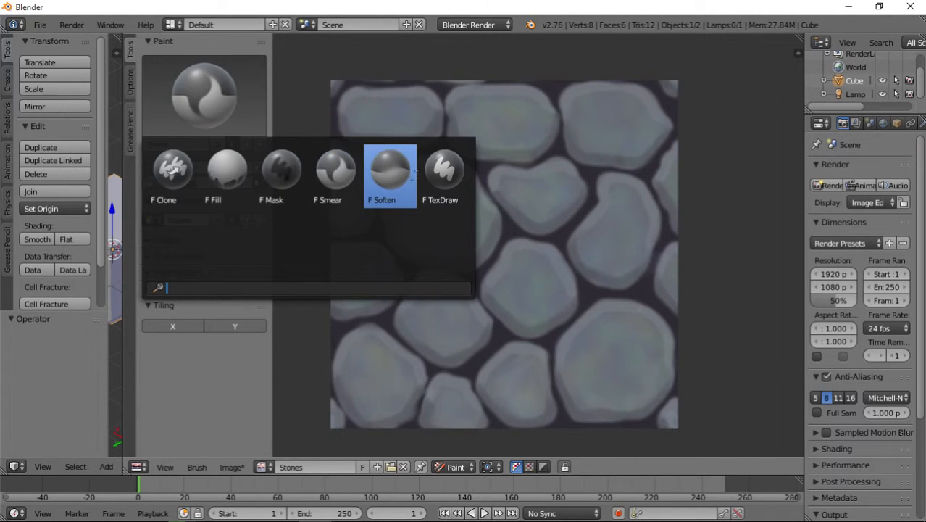
click(442, 177)
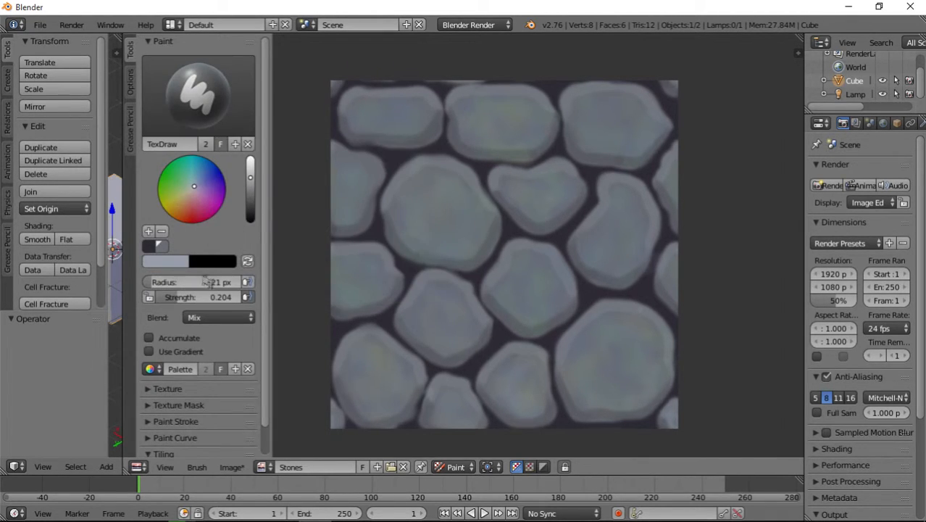
drag(205, 282, 193, 281)
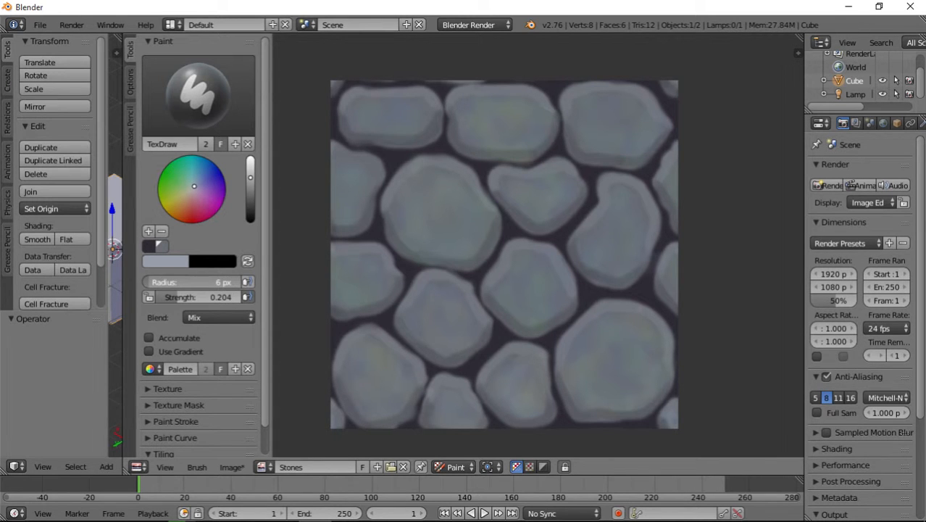
Try painting a thin light line along the lower-right inner edge of the stone between the kidney-shaped and bottom-row stones
scroll(419, 337, up, 4)
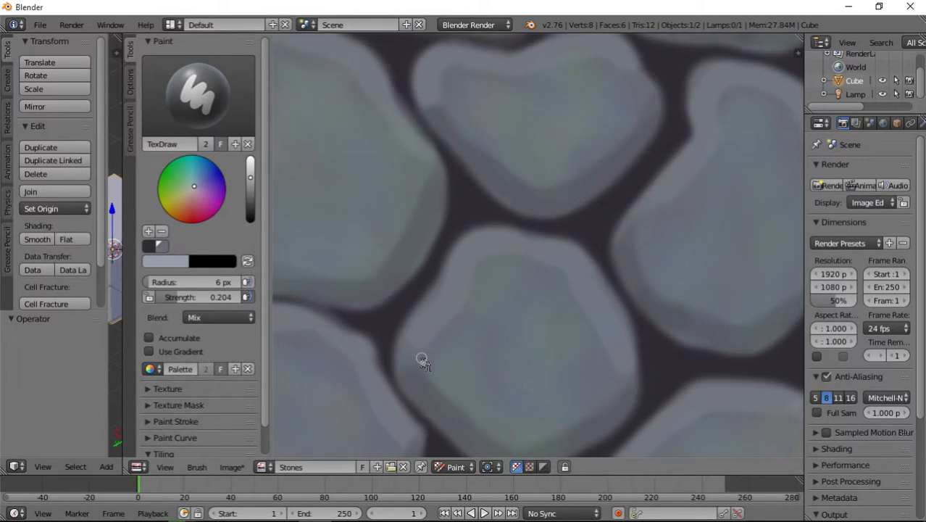
middle_drag(422, 359, 422, 189)
scroll(494, 266, up, 4)
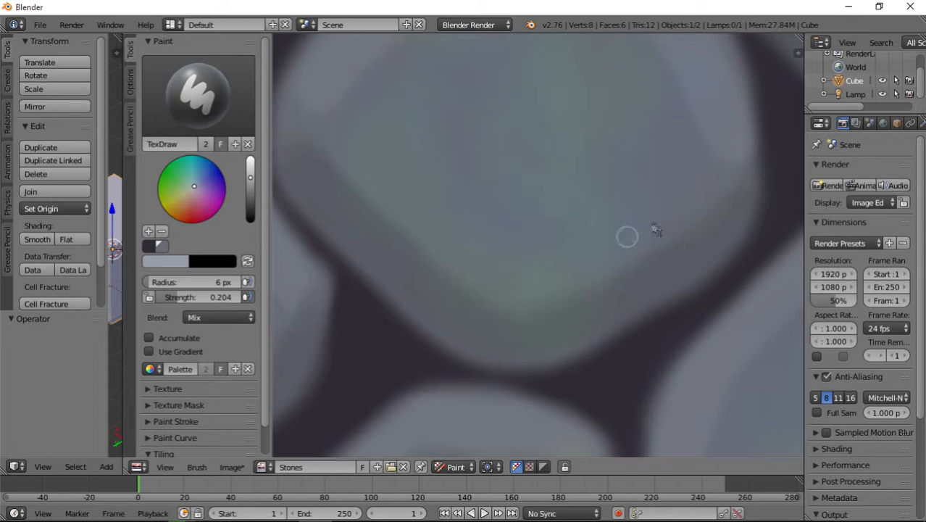
scroll(648, 245, down, 6)
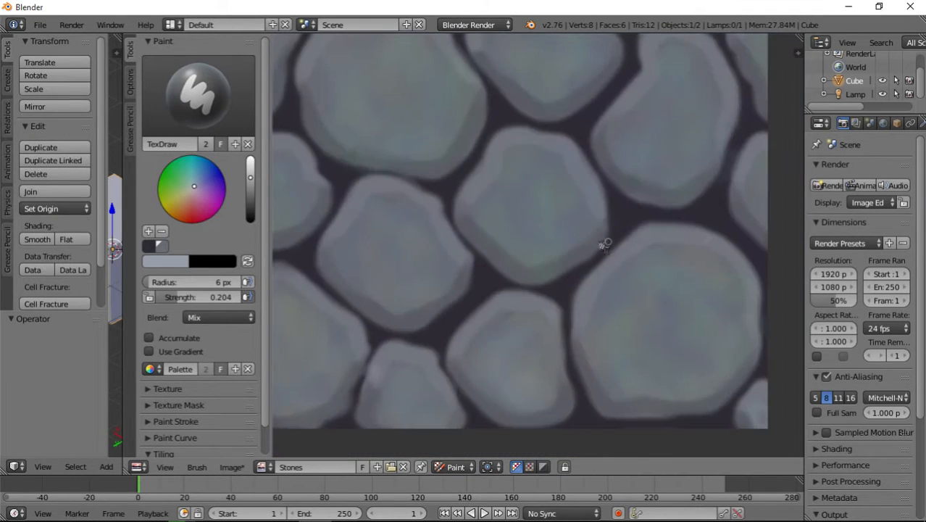
middle_drag(488, 140, 476, 237)
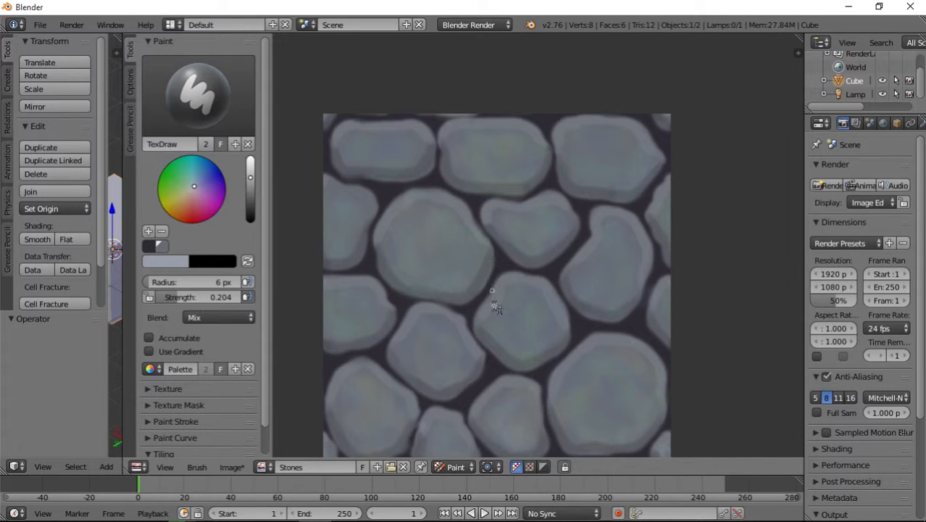
scroll(469, 372, up, 6)
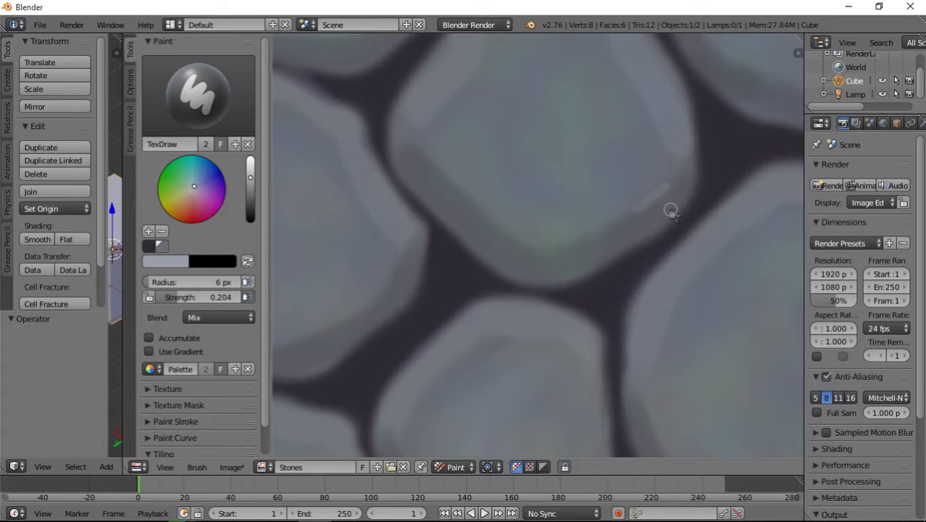
Set the brush strength to 0.136 and try thin light facet lines along the same stone's lower edge
drag(205, 297, 200, 297)
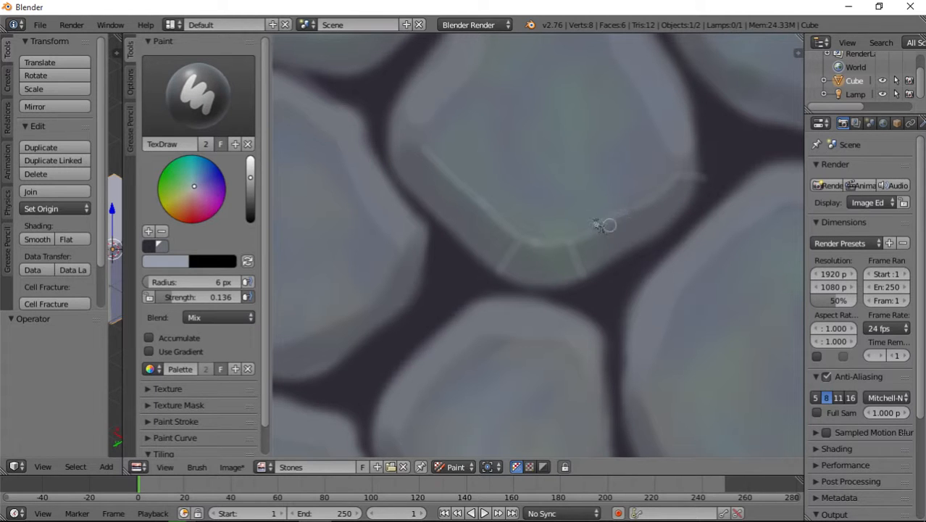
scroll(559, 177, down, 6)
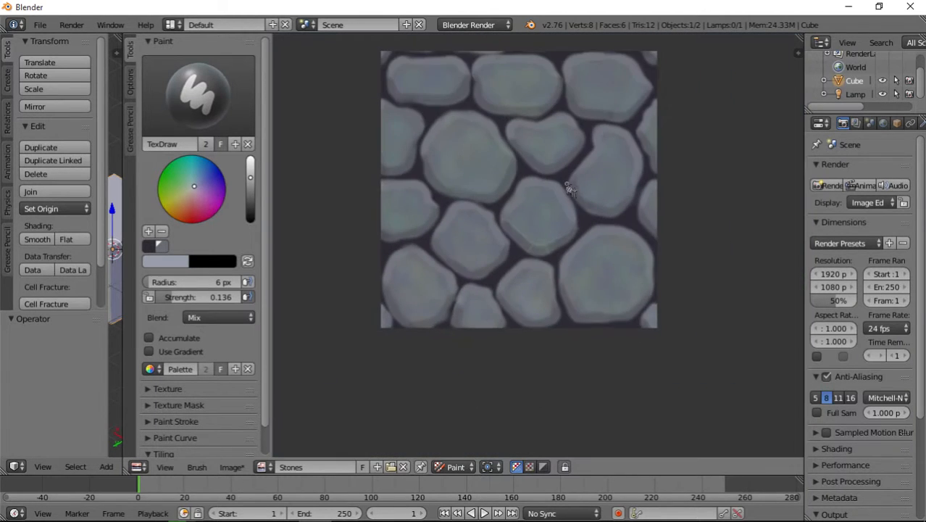
scroll(558, 286, up, 6)
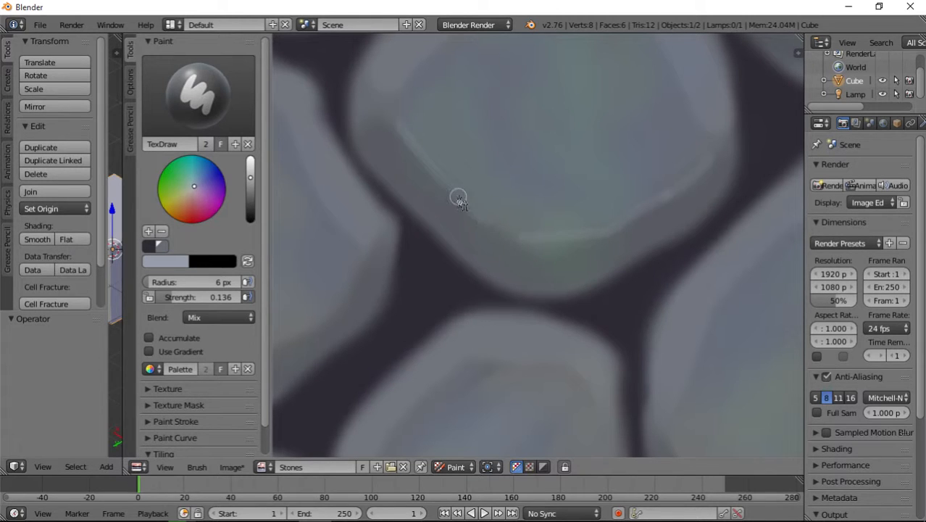
drag(520, 243, 498, 289)
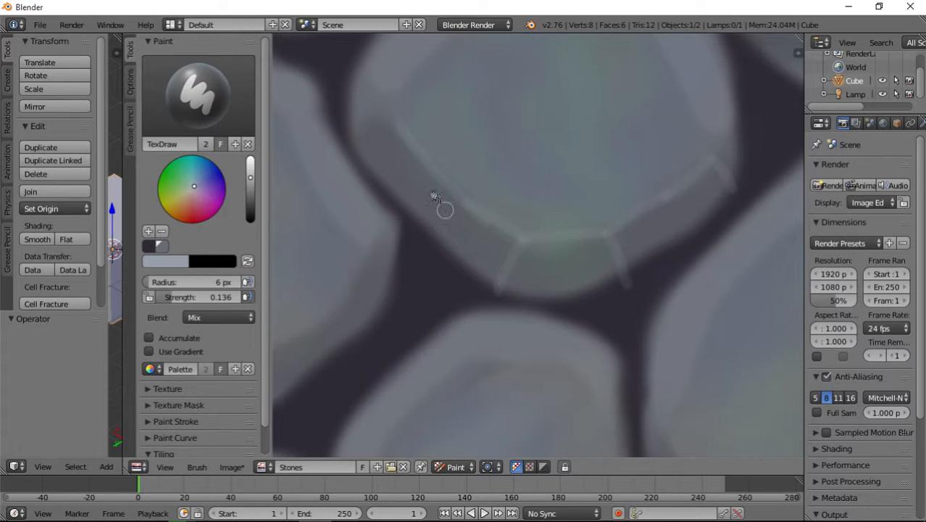
scroll(563, 209, down, 7)
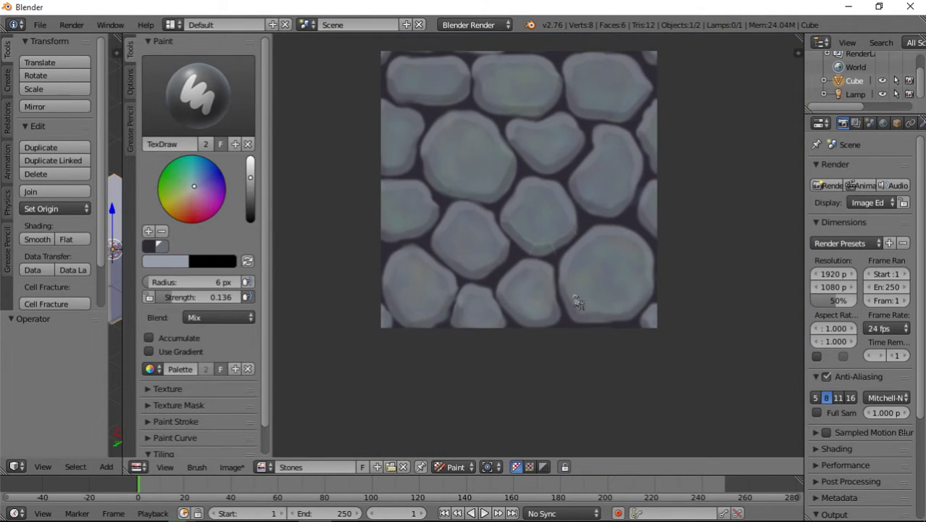
scroll(571, 304, up, 1)
scroll(561, 277, down, 1)
scroll(539, 291, up, 4)
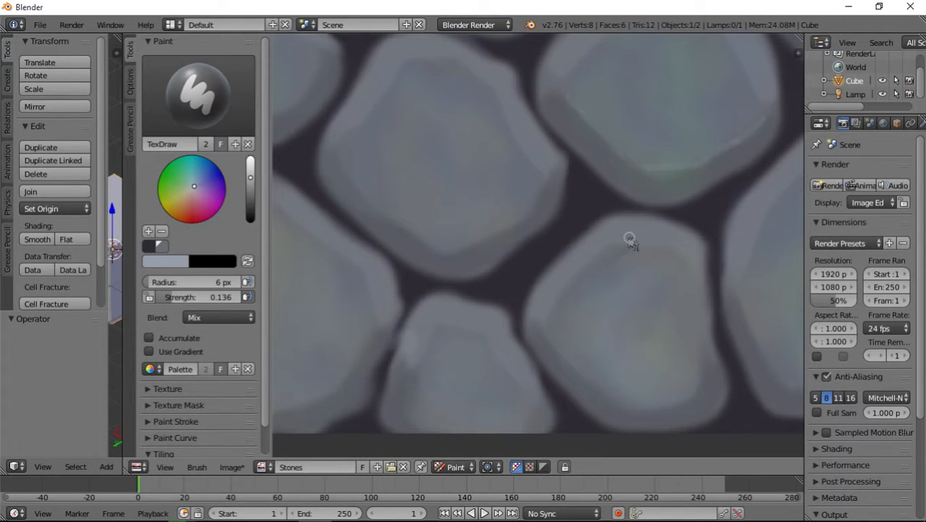
middle_drag(702, 173, 535, 281)
Set the TexDraw brush radius to 17 px, darken the paint colour to nearly black and shade the same stone's lower edge
click(183, 100)
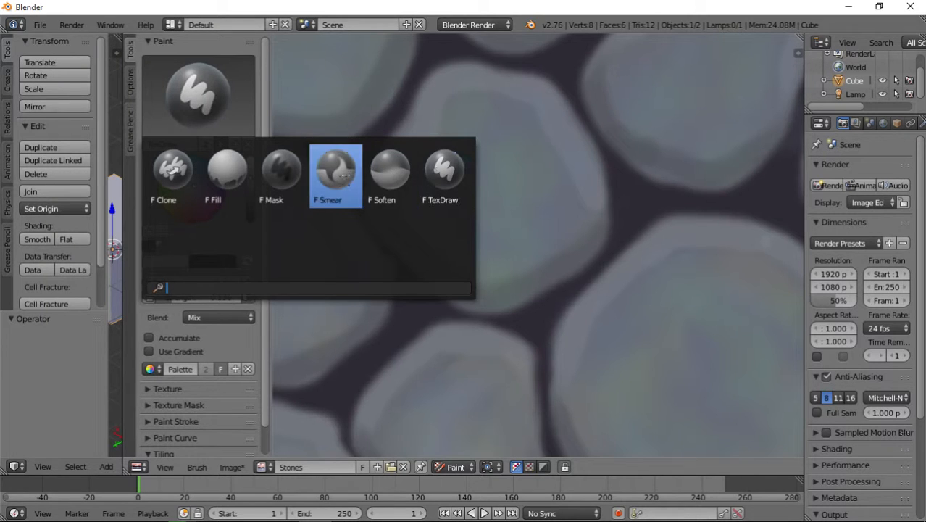
click(440, 171)
drag(201, 282, 216, 233)
click(250, 204)
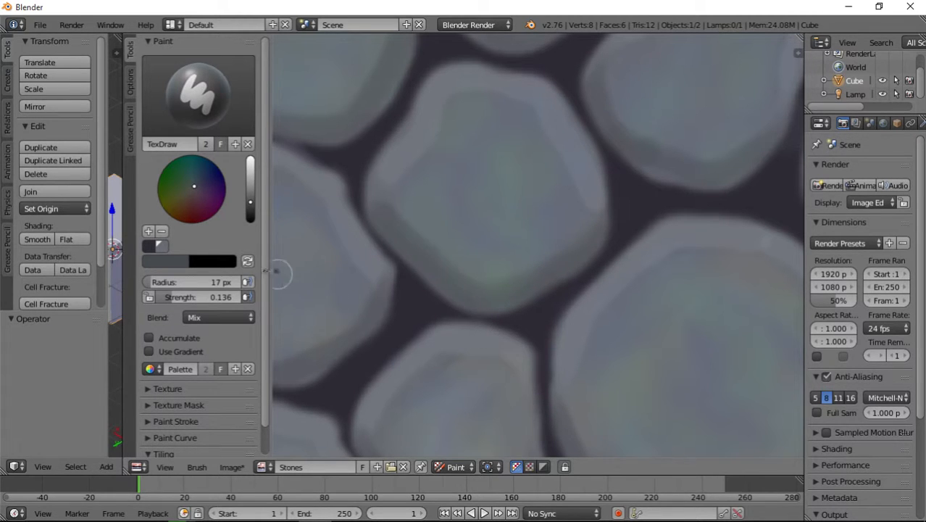
click(250, 213)
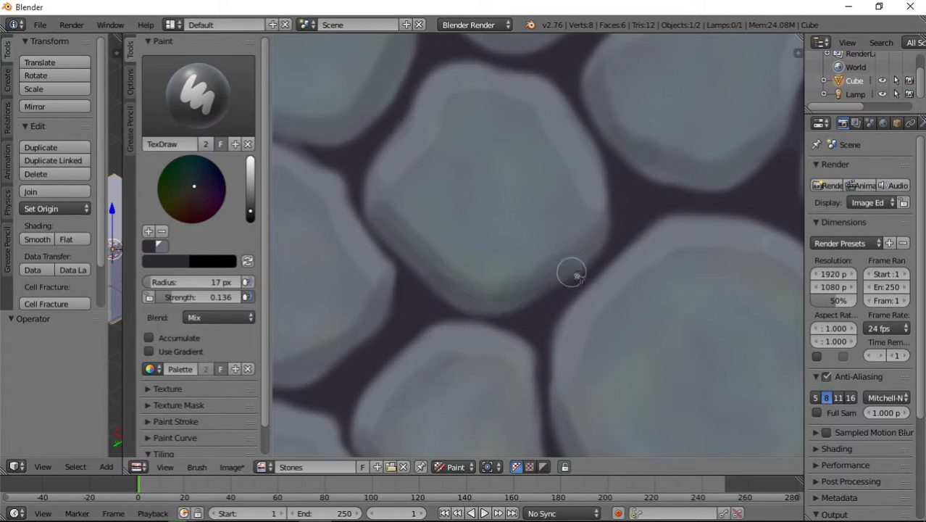
Darken the lower edges of the kidney-shaped stone and the bottom-row stones with the nearly black 17 px TexDraw brush
middle_drag(683, 206, 472, 299)
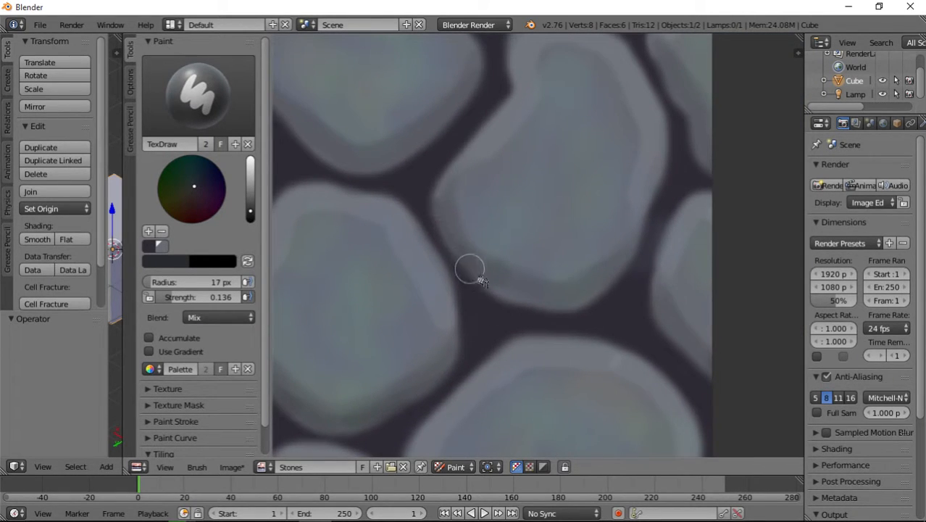
scroll(613, 326, down, 5)
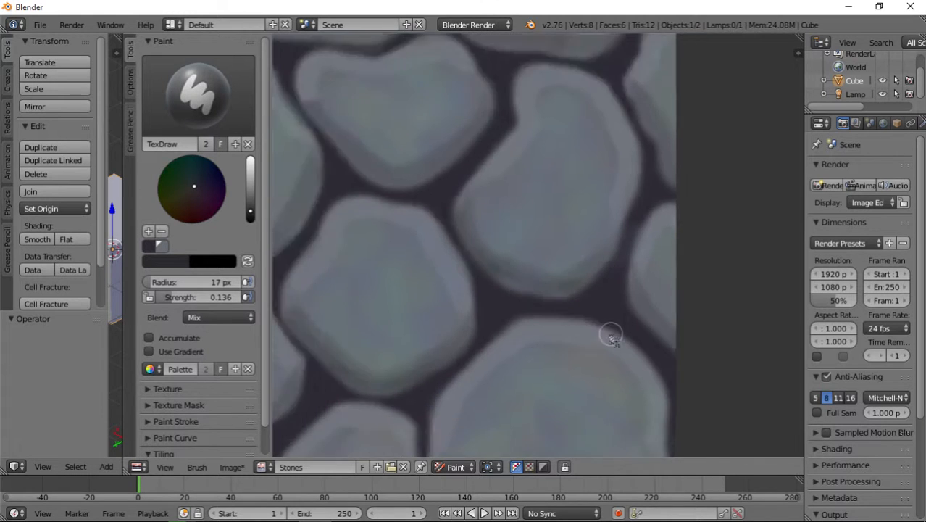
middle_drag(503, 375, 562, 227)
scroll(555, 310, up, 4)
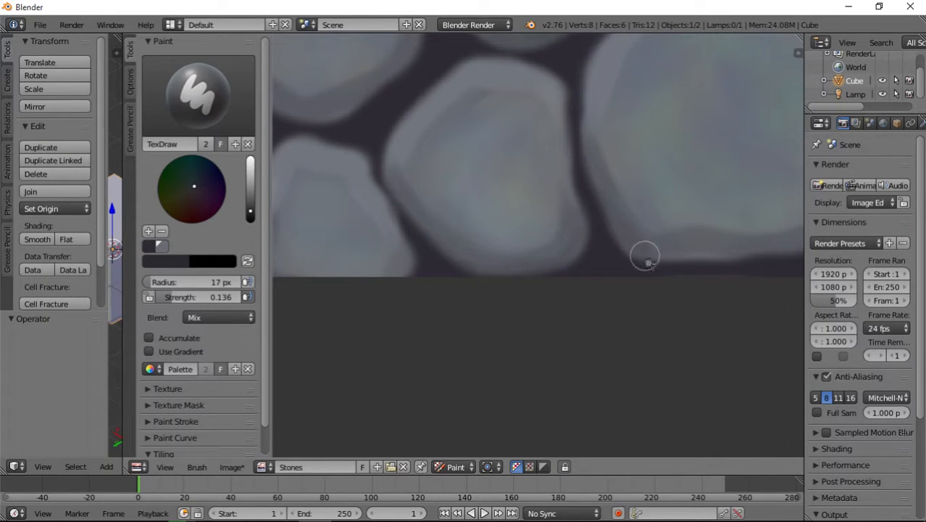
middle_drag(769, 257, 514, 239)
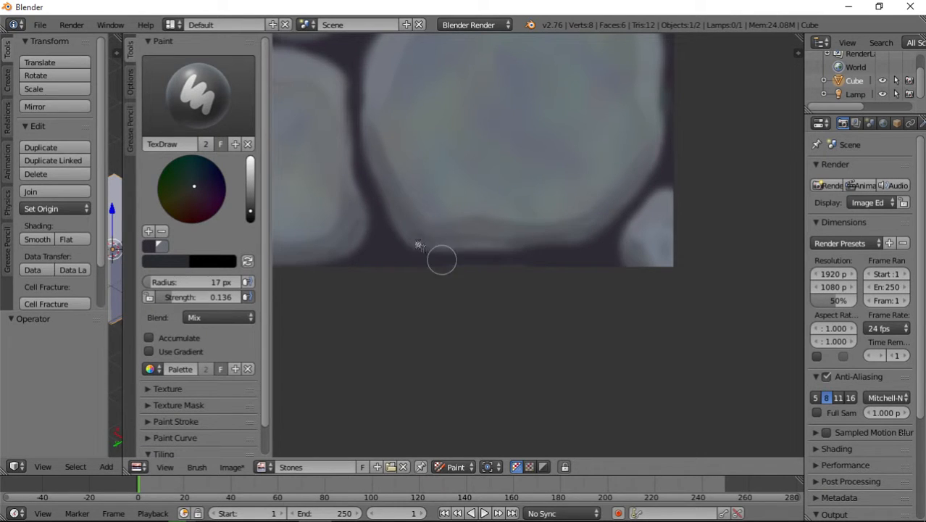
middle_drag(442, 260, 618, 272)
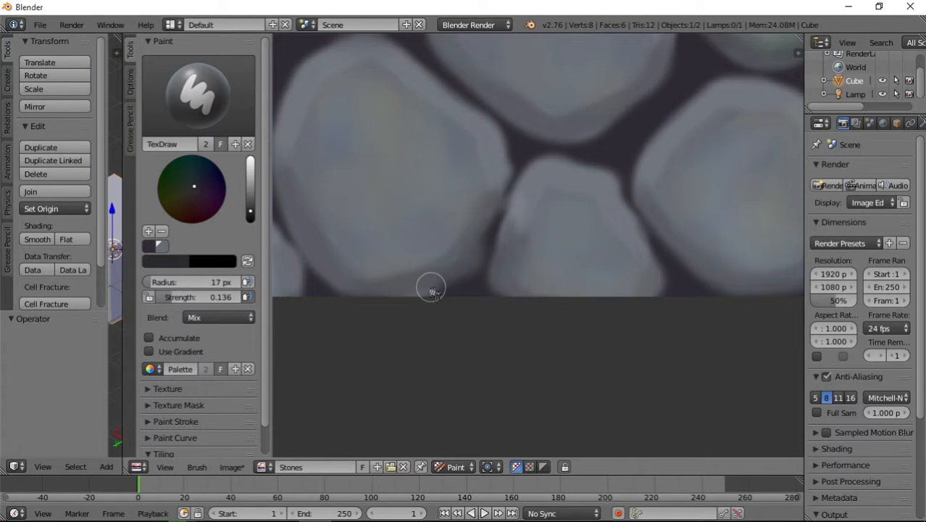
middle_drag(399, 307, 494, 308)
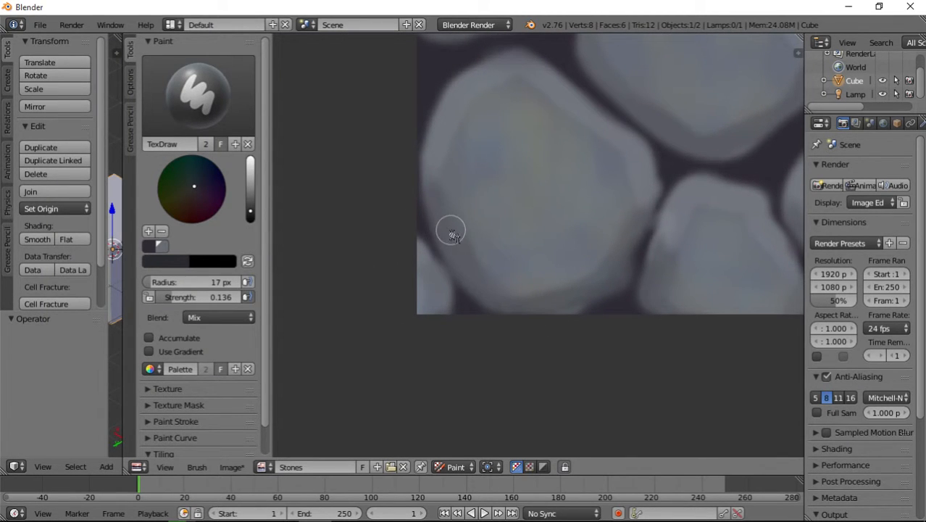
Shade the lower edges of the left-border stone above the bottom row and the angular stone beside it with the same dark brush
scroll(508, 311, up, 2)
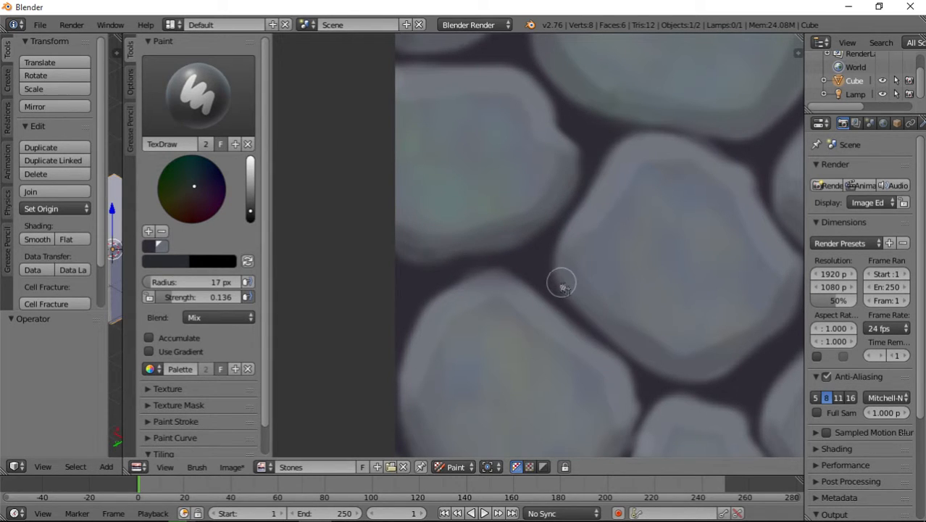
middle_drag(710, 375, 605, 364)
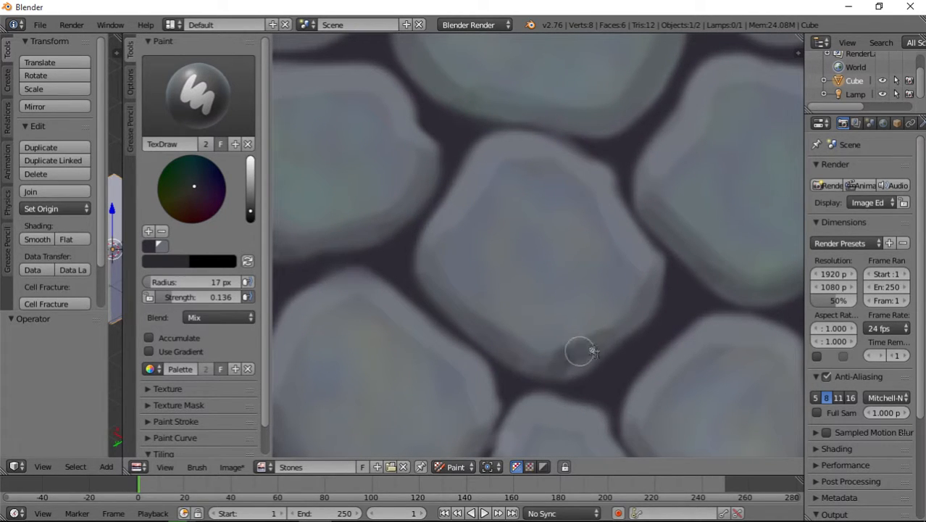
scroll(636, 361, down, 5)
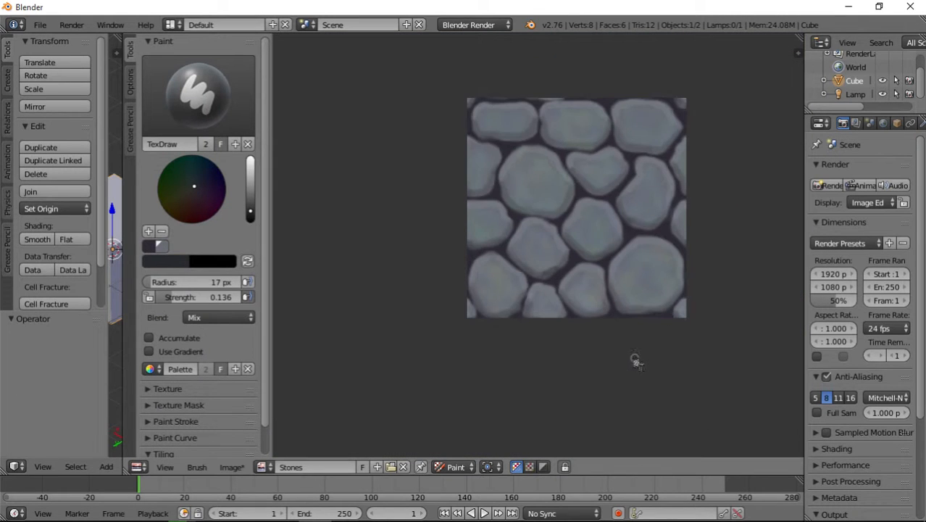
scroll(565, 281, up, 7)
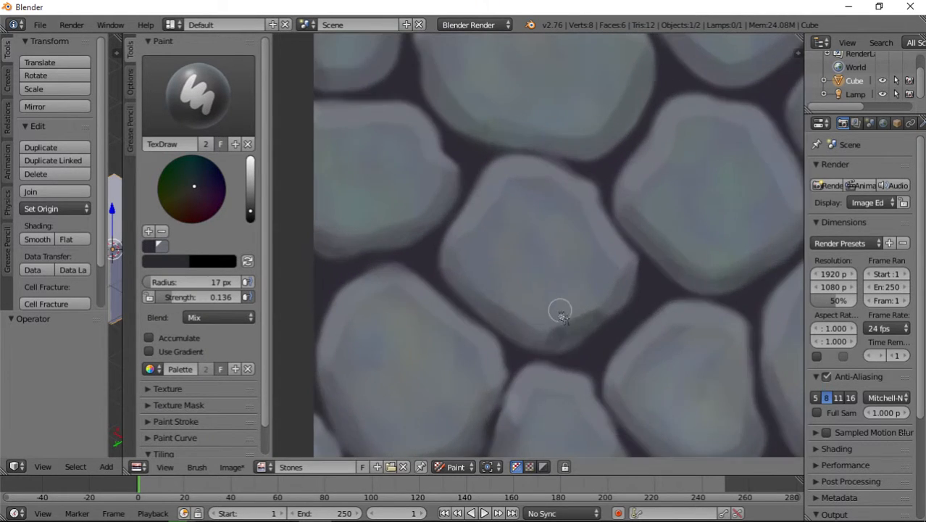
mouse_move(654, 349)
mouse_down()
mouse_move(685, 284)
mouse_move(634, 362)
mouse_move(545, 392)
mouse_move(475, 341)
mouse_move(453, 337)
mouse_up()
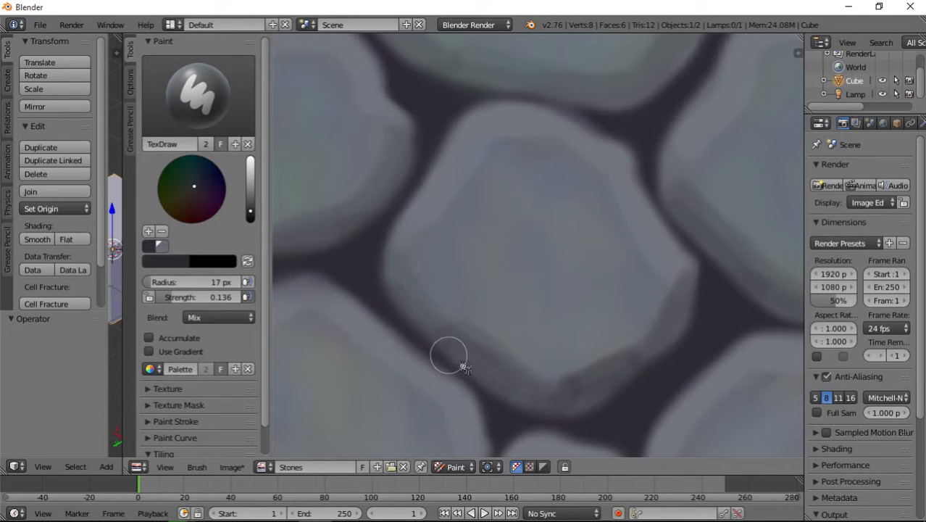
scroll(621, 340, down, 6)
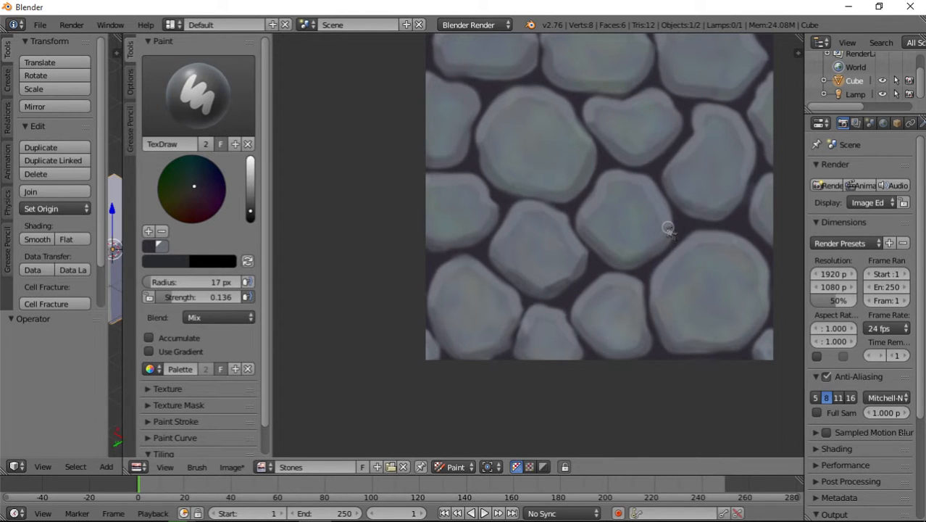
middle_drag(668, 229, 577, 296)
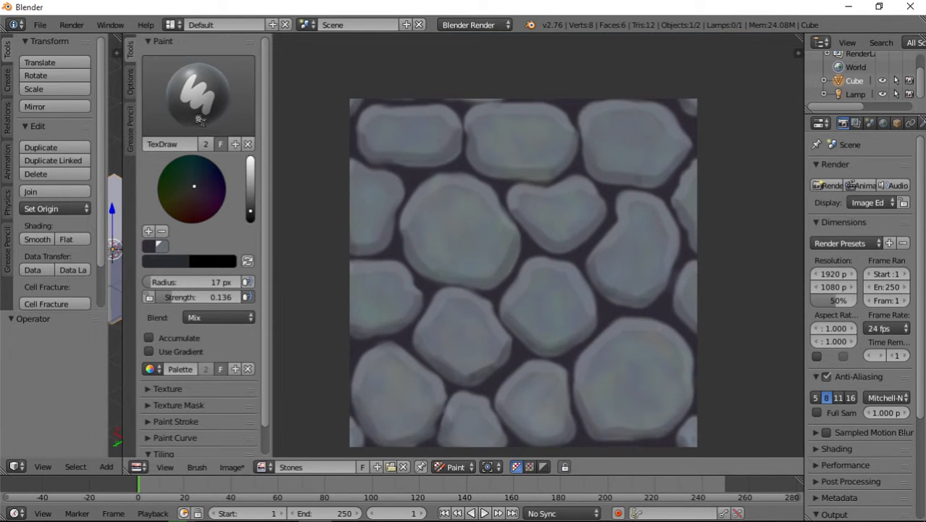
Lighten the paint colour to dark grey, set the brush radius to 57 px and strength to 0.127, and darken the stone faces unevenly
drag(251, 209, 250, 203)
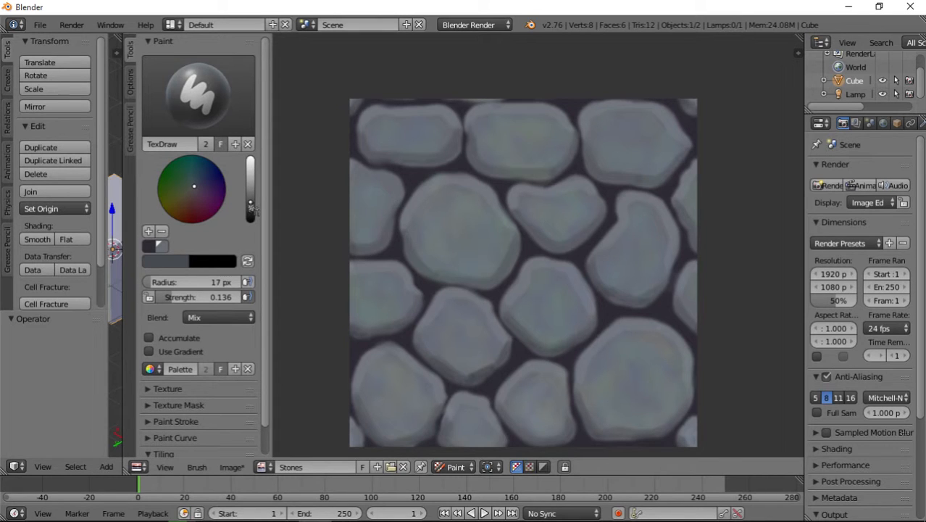
drag(183, 301, 171, 285)
drag(382, 146, 441, 138)
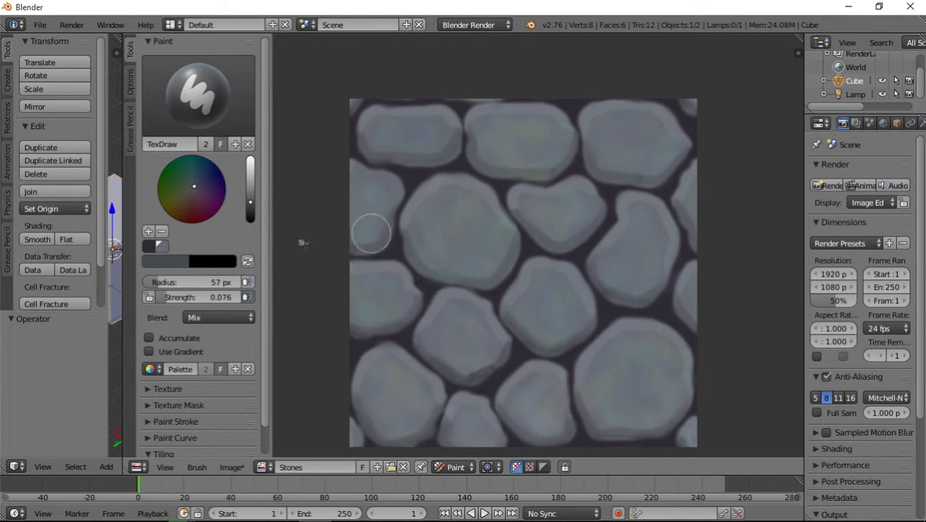
drag(196, 300, 200, 300)
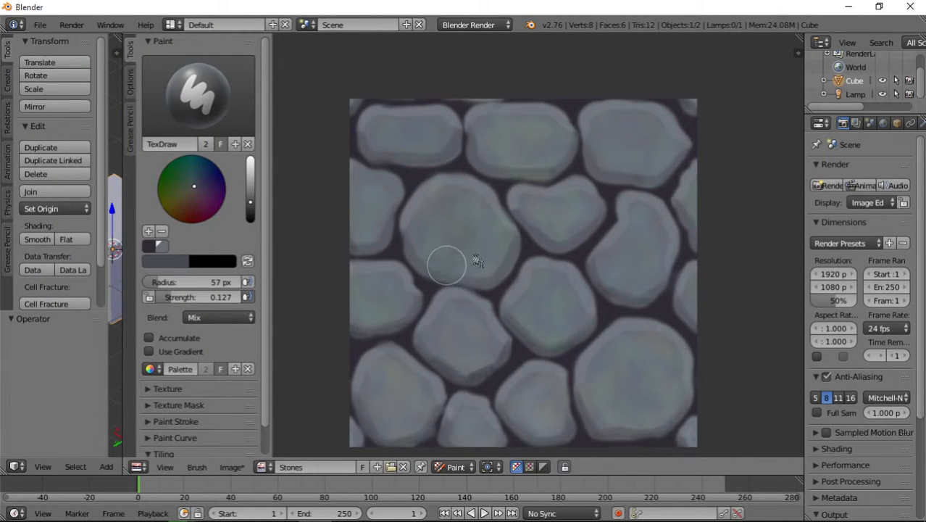
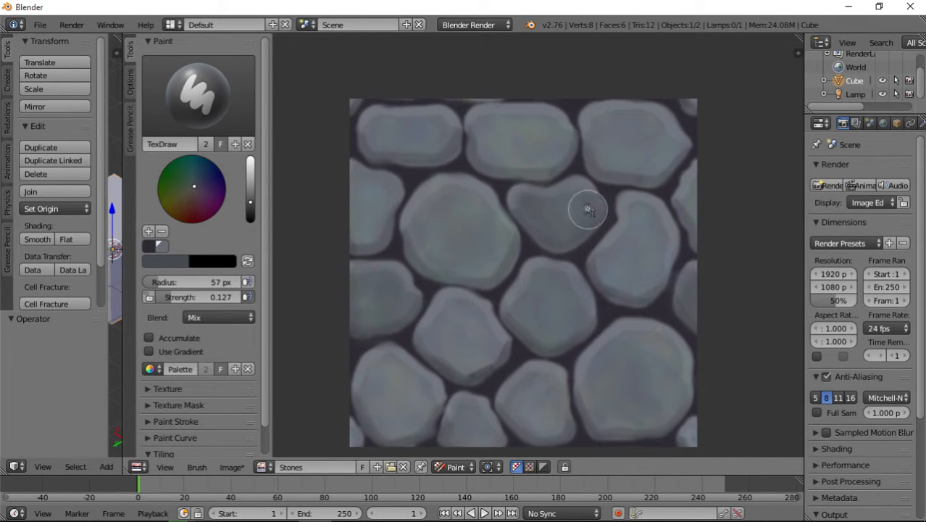
Set the brush strength to 0.153 and darken the faces of the heart-shaped stone and the middle top-row stone
scroll(592, 313, down, 3)
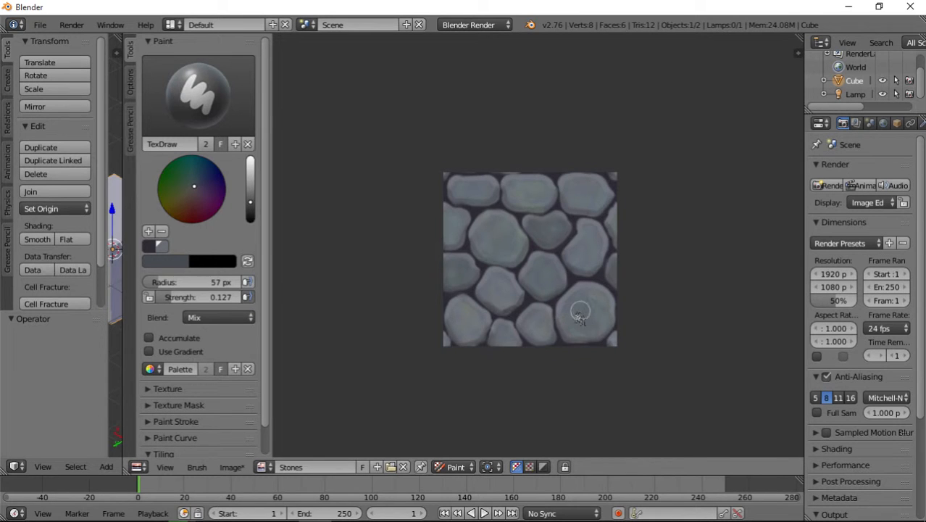
scroll(580, 315, up, 3)
drag(218, 297, 232, 297)
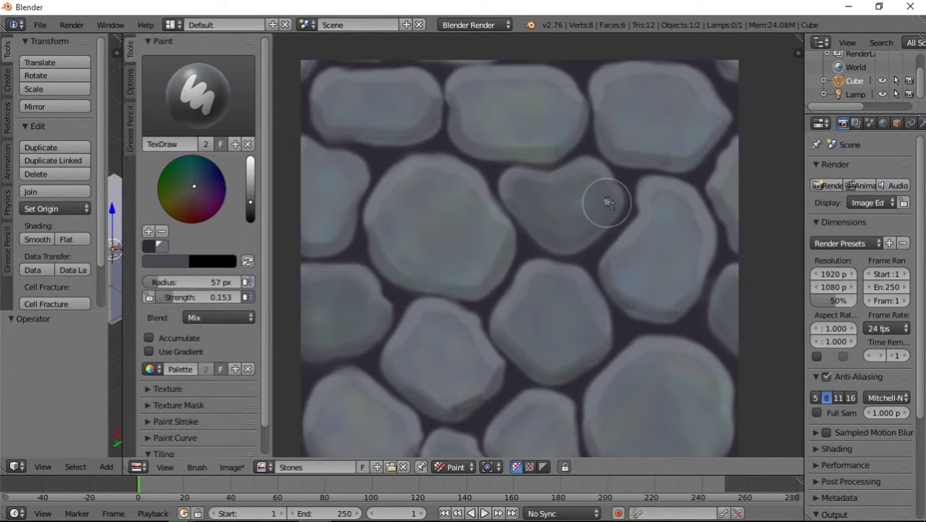
scroll(512, 251, down, 2)
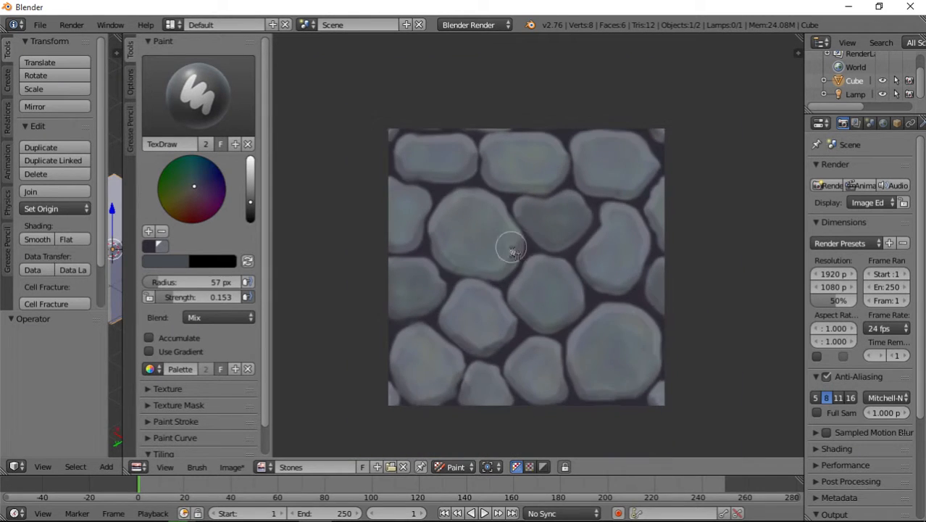
scroll(512, 252, down, 1)
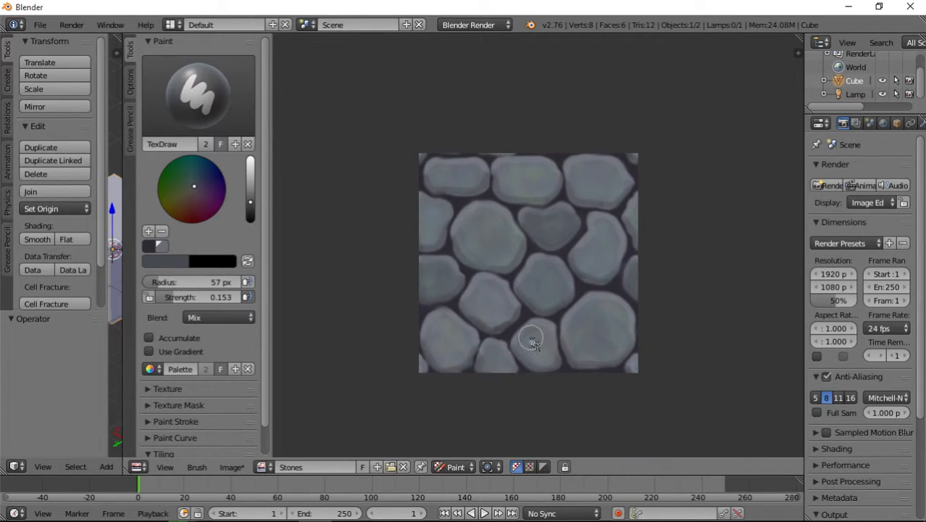
scroll(533, 342, up, 3)
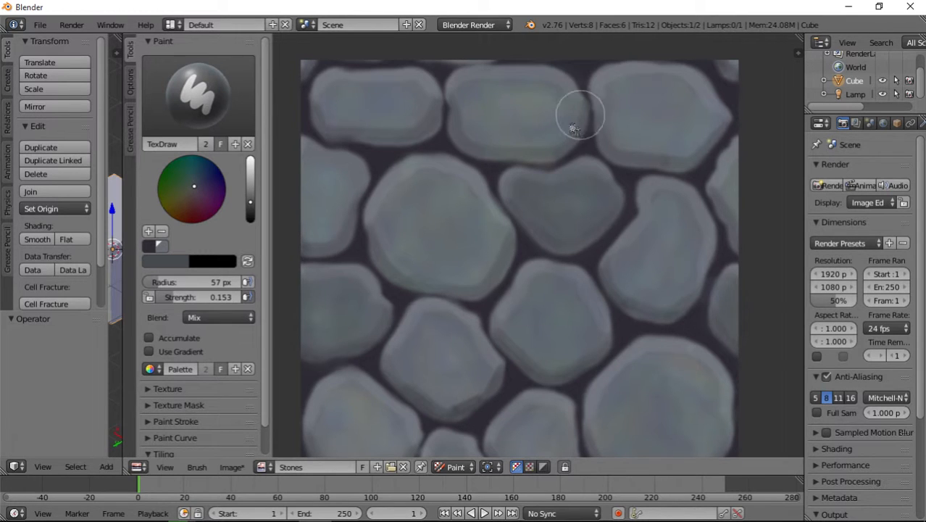
scroll(588, 272, down, 4)
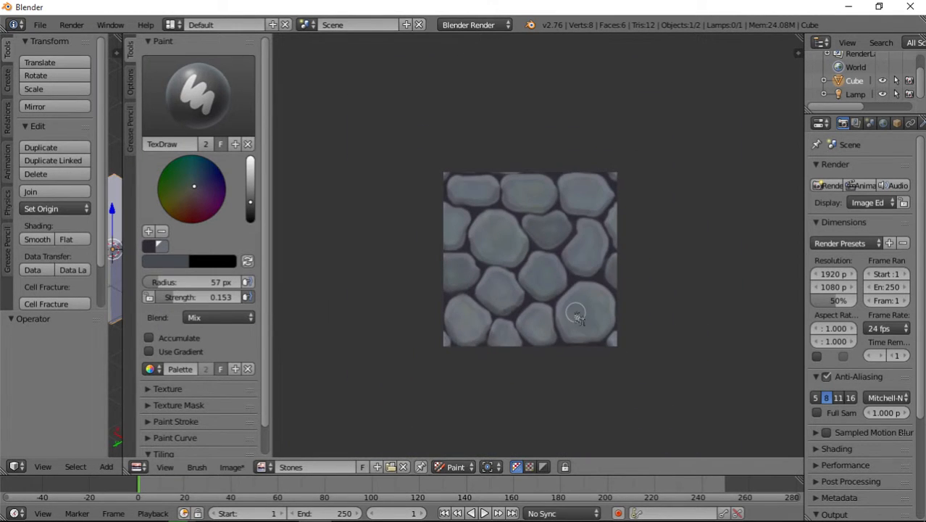
scroll(577, 318, up, 4)
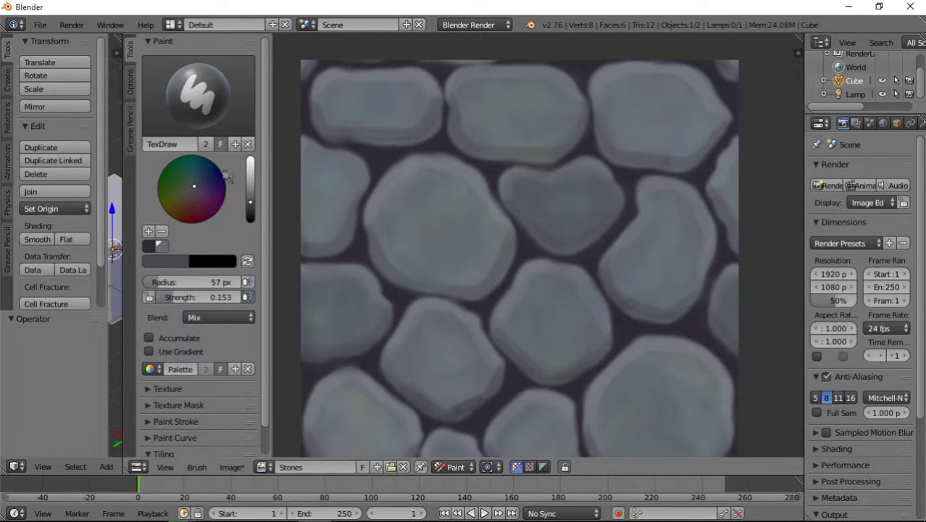
Brighten the paint colour to light blue-grey and paint soft highlights on the faces of the top-row, large round, heart-shaped, kidney-shaped and central stones
drag(250, 195, 249, 184)
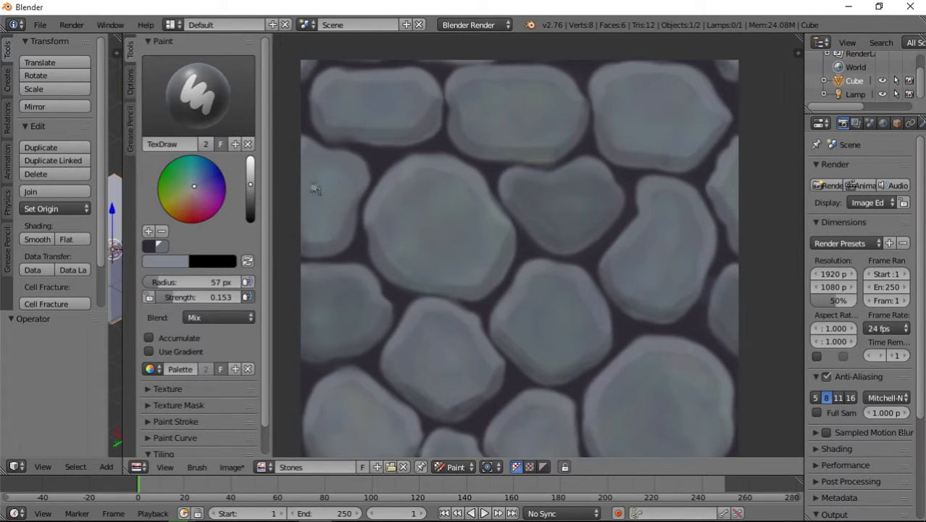
mouse_move(476, 99)
mouse_down()
mouse_move(513, 95)
mouse_move(538, 111)
mouse_move(498, 110)
mouse_move(507, 137)
mouse_move(540, 109)
mouse_move(494, 98)
mouse_up()
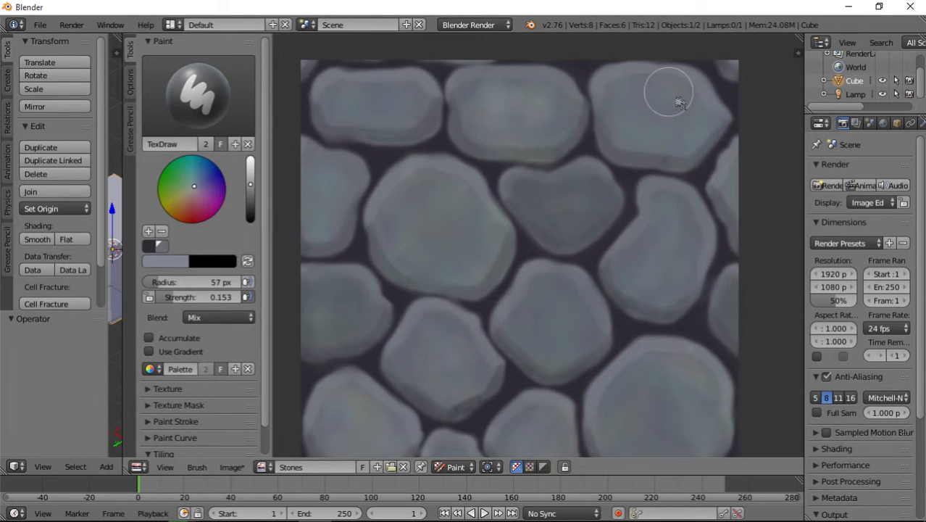
scroll(490, 310, down, 5)
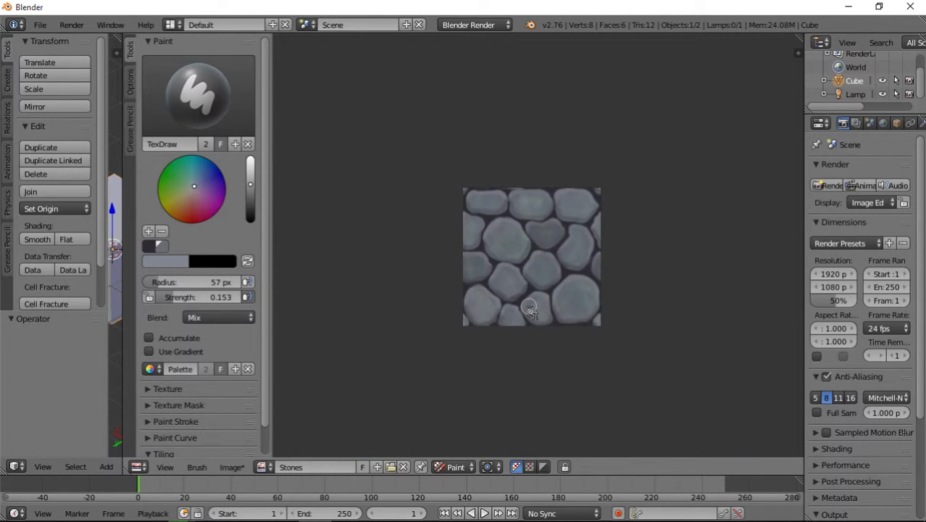
scroll(530, 308, up, 5)
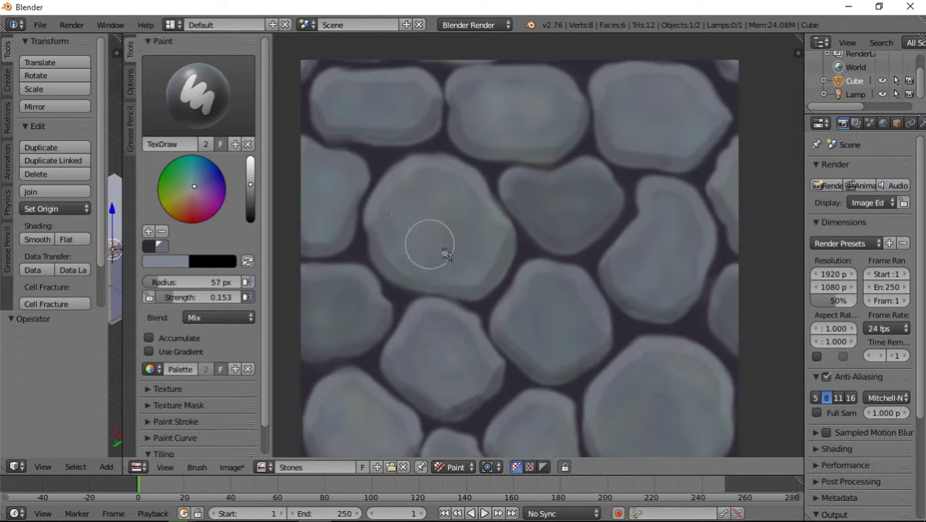
mouse_move(446, 254)
mouse_down()
mouse_move(466, 221)
mouse_move(439, 190)
mouse_move(437, 206)
mouse_move(474, 263)
mouse_up()
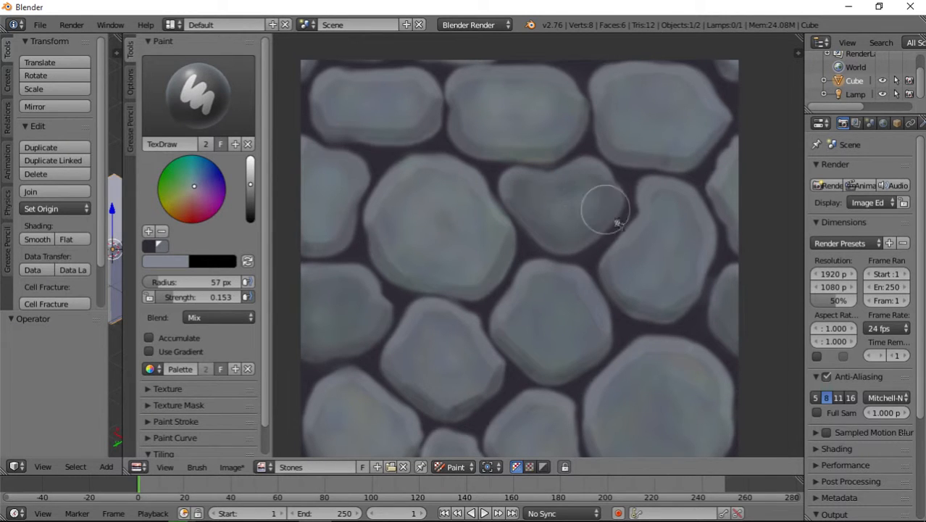
mouse_move(656, 228)
mouse_down()
mouse_move(674, 220)
mouse_move(645, 247)
mouse_move(659, 276)
mouse_up()
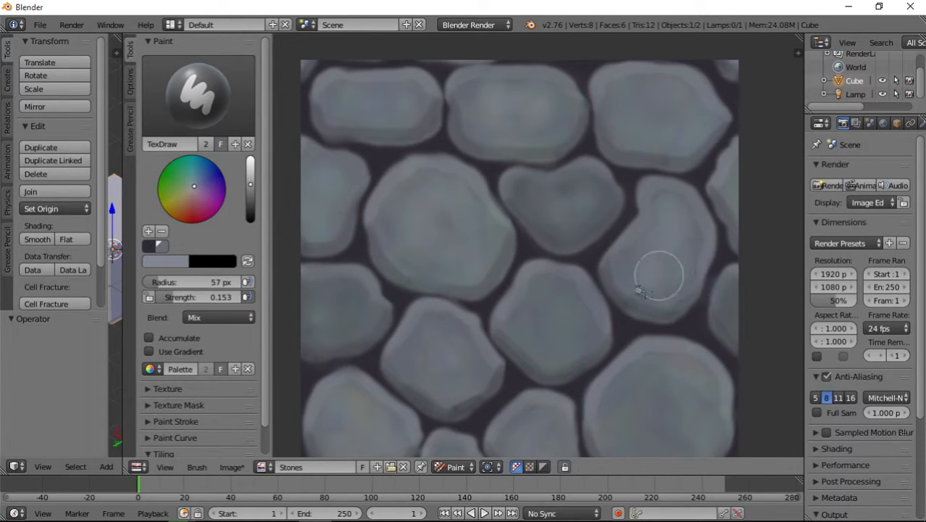
mouse_move(572, 302)
mouse_down()
mouse_move(548, 290)
mouse_move(543, 308)
mouse_move(573, 334)
mouse_up()
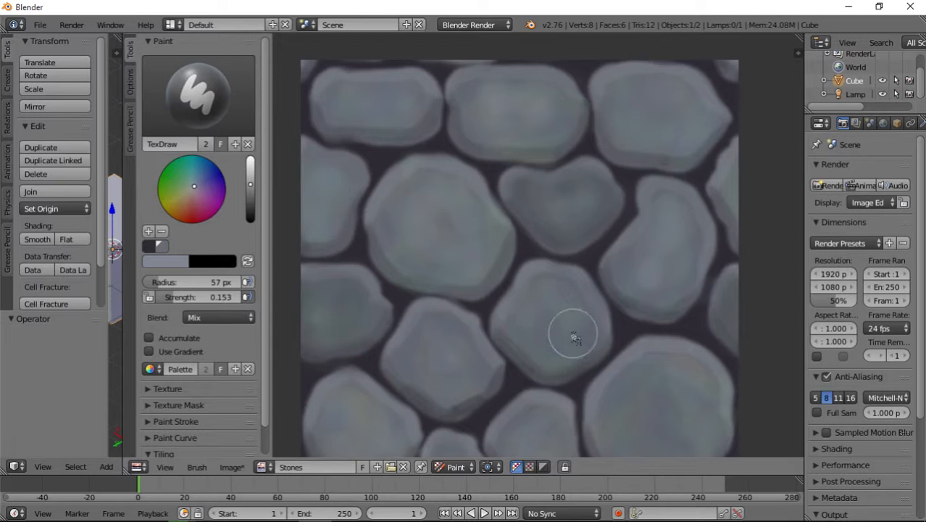
Paint soft light blue-grey highlights on the faces of the bottom-row stones, including the large stone in the lower-right corner of the texture
middle_drag(573, 337, 485, 242)
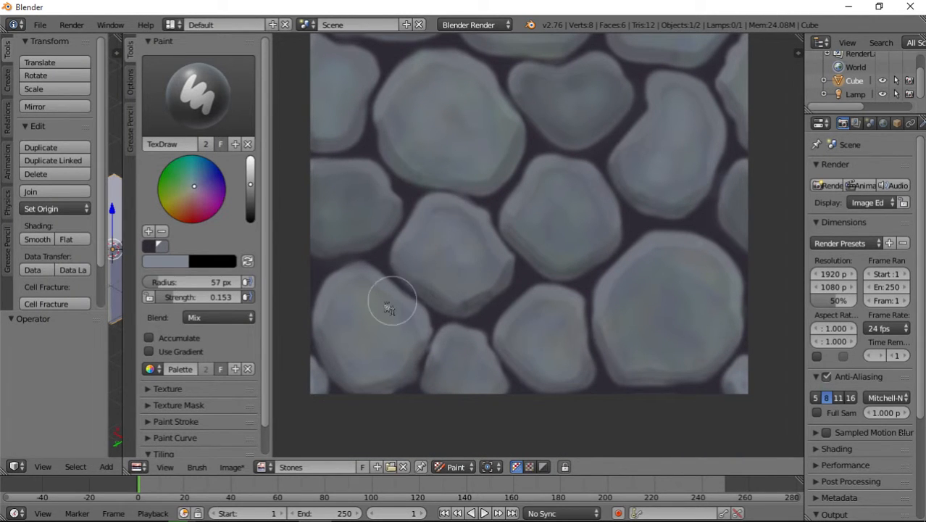
mouse_move(388, 308)
mouse_down()
mouse_move(355, 339)
mouse_move(403, 332)
mouse_up()
drag(448, 354, 476, 367)
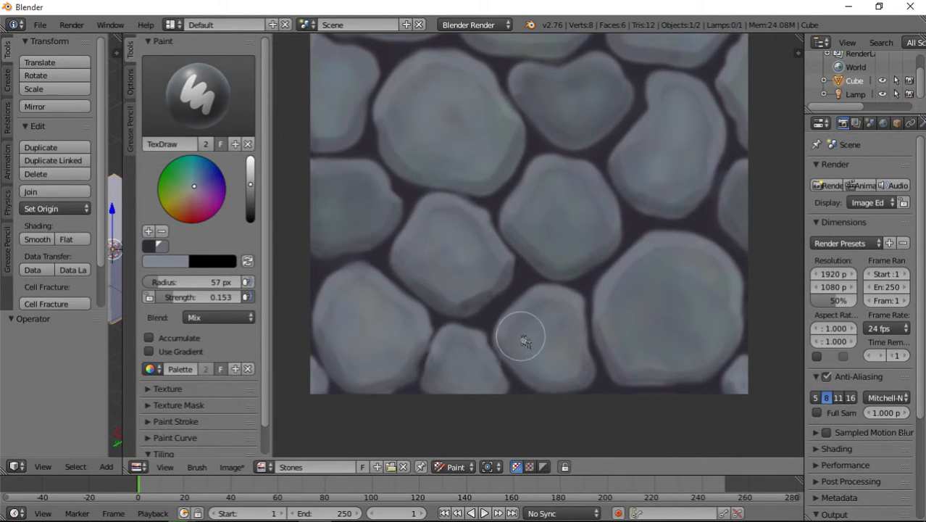
mouse_move(522, 336)
mouse_down()
mouse_move(557, 318)
mouse_move(572, 336)
mouse_up()
mouse_move(624, 308)
mouse_down()
mouse_move(663, 260)
mouse_move(688, 268)
mouse_move(703, 296)
mouse_move(667, 284)
mouse_move(657, 296)
mouse_move(656, 230)
mouse_up()
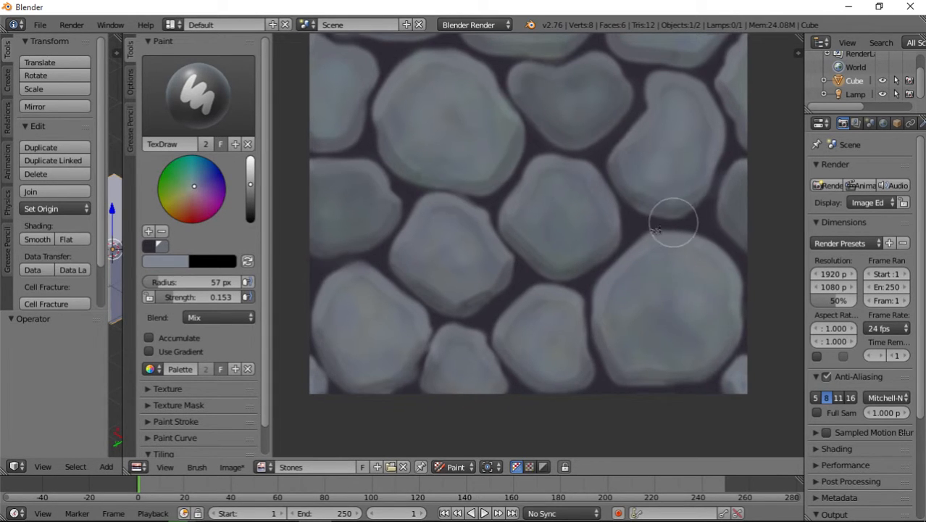
Paint a soft highlight on the face of the pointed stone at the end of the top row with the same light brush
middle_drag(723, 210, 553, 277)
middle_drag(568, 168, 586, 258)
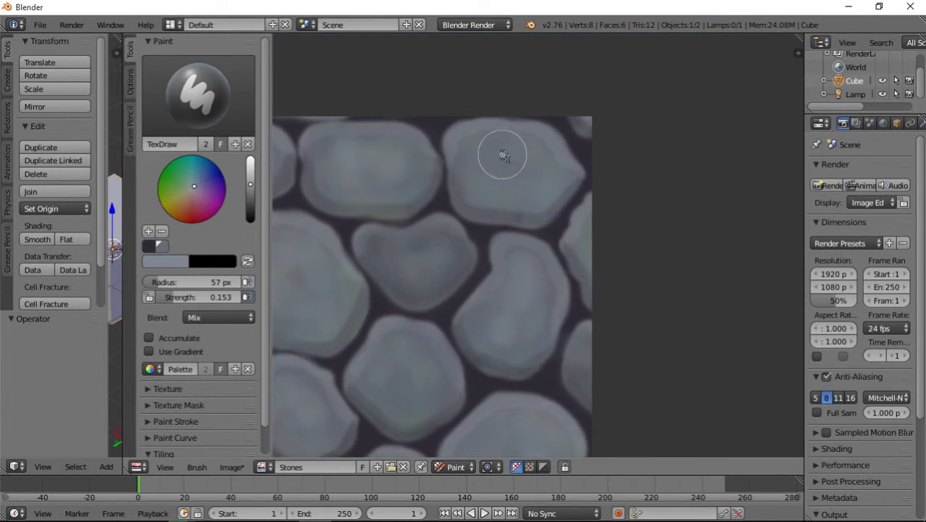
mouse_move(504, 155)
mouse_down()
mouse_move(522, 148)
mouse_move(523, 158)
mouse_move(498, 184)
mouse_up()
middle_drag(467, 192, 641, 193)
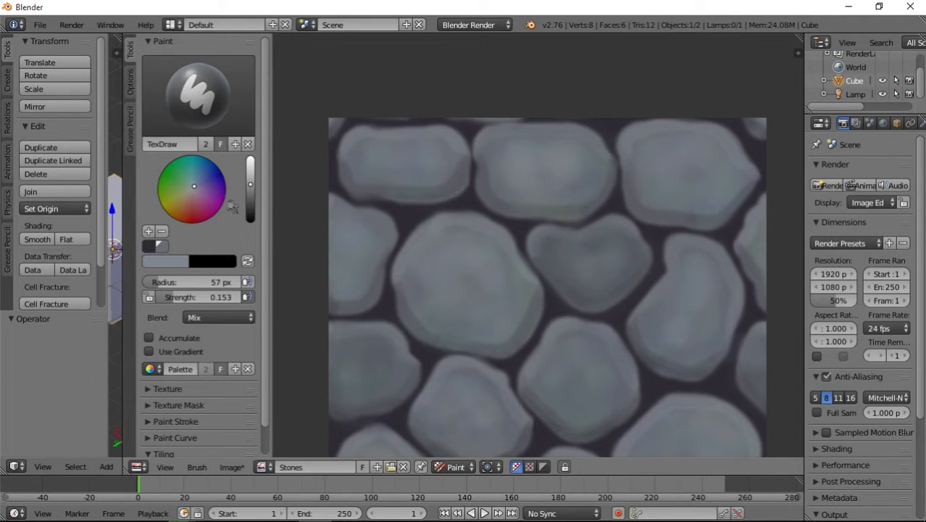
Darken the paint colour to dark grey and dab soft dark patches on the faces of the stones across the texture
click(250, 203)
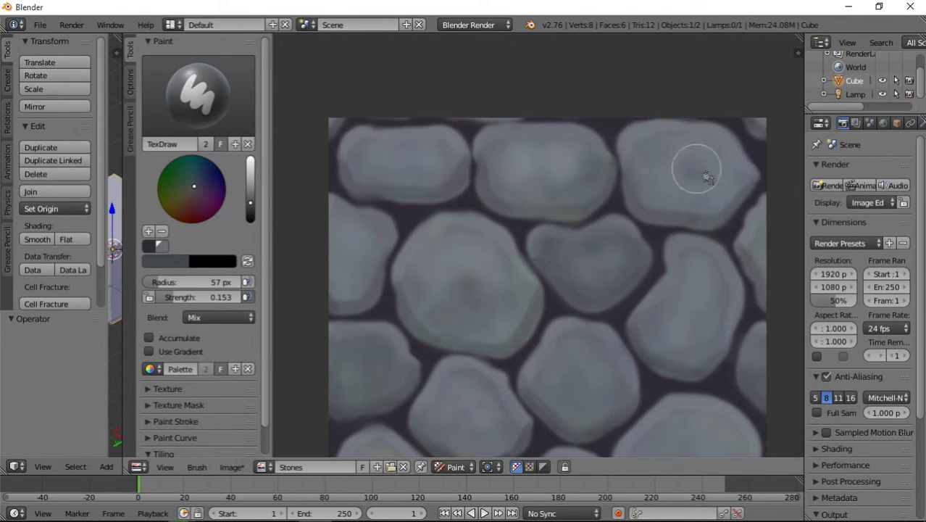
middle_drag(718, 199, 485, 190)
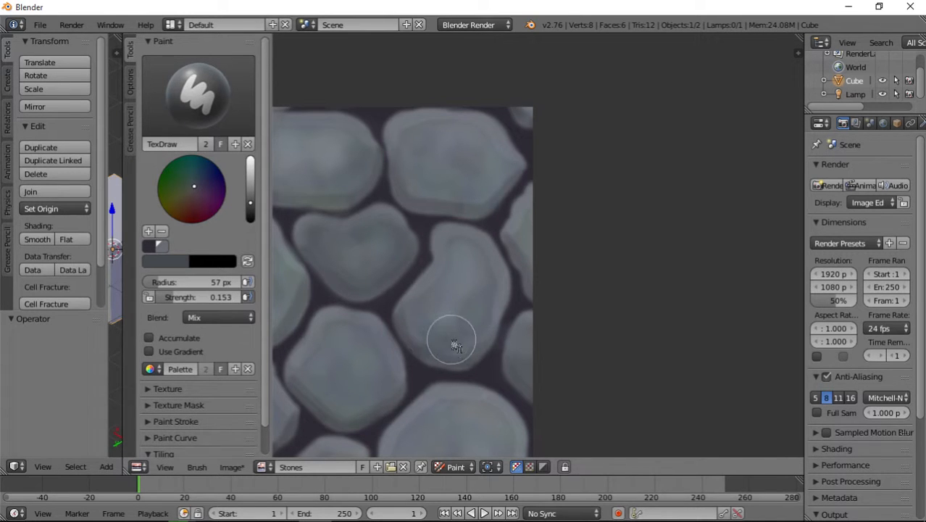
mouse_move(485, 317)
middle_down()
mouse_move(517, 227)
mouse_move(541, 228)
middle_up()
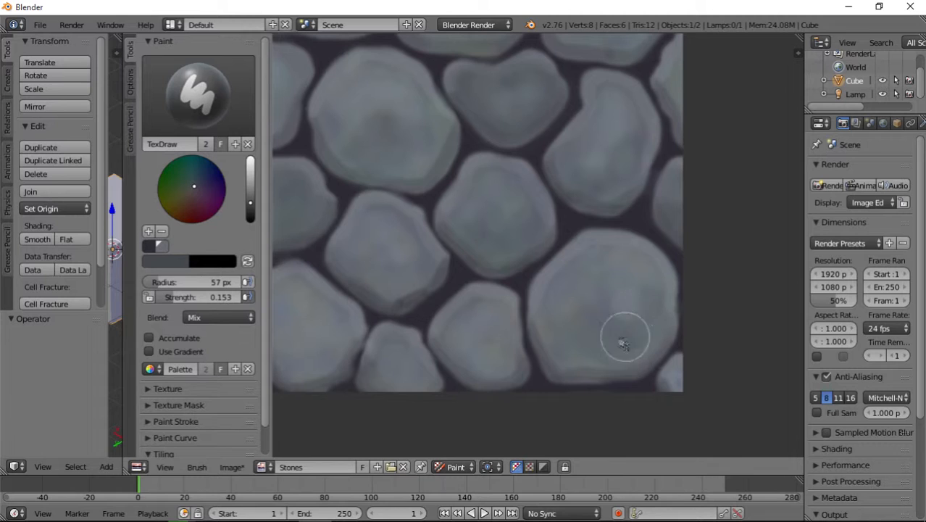
middle_drag(511, 335, 589, 276)
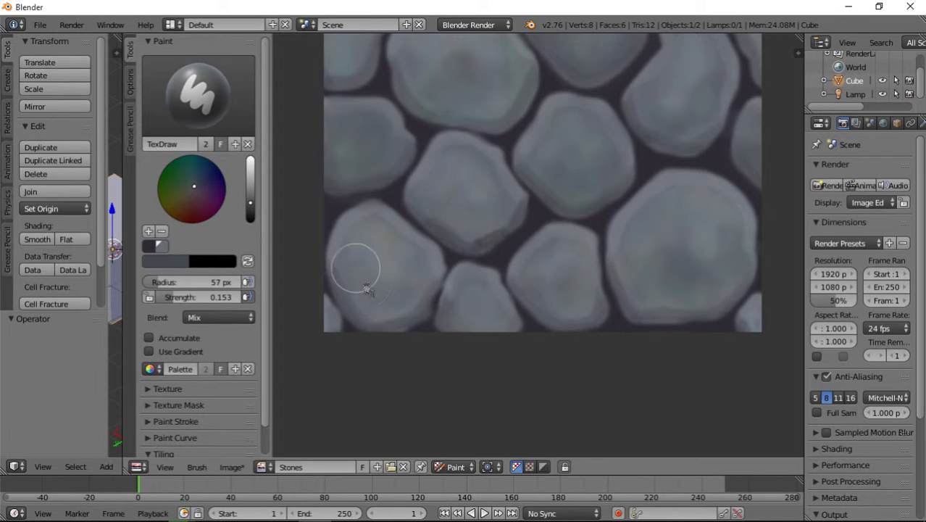
middle_drag(473, 221, 475, 306)
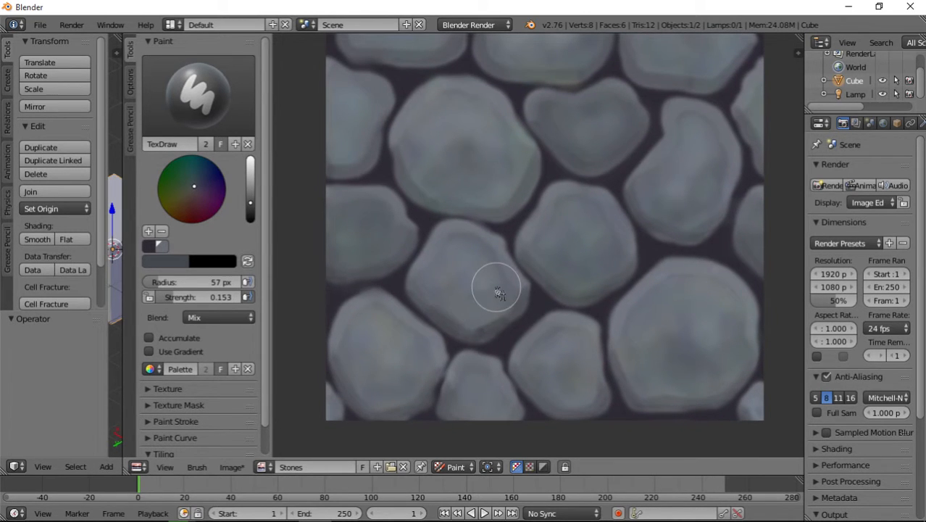
middle_drag(516, 235, 645, 281)
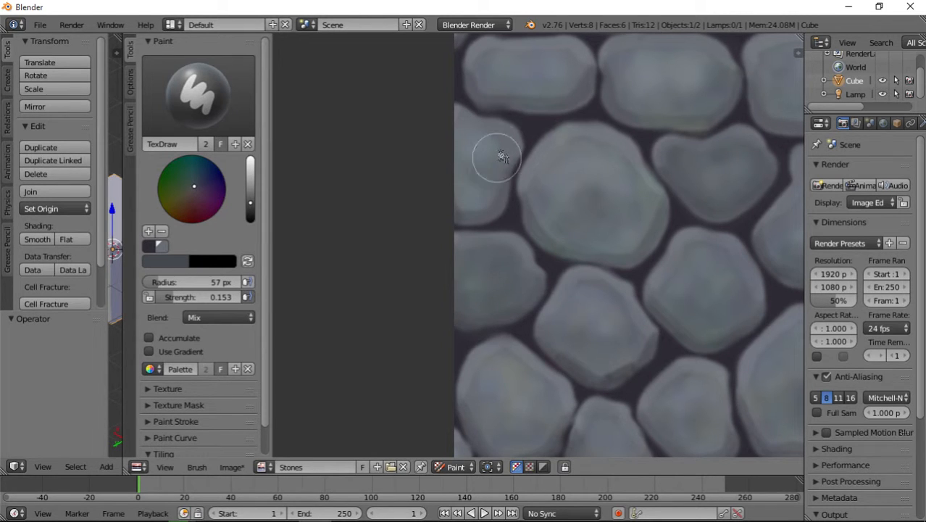
scroll(482, 221, down, 3)
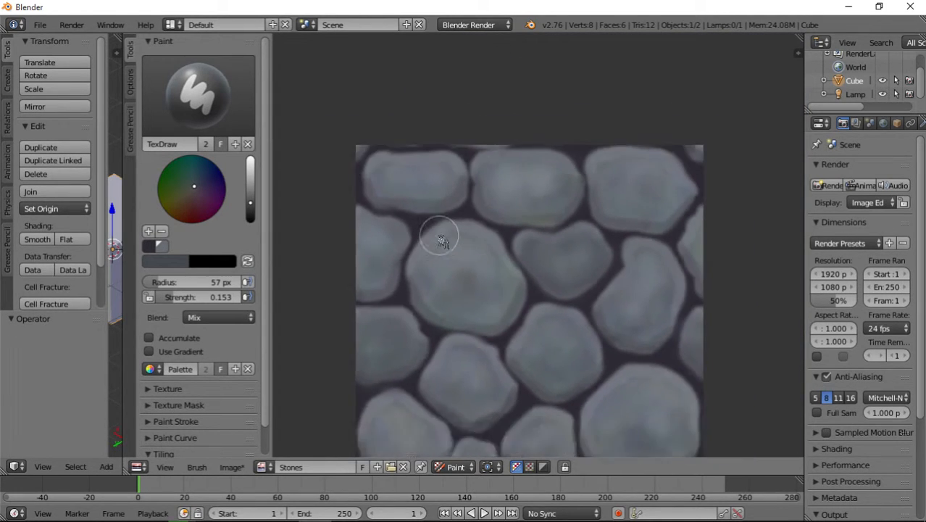
scroll(555, 323, up, 1)
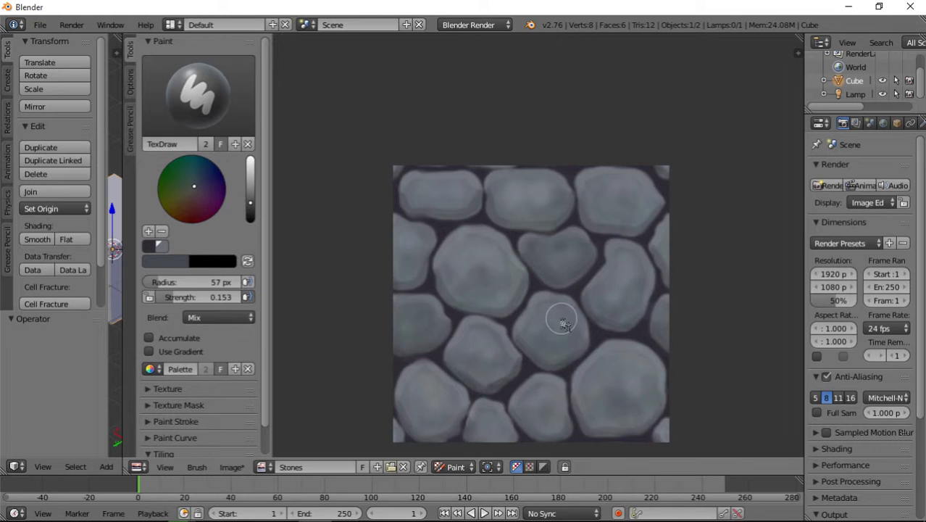
scroll(558, 319, down, 1)
scroll(561, 304, up, 2)
scroll(580, 313, down, 2)
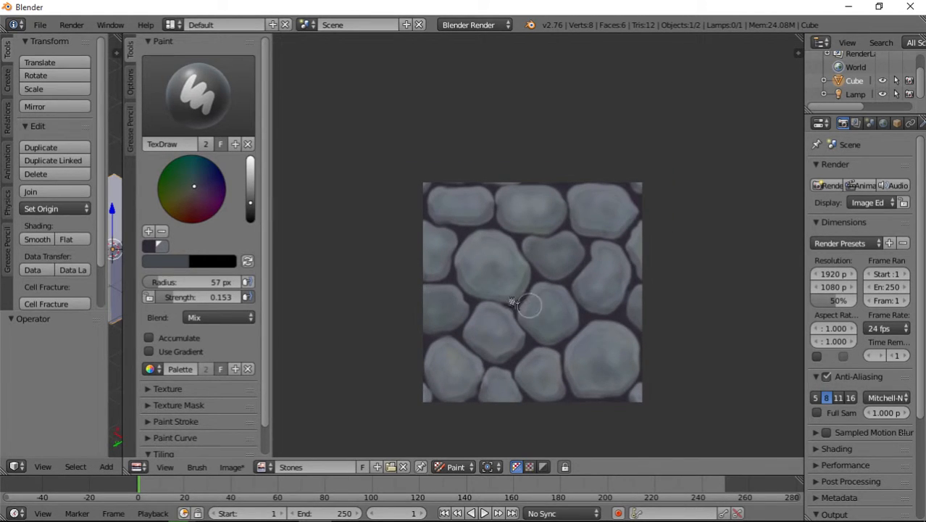
Darken the paint colour to near-black, set the brush radius to 10 px, and try painting a crack on the large lower-right stone
drag(250, 221, 250, 217)
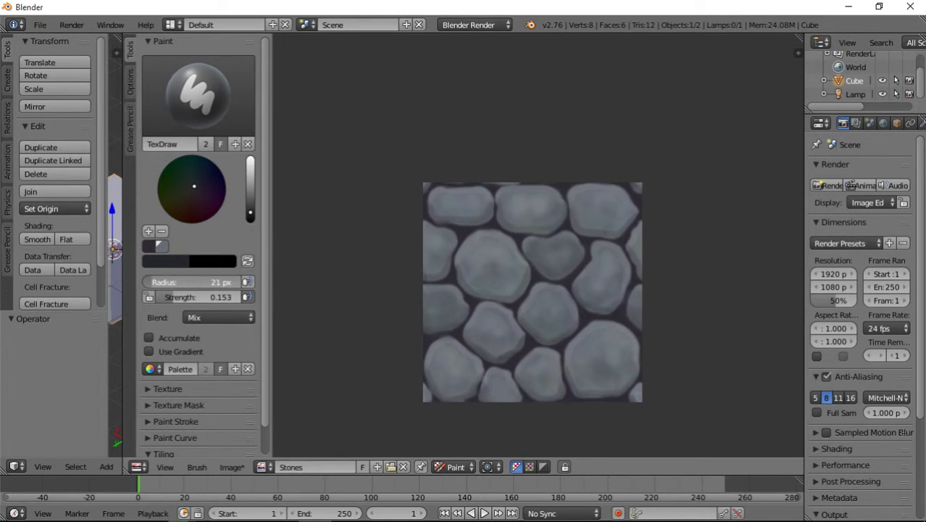
middle_drag(568, 370, 521, 205)
scroll(528, 225, up, 5)
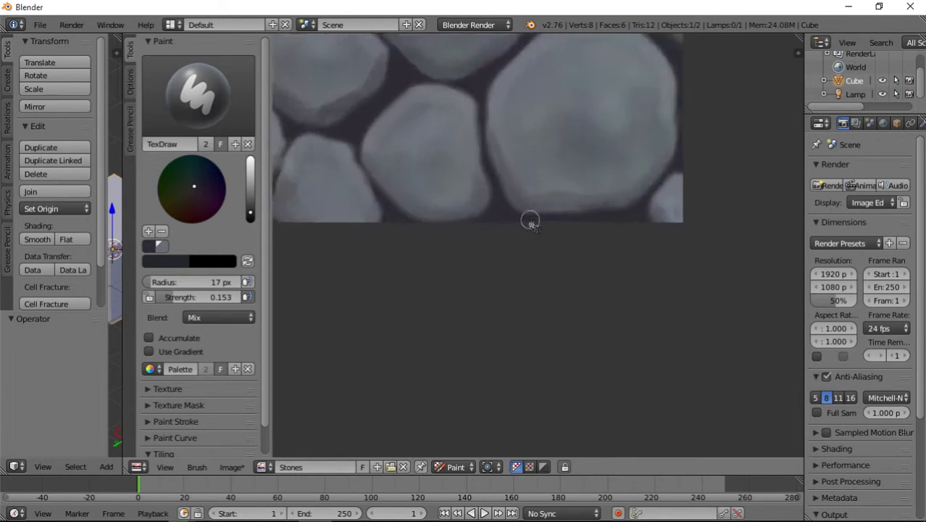
middle_drag(593, 123, 508, 234)
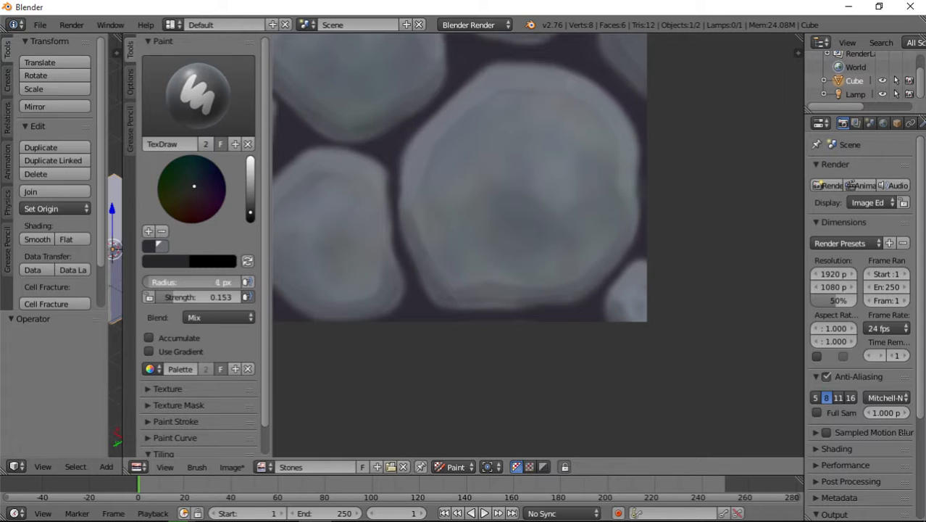
drag(219, 283, 216, 282)
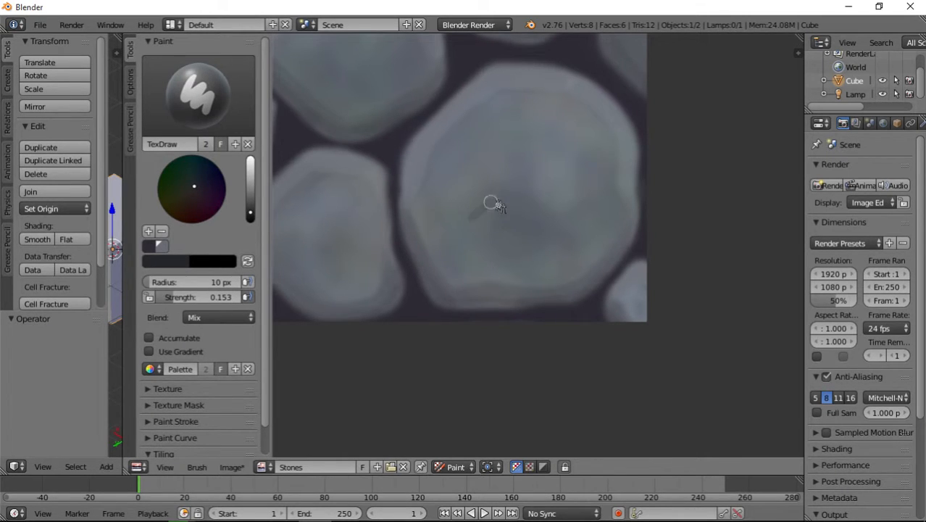
scroll(562, 243, down, 4)
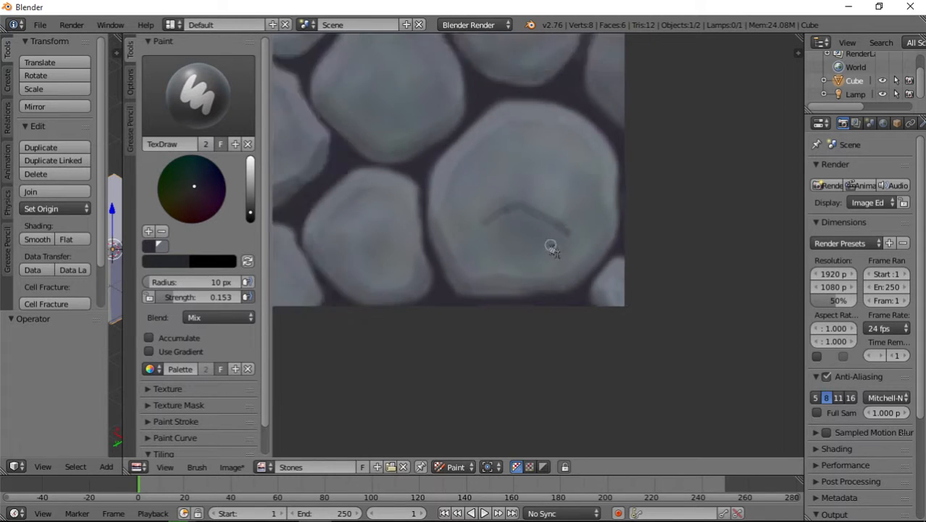
scroll(558, 257, up, 4)
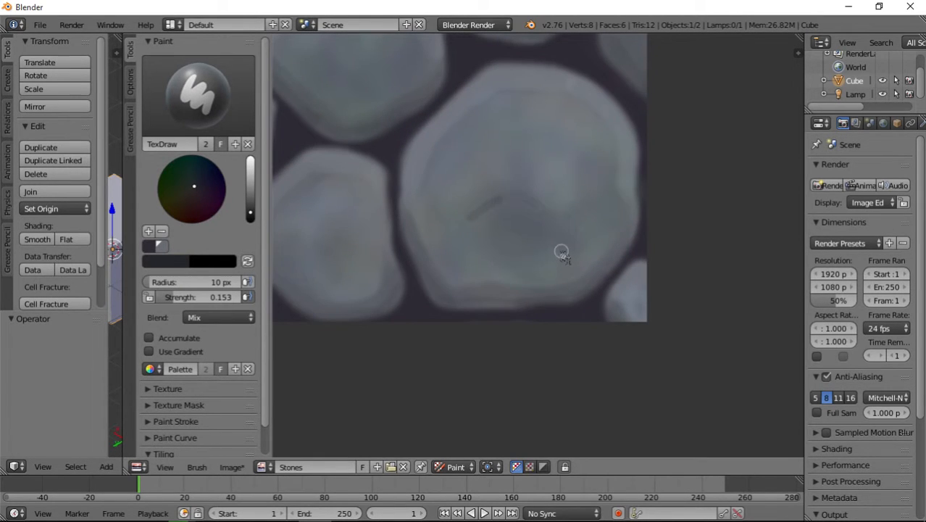
Set the brush strength to 0.050 and paint faint dark strokes on the face of the large lower-right stone
drag(217, 298, 214, 298)
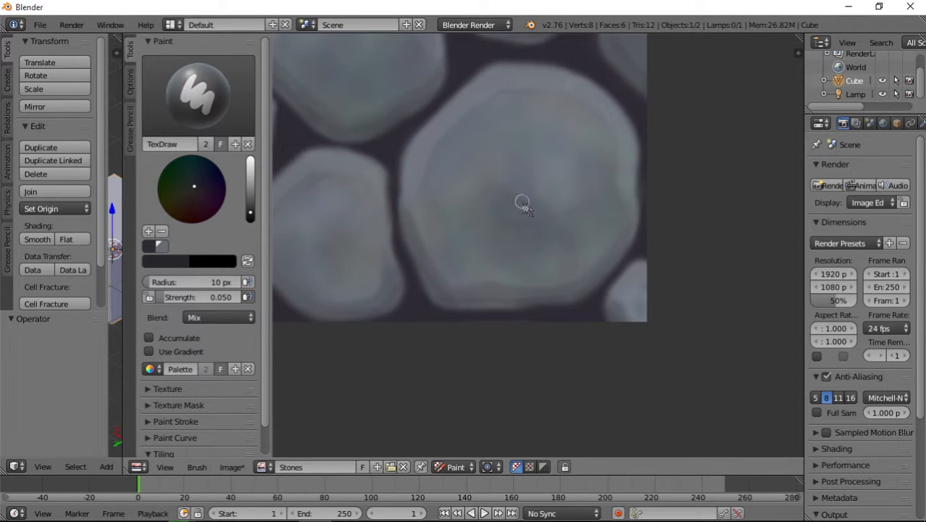
scroll(497, 180, down, 4)
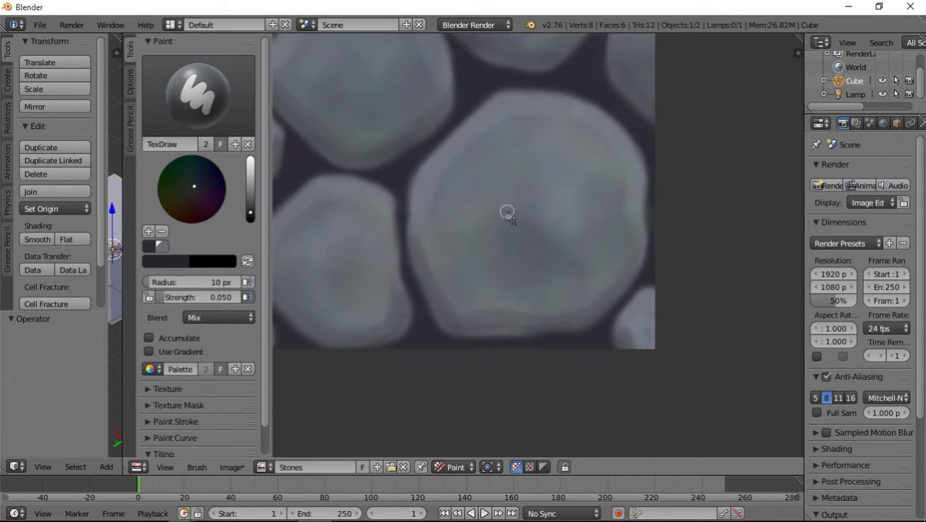
scroll(439, 228, up, 6)
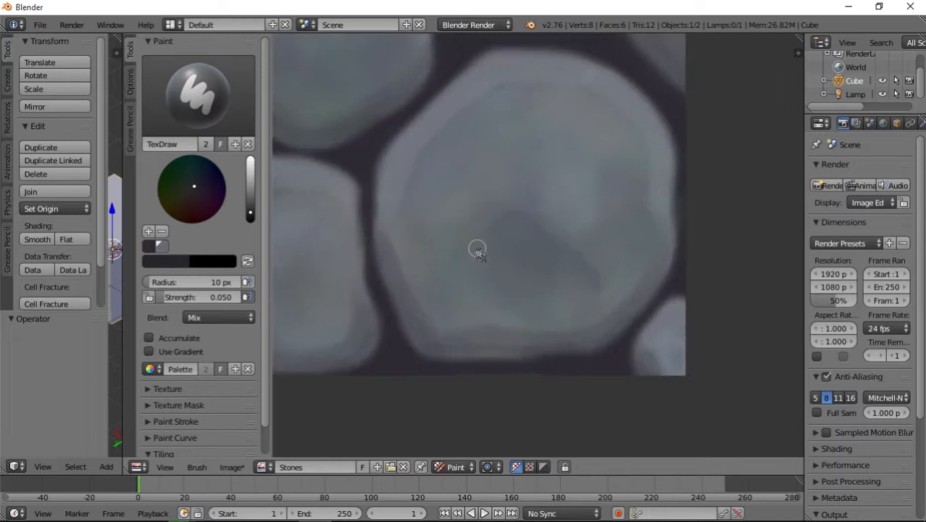
scroll(465, 253, up, 1)
scroll(534, 197, down, 4)
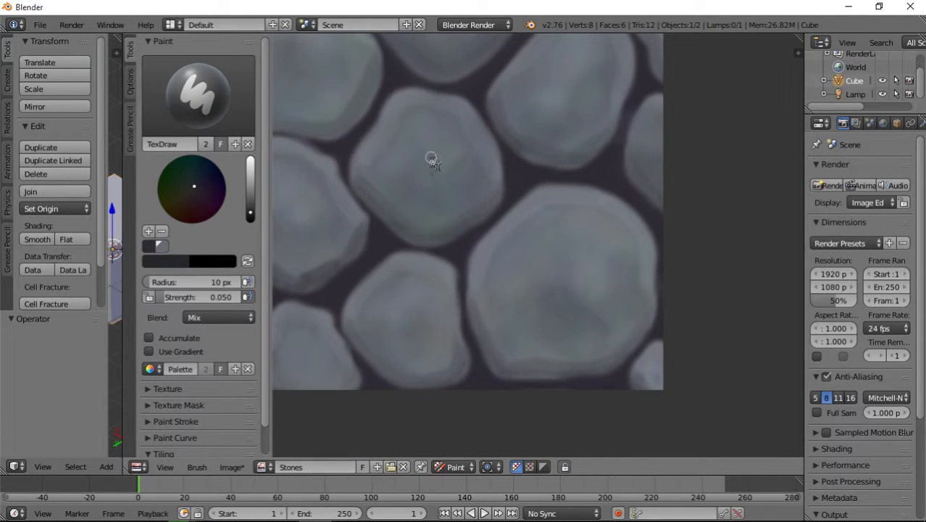
Paint faint dark strokes on the kidney-shaped, heart-shaped, large round, left-border and top-row stones with the same thin brush
middle_drag(554, 152, 468, 282)
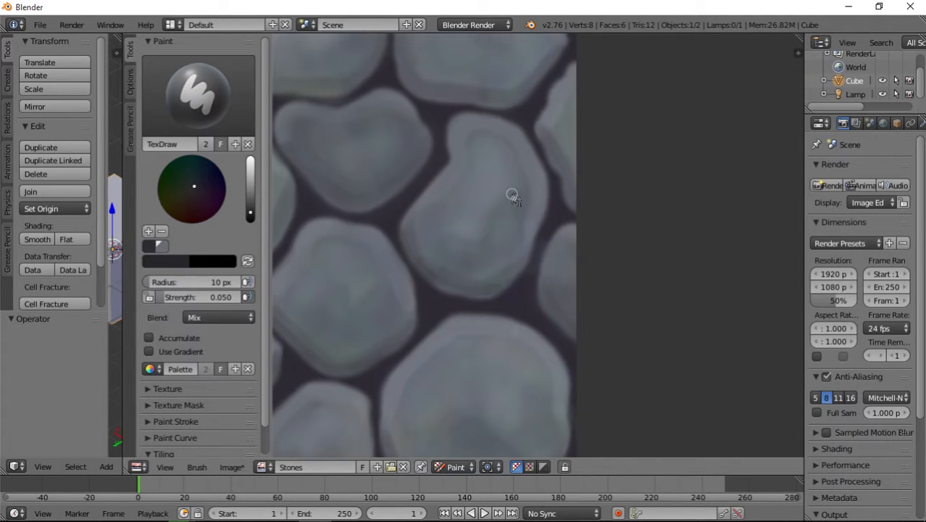
middle_drag(437, 223, 566, 290)
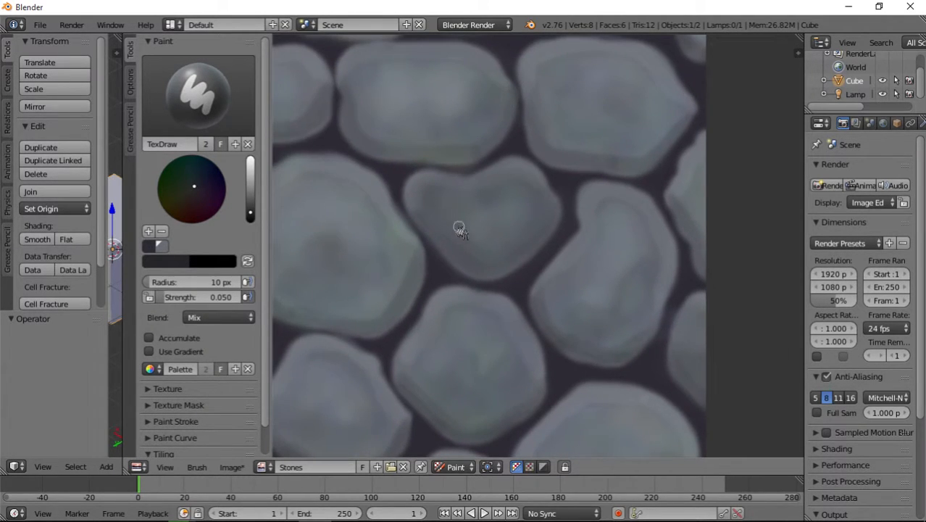
middle_drag(435, 266, 492, 292)
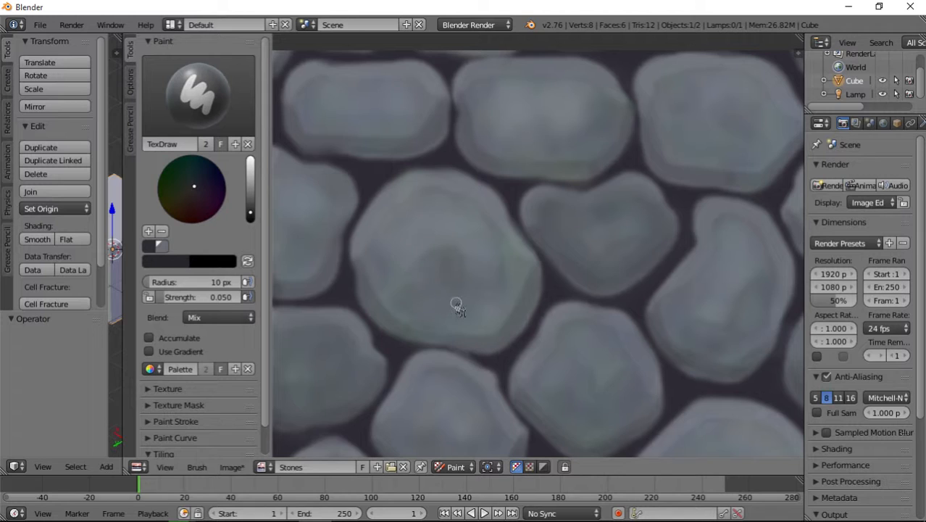
middle_drag(457, 305, 580, 306)
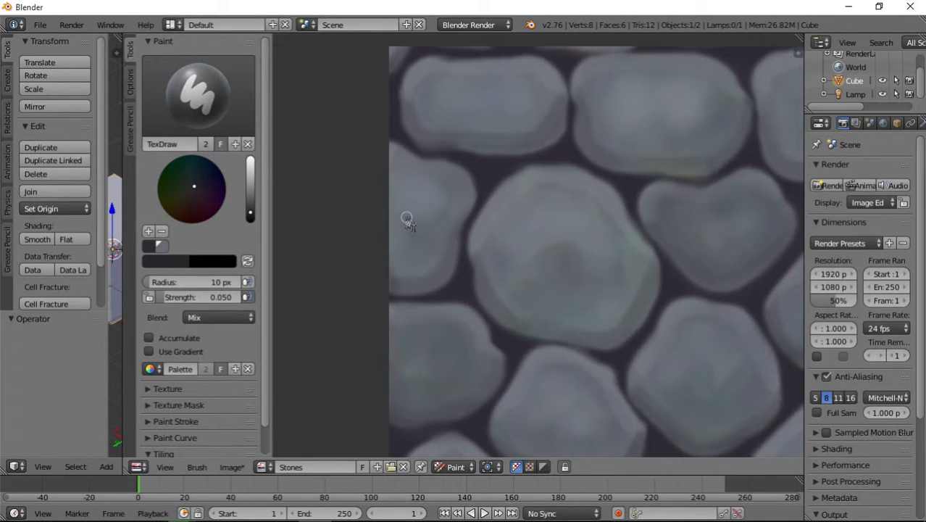
middle_drag(519, 195, 454, 294)
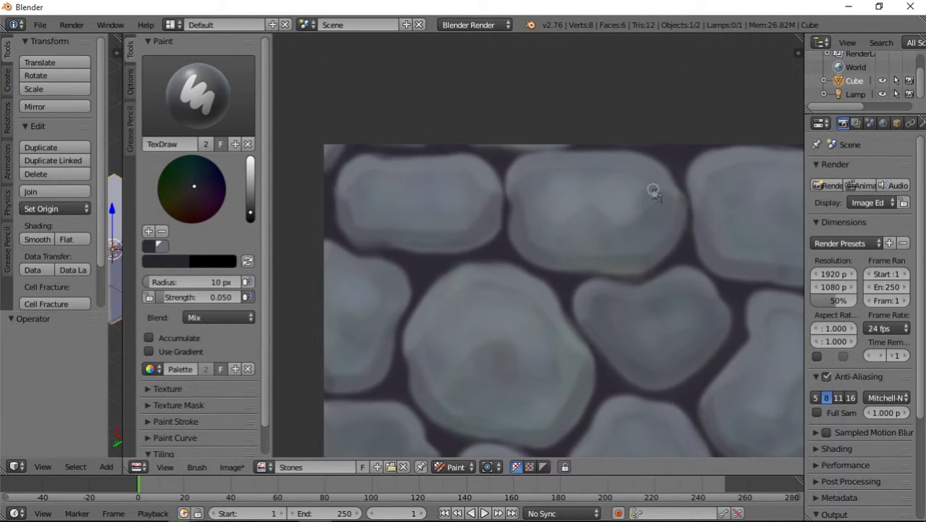
middle_drag(584, 266, 566, 244)
Switch to the Smear brush with a 23 px radius and 0.416 strength, and smear the shading on the stone faces
click(199, 98)
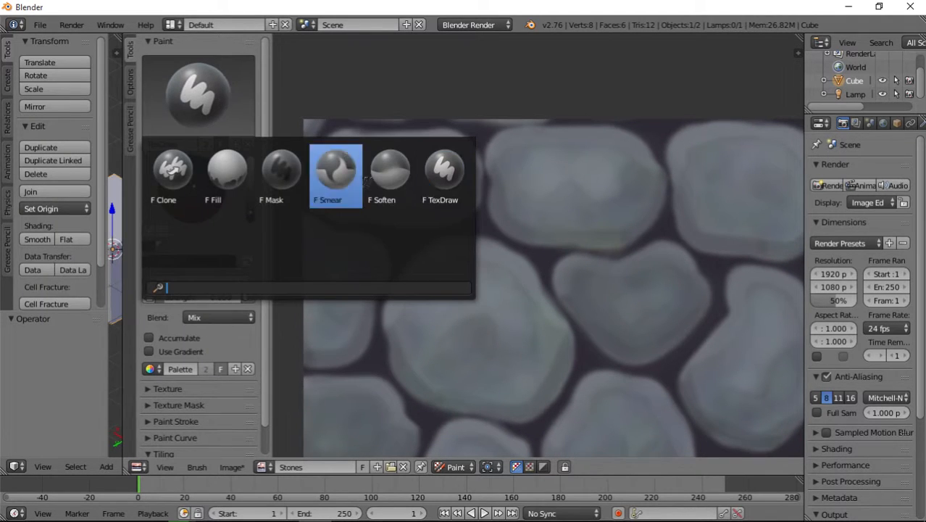
click(335, 165)
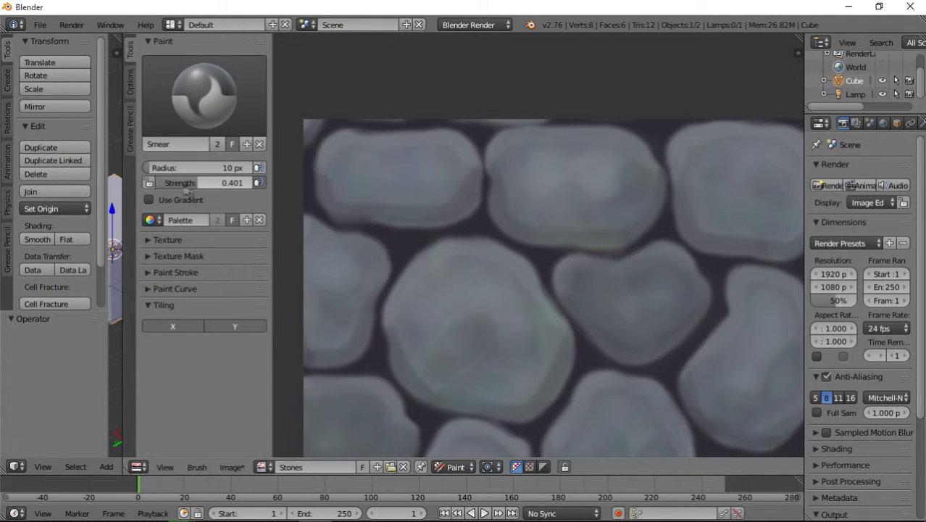
mouse_move(201, 182)
mouse_down()
mouse_move(214, 183)
mouse_move(196, 170)
mouse_up()
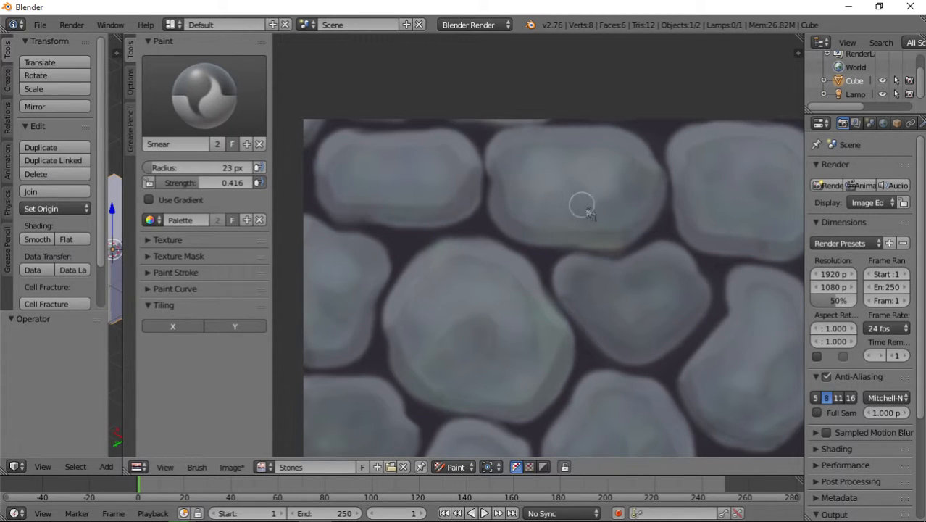
scroll(606, 258, down, 3)
scroll(598, 275, up, 1)
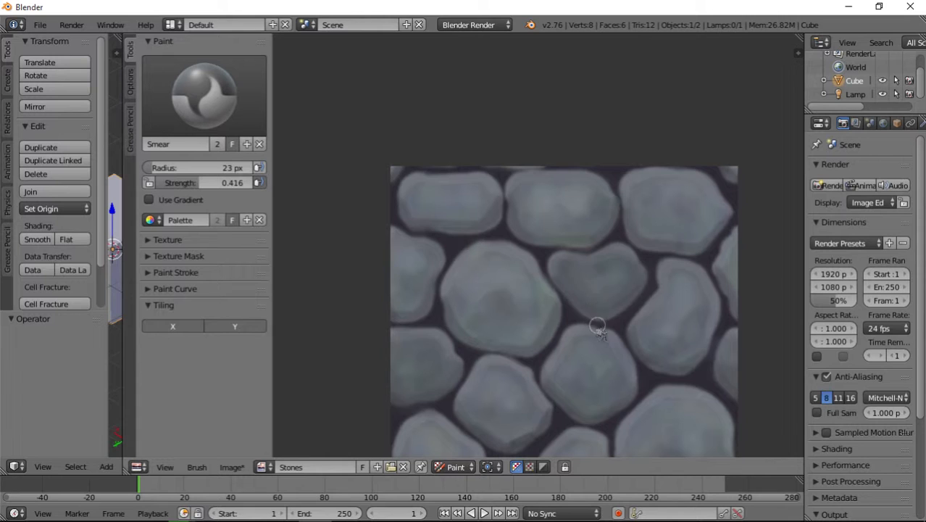
scroll(531, 277, up, 1)
middle_drag(532, 277, 588, 204)
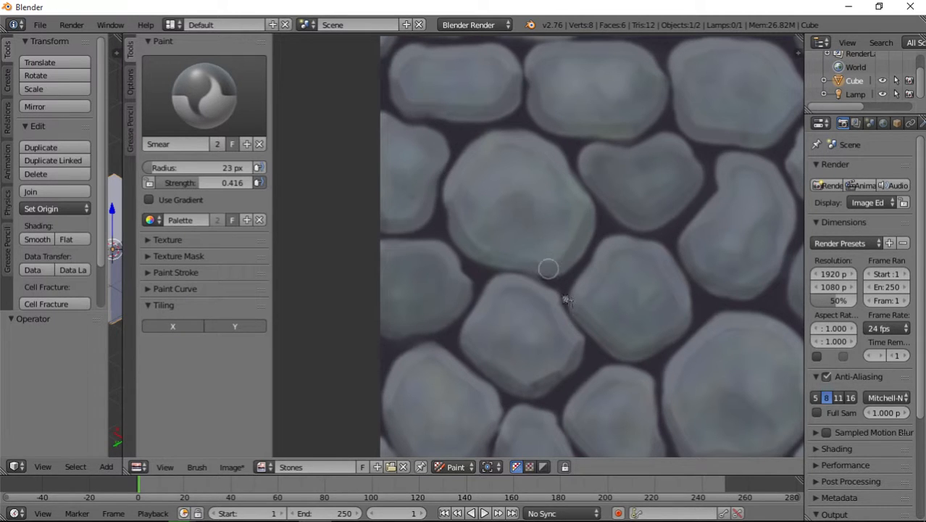
middle_drag(637, 333, 563, 269)
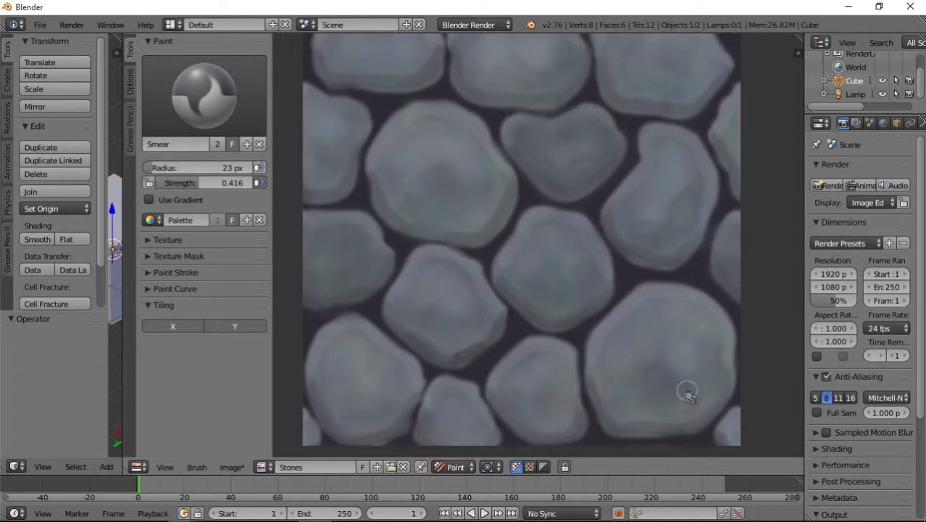
Switch to the TexDraw brush and set its radius to 5 px
middle_drag(682, 326, 613, 421)
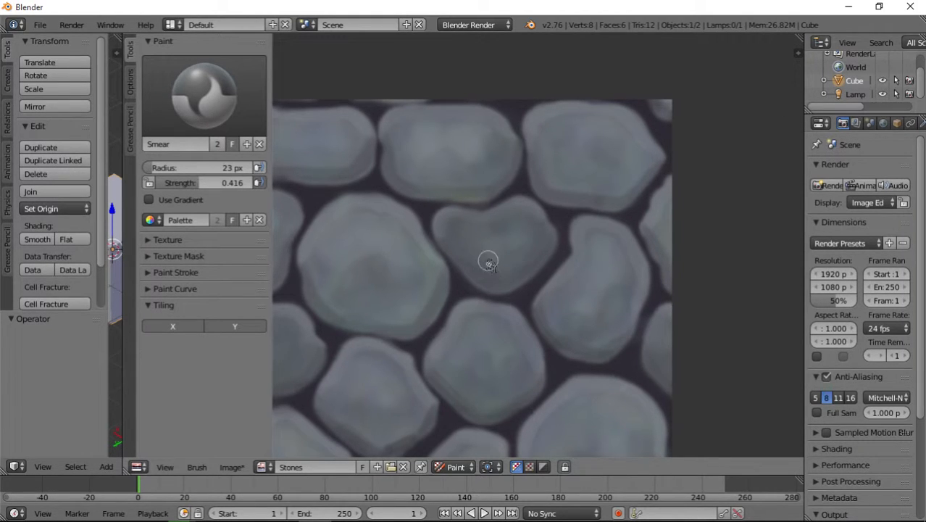
scroll(545, 323, down, 6)
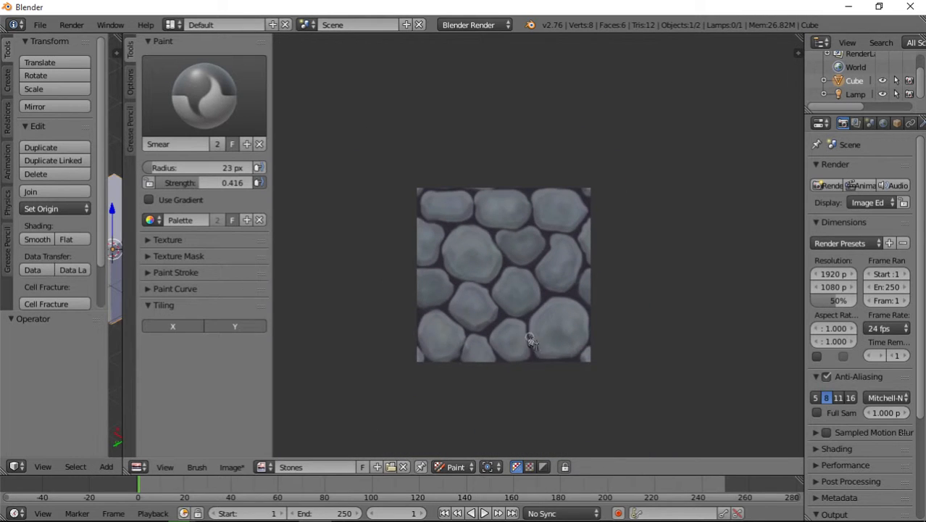
scroll(529, 341, up, 2)
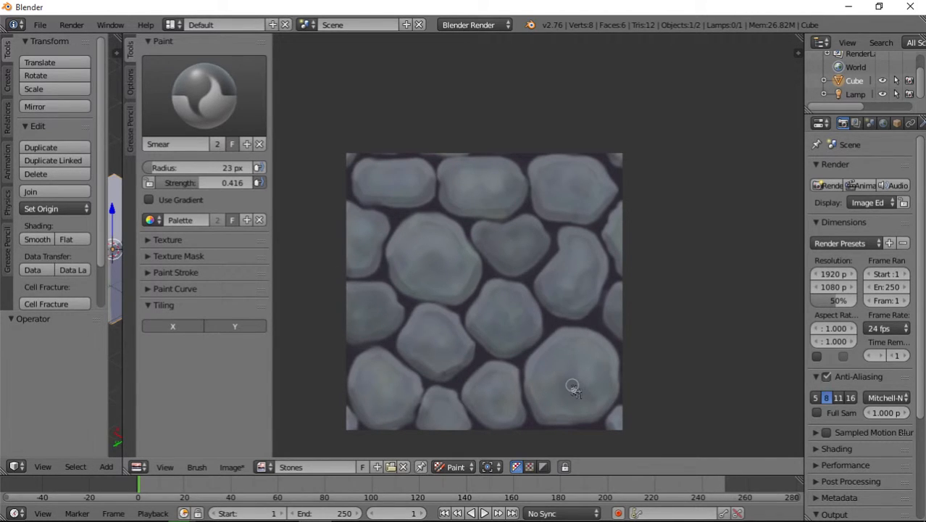
click(221, 118)
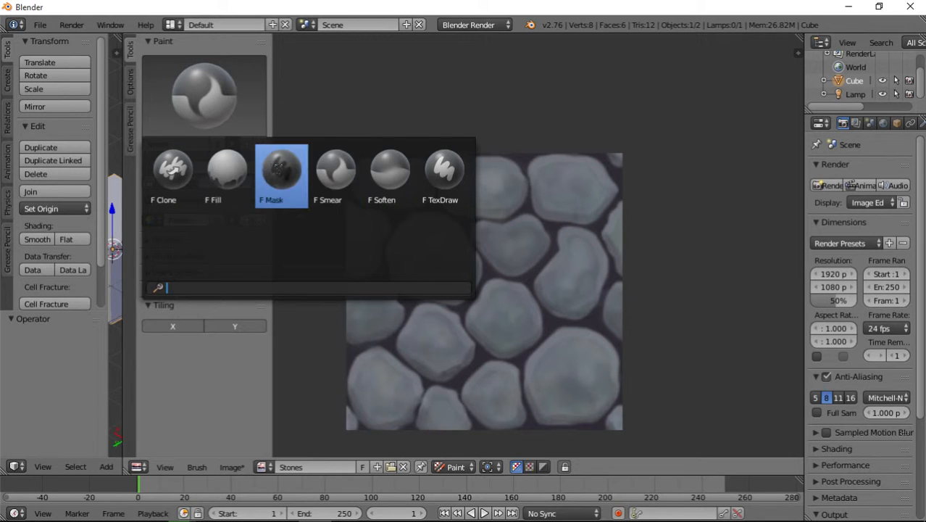
click(435, 169)
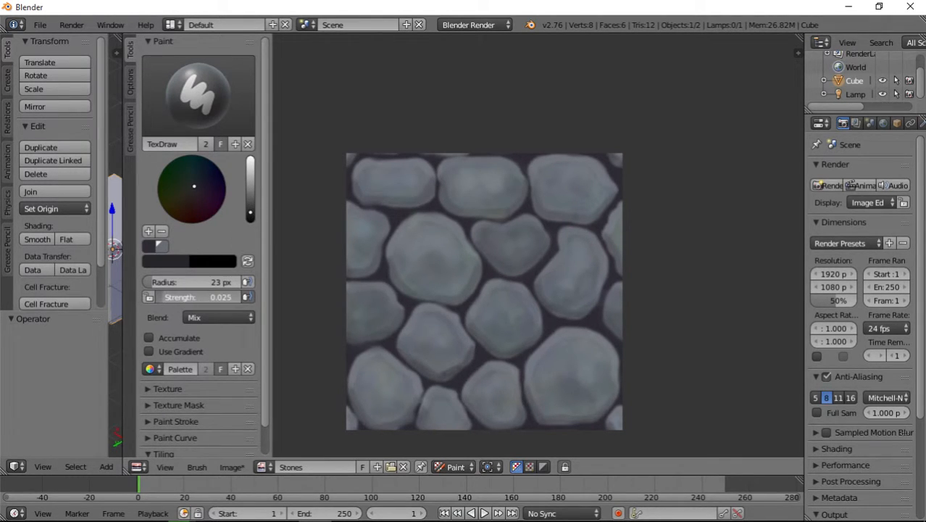
scroll(428, 241, up, 6)
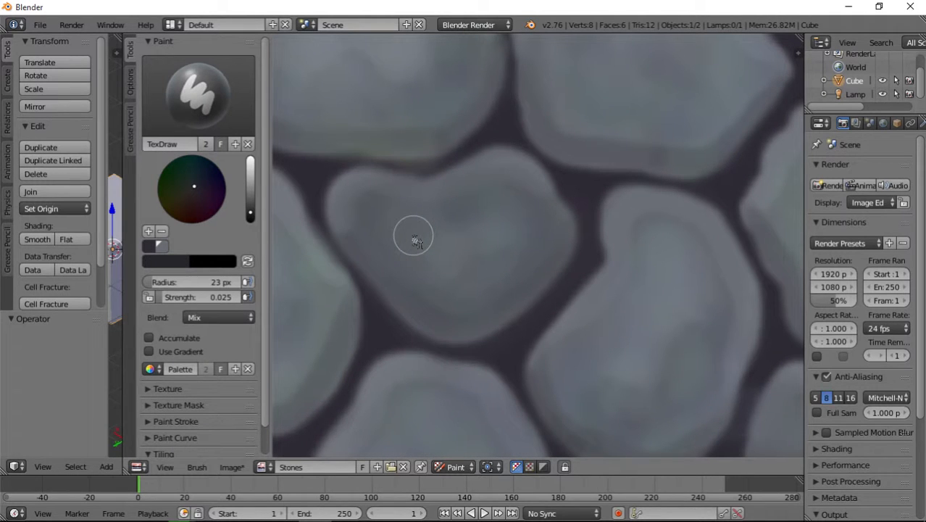
scroll(486, 230, down, 5)
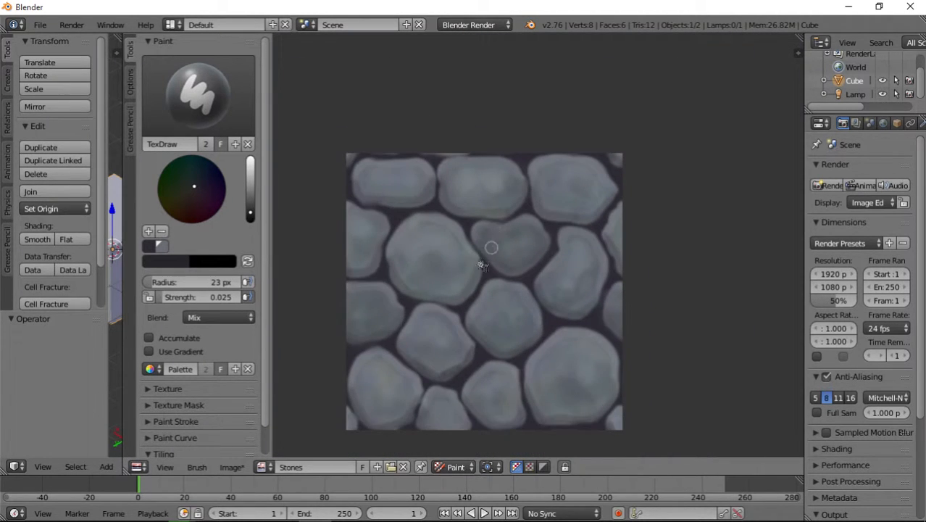
scroll(427, 261, up, 1)
drag(227, 283, 223, 284)
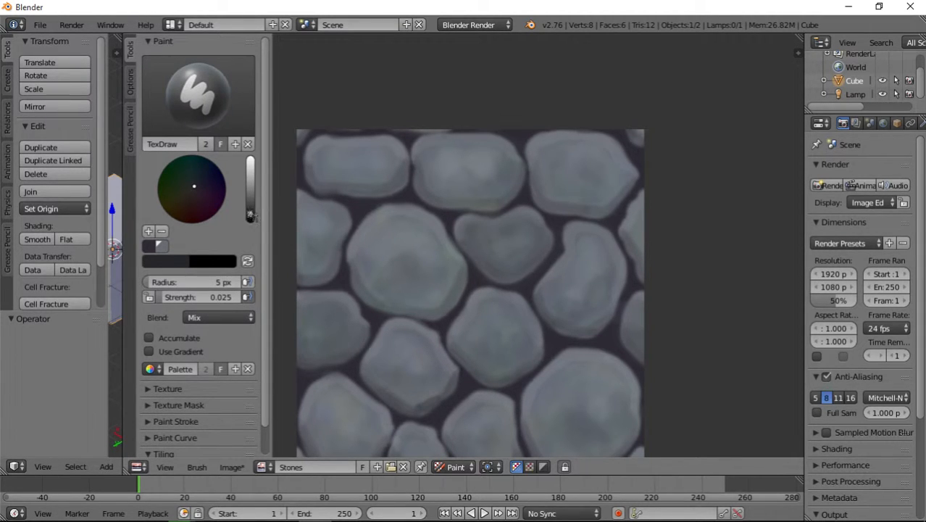
Lighten the dark paint colour slightly, set the strength to 0.102, and paint small dark cracks and dots on the stone faces
drag(250, 214, 250, 208)
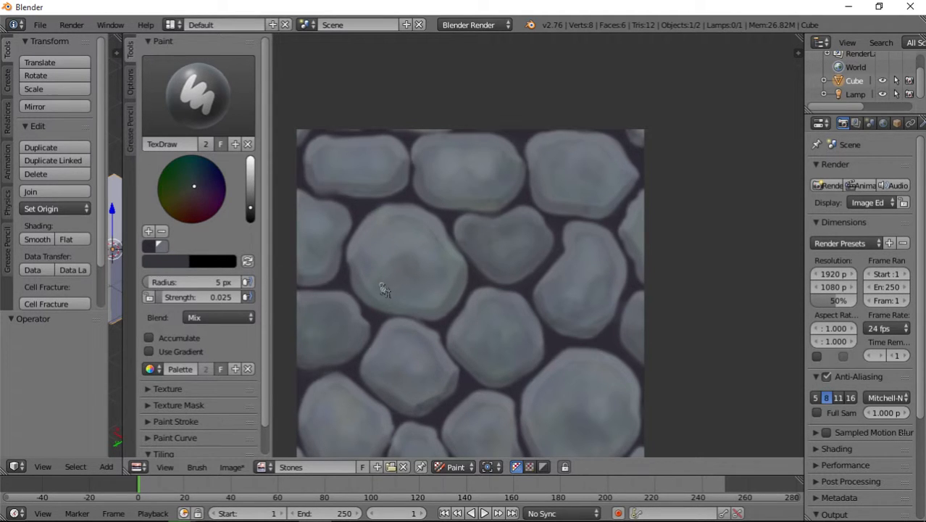
click(218, 298)
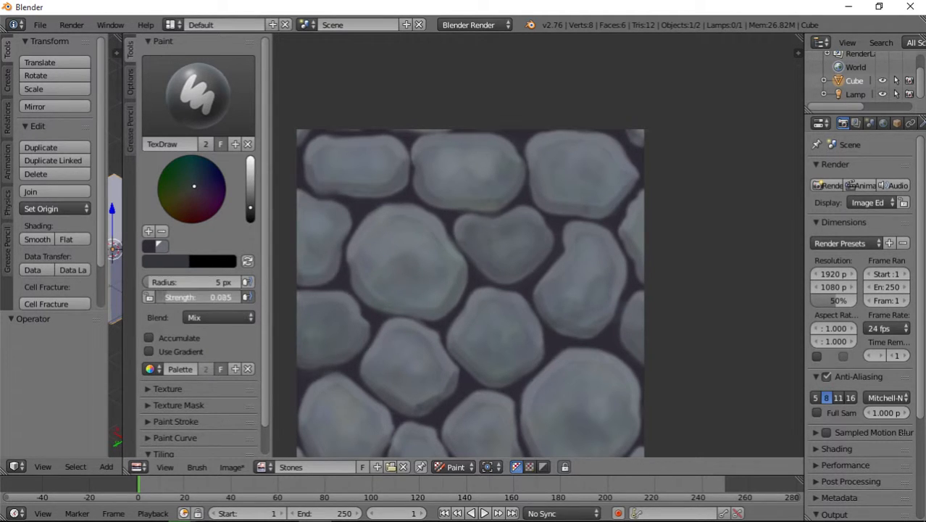
drag(217, 297, 224, 297)
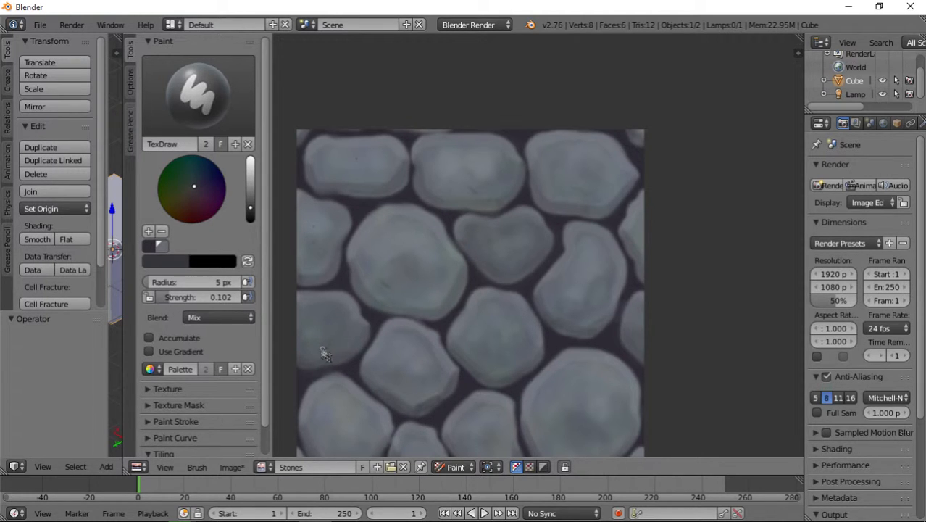
middle_drag(385, 378, 388, 248)
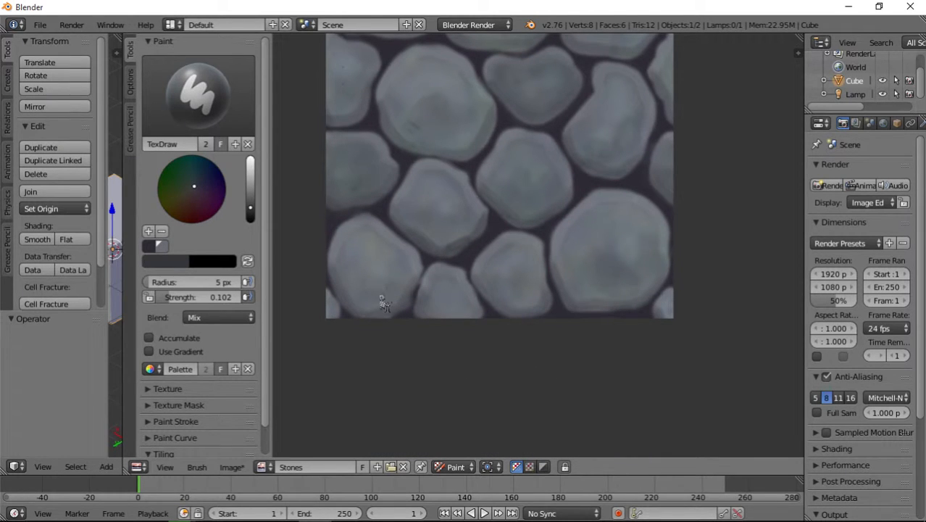
Sample a paint colour from the texture beside the small lower-middle stone and brighten it to a light grey-blue
click(226, 128)
key(s)
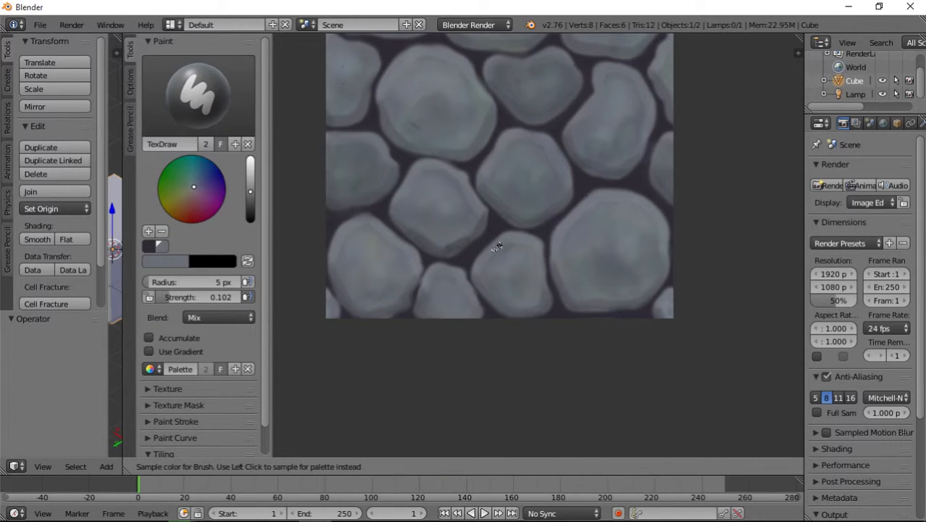
click(497, 247)
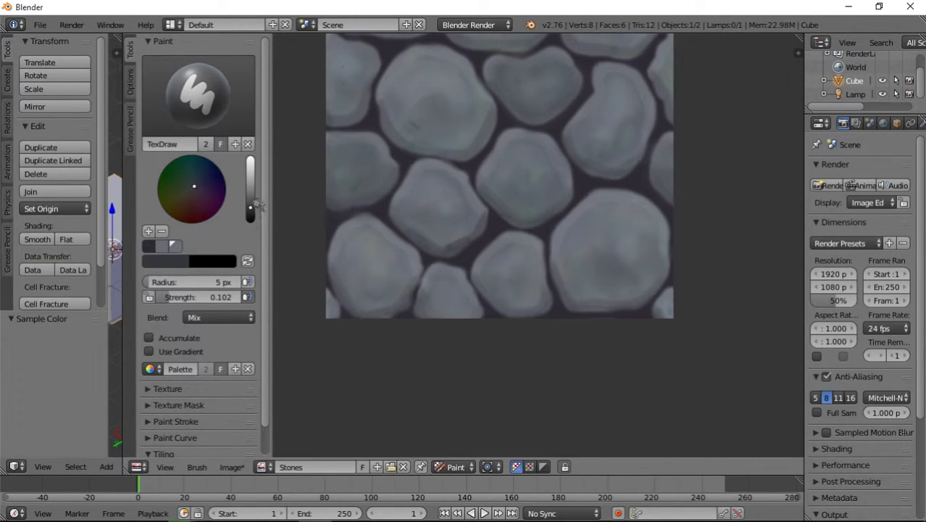
mouse_move(255, 206)
mouse_down()
mouse_move(250, 182)
mouse_move(253, 192)
mouse_up()
click(173, 247)
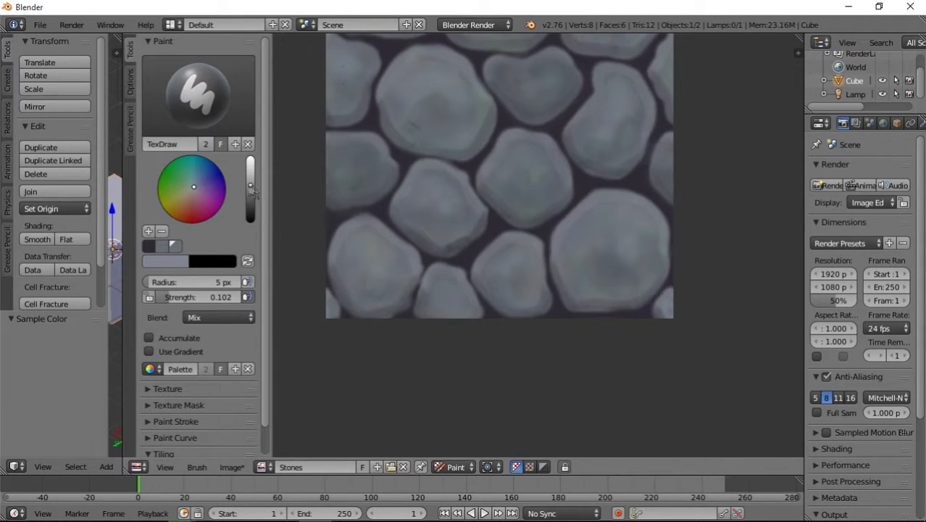
Paint thin light highlights along the dark cracks on the lower-left stone and the large round stone
scroll(441, 306, up, 4)
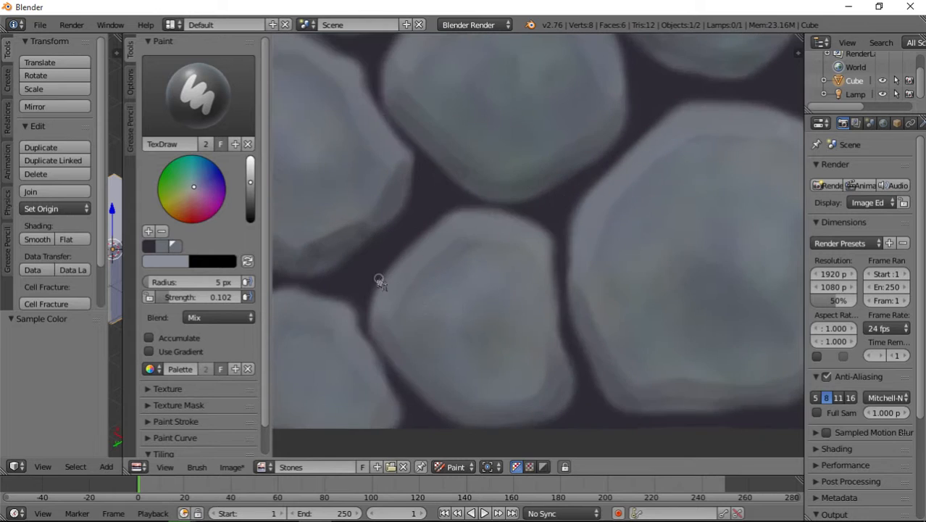
scroll(446, 248, up, 4)
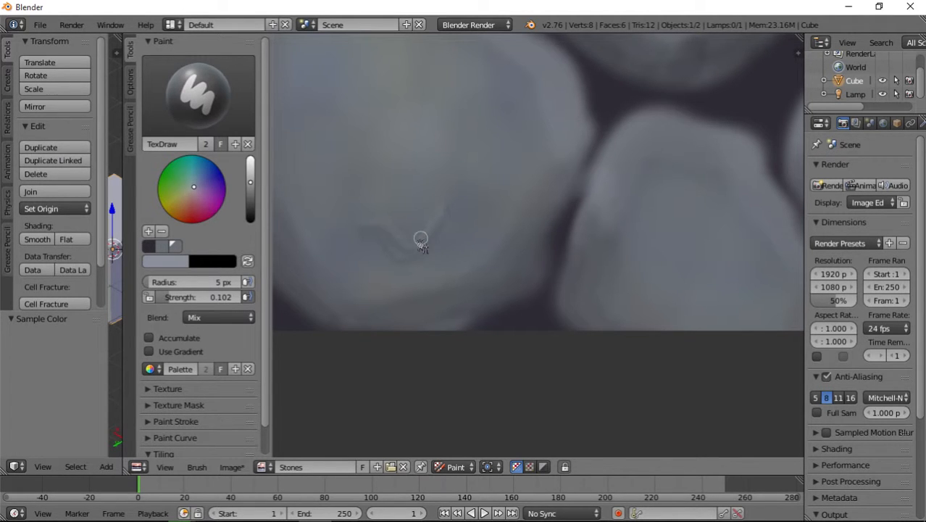
scroll(382, 227, down, 5)
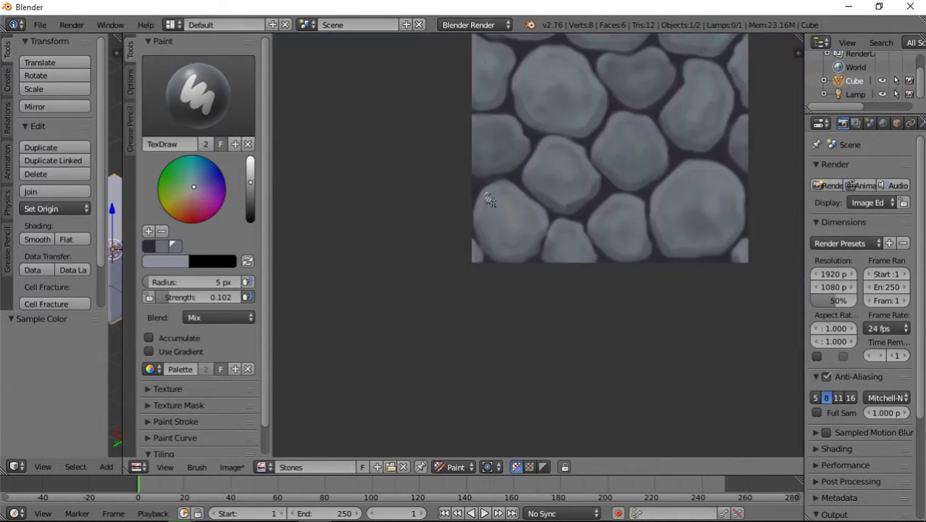
middle_drag(613, 190, 539, 311)
scroll(482, 257, up, 5)
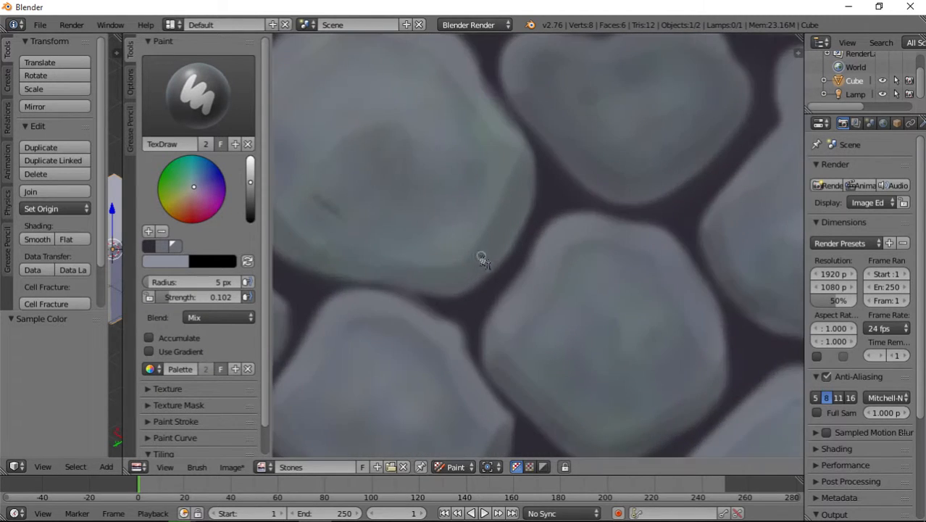
scroll(397, 210, up, 2)
scroll(395, 210, up, 2)
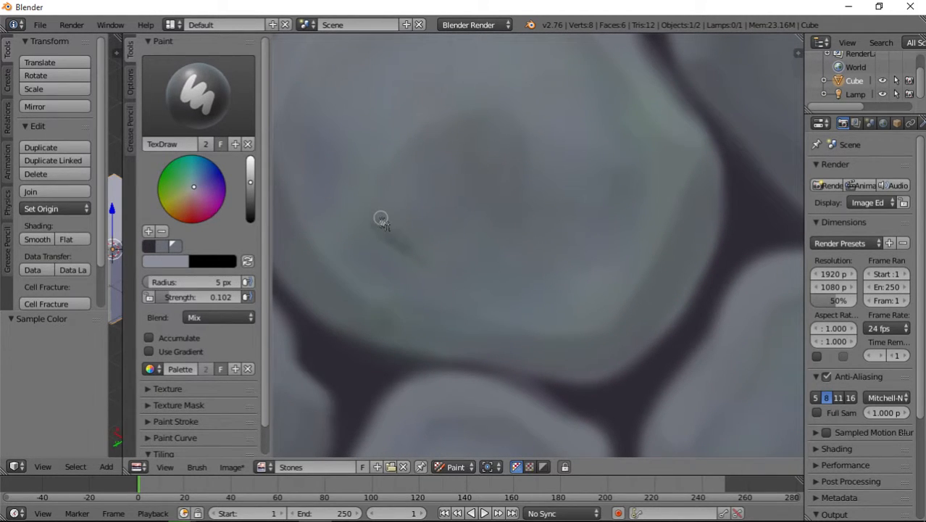
drag(398, 225, 416, 242)
drag(391, 226, 429, 261)
Paint a light highlight along the curved crack on the lower left-border stone
middle_drag(412, 292, 635, 236)
mouse_move(374, 381)
middle_down()
mouse_move(462, 289)
mouse_move(487, 292)
middle_up()
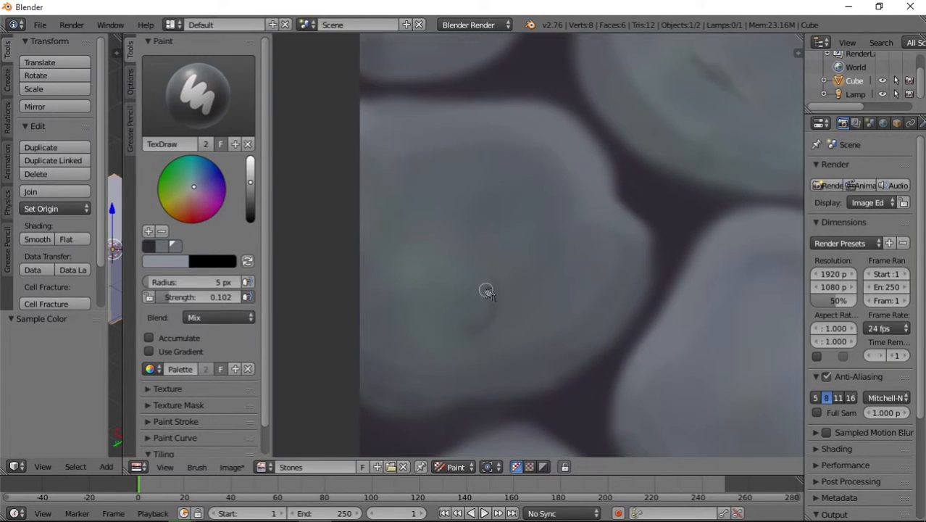
drag(492, 283, 475, 320)
mouse_move(485, 282)
mouse_down()
mouse_move(482, 319)
mouse_move(459, 331)
mouse_up()
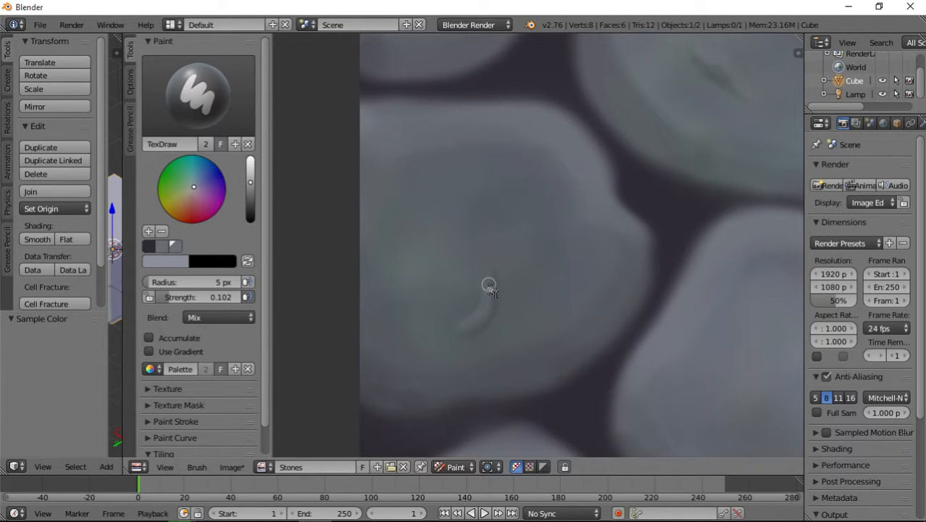
middle_drag(624, 165, 453, 323)
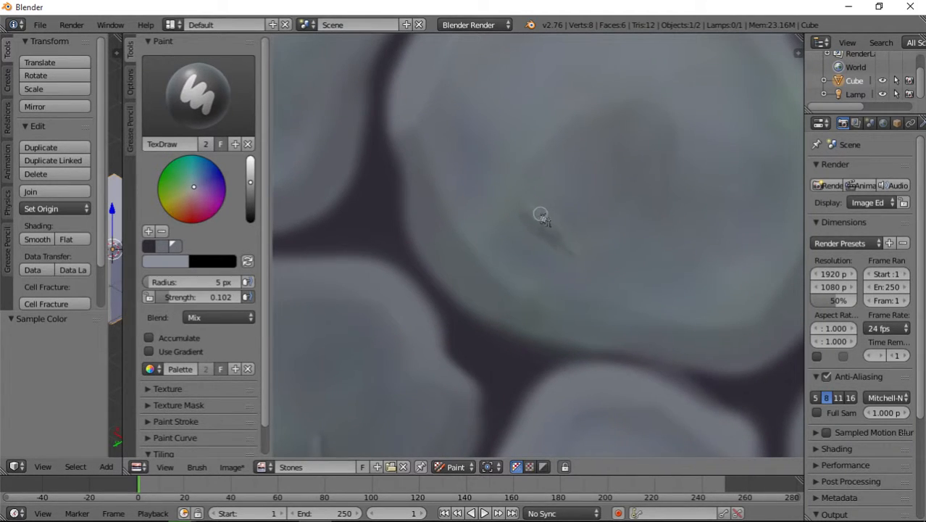
scroll(618, 192, down, 5)
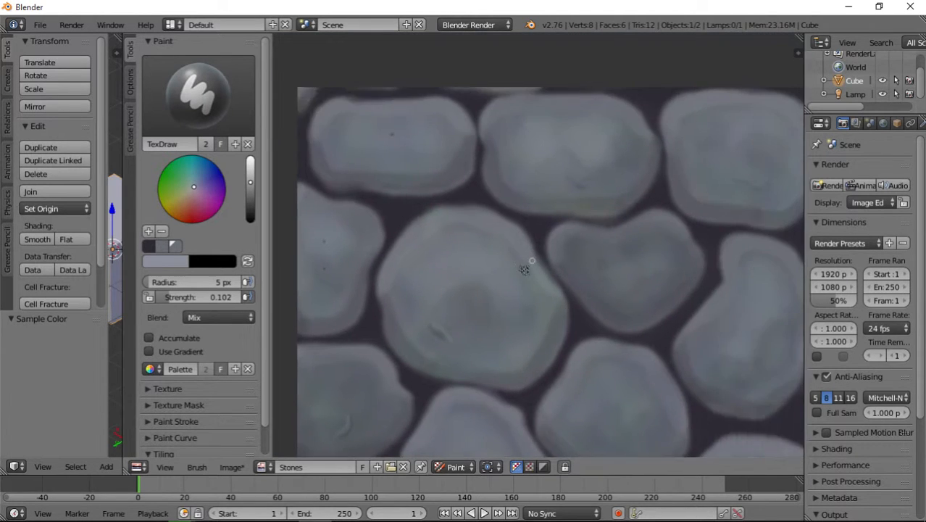
Paint light highlights along the cracks on the top-middle and top-right stones
scroll(525, 270, up, 5)
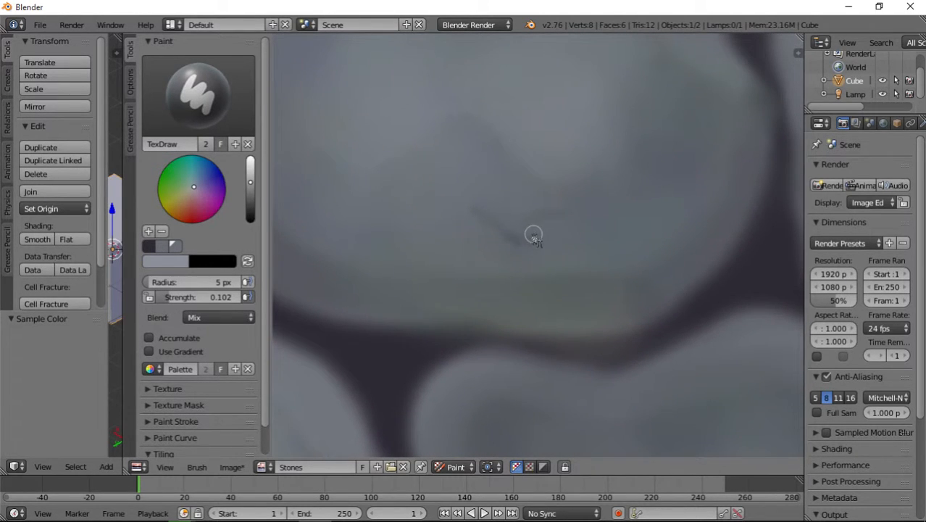
mouse_move(533, 234)
mouse_down()
mouse_move(574, 219)
mouse_move(536, 230)
mouse_move(534, 253)
mouse_up()
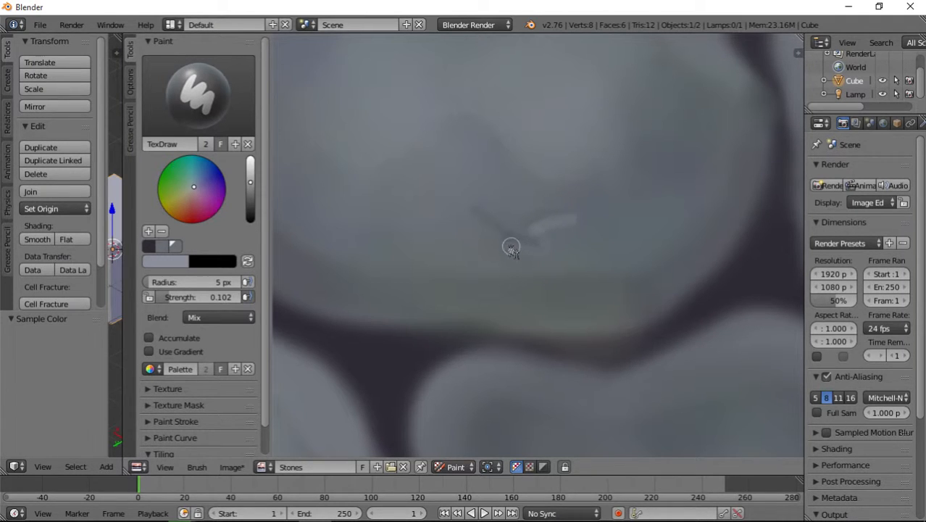
mouse_move(485, 230)
mouse_down()
mouse_move(470, 216)
mouse_move(547, 264)
mouse_up()
scroll(631, 194, down, 5)
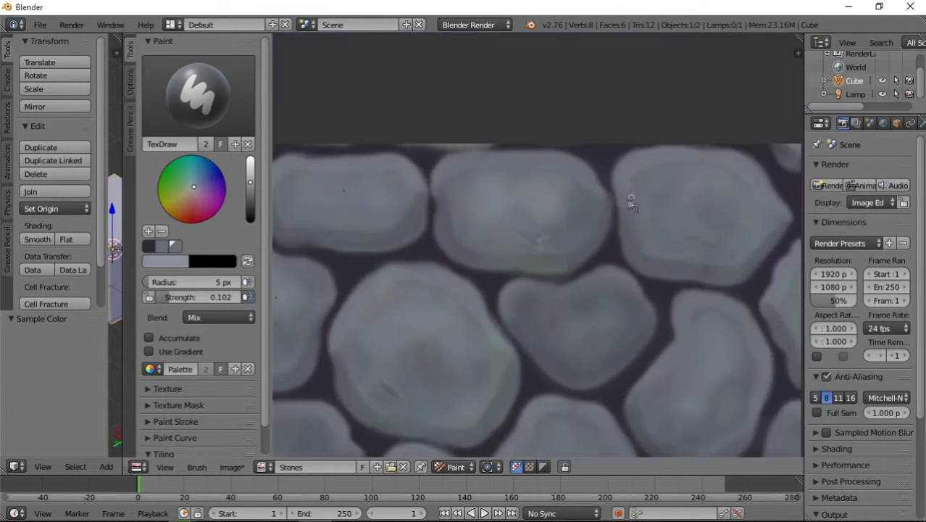
scroll(537, 296, up, 5)
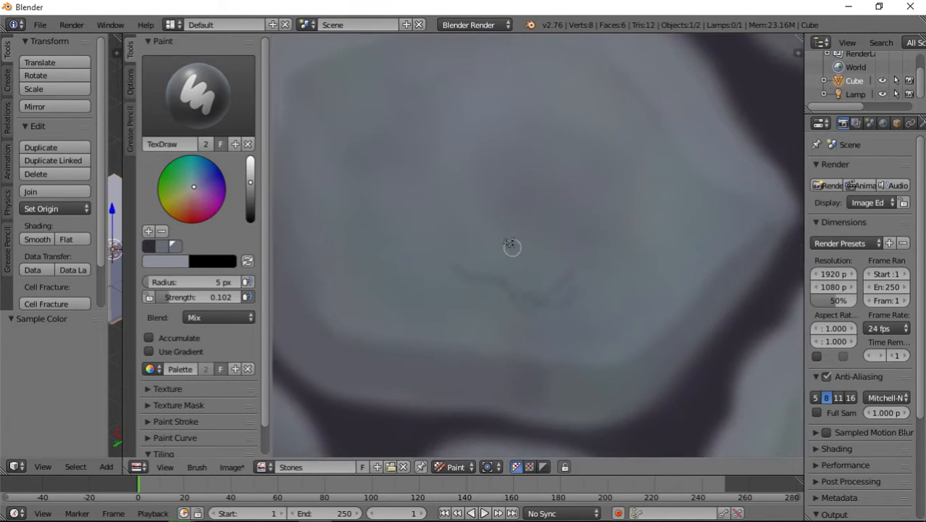
drag(541, 262, 461, 251)
mouse_move(463, 248)
mouse_down()
mouse_move(521, 267)
mouse_move(542, 260)
mouse_move(506, 259)
mouse_up()
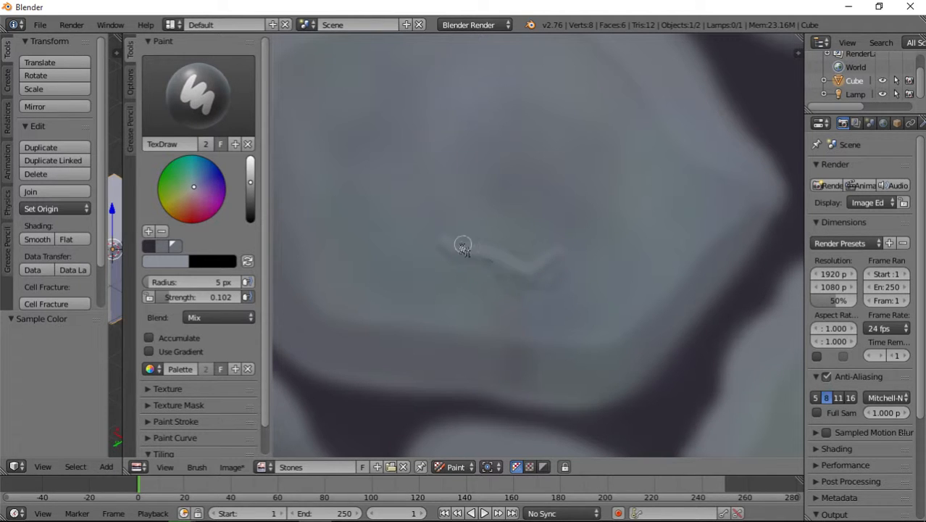
scroll(480, 290, down, 10)
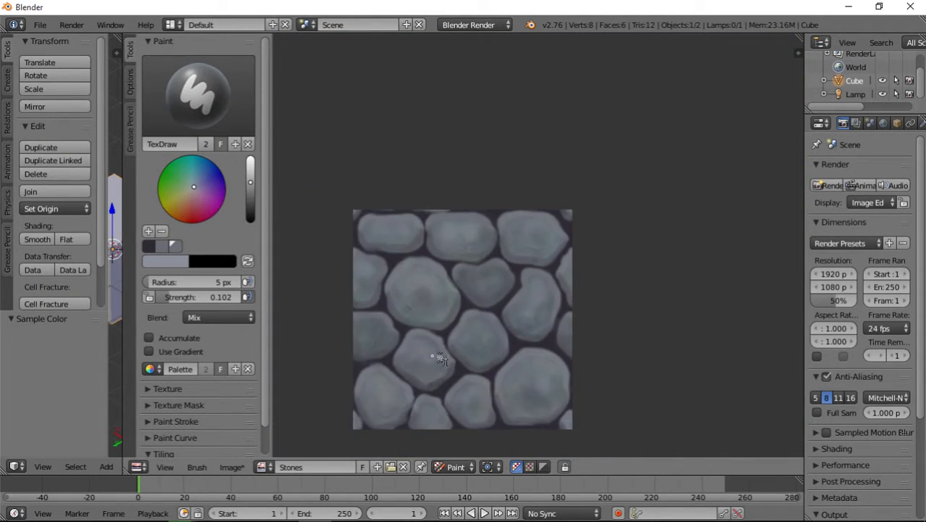
Dab light highlights beside the small dark dots on the upper left-border stone and the top-left stone
scroll(440, 359, down, 3)
scroll(459, 351, up, 5)
shift+middle_drag(423, 380, 571, 276)
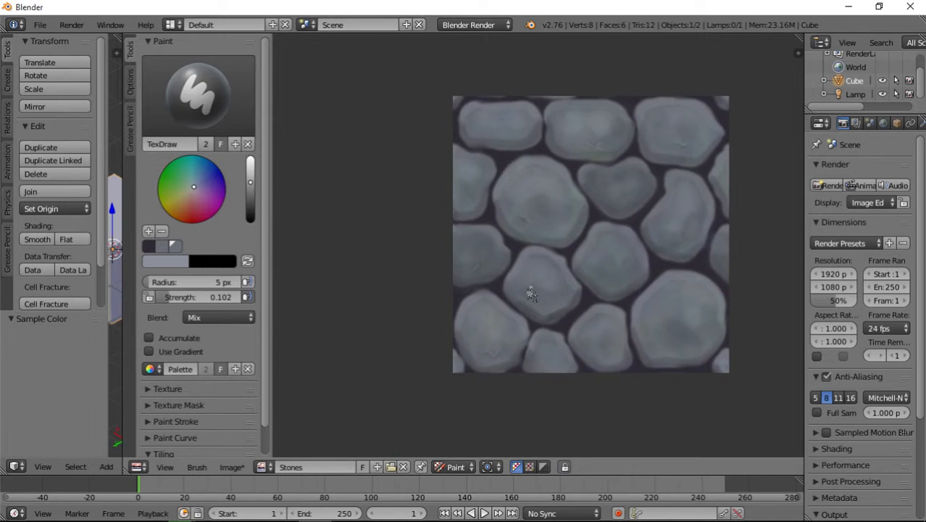
scroll(532, 294, up, 10)
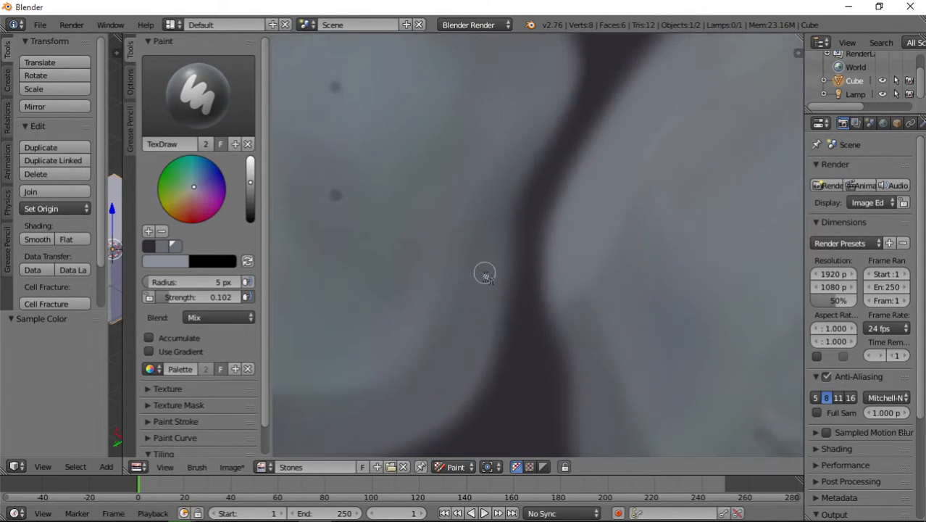
middle_drag(486, 275, 430, 265)
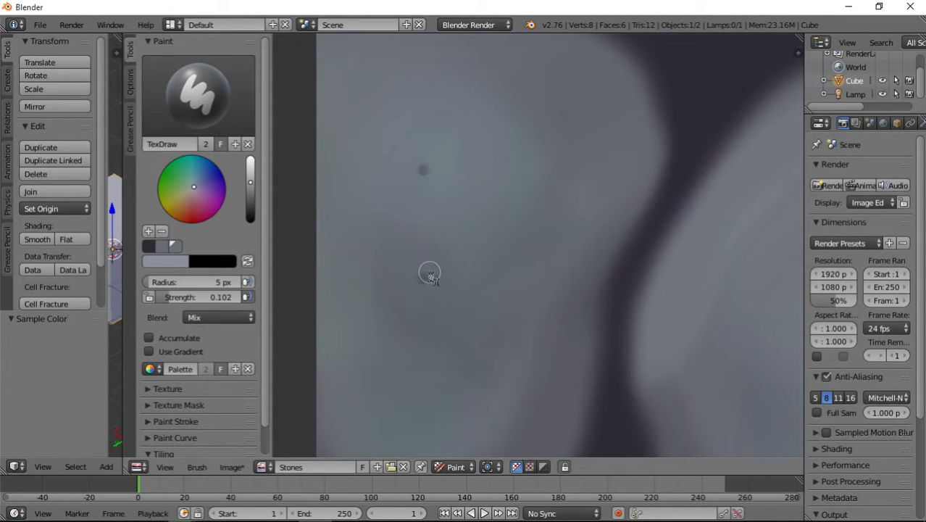
click(430, 274)
mouse_move(698, 87)
middle_down()
mouse_move(555, 315)
mouse_move(552, 257)
middle_up()
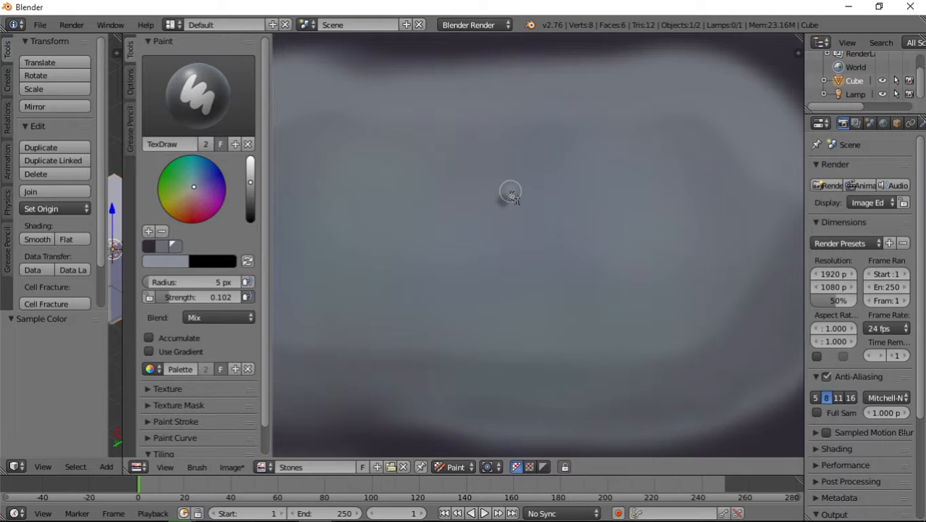
scroll(572, 305, down, 8)
scroll(584, 345, up, 4)
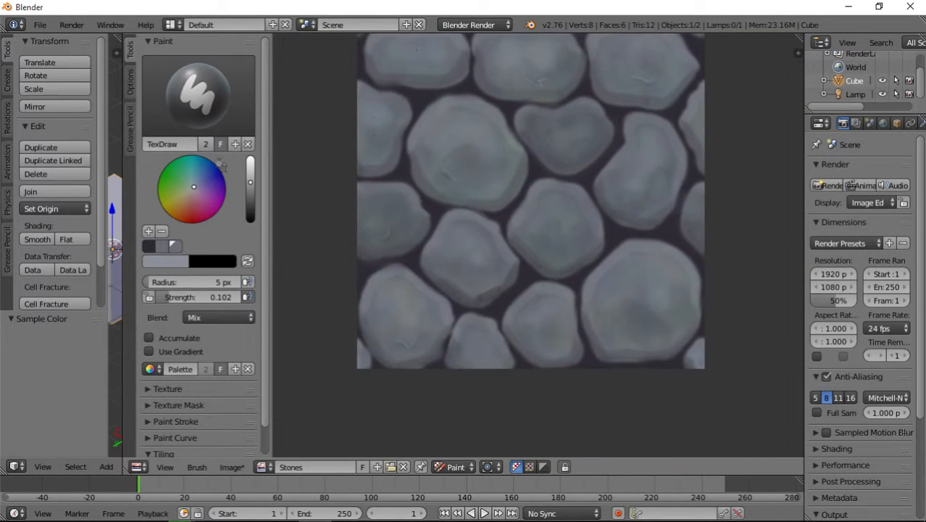
Blend the curved crack on the lower left-border stone with the Smear brush at 8 px radius and 0.439 strength
click(193, 121)
click(339, 173)
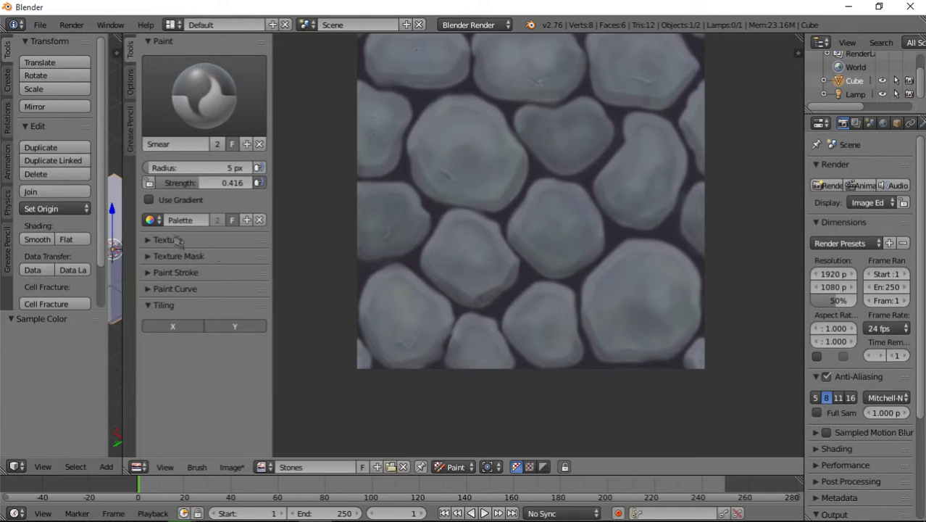
drag(190, 183, 206, 171)
scroll(395, 232, up, 5)
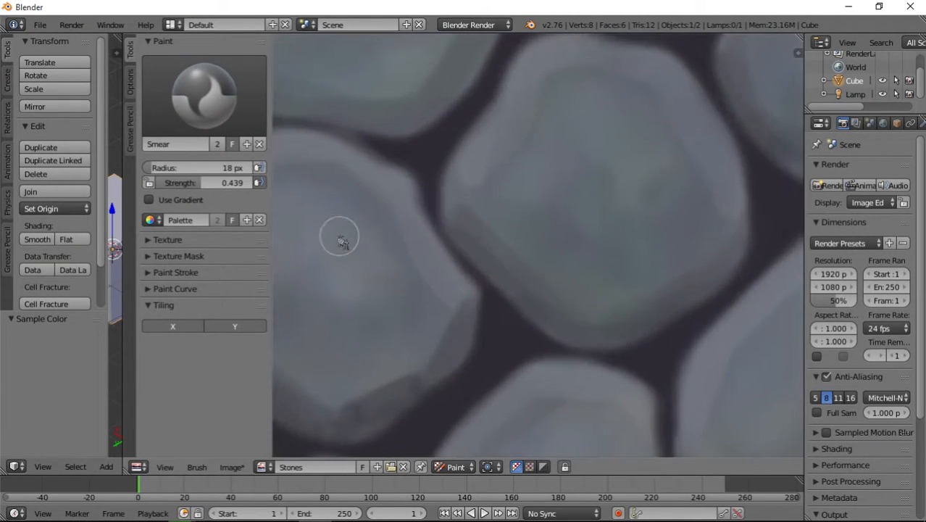
scroll(339, 237, down, 2)
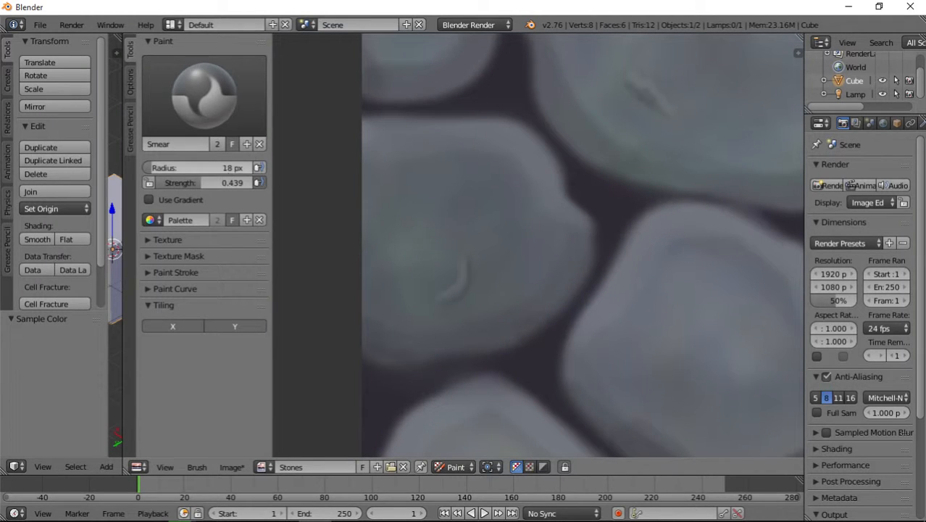
drag(206, 168, 199, 168)
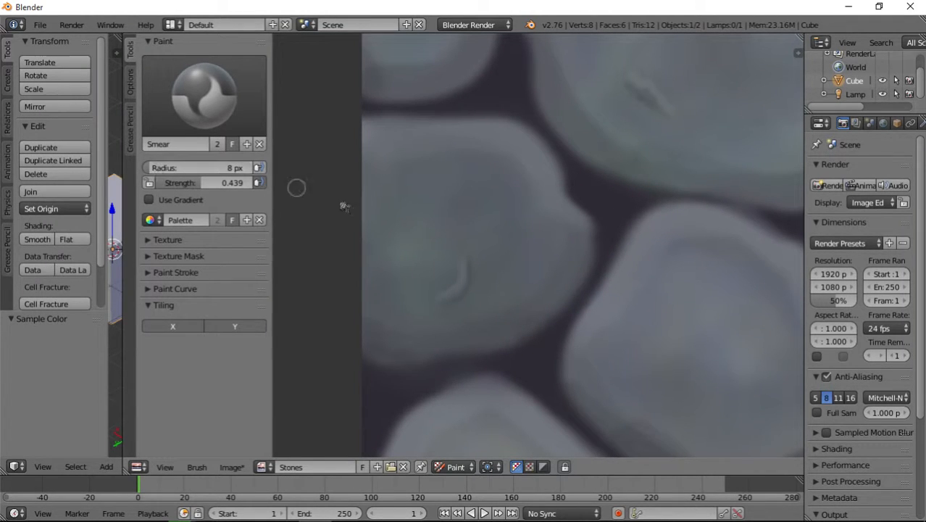
mouse_move(451, 276)
mouse_down()
mouse_move(439, 252)
mouse_move(462, 286)
mouse_up()
mouse_move(462, 295)
mouse_down()
mouse_move(470, 272)
mouse_move(454, 298)
mouse_move(488, 267)
mouse_move(437, 275)
mouse_move(435, 295)
mouse_up()
scroll(535, 259, down, 5)
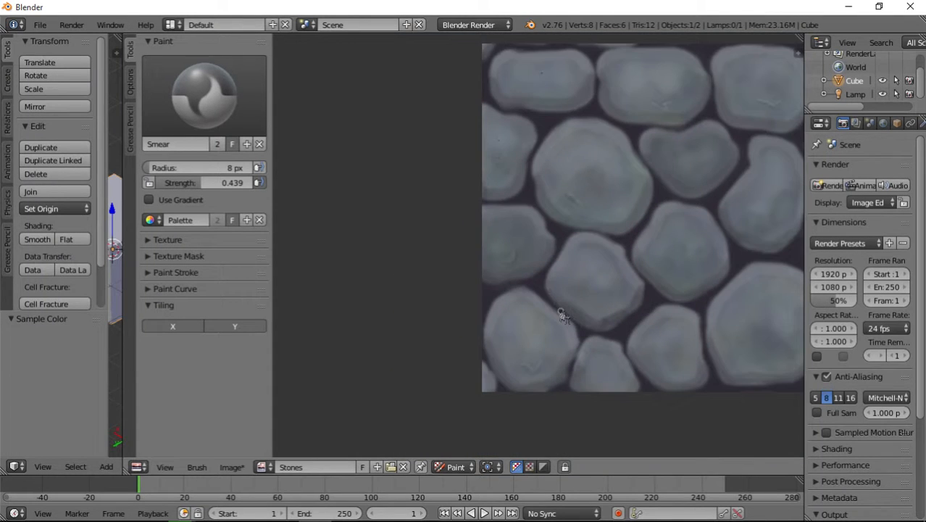
Smear the edges of the V-shaped crack and its highlight on the lower-left stone to soften them
scroll(512, 322, up, 6)
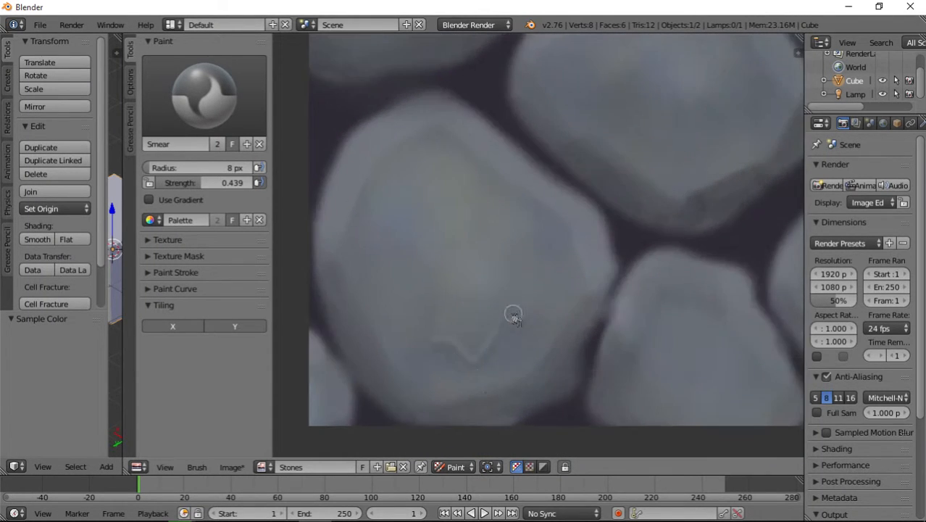
middle_drag(478, 348, 482, 291)
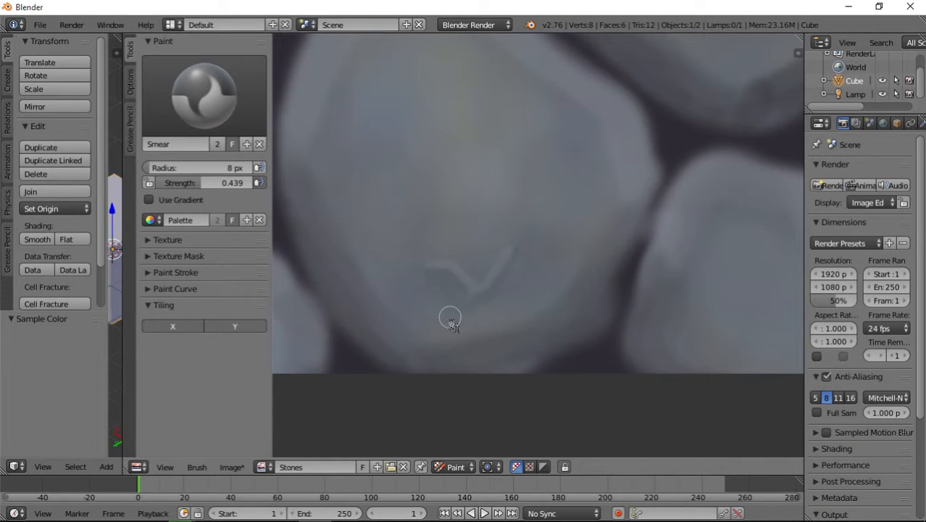
drag(520, 275, 497, 289)
drag(519, 257, 509, 268)
mouse_move(427, 276)
mouse_down()
mouse_move(433, 261)
mouse_move(466, 269)
mouse_up()
mouse_move(506, 239)
mouse_down()
mouse_move(480, 274)
mouse_move(487, 275)
mouse_move(494, 257)
mouse_move(471, 258)
mouse_move(472, 275)
mouse_move(488, 261)
mouse_move(486, 236)
mouse_up()
mouse_move(463, 268)
mouse_down()
mouse_move(478, 286)
mouse_move(502, 250)
mouse_move(495, 265)
mouse_move(499, 244)
mouse_move(462, 259)
mouse_up()
scroll(577, 202, down, 5)
scroll(569, 216, up, 2)
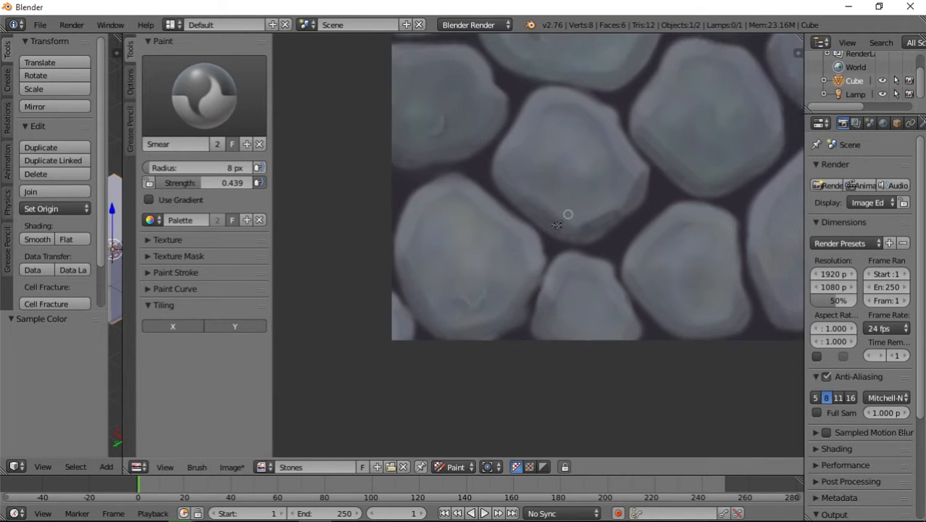
Raise the Smear strength to 0.521 and blend the crack's highlight on the large round stone
middle_drag(568, 215, 502, 298)
scroll(538, 174, up, 1)
middle_drag(536, 163, 550, 278)
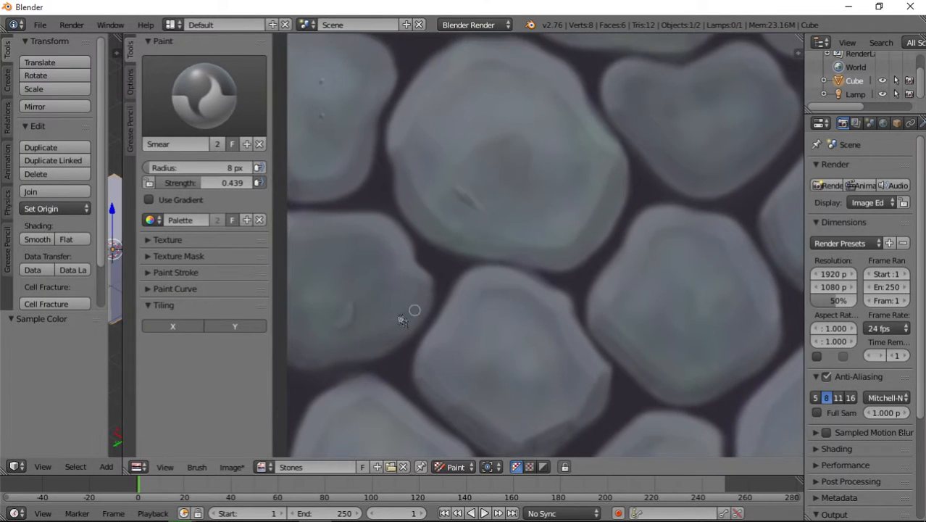
scroll(468, 244, up, 3)
middle_drag(437, 184, 486, 251)
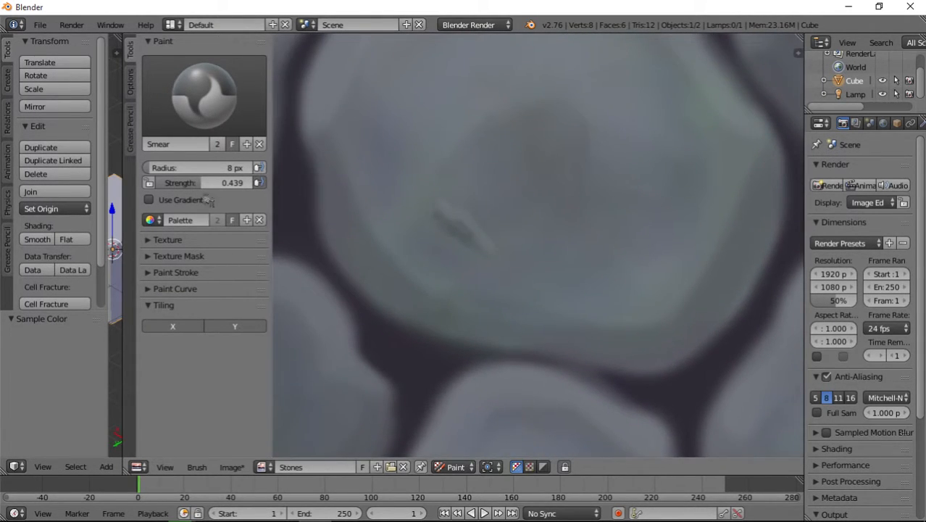
drag(207, 183, 215, 182)
mouse_move(456, 238)
mouse_down()
mouse_move(472, 254)
mouse_move(430, 224)
mouse_move(471, 256)
mouse_up()
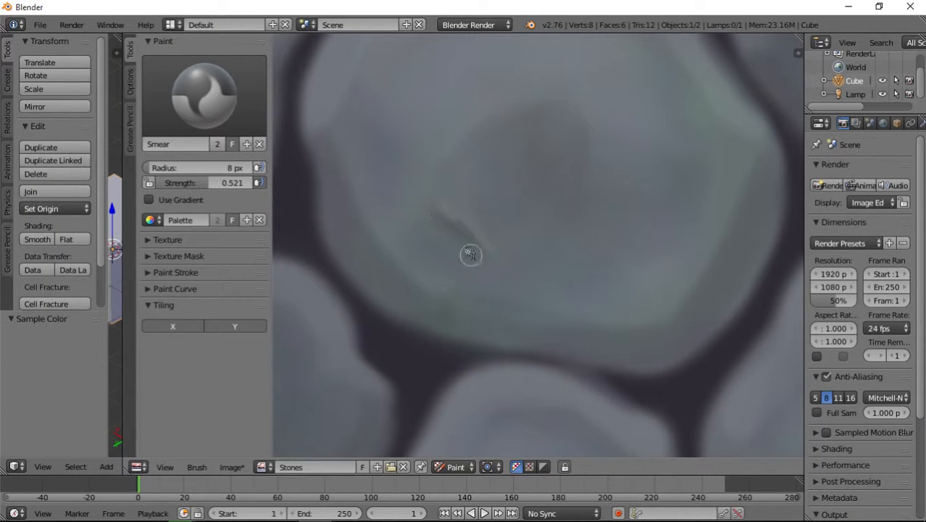
scroll(507, 272, down, 7)
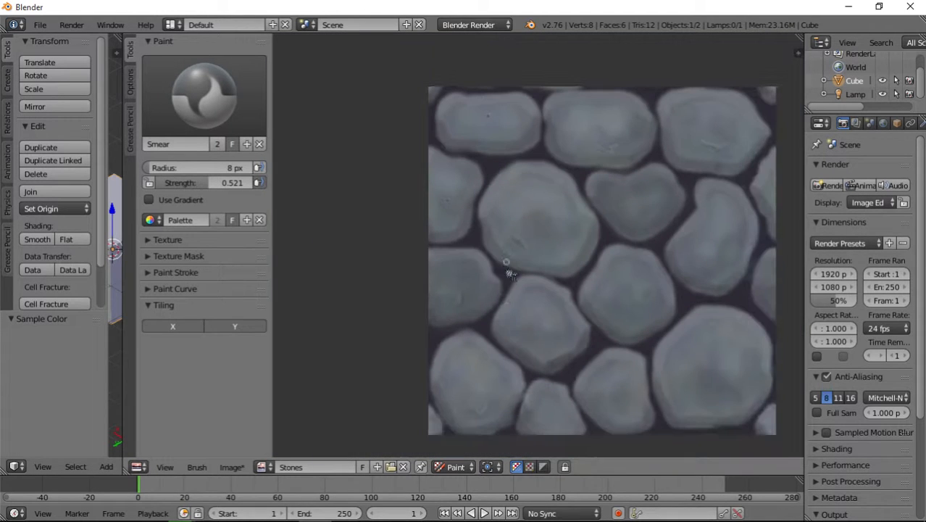
Examine the whole stone texture up close and from a distance to judge the overall look
scroll(579, 312, up, 1)
middle_drag(569, 296, 479, 272)
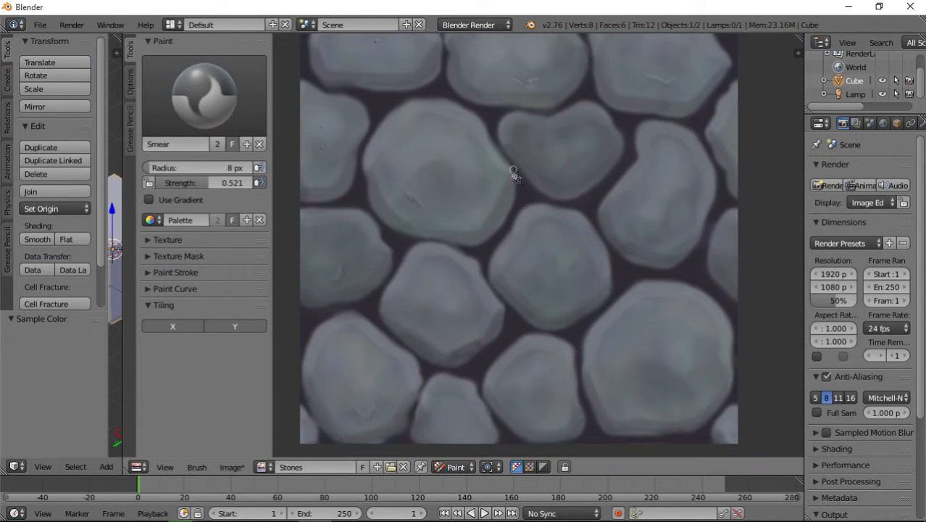
scroll(513, 172, down, 1)
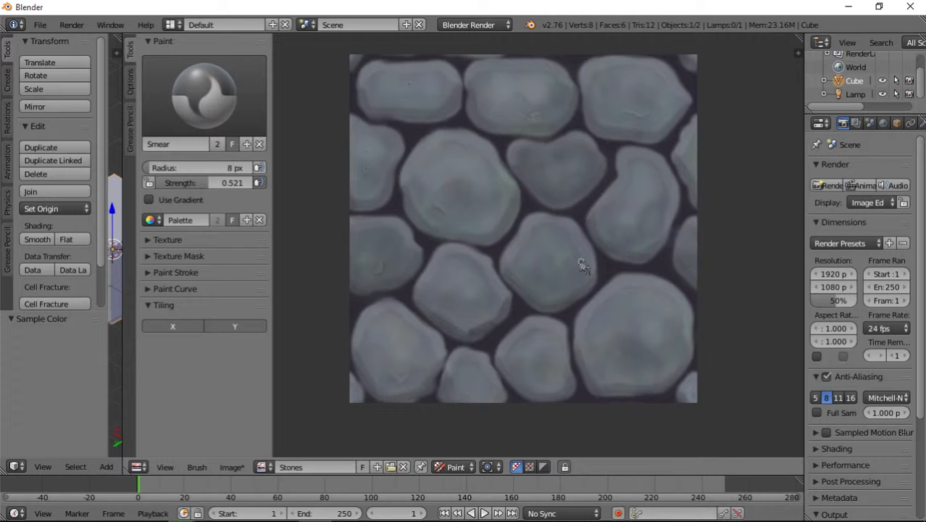
scroll(584, 264, down, 4)
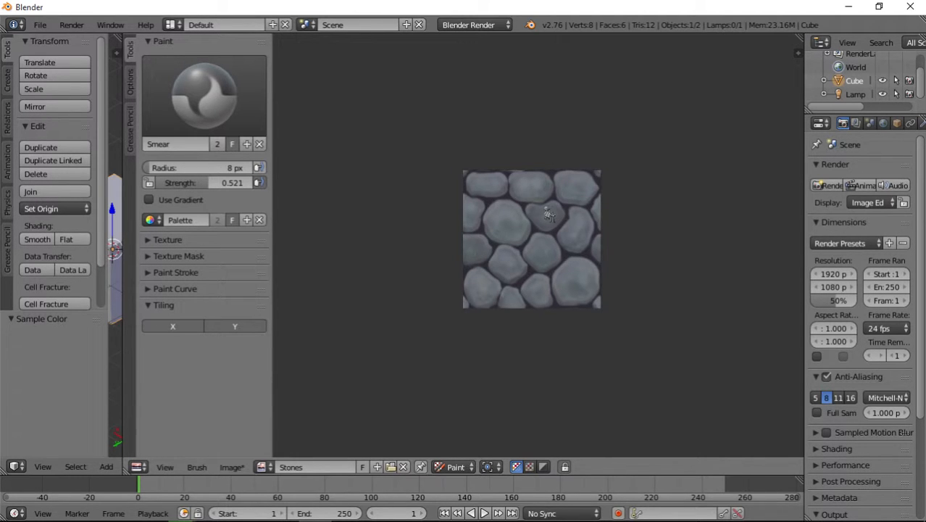
scroll(491, 285, up, 4)
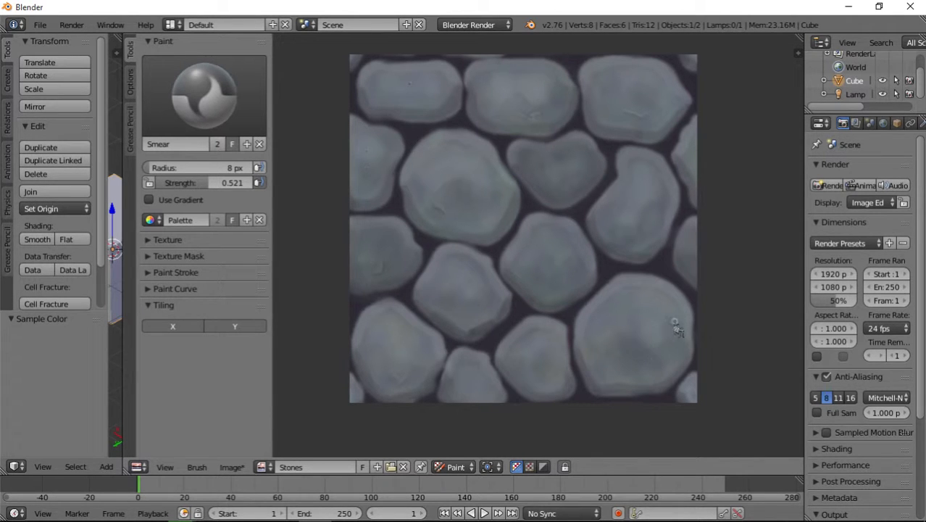
scroll(545, 211, down, 4)
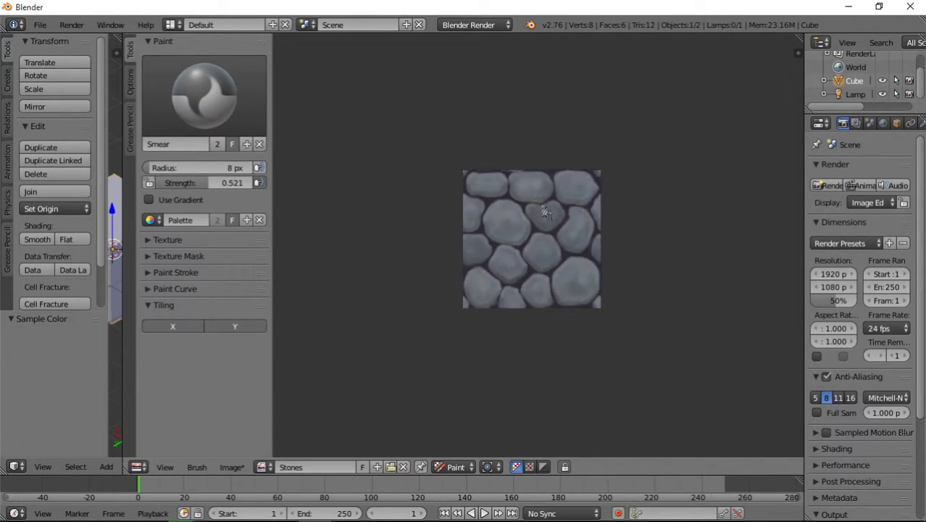
scroll(586, 284, up, 2)
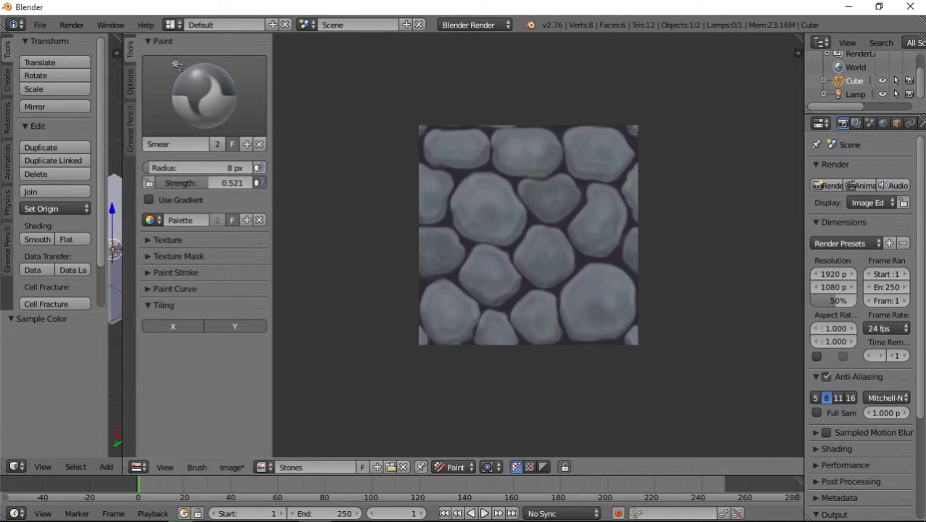
Save the painted texture as Stones.png in the Desktop folder
click(231, 468)
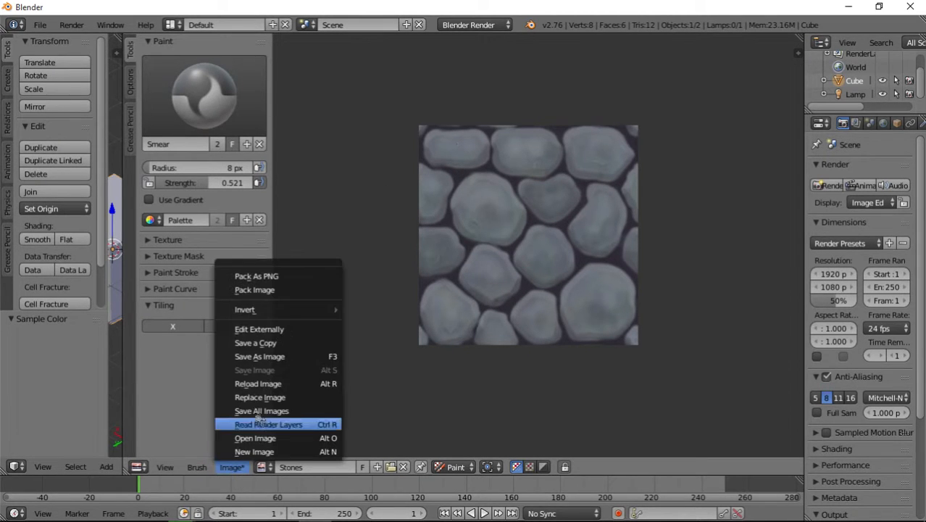
click(285, 357)
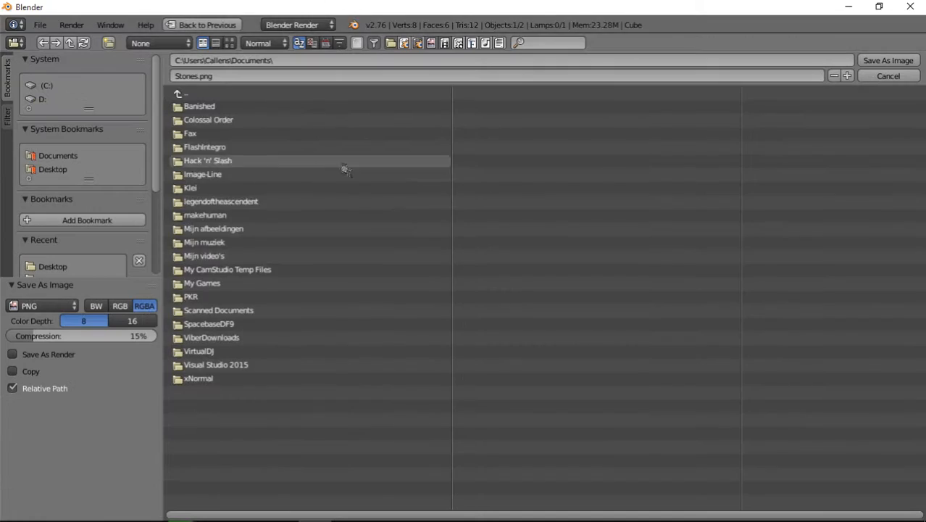
click(63, 171)
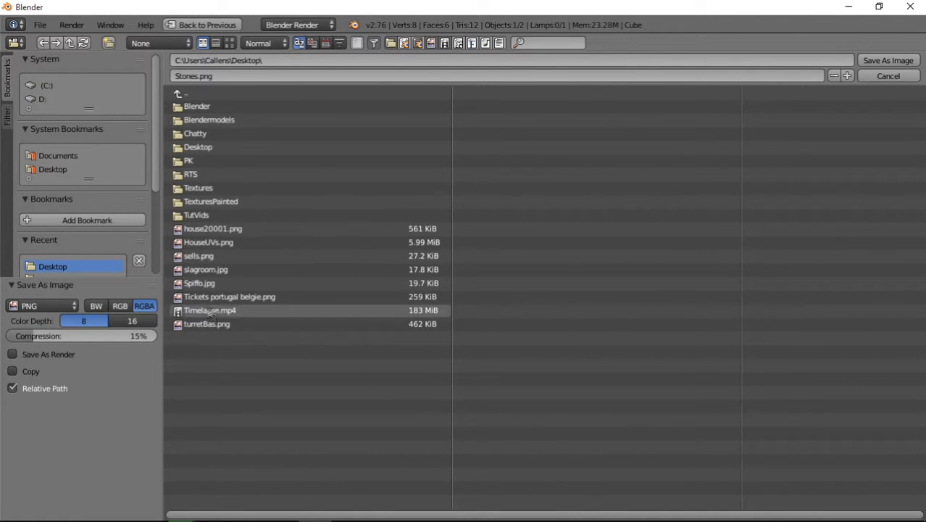
click(888, 60)
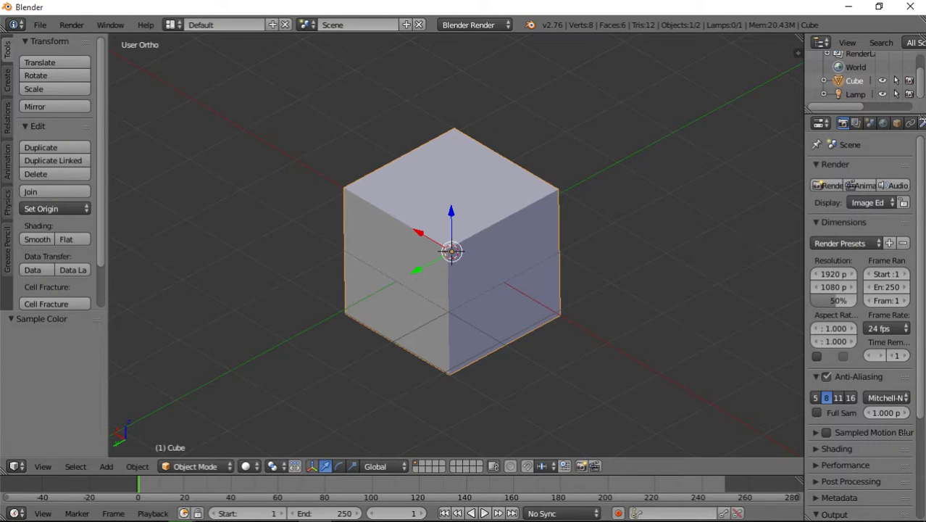
Set the type of the cube material's texture to Image or Movie
scroll(872, 131, down, 5)
click(884, 125)
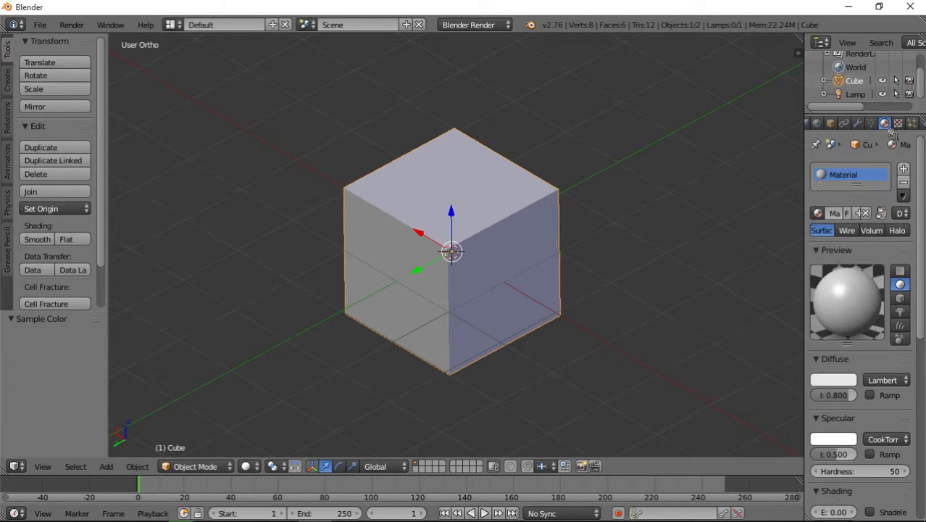
click(898, 125)
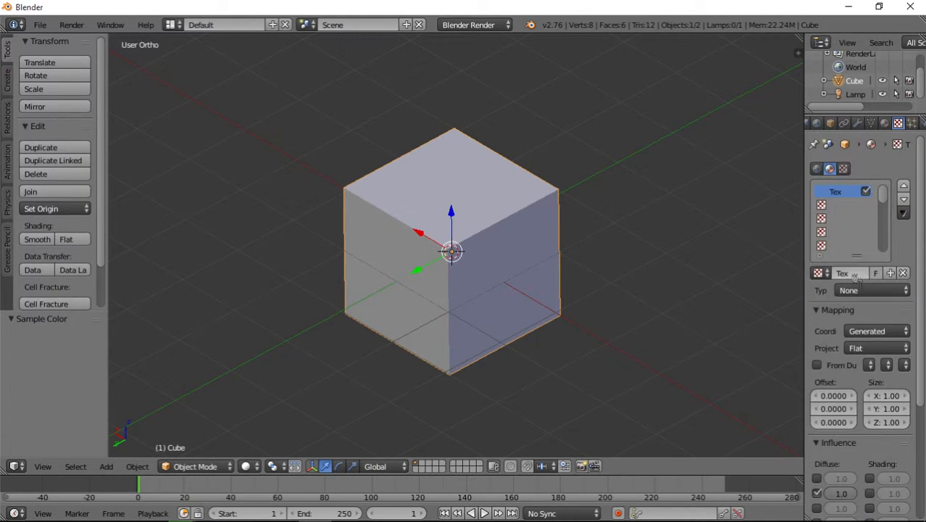
scroll(851, 276, down, 3)
click(867, 211)
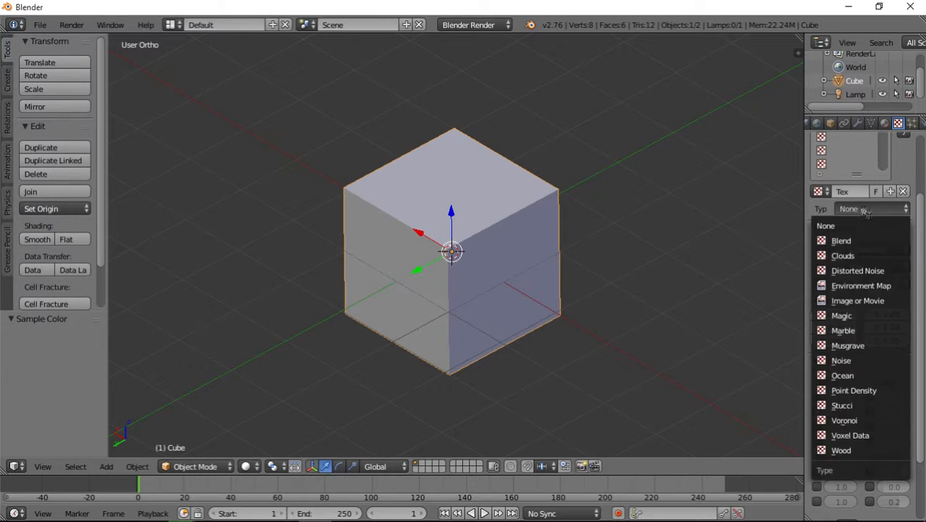
click(863, 304)
Load Stones.png from the Desktop folder as the texture's image
click(893, 298)
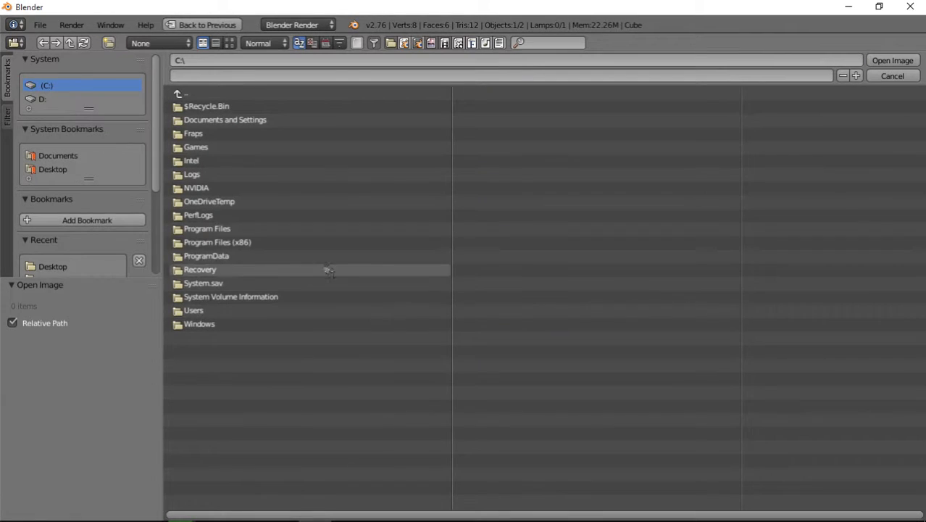
click(58, 270)
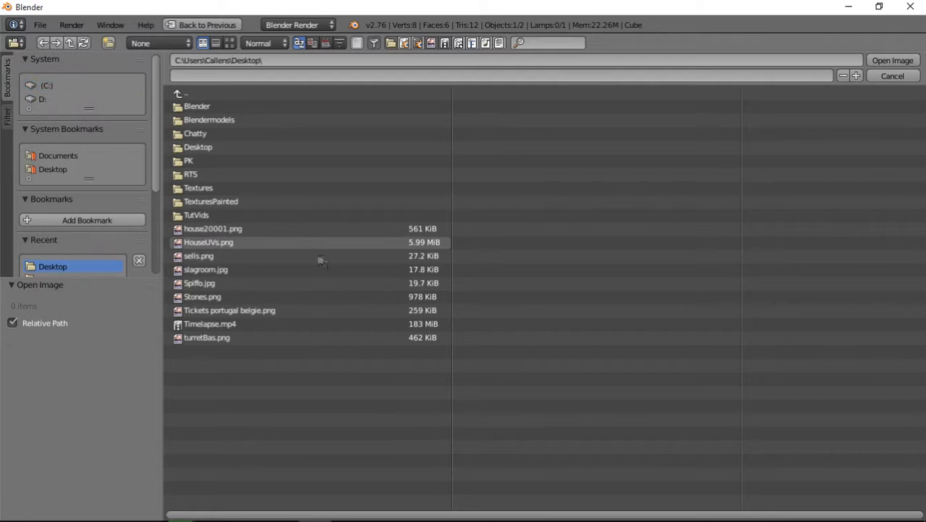
click(254, 298)
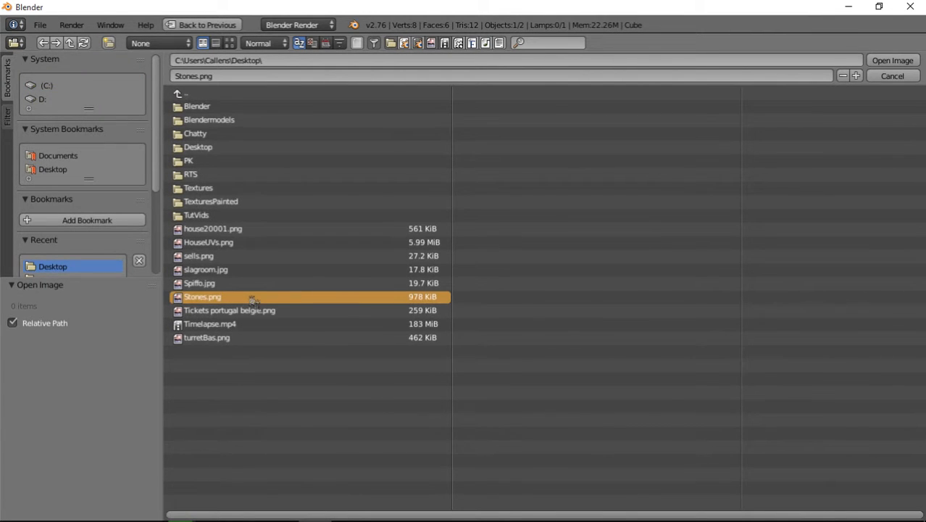
double_click(253, 298)
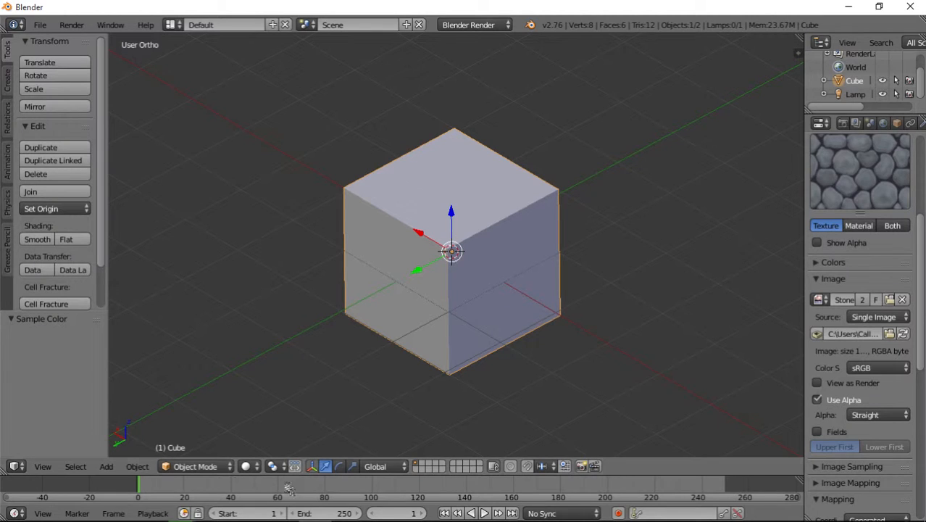
Switch the 3D view's shading to Material
click(245, 466)
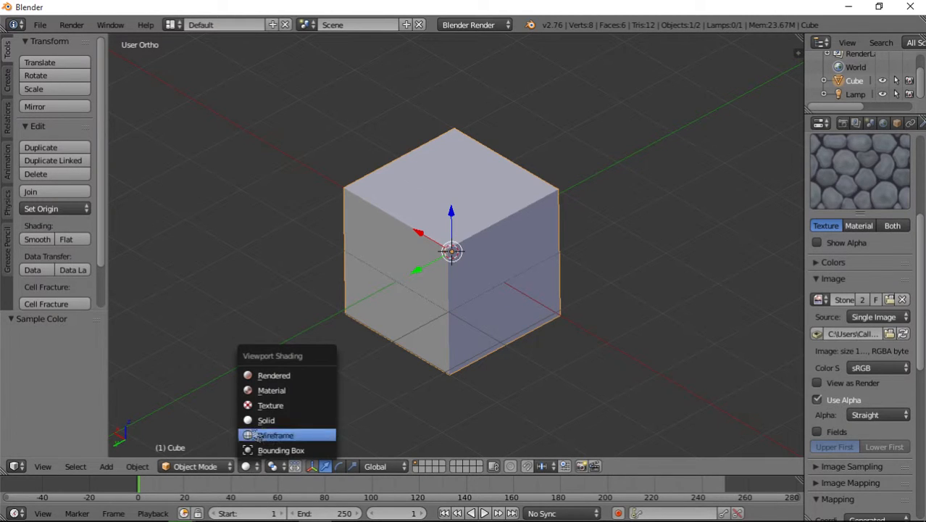
click(275, 390)
scroll(428, 331, down, 8)
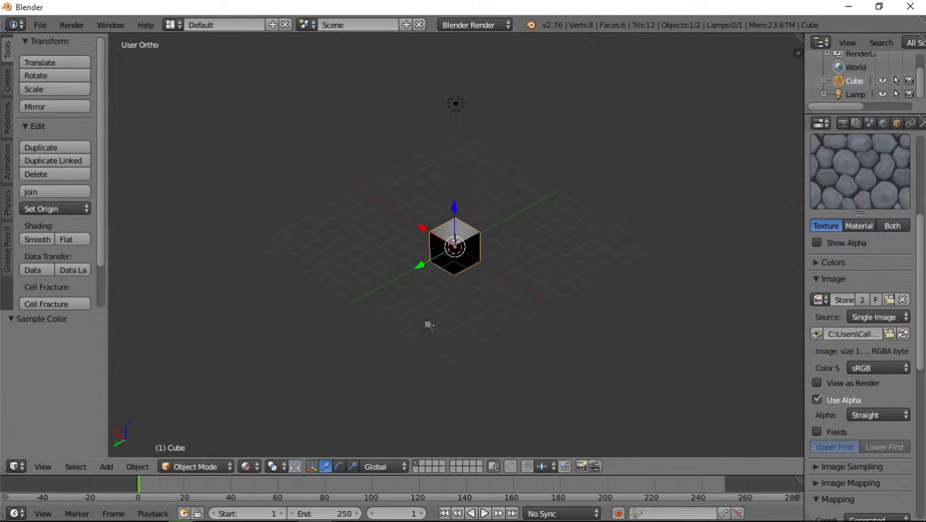
Select the lamp, lower it 6 units along Z and raise it back 4 units
right_click(462, 109)
drag(458, 69, 490, 203)
middle_drag(490, 203, 374, 153)
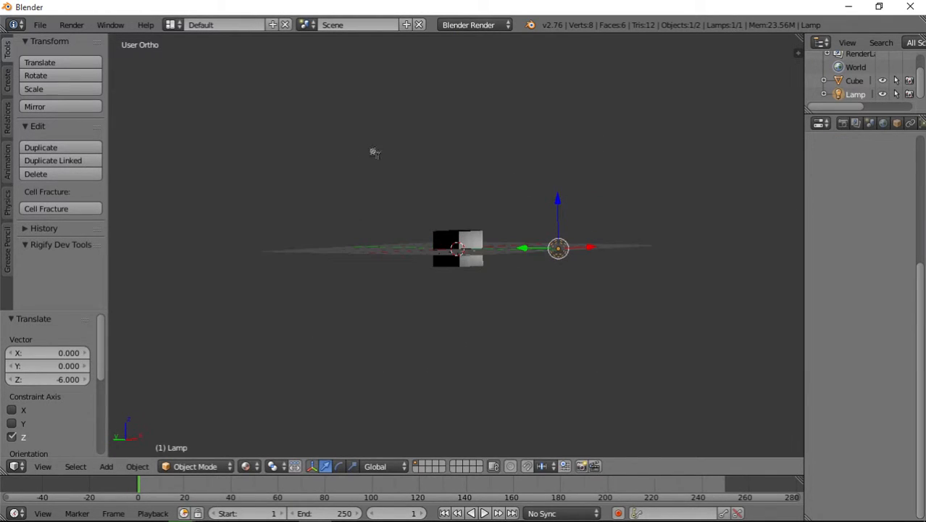
drag(556, 209, 569, 128)
middle_drag(569, 128, 516, 319)
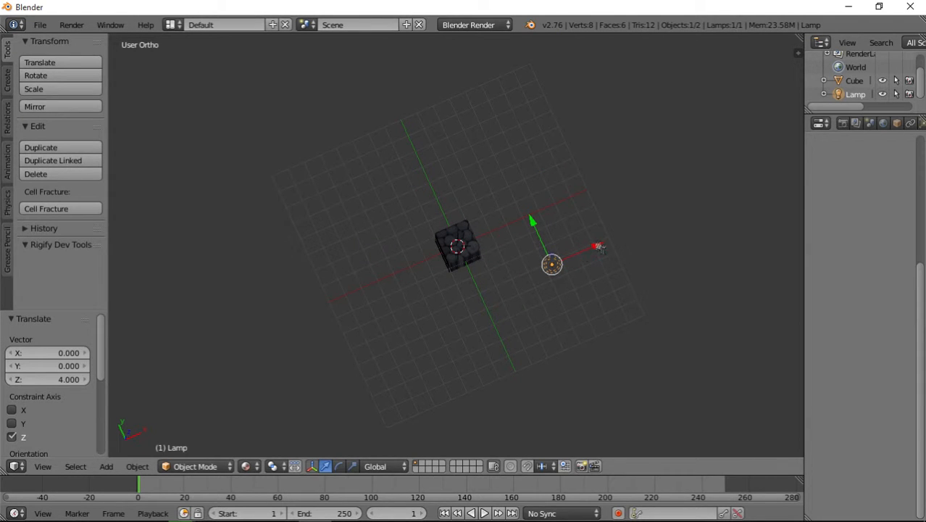
Move the lamp along X and Y until it sits close beside the cube, ending with a -1 unit shift along X
drag(598, 248, 571, 263)
drag(500, 237, 485, 212)
drag(555, 232, 542, 239)
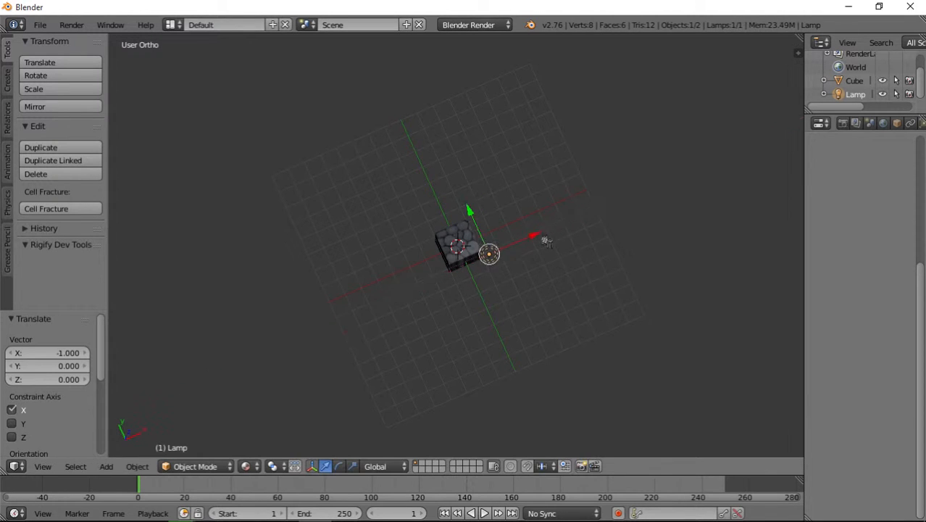
middle_drag(508, 307, 491, 208)
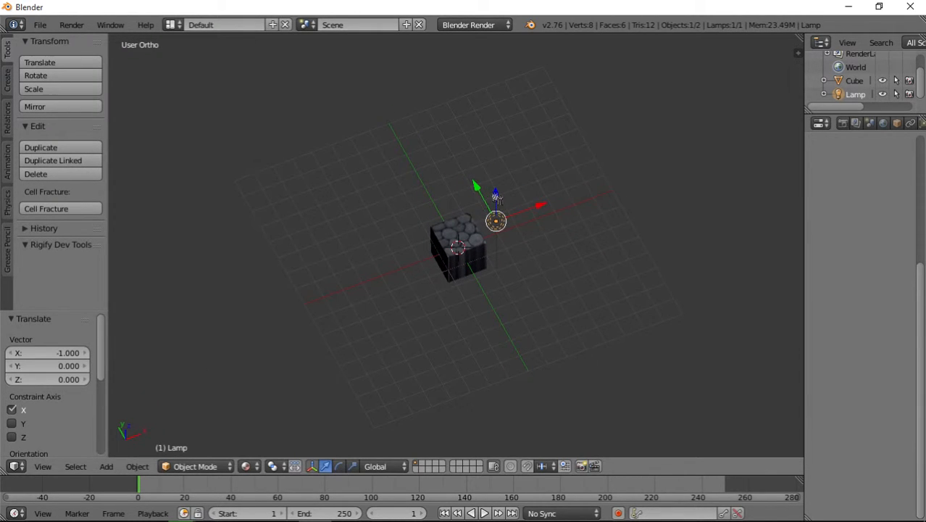
Lower the lamp 1 unit along Z and duplicate it in place
mouse_move(496, 196)
mouse_down()
mouse_move(498, 225)
mouse_move(498, 209)
mouse_up()
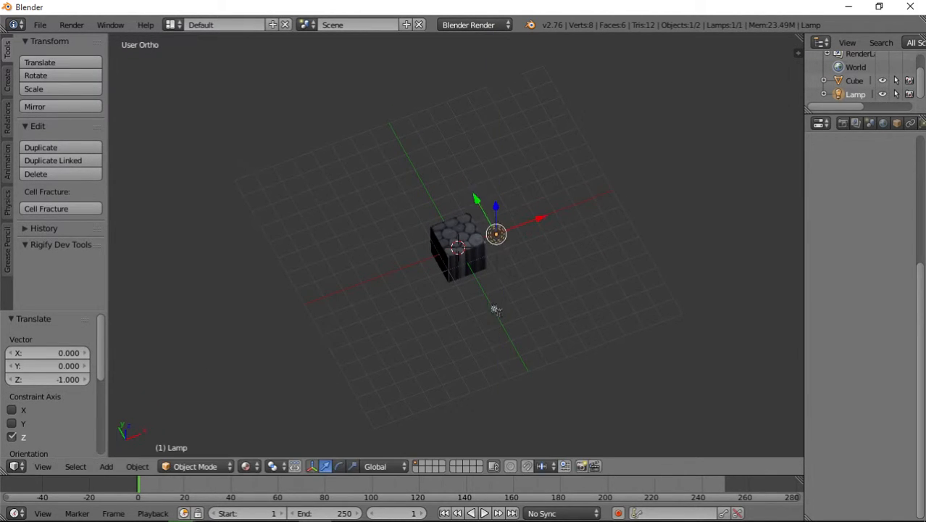
middle_drag(493, 310, 551, 298)
key(shift+d)
right_click(533, 227)
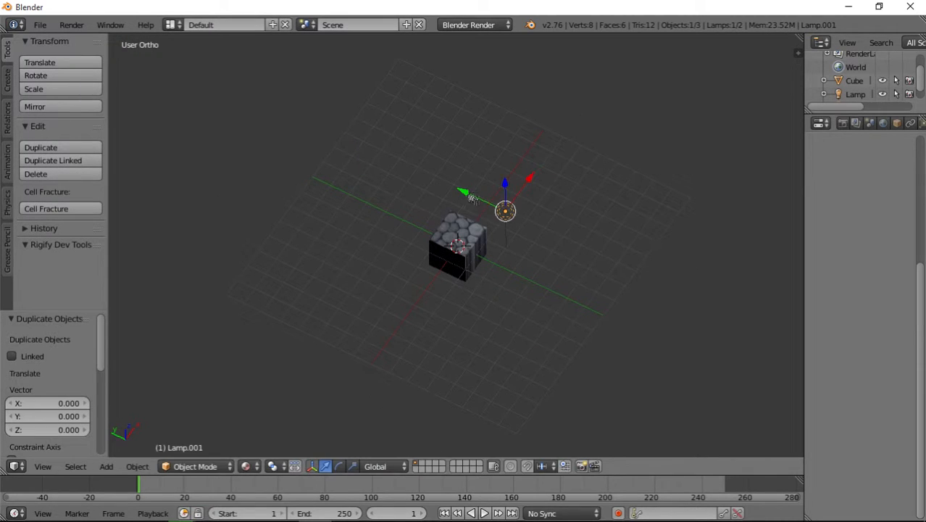
Move the duplicated lamp 3 units along Y, -3 units along X and -4 units along Z
key(g)
key(y)
key(Return)
text(gx)
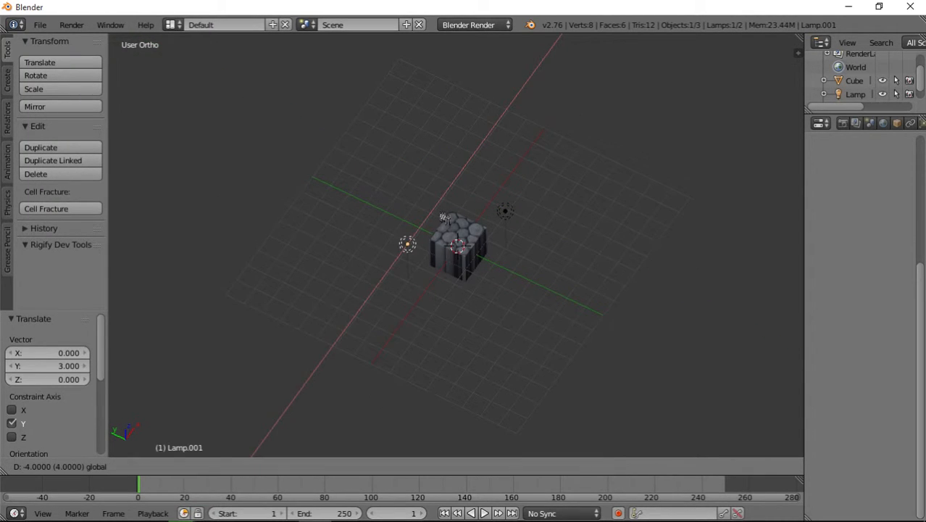
text(-3)
key(Return)
key(g)
key(z)
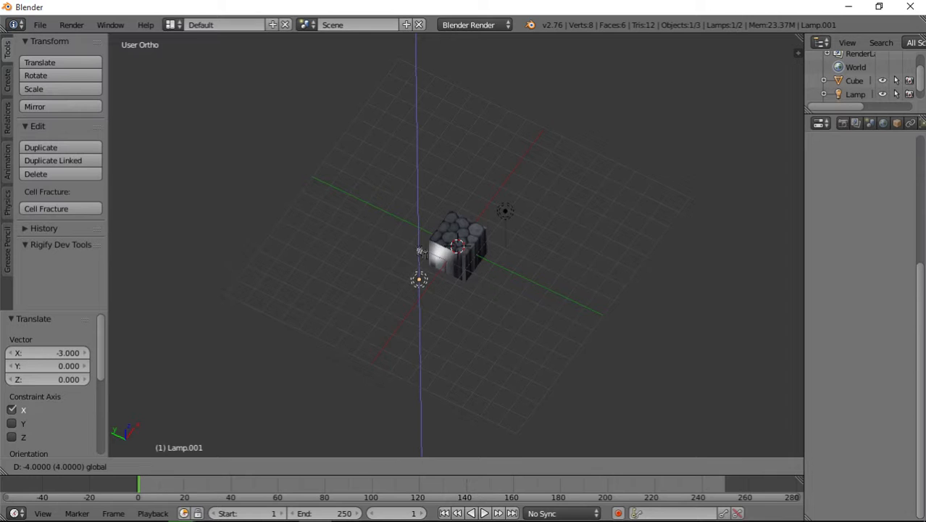
click(525, 298)
middle_drag(526, 298, 567, 291)
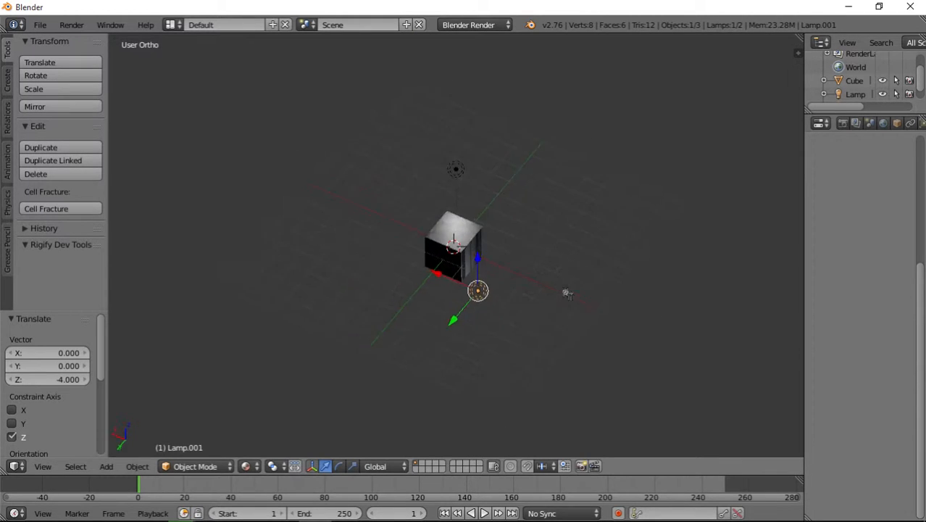
Select the cube and set its material's specular intensity to 0
scroll(567, 292, up, 3)
scroll(480, 300, up, 3)
middle_drag(537, 242, 528, 259)
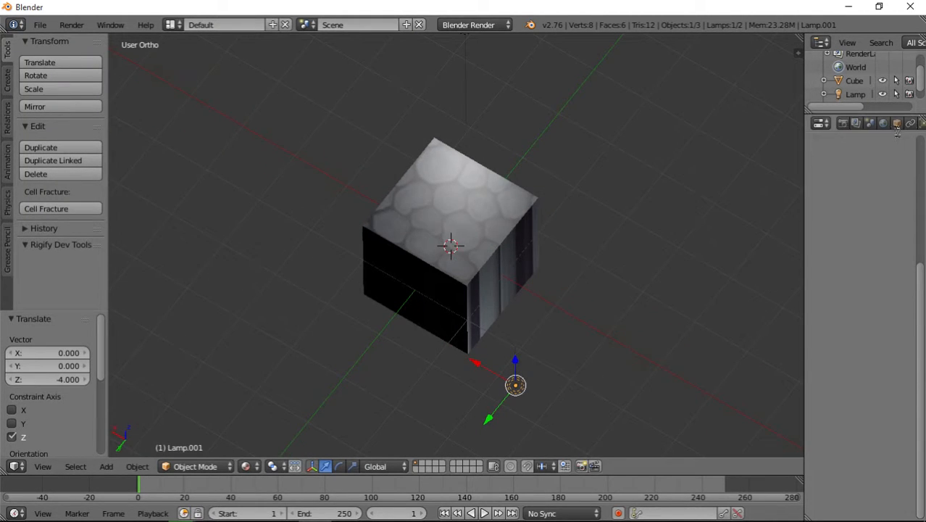
middle_drag(914, 127, 867, 126)
scroll(862, 129, down, 2)
scroll(835, 129, up, 2)
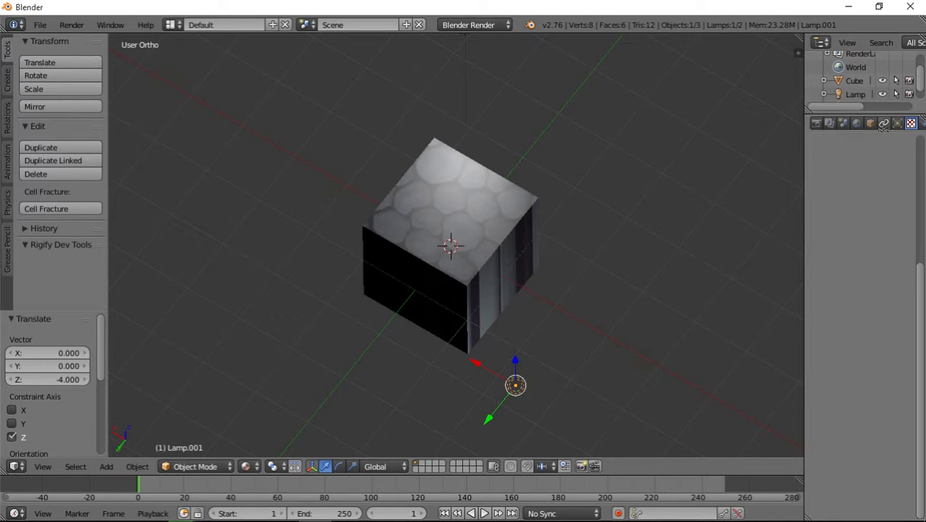
right_click(505, 228)
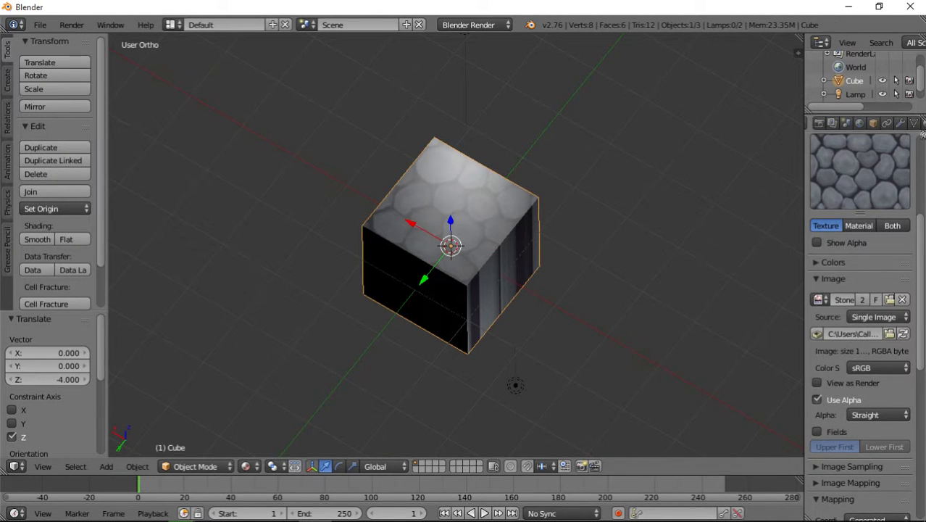
click(923, 123)
scroll(859, 239, down, 4)
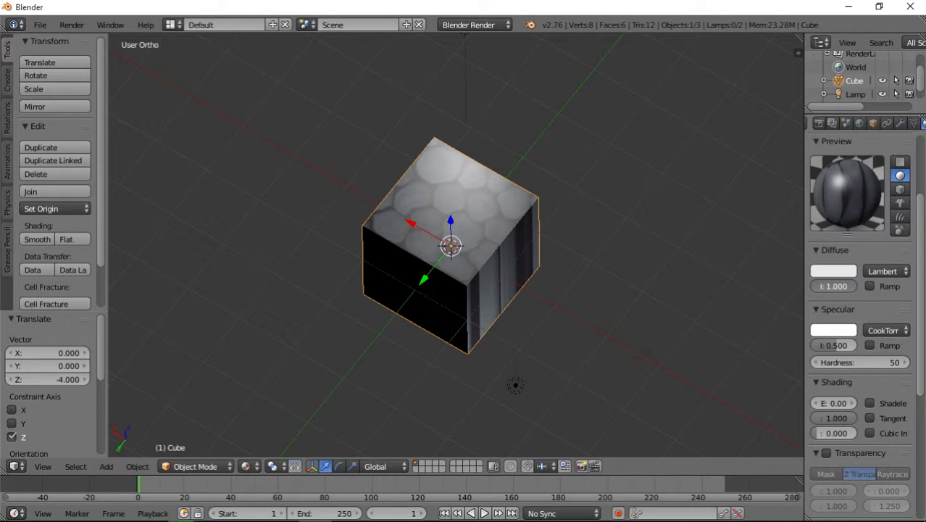
drag(841, 346, 764, 359)
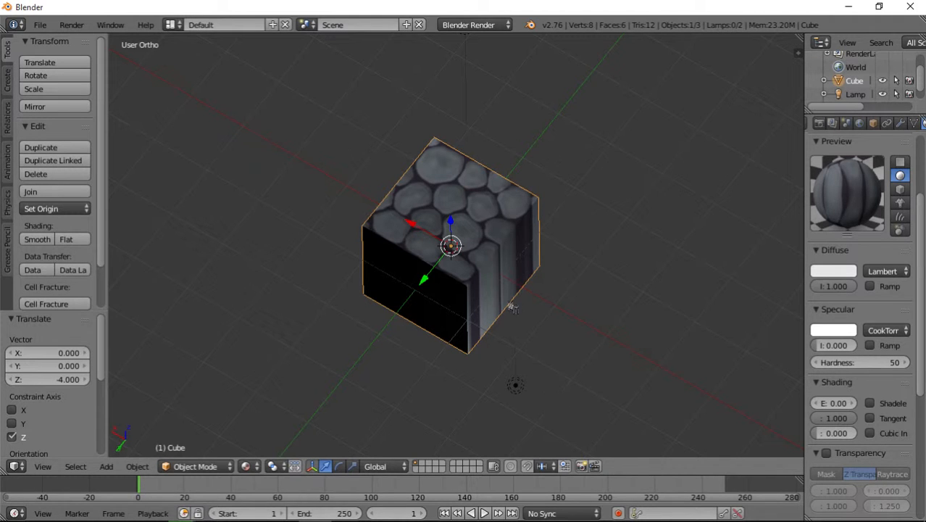
middle_drag(511, 308, 469, 257)
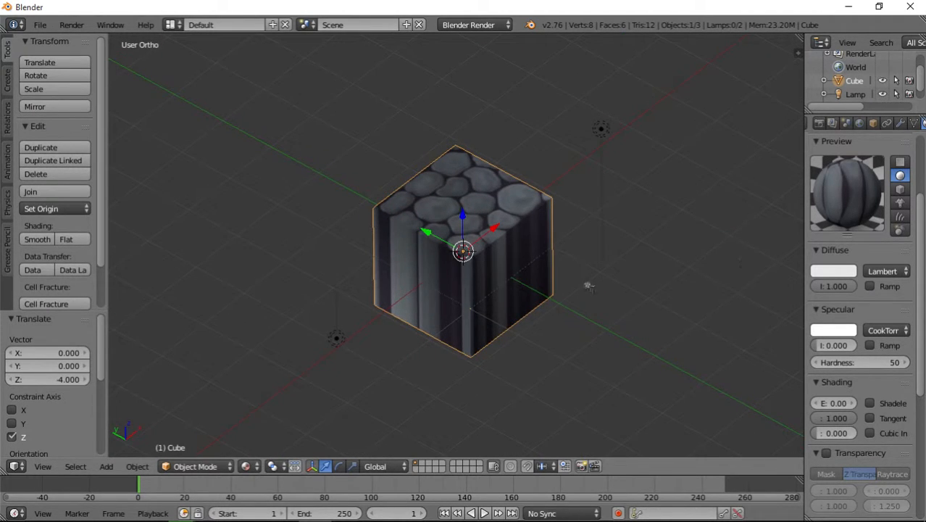
scroll(497, 272, up, 1)
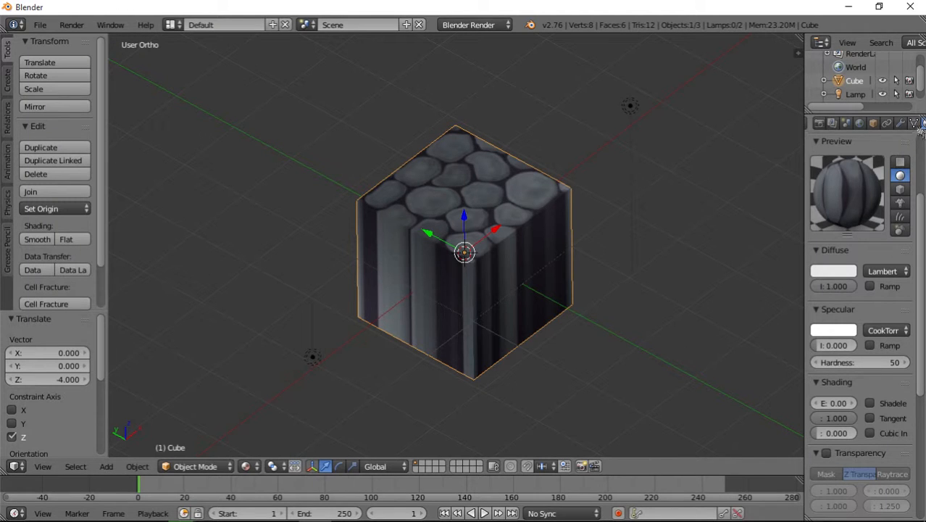
Set the Stones texture's mapping coordinates to UV
scroll(919, 124, down, 2)
click(885, 124)
scroll(855, 360, down, 4)
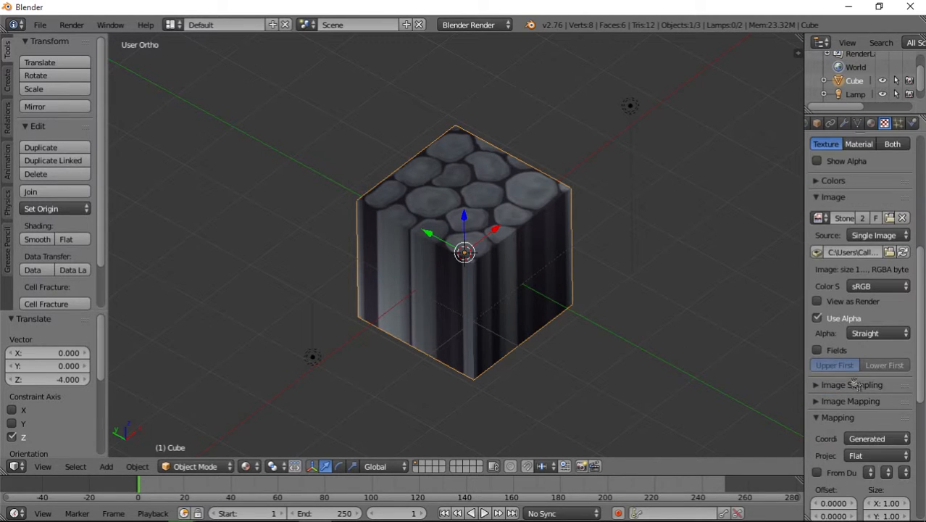
click(873, 414)
click(855, 351)
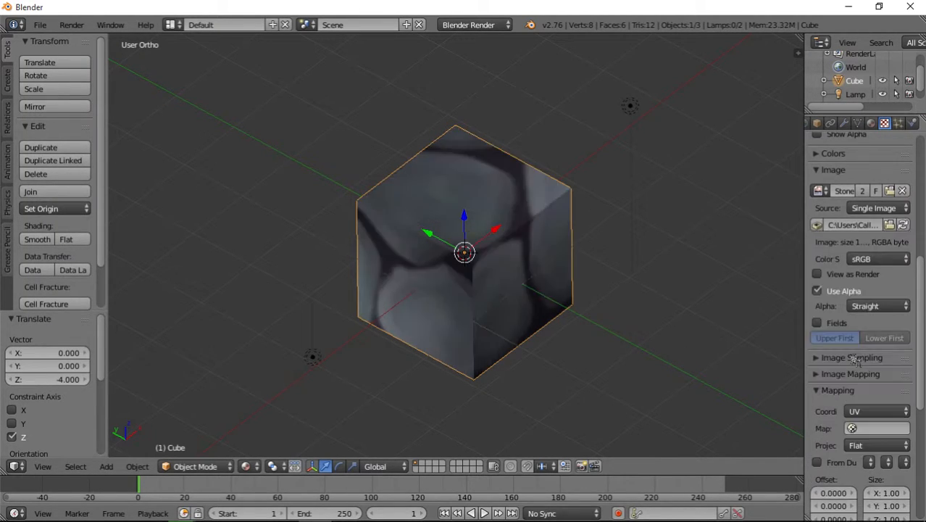
middle_drag(448, 322, 371, 336)
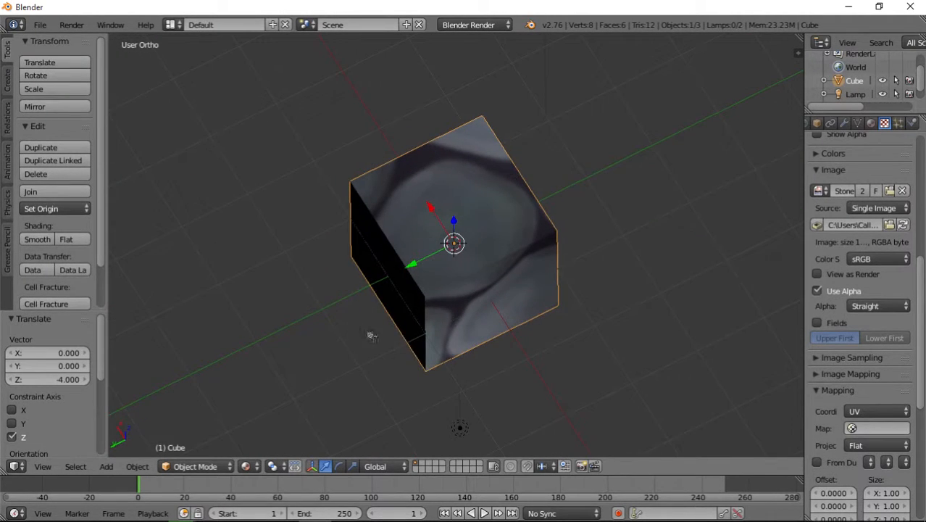
Move the duplicated lamp away from the cube along Y and the original lamp 1 unit outward along X
right_click(459, 428)
middle_drag(548, 377, 588, 412)
scroll(542, 364, down, 4)
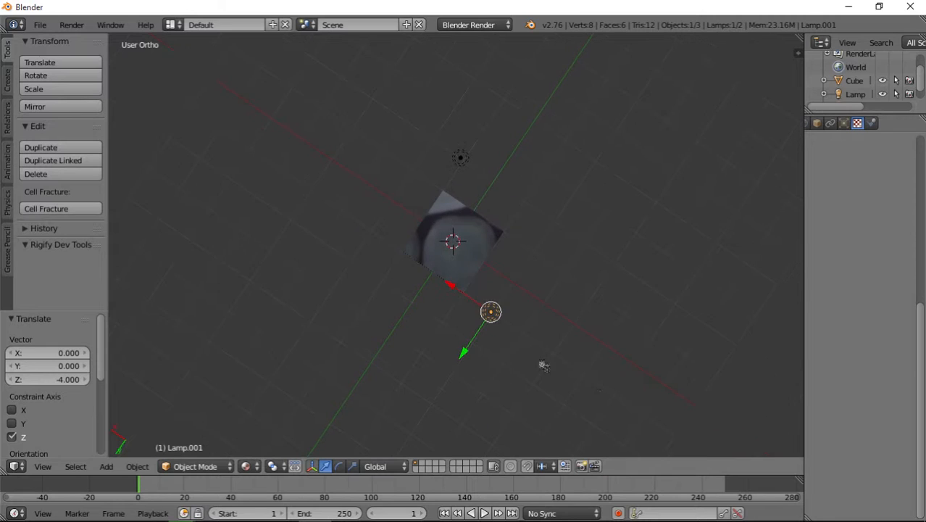
ctrl+drag(464, 356, 455, 374)
right_click(458, 159)
ctrl+drag(430, 134, 384, 126)
middle_drag(521, 337, 580, 190)
middle_drag(455, 258, 455, 374)
Lower the duplicated lamp and the original lamp by 1 unit each along Z
right_click(497, 346)
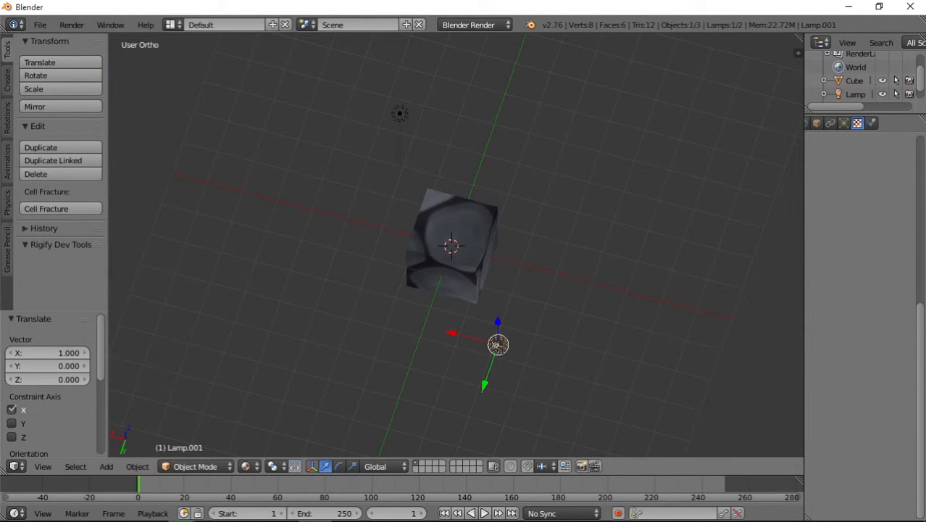
key(KP_3)
key(KP_1)
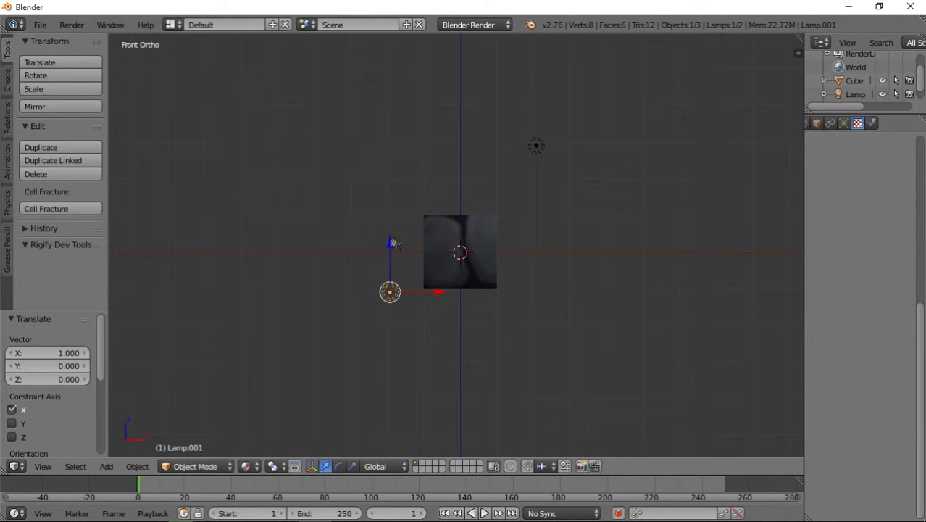
ctrl+drag(394, 243, 385, 277)
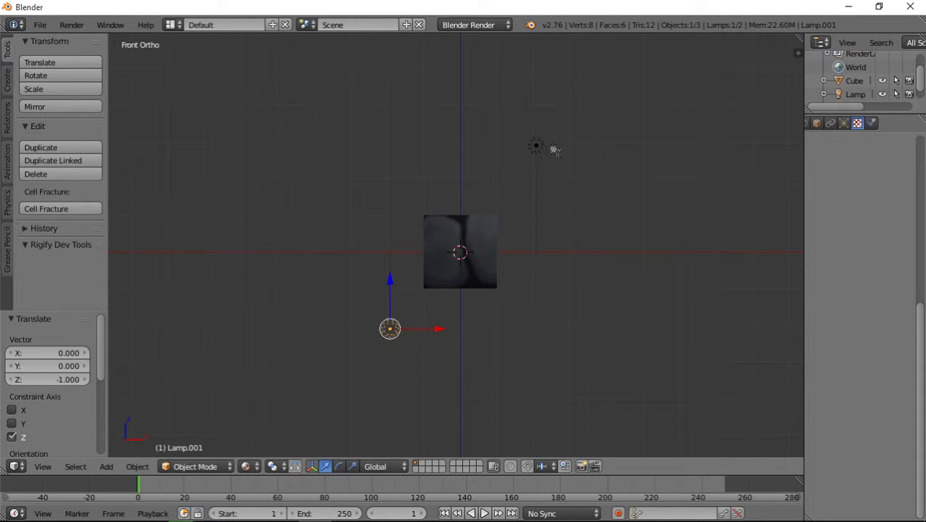
right_click(549, 144)
ctrl+drag(537, 98, 541, 131)
middle_drag(429, 241, 524, 317)
middle_drag(355, 275, 485, 267)
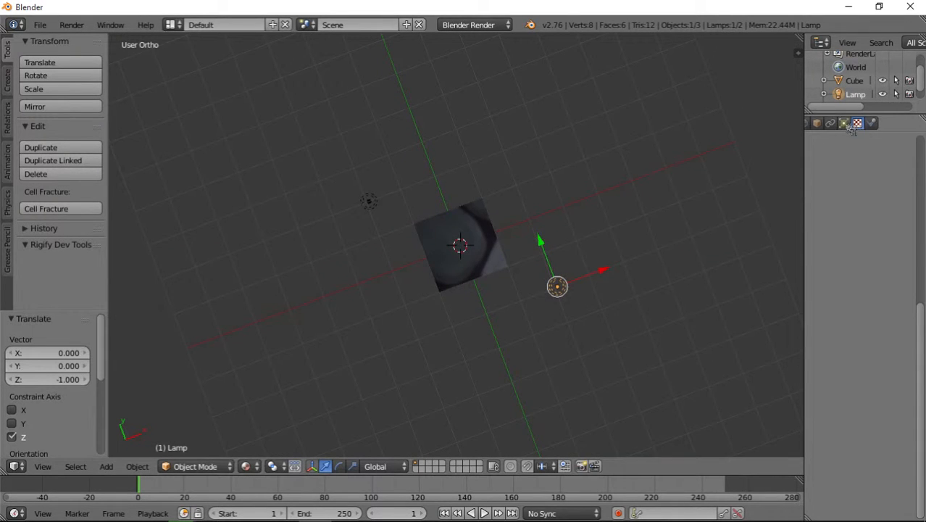
Select the cube and try a texture mapping size of 10 on X and Y
right_click(463, 241)
scroll(899, 348, down, 4)
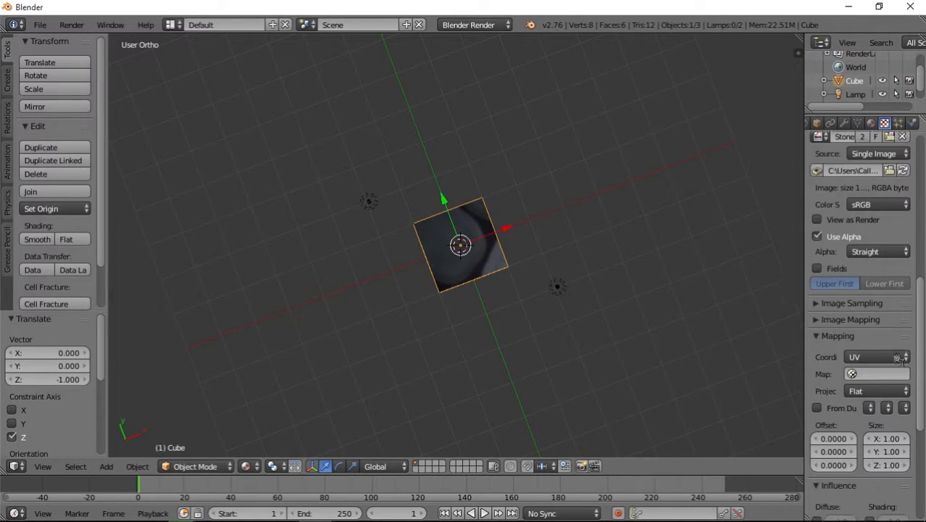
click(889, 383)
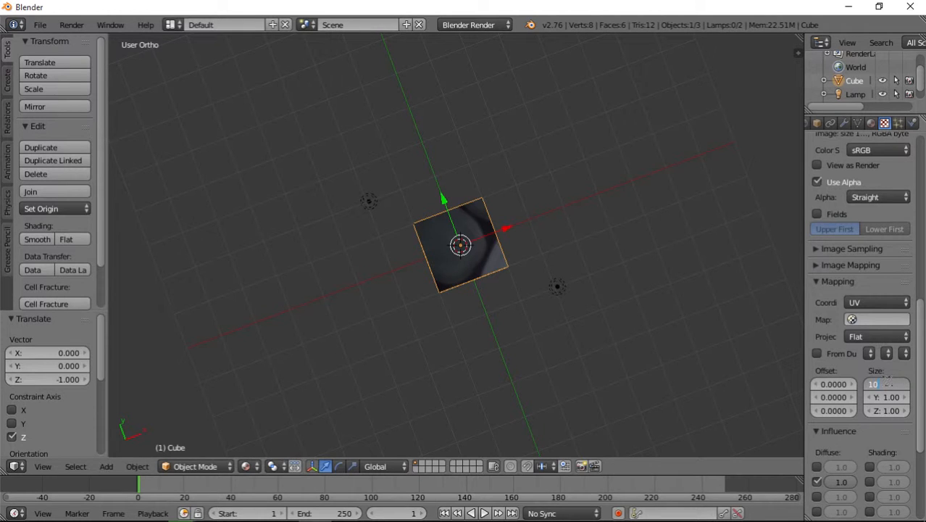
text(10)
key(Return)
click(886, 396)
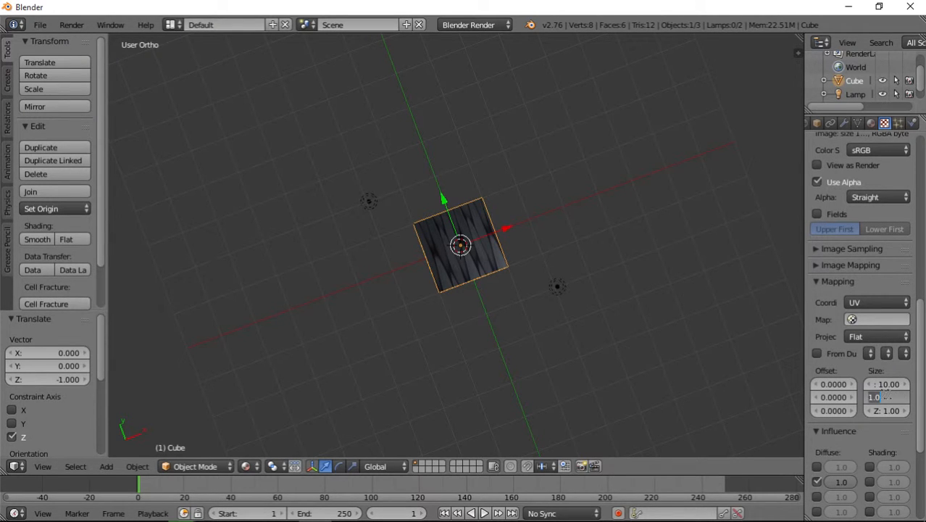
key(Return)
middle_drag(451, 326, 505, 276)
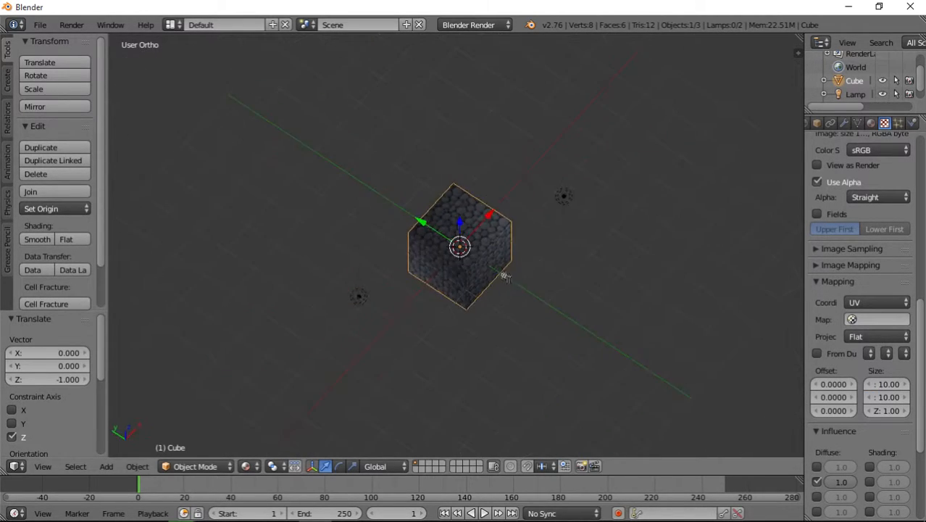
scroll(491, 303, up, 4)
scroll(492, 303, up, 3)
middle_drag(434, 295, 516, 274)
middle_drag(410, 248, 472, 266)
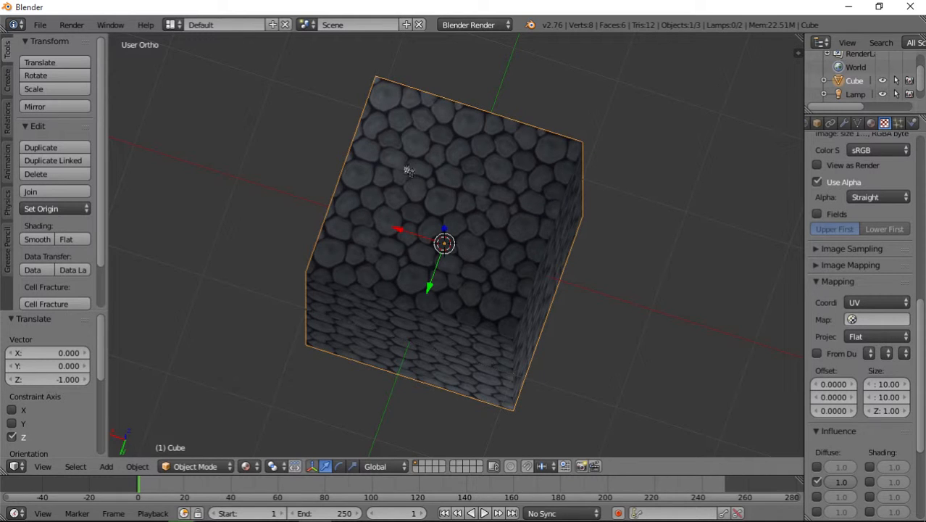
middle_drag(506, 201, 793, 276)
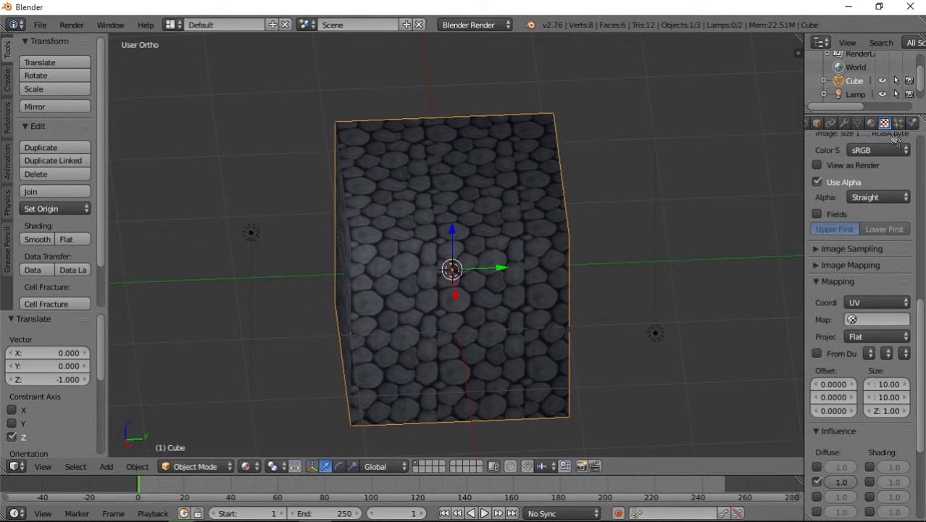
Set the texture's mapping size to 5 on both X and Y
click(883, 383)
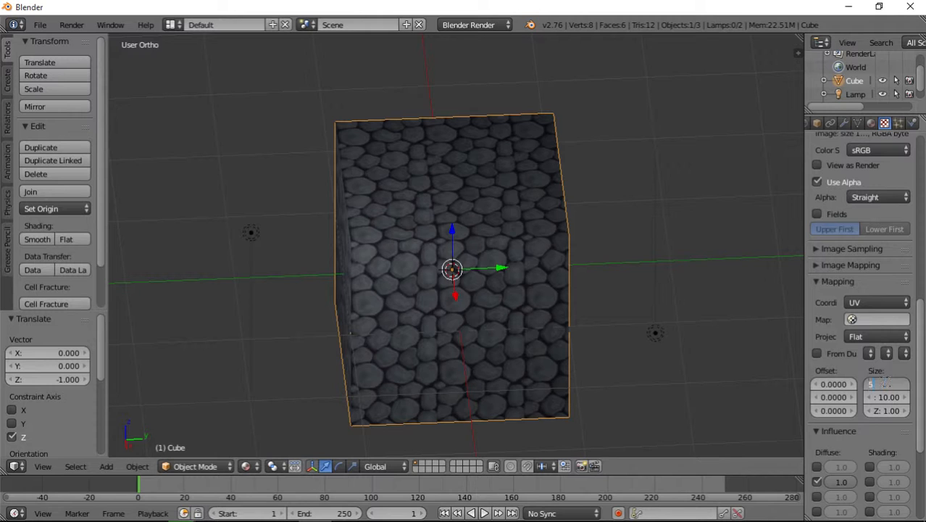
text(5)
click(886, 398)
text(5)
key(Return)
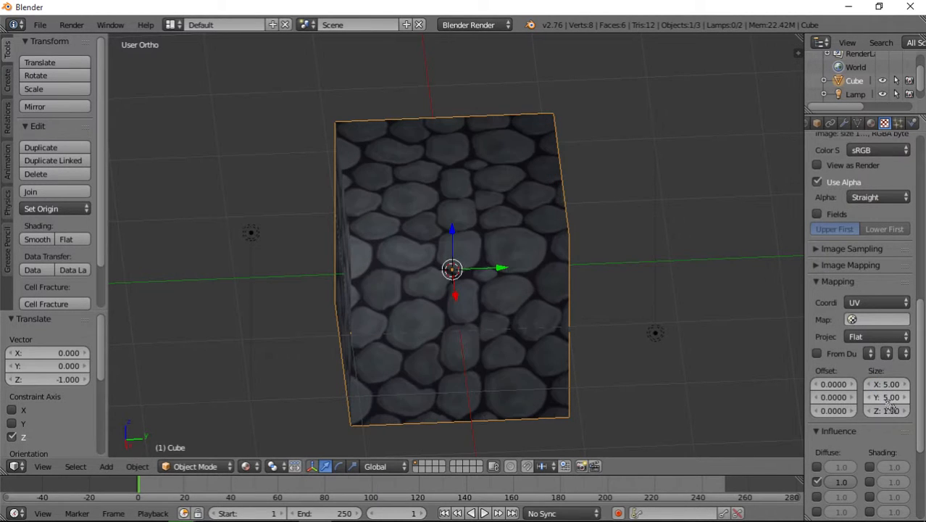
middle_drag(514, 327, 460, 289)
middle_drag(334, 320, 552, 324)
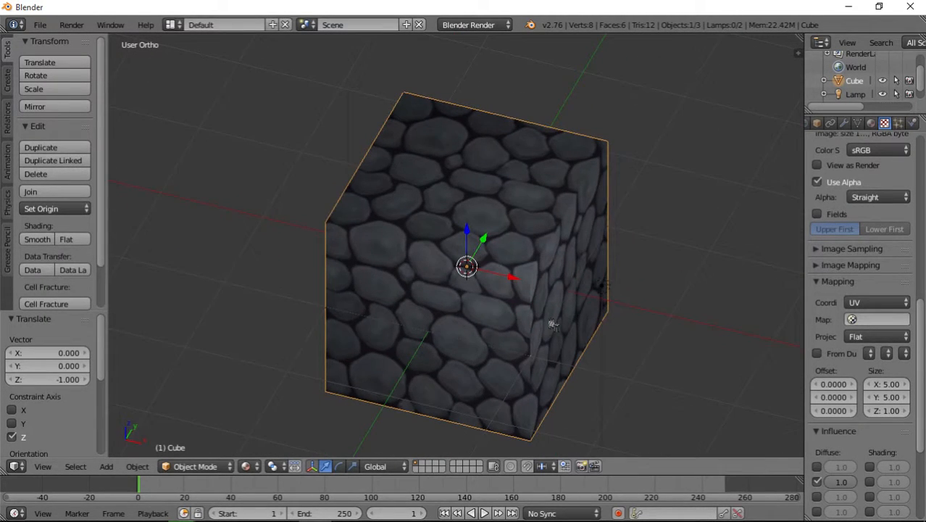
middle_drag(618, 287, 412, 310)
middle_drag(447, 265, 467, 269)
Widen the properties area, enable the texture's Normal influence and set it to -0.379
scroll(868, 283, down, 5)
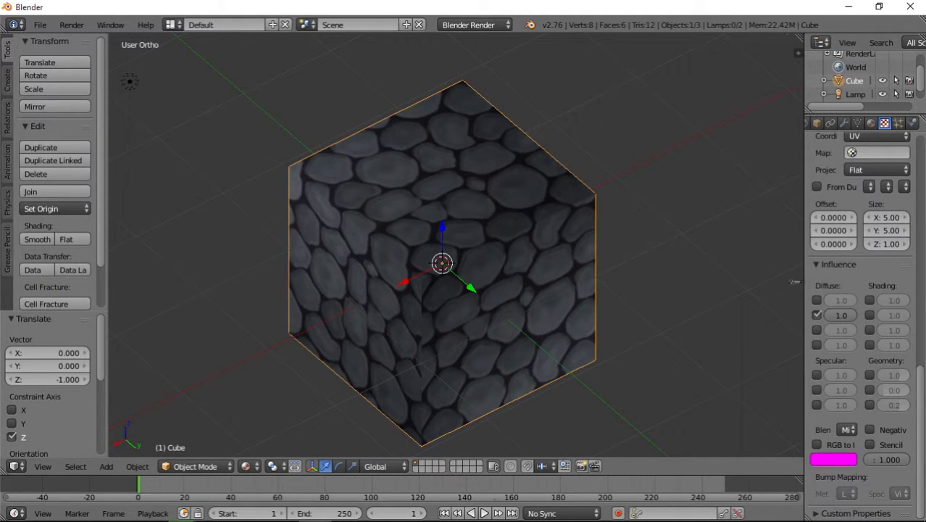
drag(797, 281, 702, 286)
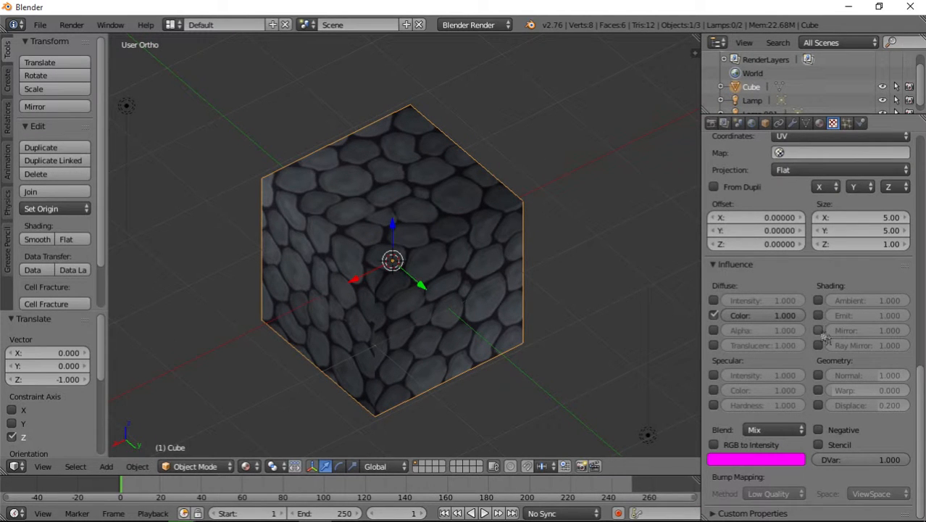
click(818, 375)
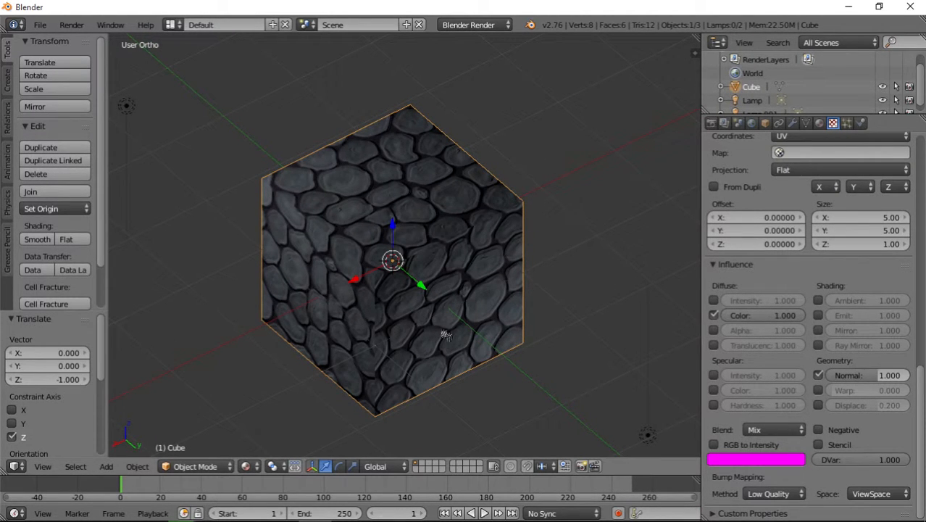
middle_drag(357, 266, 439, 282)
scroll(446, 284, up, 5)
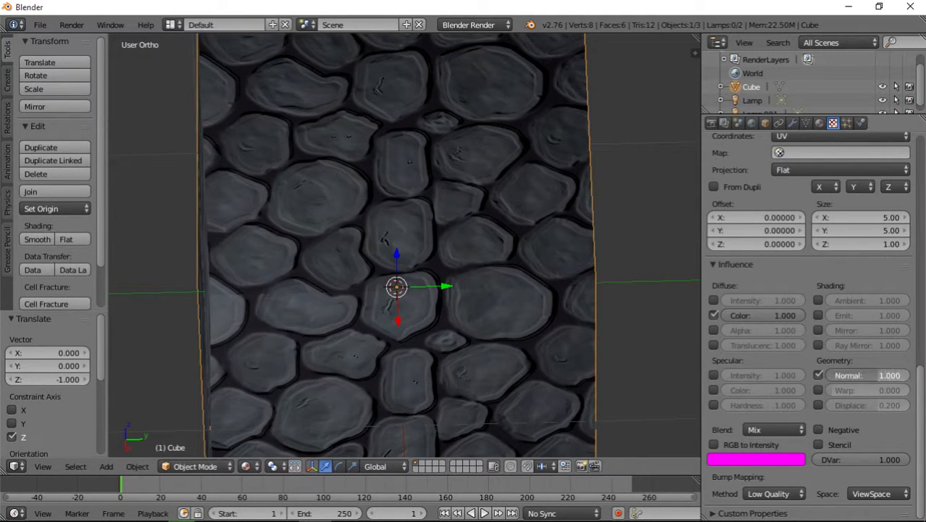
mouse_move(878, 376)
mouse_down()
mouse_move(906, 376)
mouse_move(761, 375)
mouse_move(780, 375)
mouse_up()
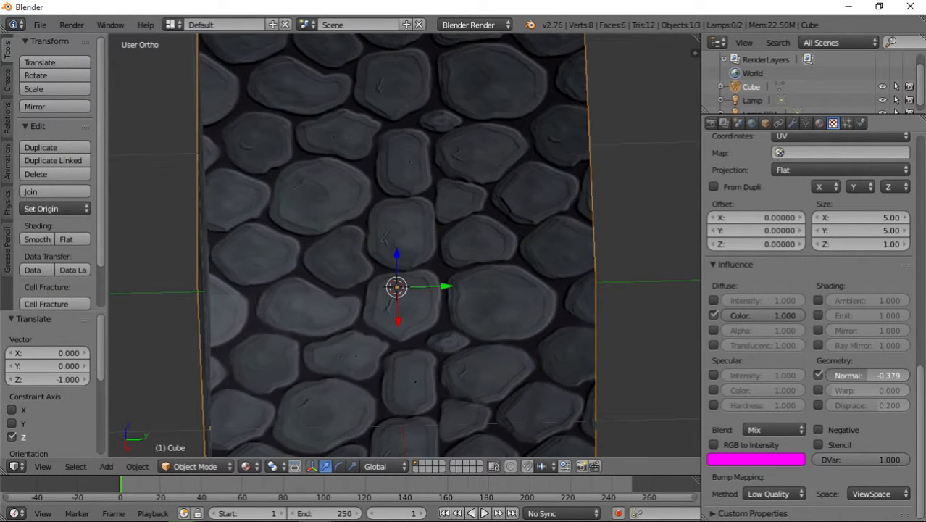
middle_drag(496, 352, 453, 310)
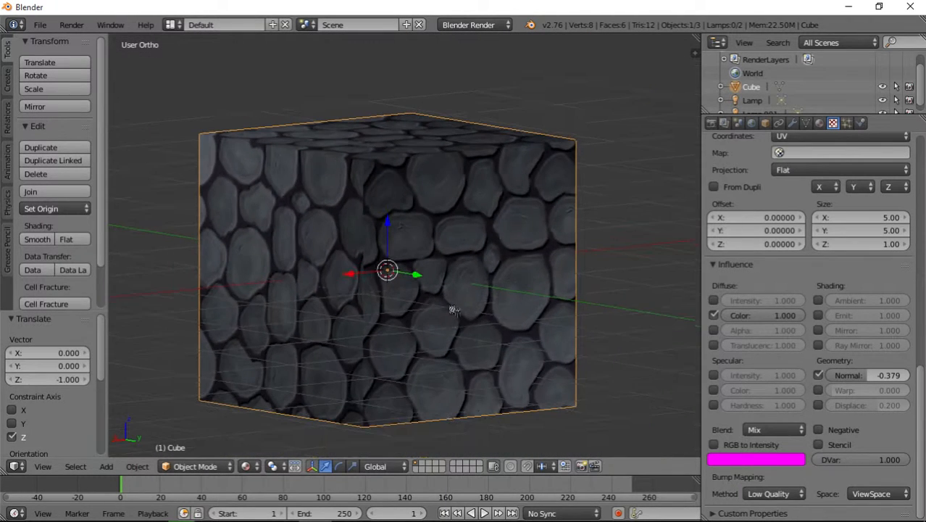
Turn off the texture's diffuse Color influence to inspect the bump relief alone on the cube, and turn it back on
middle_drag(396, 245, 432, 289)
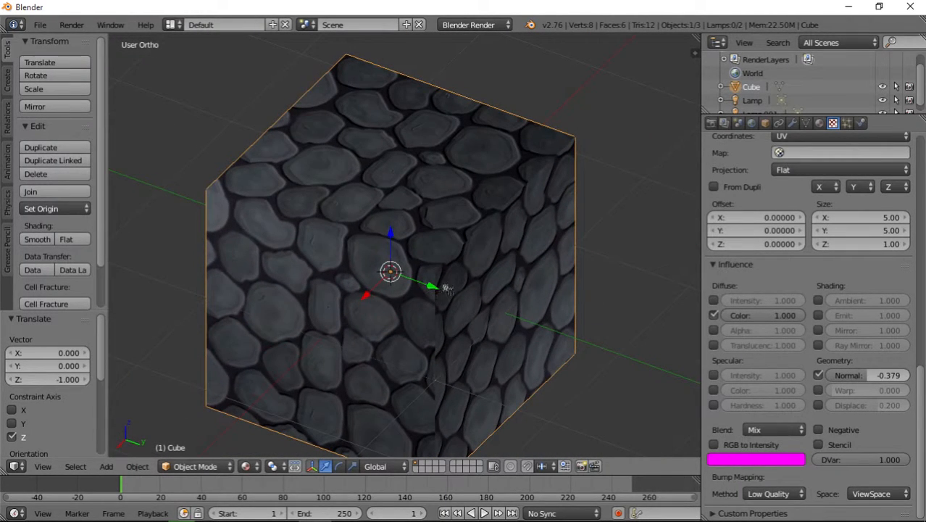
click(714, 316)
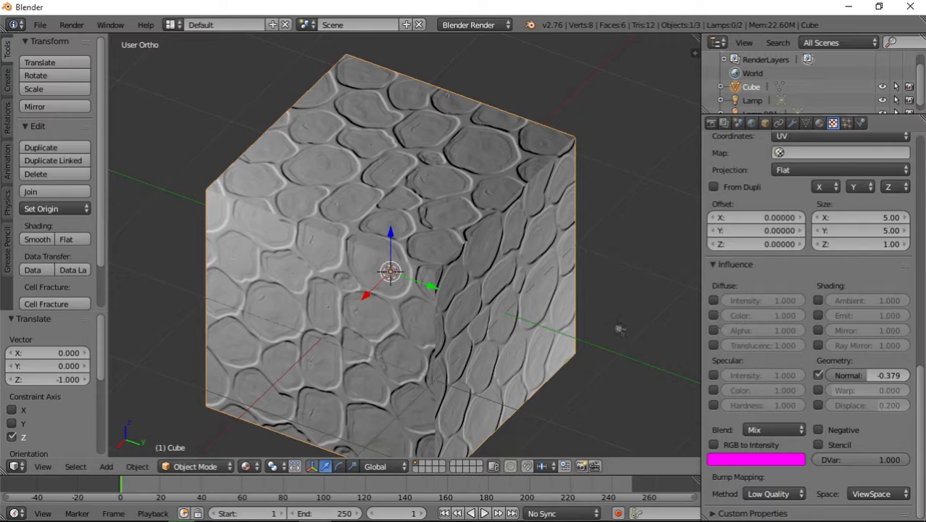
middle_drag(495, 306, 446, 314)
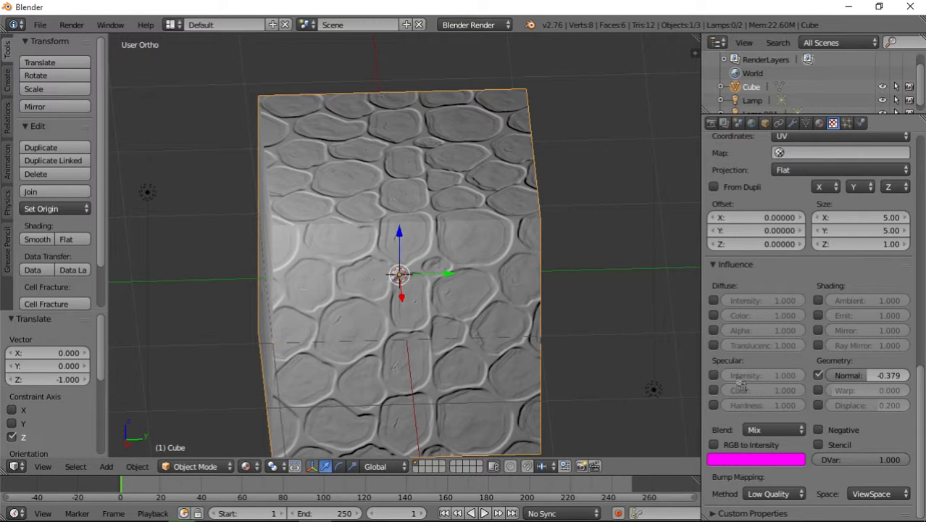
click(714, 315)
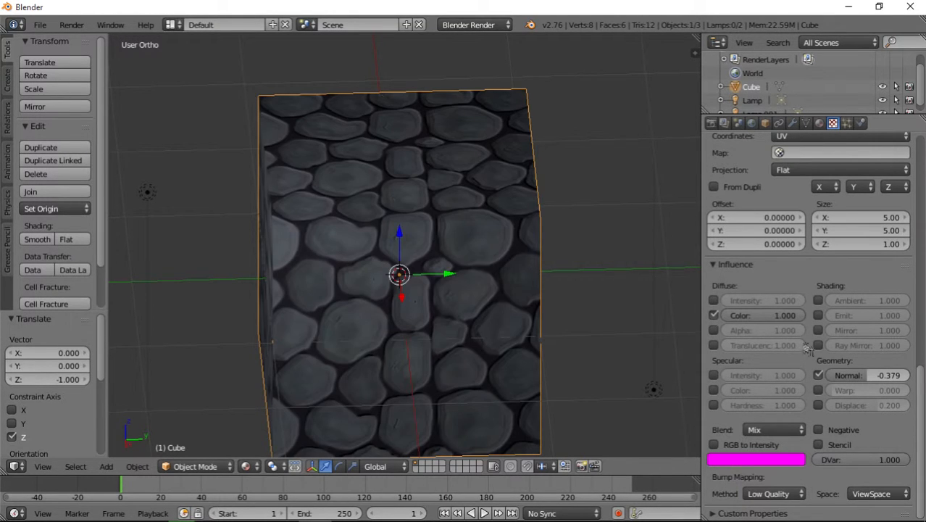
Examine the stone texture and its bump effect on the cube's faces and edges, up close and from several angles
middle_drag(456, 327, 468, 306)
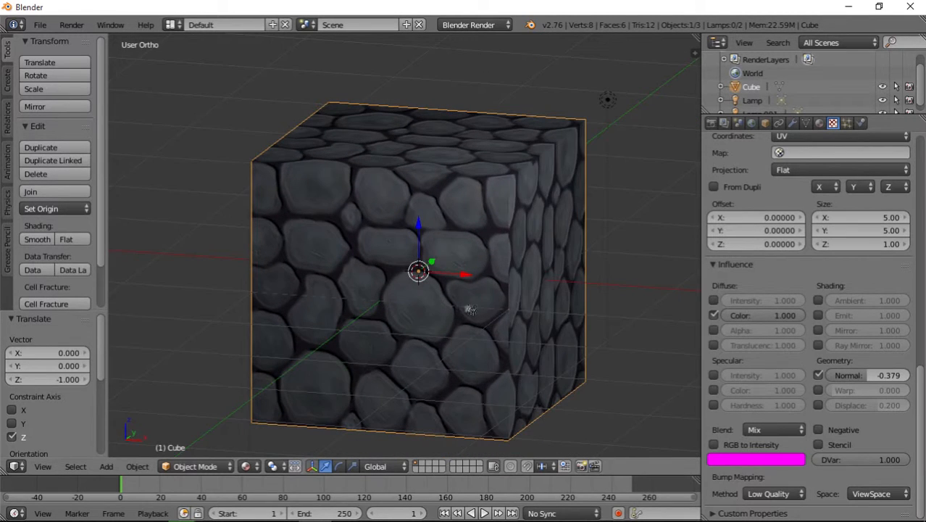
scroll(492, 312, up, 2)
scroll(493, 312, up, 1)
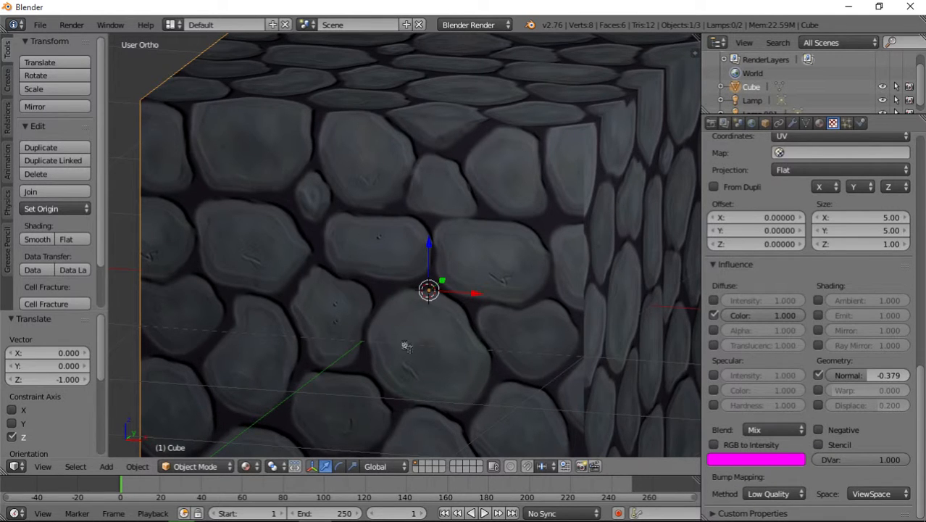
scroll(407, 355, down, 4)
scroll(406, 358, up, 2)
scroll(416, 358, down, 1)
middle_drag(500, 276, 414, 185)
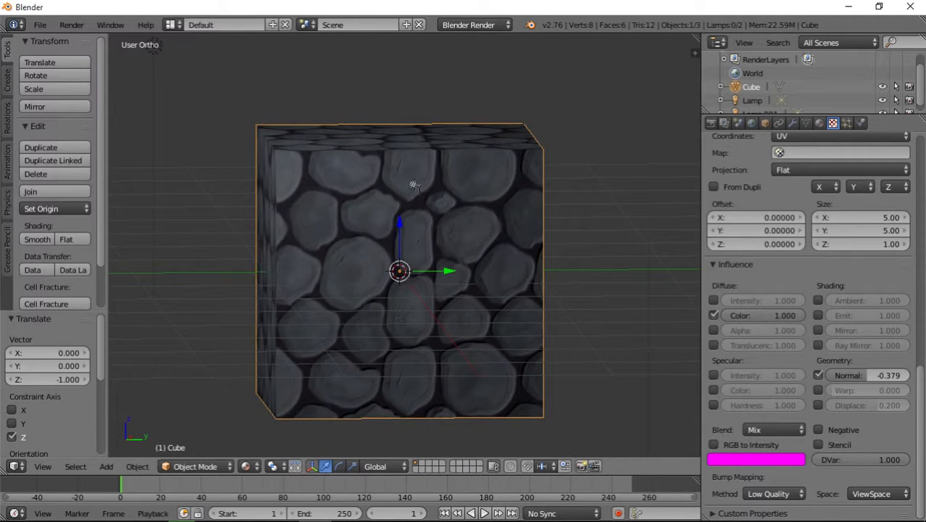
middle_drag(532, 261, 384, 272)
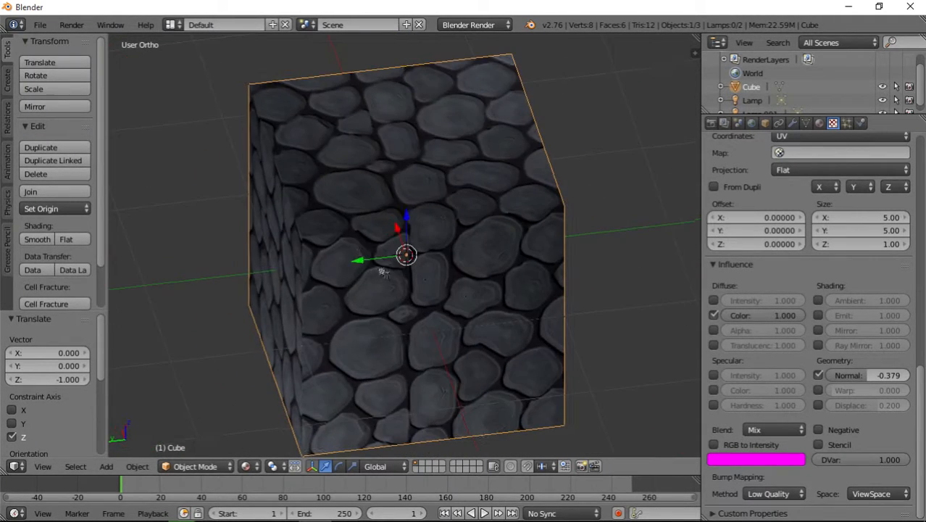
middle_drag(487, 284, 376, 272)
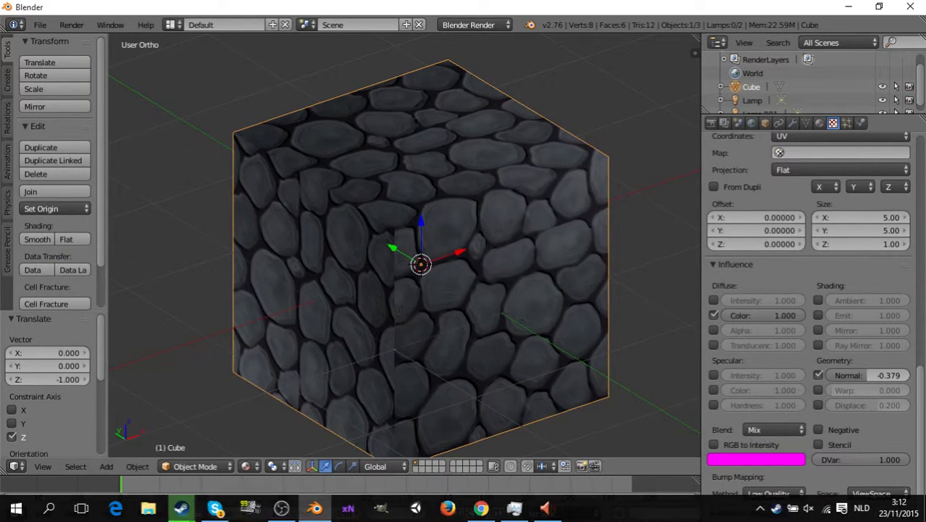
mouse_move(218, 509)
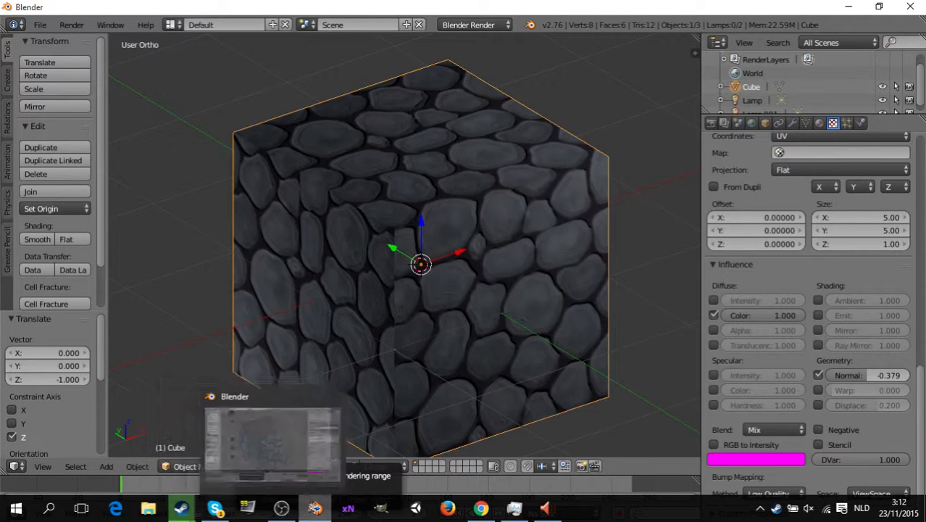
mouse_move(287, 511)
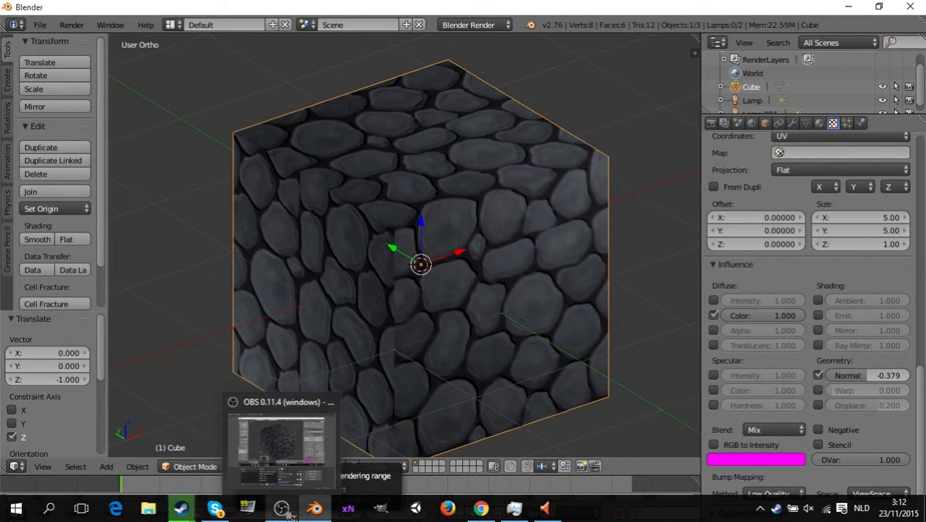